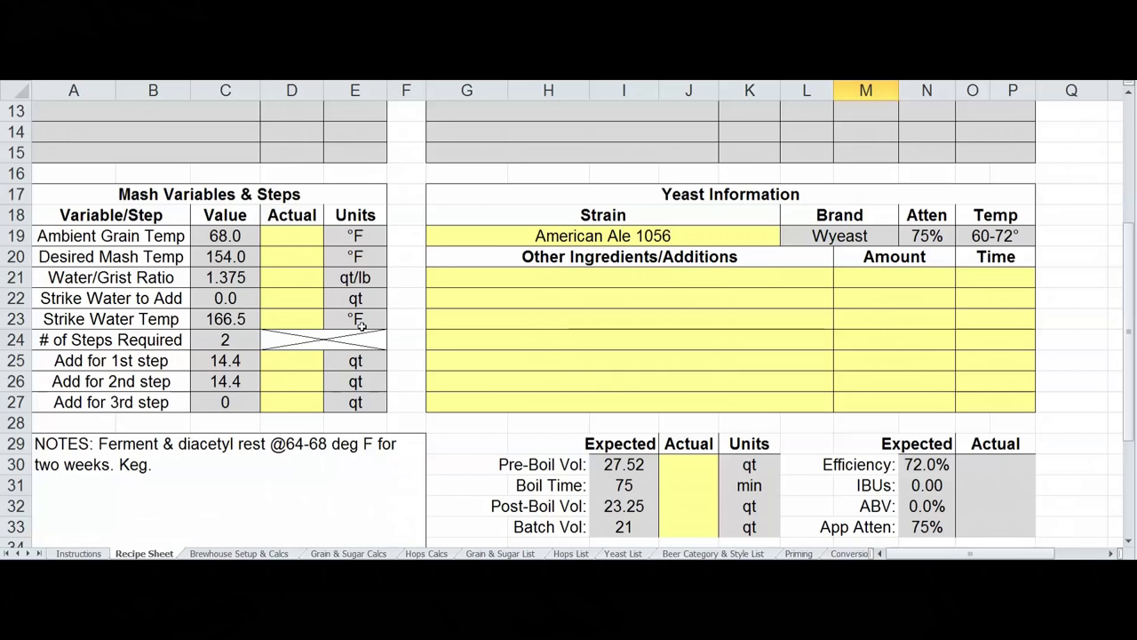
Examine the Actual column of the mash variables table and the strain, brand, attenuation and temperature fields under Yeast Information
{"action": "left_click_drag", "start_coordinate": [288, 240], "coordinate": [295, 318]}
{"action": "left_click_drag", "start_coordinate": [299, 361], "coordinate": [298, 402]}
{"action": "left_click", "coordinate": [295, 240]}
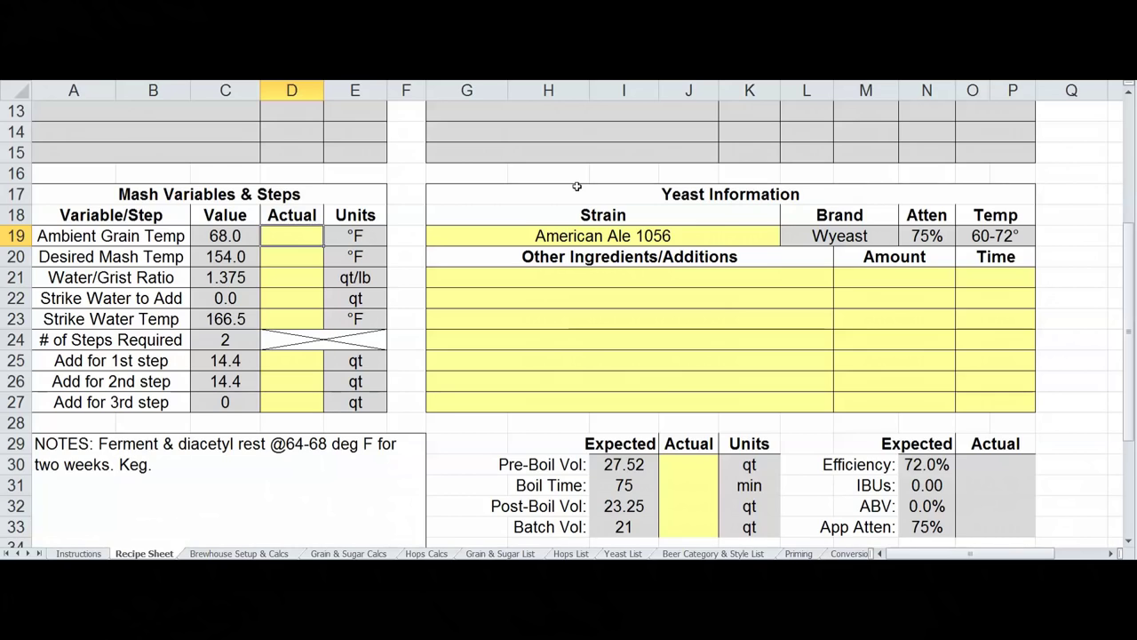
{"action": "left_click_drag", "start_coordinate": [628, 197], "coordinate": [931, 227]}
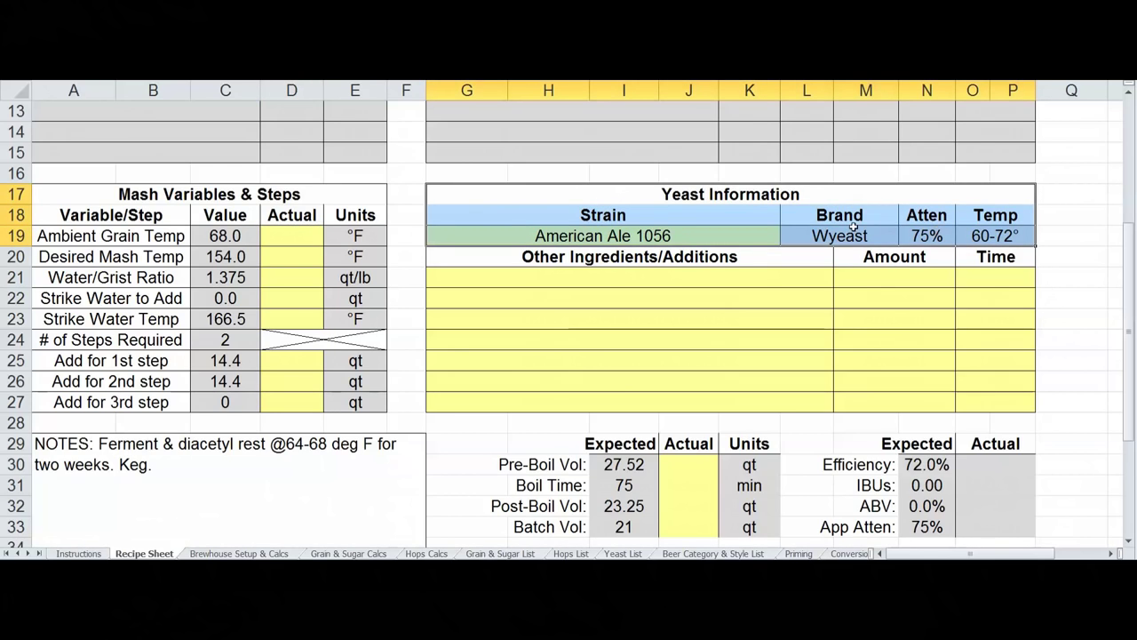
{"action": "left_click", "coordinate": [787, 195]}
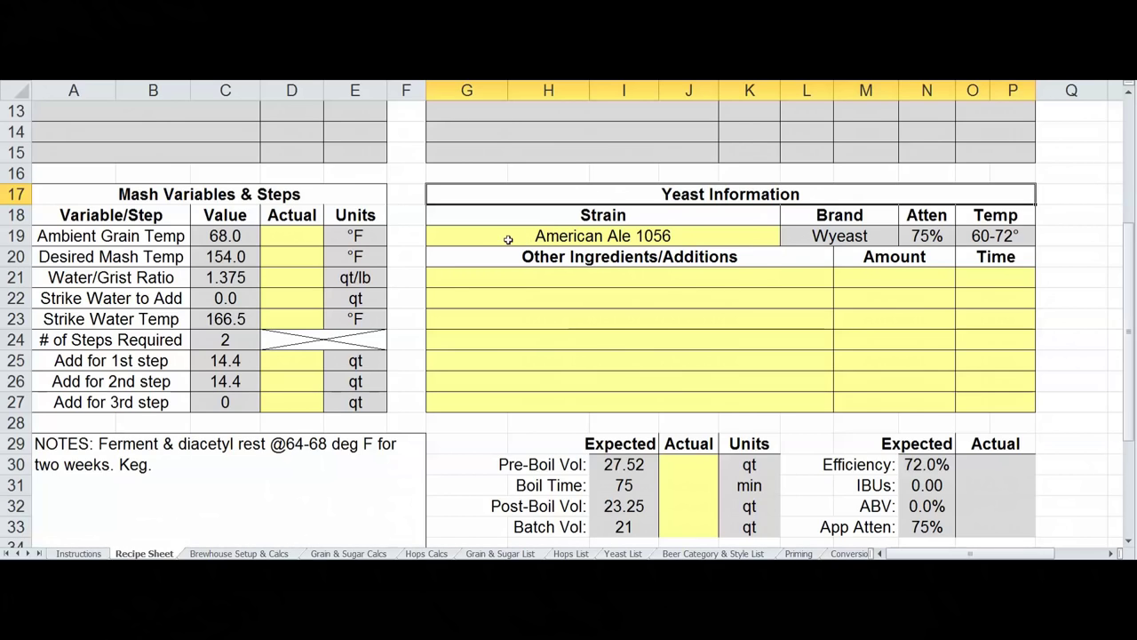
Set the yeast strain to Bavarian Wheat 3638
{"action": "left_click", "coordinate": [625, 238]}
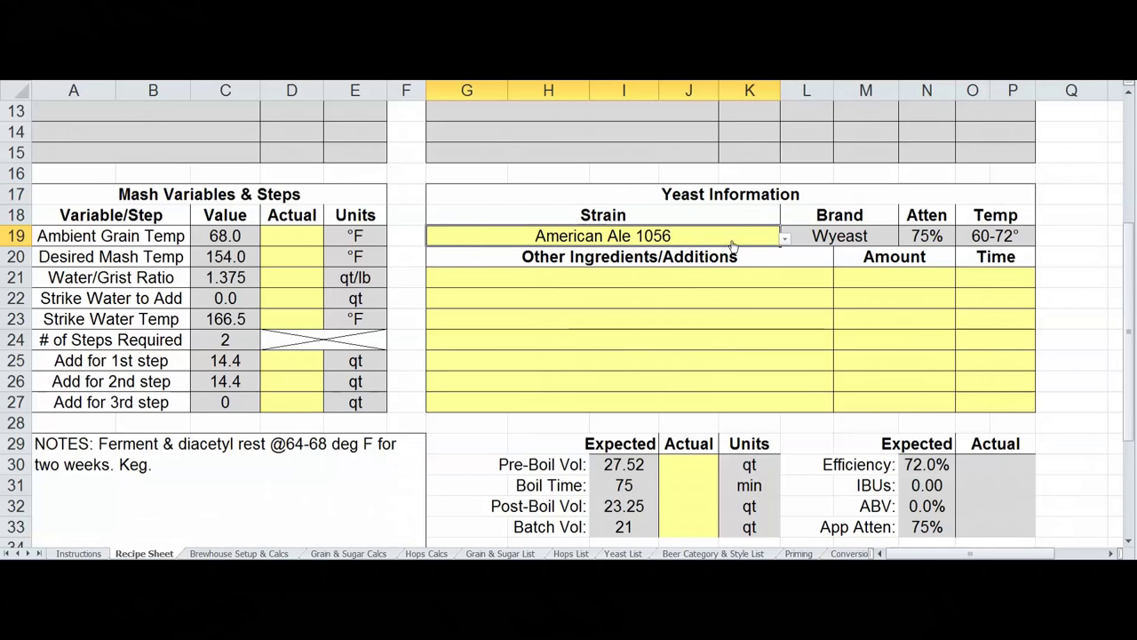
{"action": "left_click", "coordinate": [785, 240]}
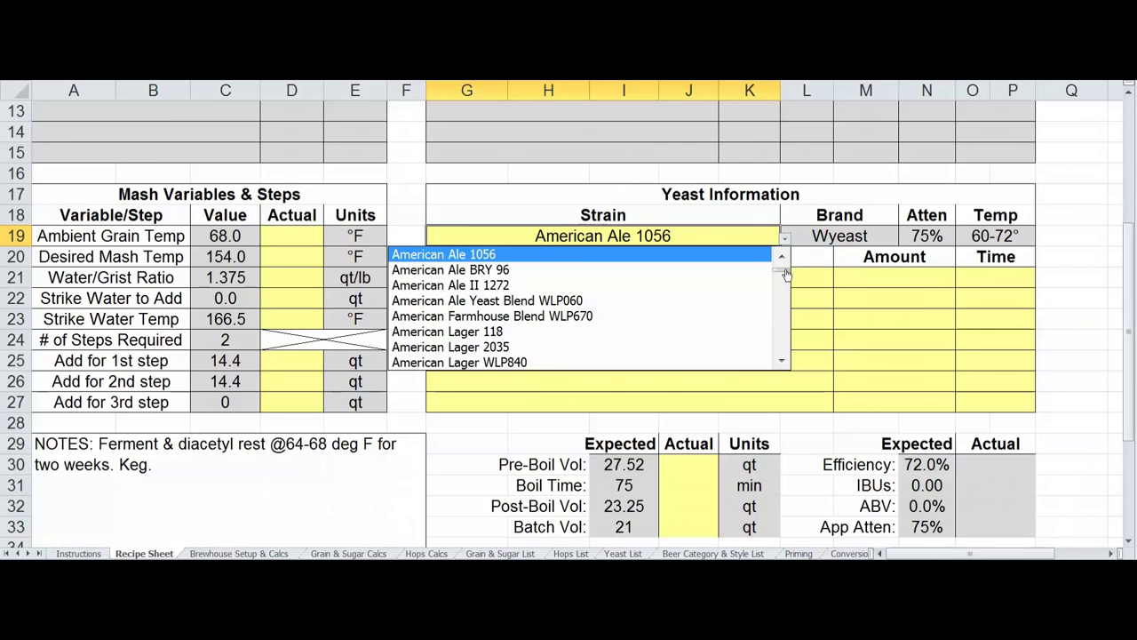
{"action": "left_click", "coordinate": [783, 266]}
{"action": "left_click_drag", "start_coordinate": [785, 268], "coordinate": [787, 280]}
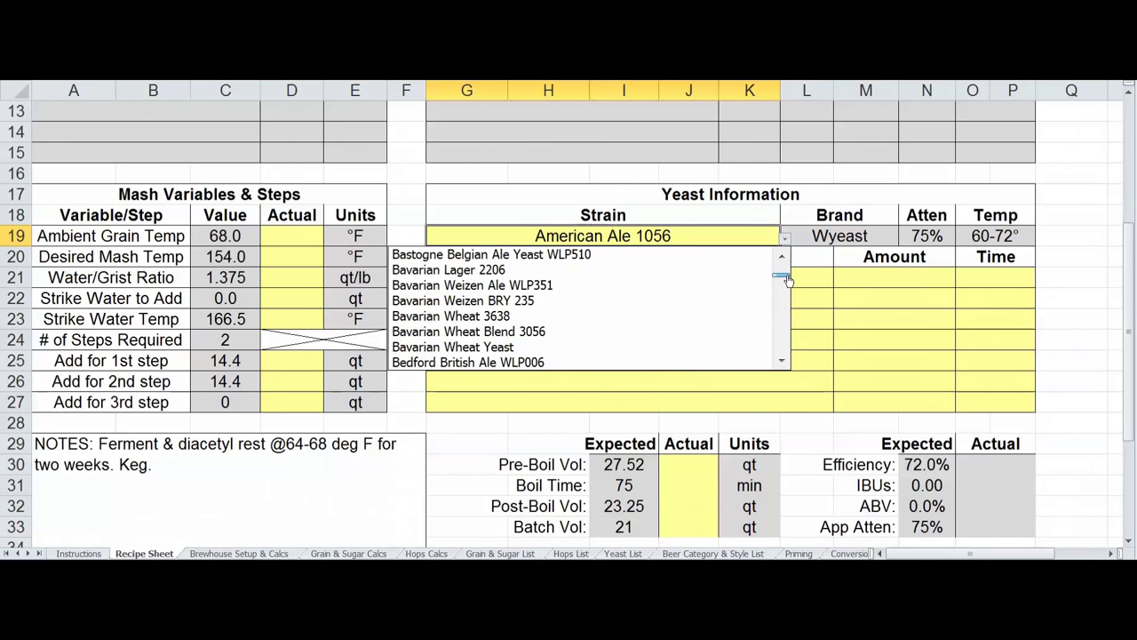
{"action": "left_click", "coordinate": [474, 321]}
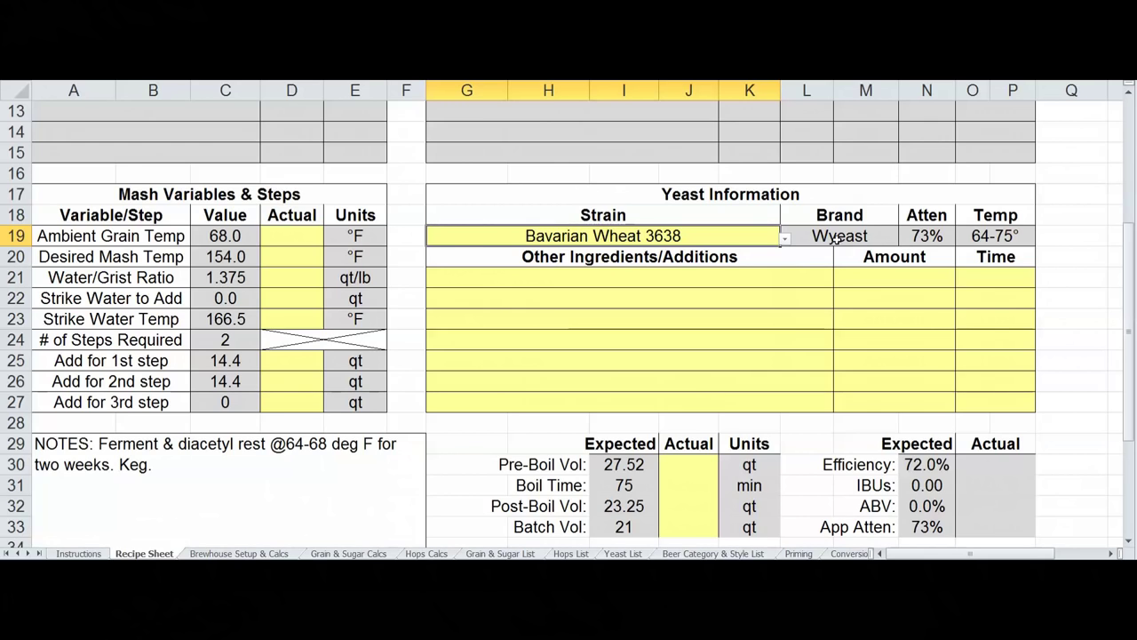
Try Belgian Abbaye ECY09, Belgian Ardennes 3522 and Belgian Saison II WLP566 as the yeast strain, checking the attenuation
{"action": "left_click", "coordinate": [786, 240]}
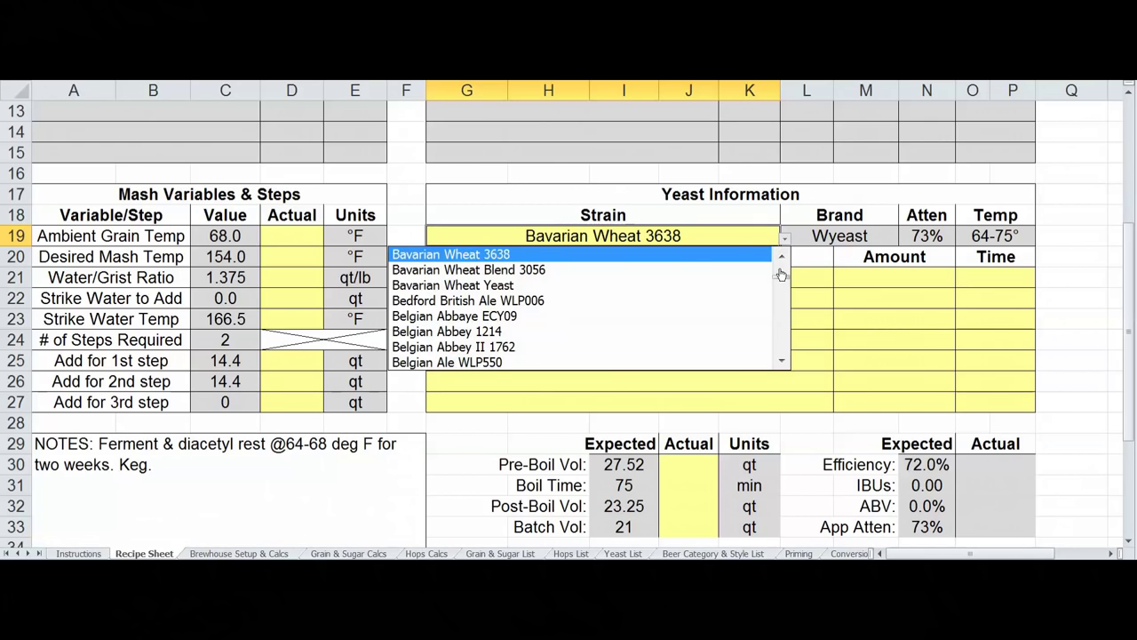
{"action": "left_click", "coordinate": [693, 316]}
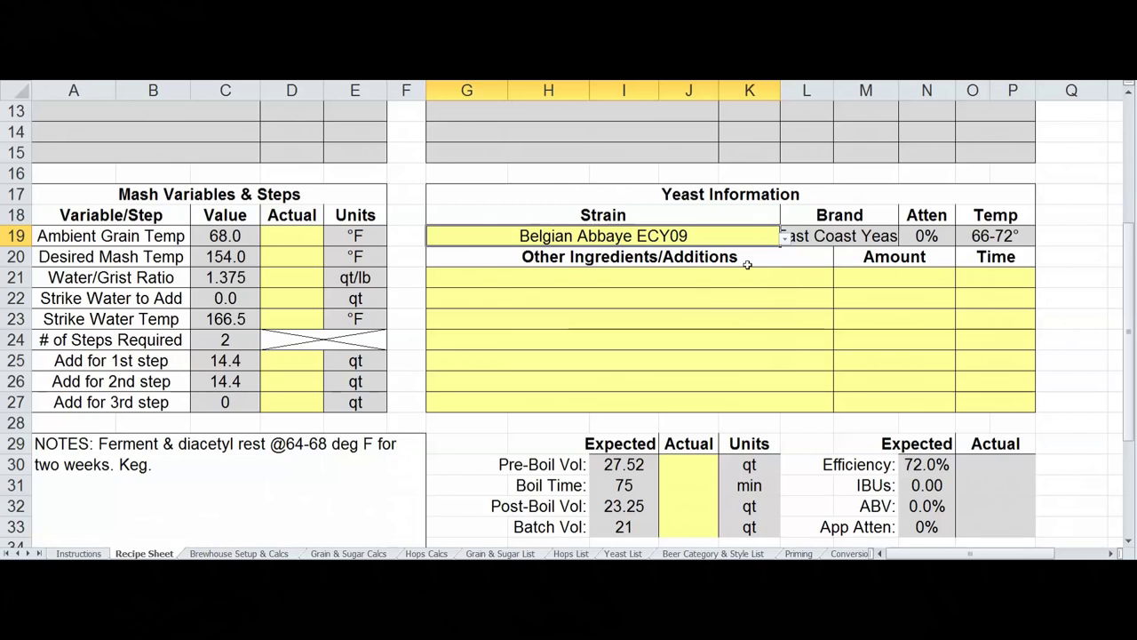
{"action": "left_click", "coordinate": [786, 241]}
{"action": "left_click", "coordinate": [666, 329]}
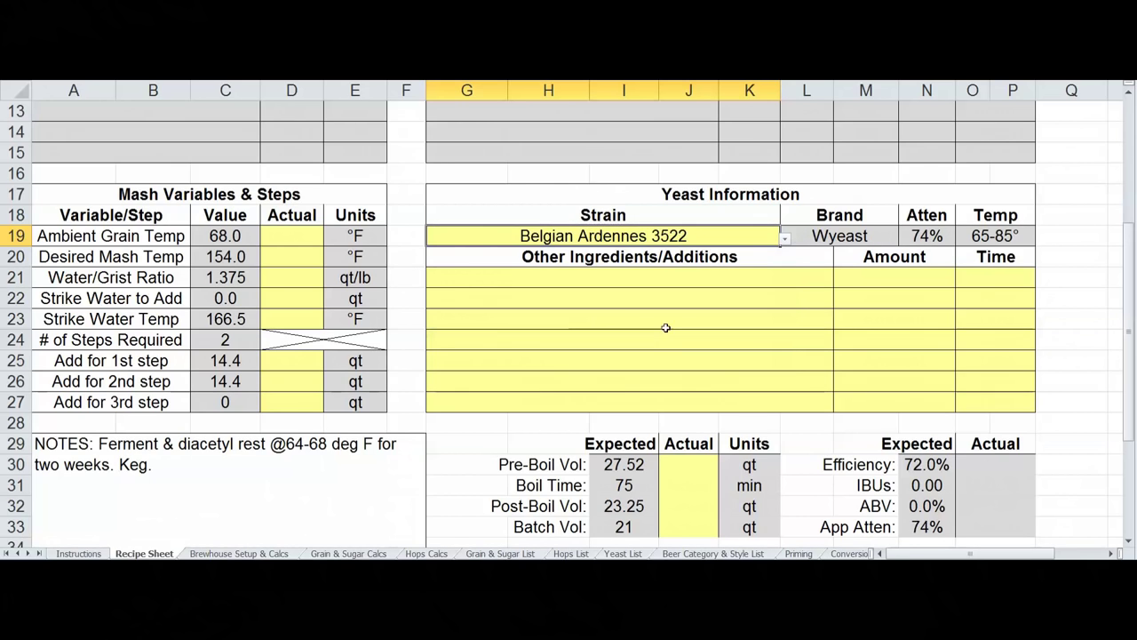
{"action": "left_click", "coordinate": [786, 240]}
{"action": "left_click", "coordinate": [613, 360]}
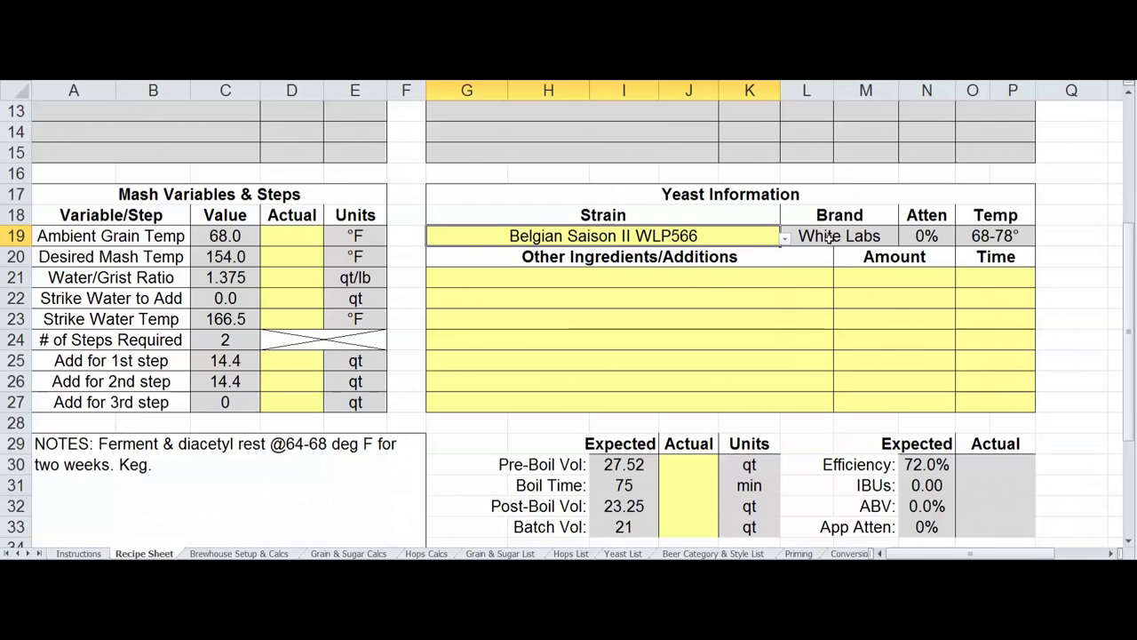
{"action": "left_click", "coordinate": [934, 235]}
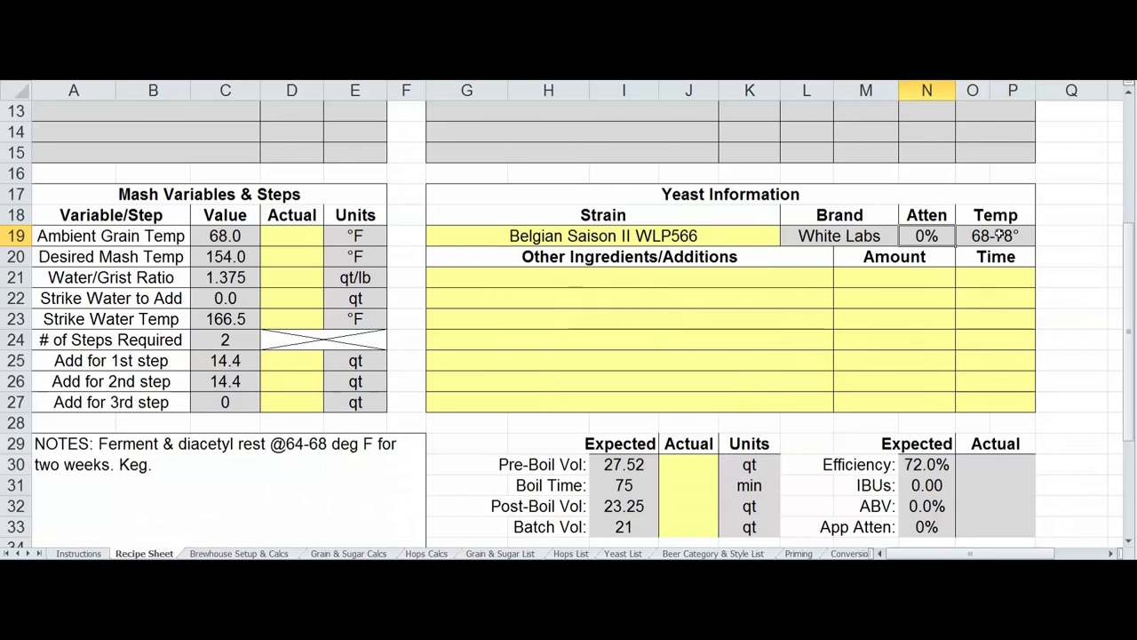
Set the yeast strain to American Ale II 1272
{"action": "left_click", "coordinate": [756, 245]}
{"action": "left_click", "coordinate": [784, 238]}
{"action": "left_click_drag", "start_coordinate": [782, 294], "coordinate": [782, 265]}
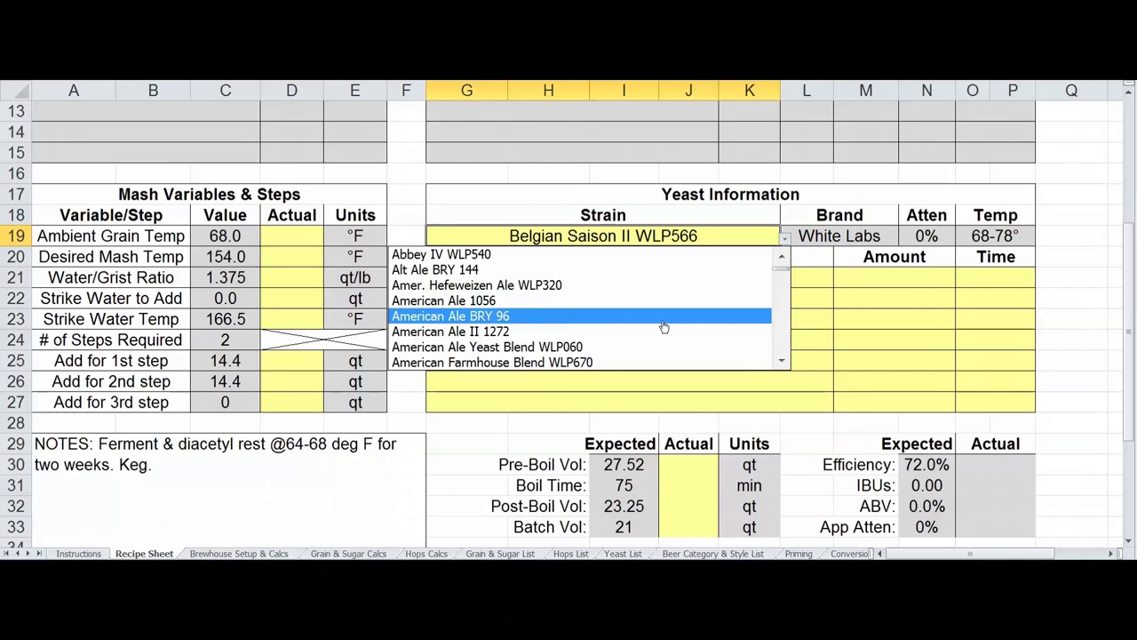
{"action": "left_click", "coordinate": [486, 333]}
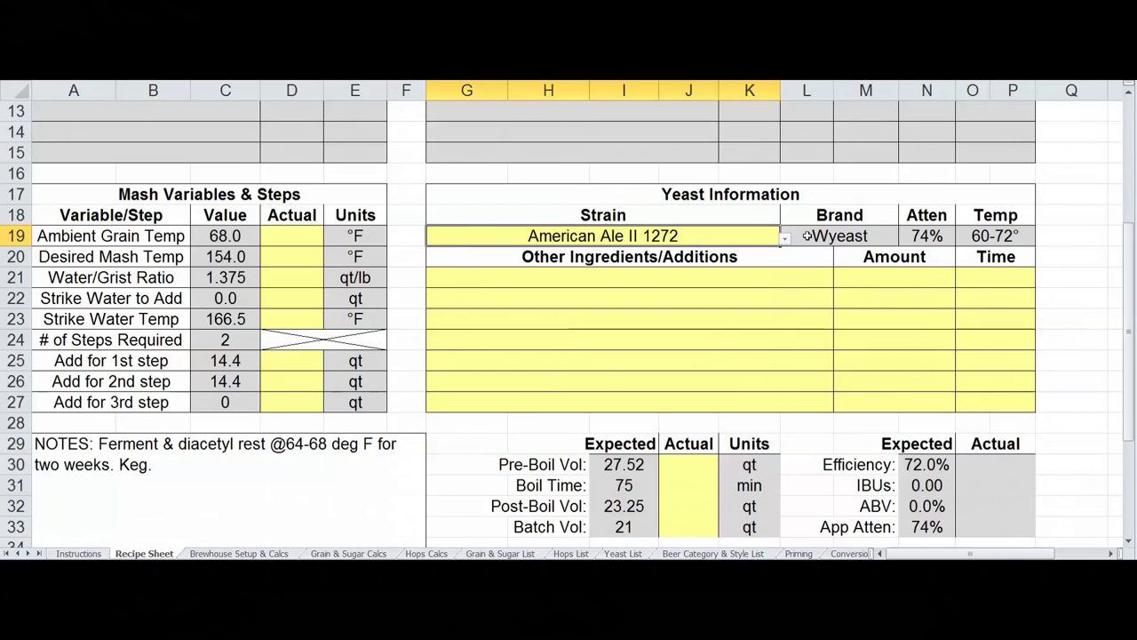
Examine the expected, actual and units fields for pre-boil volume, boil time, post-boil volume and batch volume
{"action": "left_click_drag", "start_coordinate": [1125, 256], "coordinate": [1127, 283]}
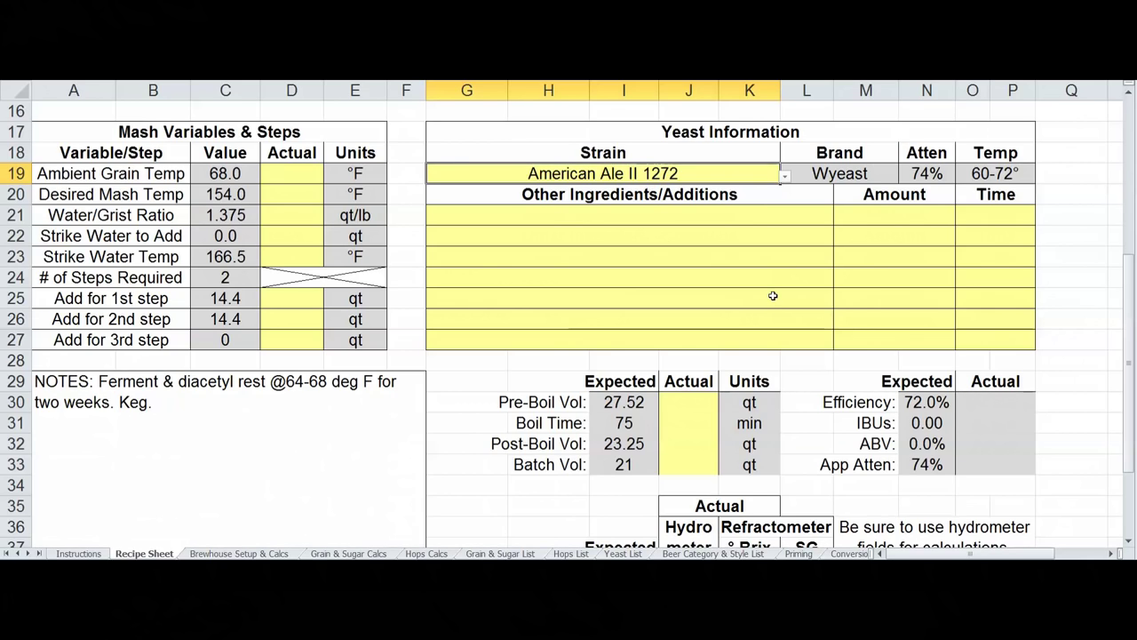
{"action": "scroll", "coordinate": [662, 296], "scroll_direction": "down", "scroll_amount": 2}
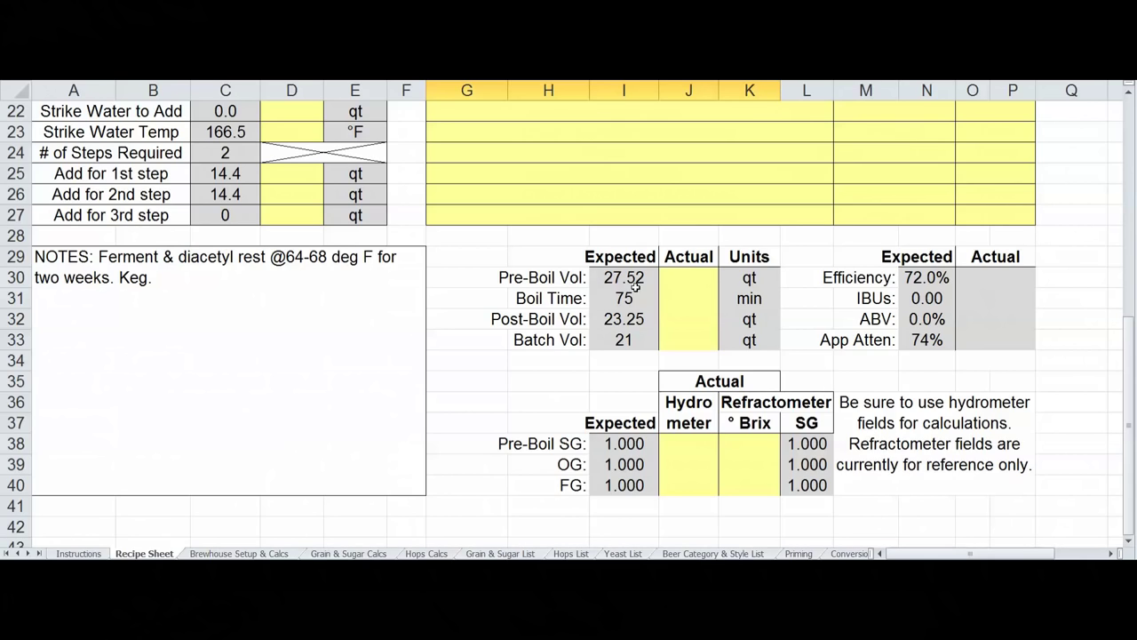
{"action": "left_click_drag", "start_coordinate": [561, 262], "coordinate": [749, 339]}
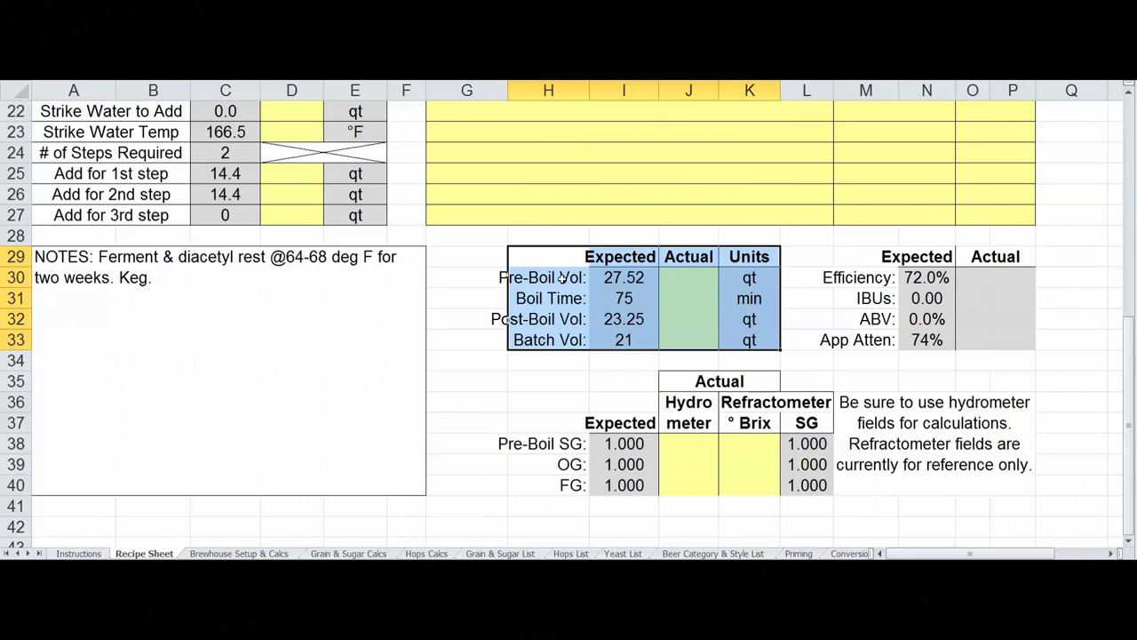
{"action": "left_click", "coordinate": [546, 317]}
{"action": "left_click", "coordinate": [548, 340]}
{"action": "left_click", "coordinate": [557, 297]}
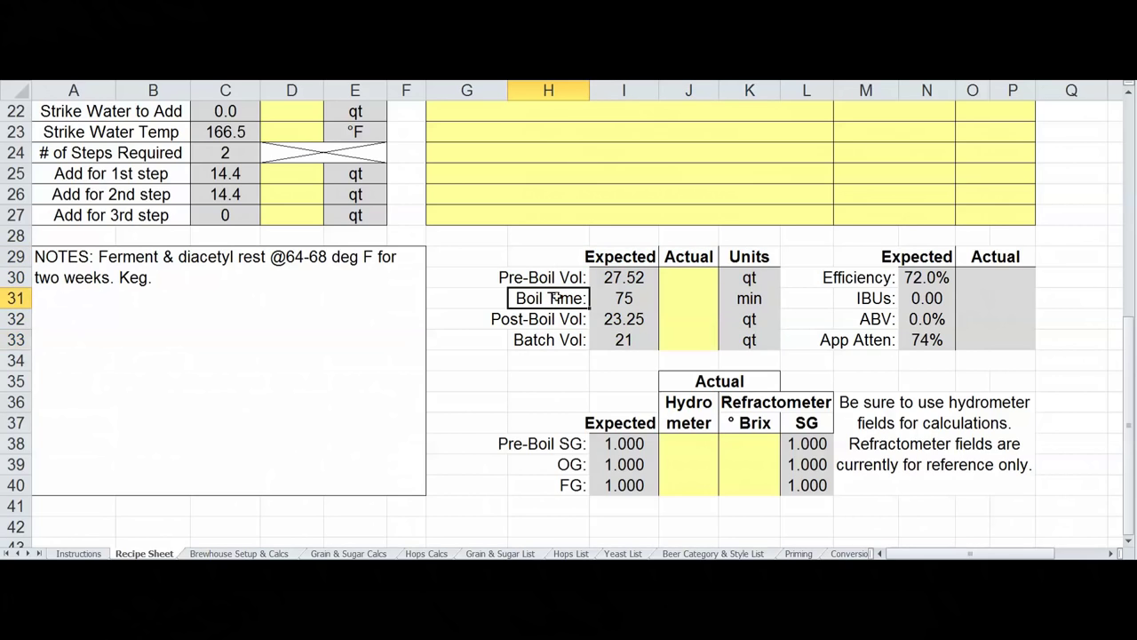
{"action": "left_click", "coordinate": [689, 281]}
{"action": "left_click_drag", "start_coordinate": [688, 281], "coordinate": [694, 332]}
{"action": "left_click_drag", "start_coordinate": [761, 283], "coordinate": [751, 336]}
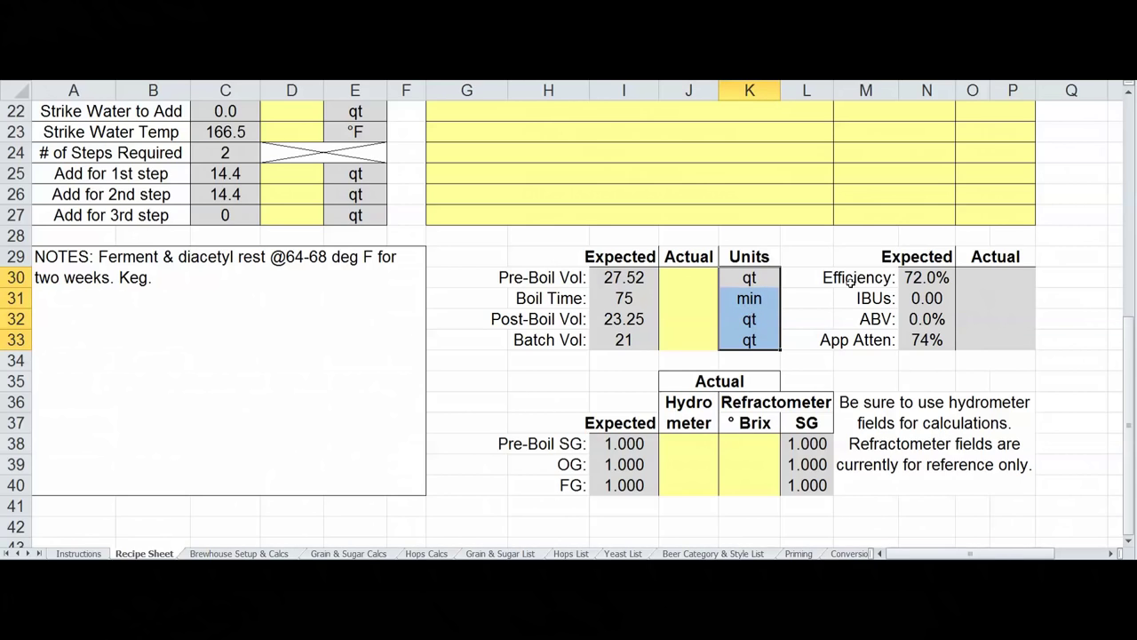
Compare the expected and actual fields for efficiency, IBUs, ABV and apparent attenuation, checking the attenuation against the selected yeast
{"action": "left_click", "coordinate": [932, 277]}
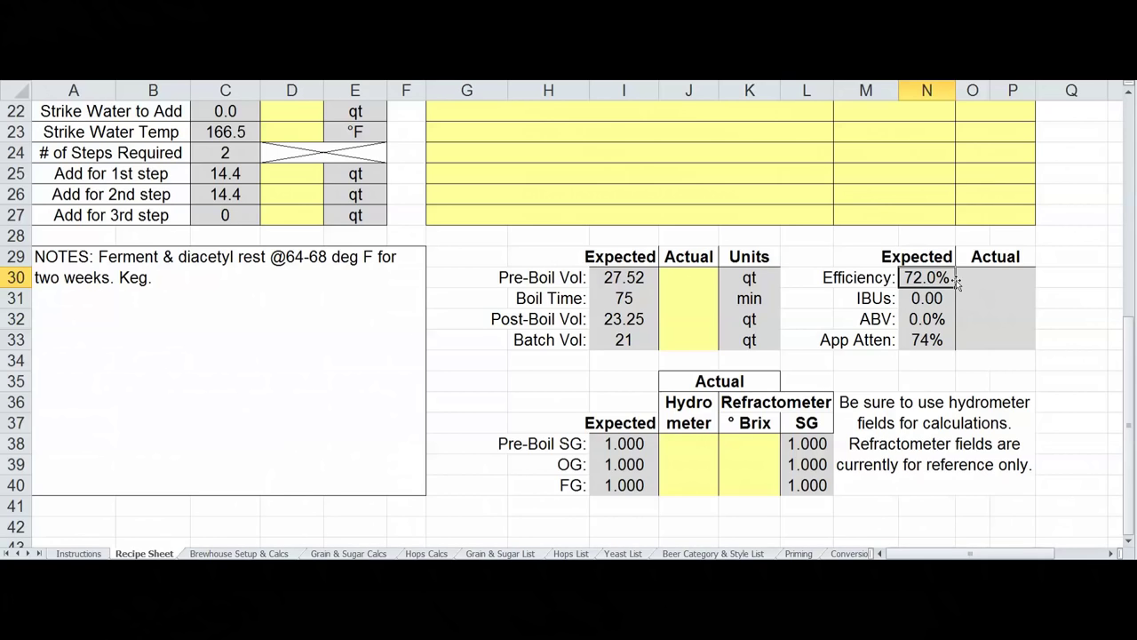
{"action": "left_click", "coordinate": [991, 278]}
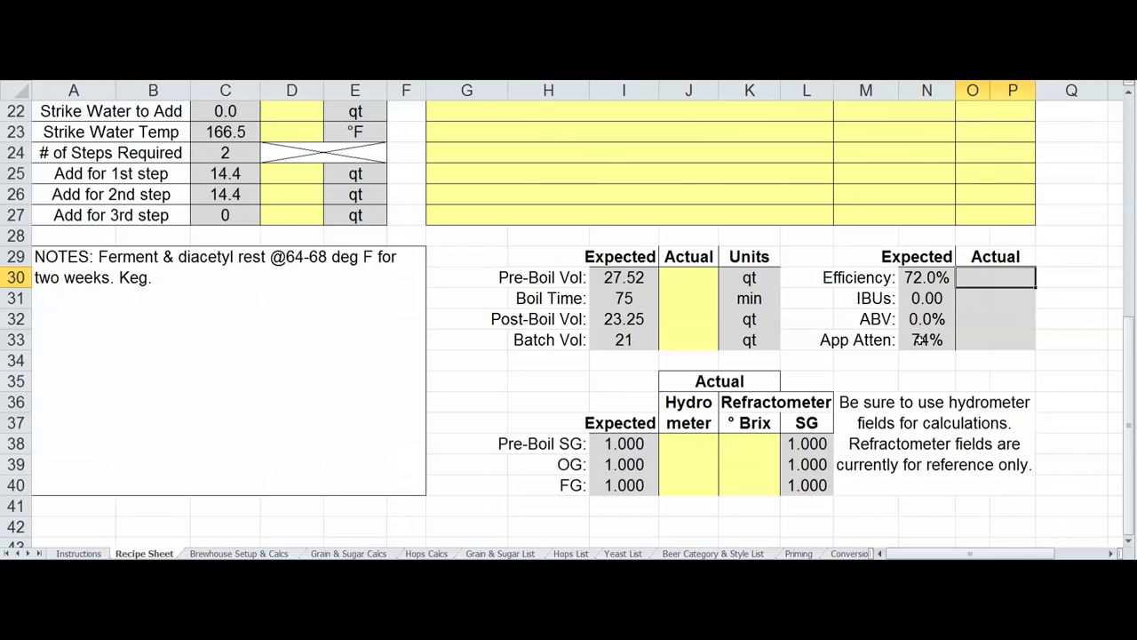
{"action": "left_click", "coordinate": [925, 303]}
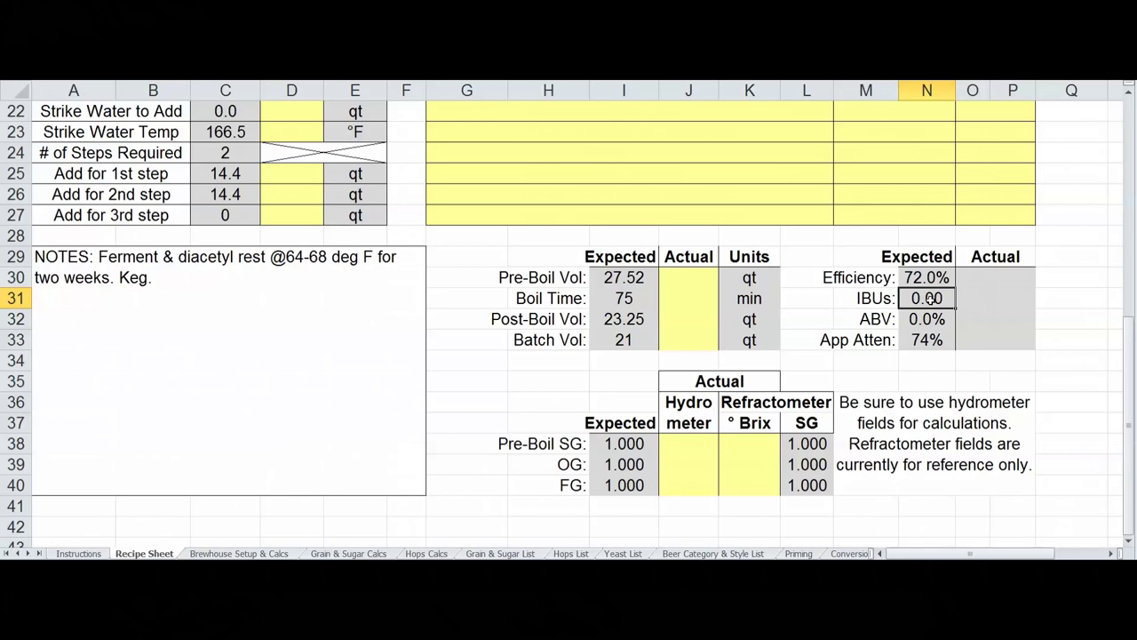
{"action": "left_click", "coordinate": [980, 302]}
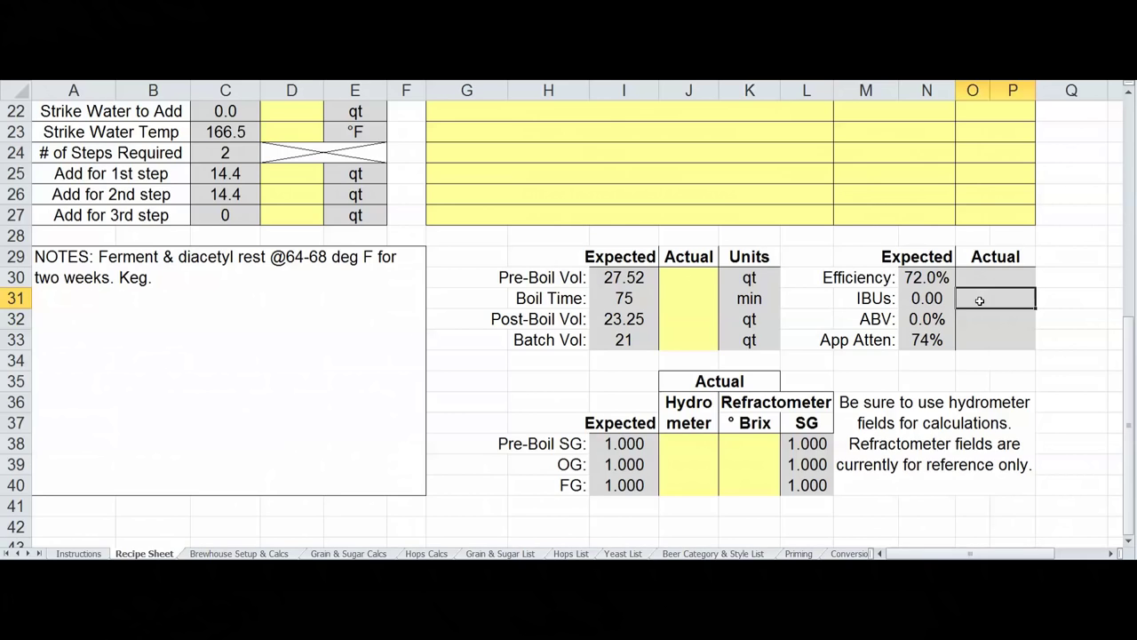
{"action": "left_click", "coordinate": [920, 318]}
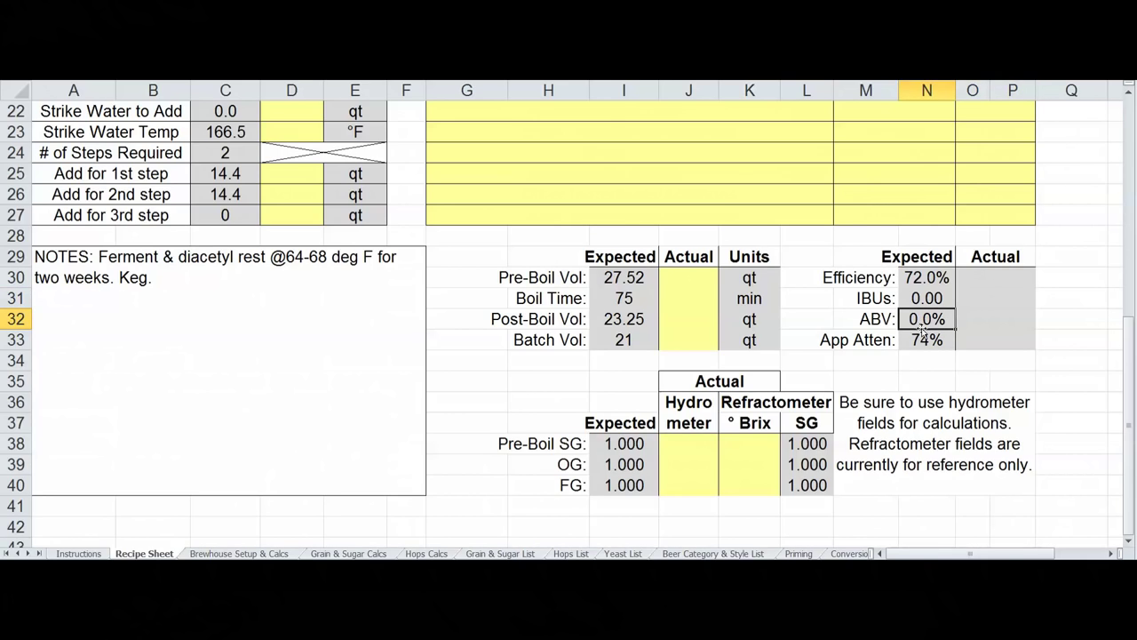
{"action": "left_click", "coordinate": [993, 316]}
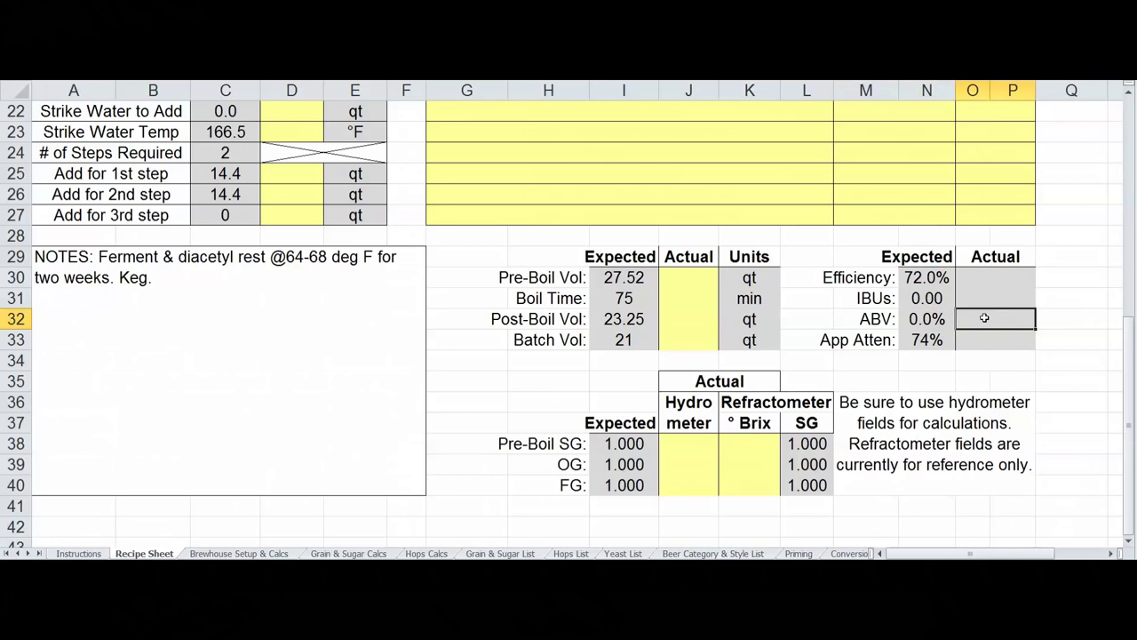
{"action": "left_click", "coordinate": [921, 320]}
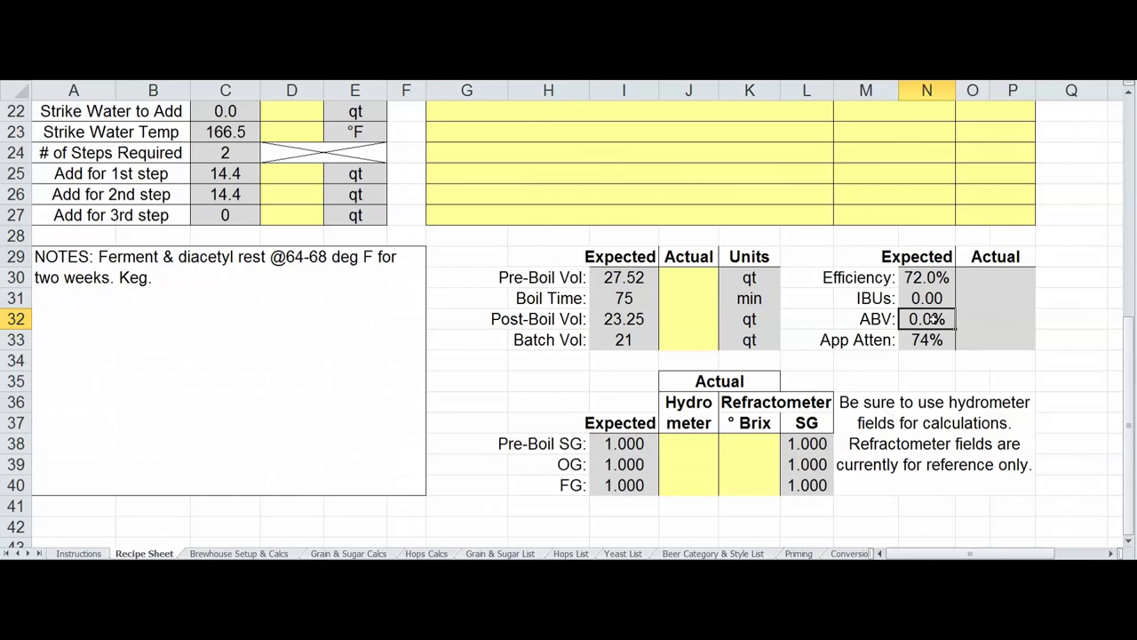
{"action": "left_click", "coordinate": [993, 316]}
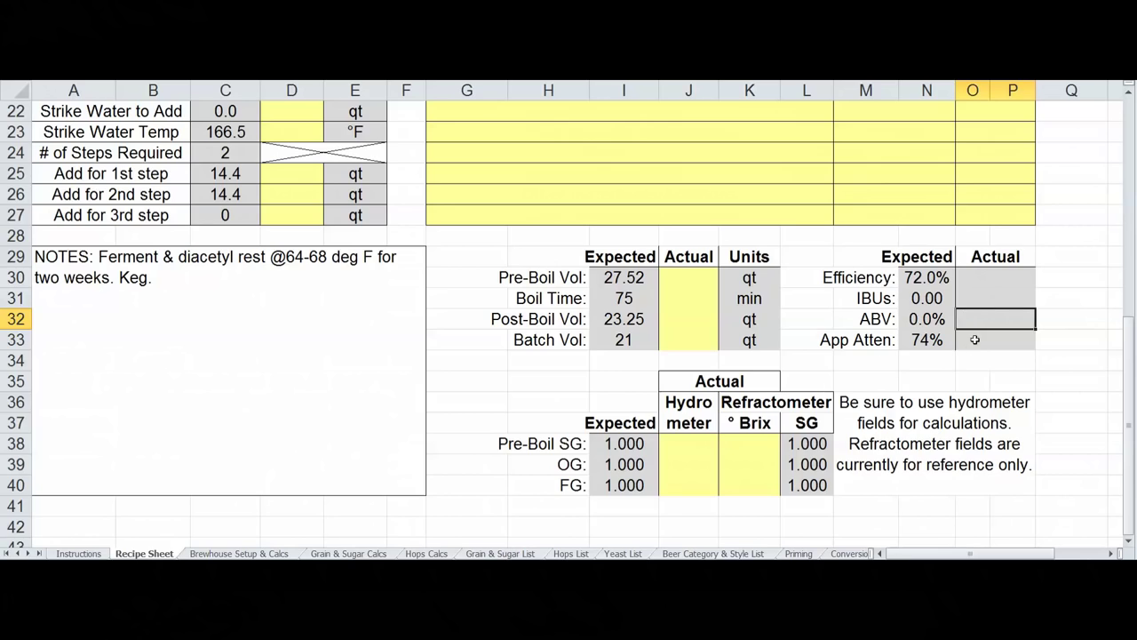
{"action": "left_click", "coordinate": [927, 340]}
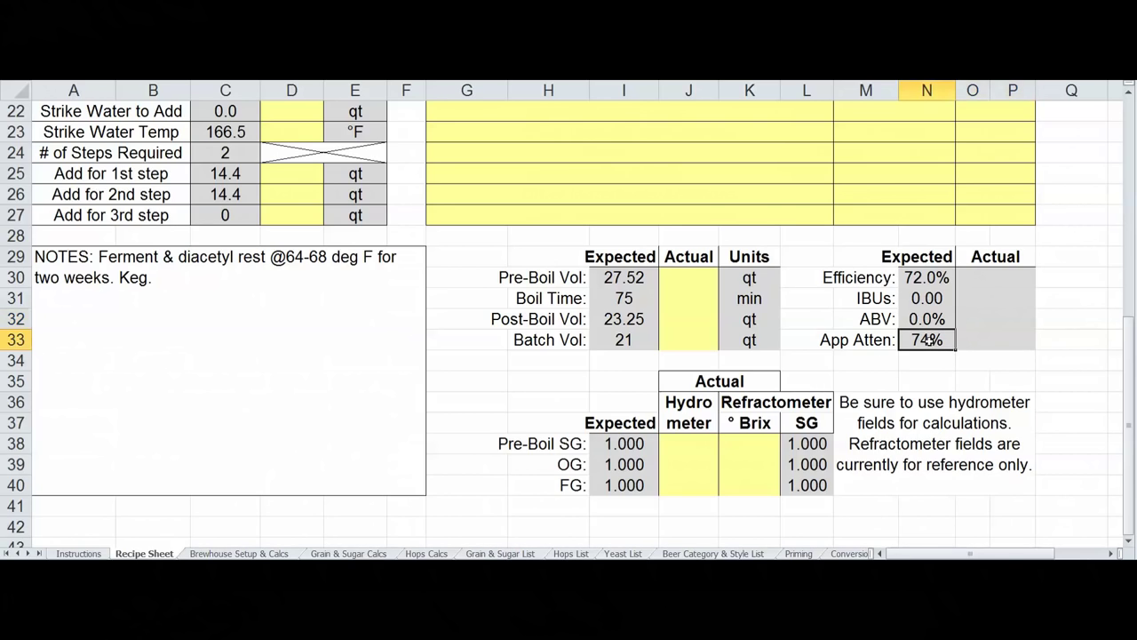
{"action": "left_click_drag", "start_coordinate": [1132, 341], "coordinate": [1132, 330]}
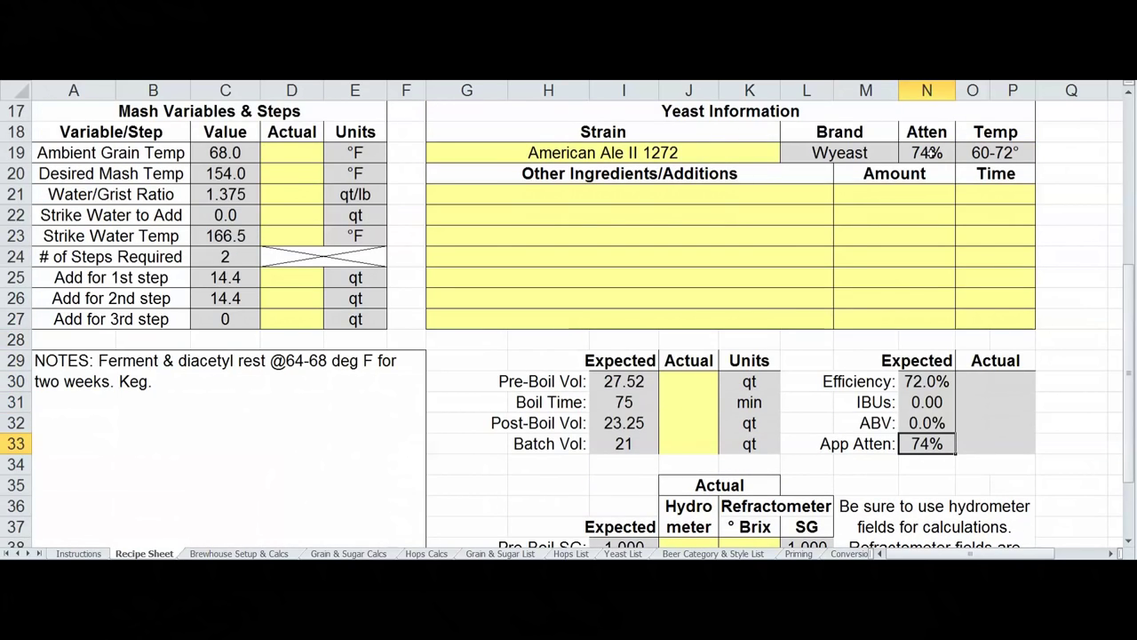
{"action": "left_click", "coordinate": [990, 443]}
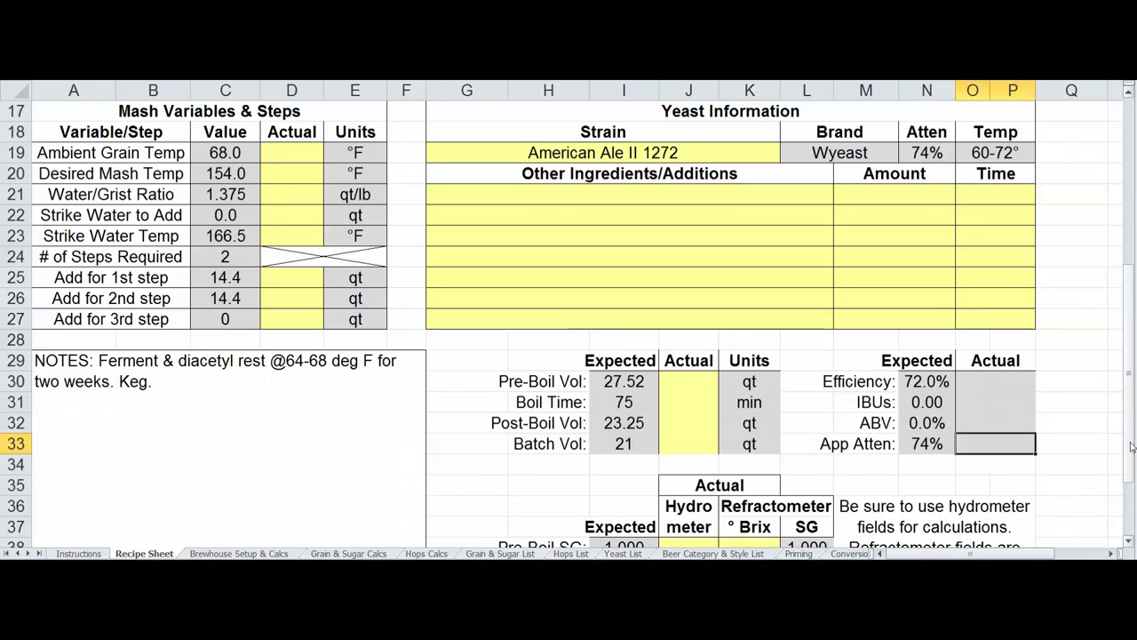
Review the expected pre-boil gravity, original gravity and final gravity values in the gravity table
{"action": "left_click_drag", "start_coordinate": [1132, 447], "coordinate": [1132, 452]}
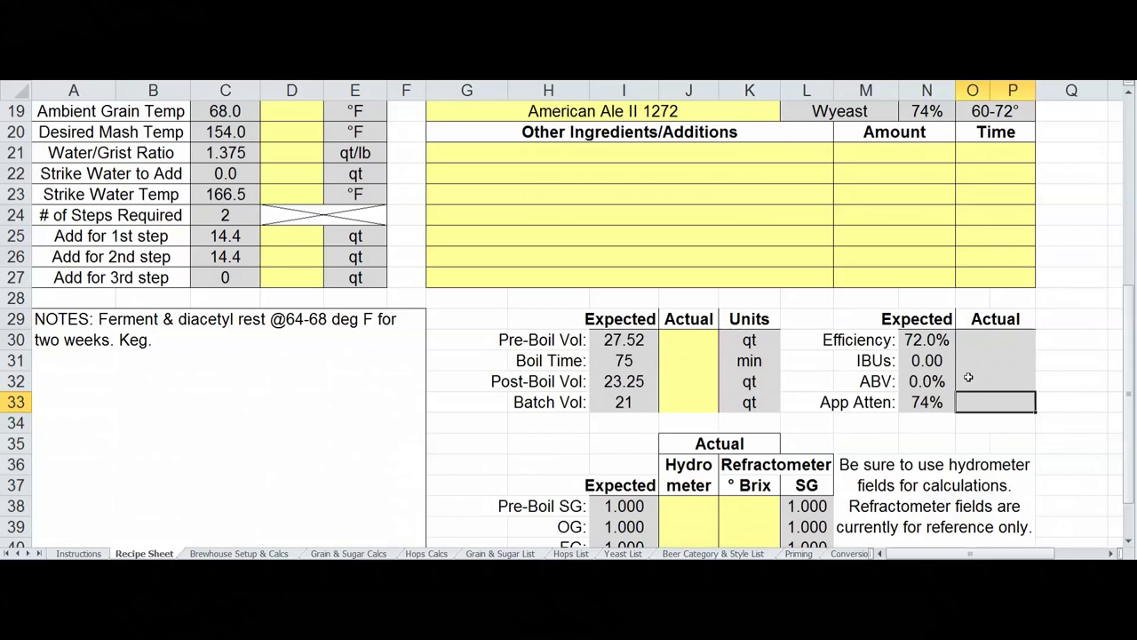
{"action": "left_click_drag", "start_coordinate": [1131, 372], "coordinate": [1133, 382]}
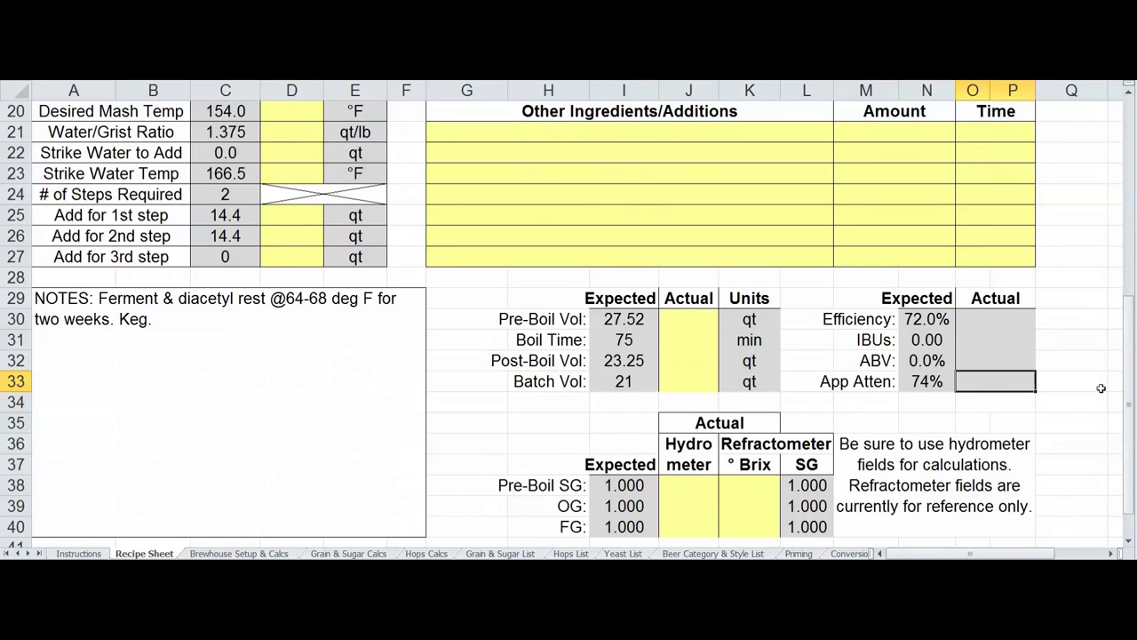
{"action": "left_click_drag", "start_coordinate": [1133, 380], "coordinate": [1132, 409]}
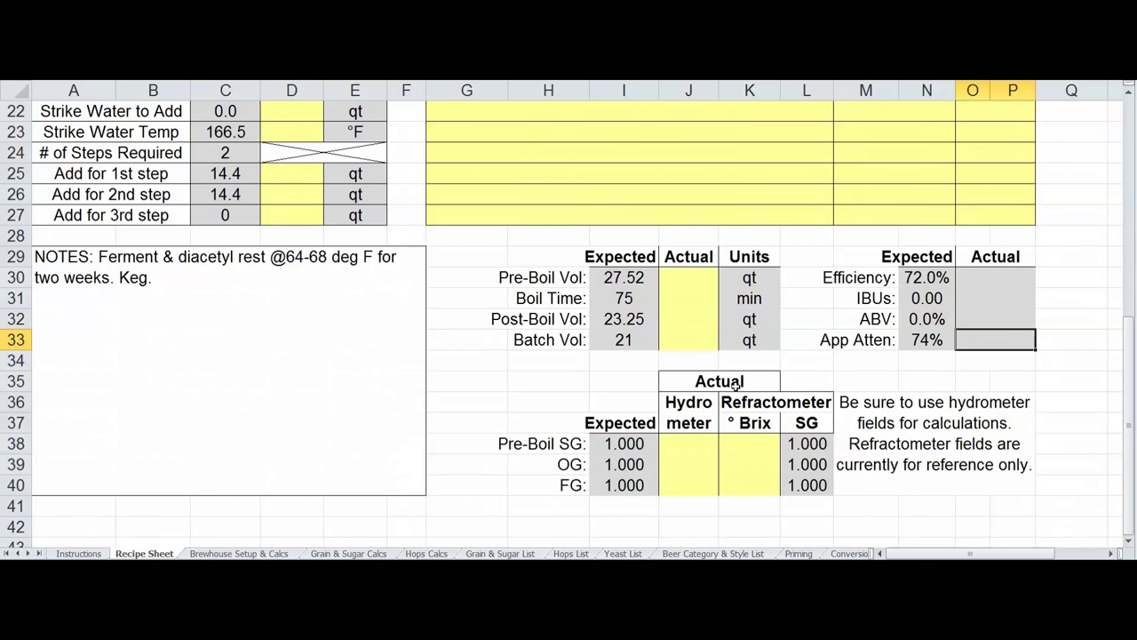
{"action": "left_click", "coordinate": [639, 443]}
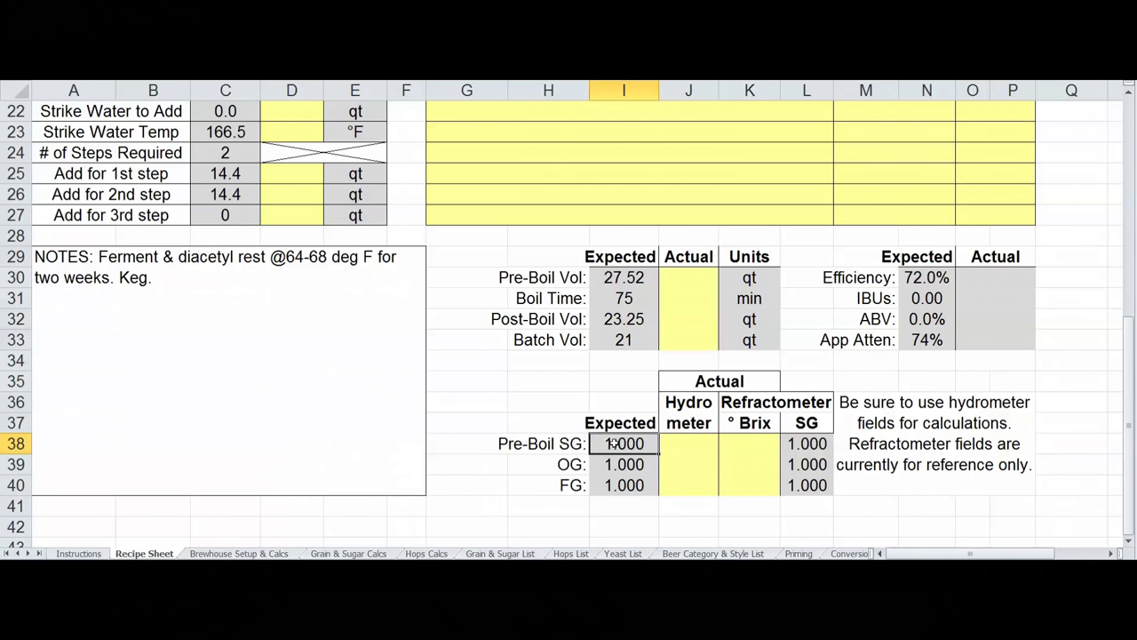
{"action": "left_click", "coordinate": [620, 465]}
{"action": "left_click", "coordinate": [622, 485]}
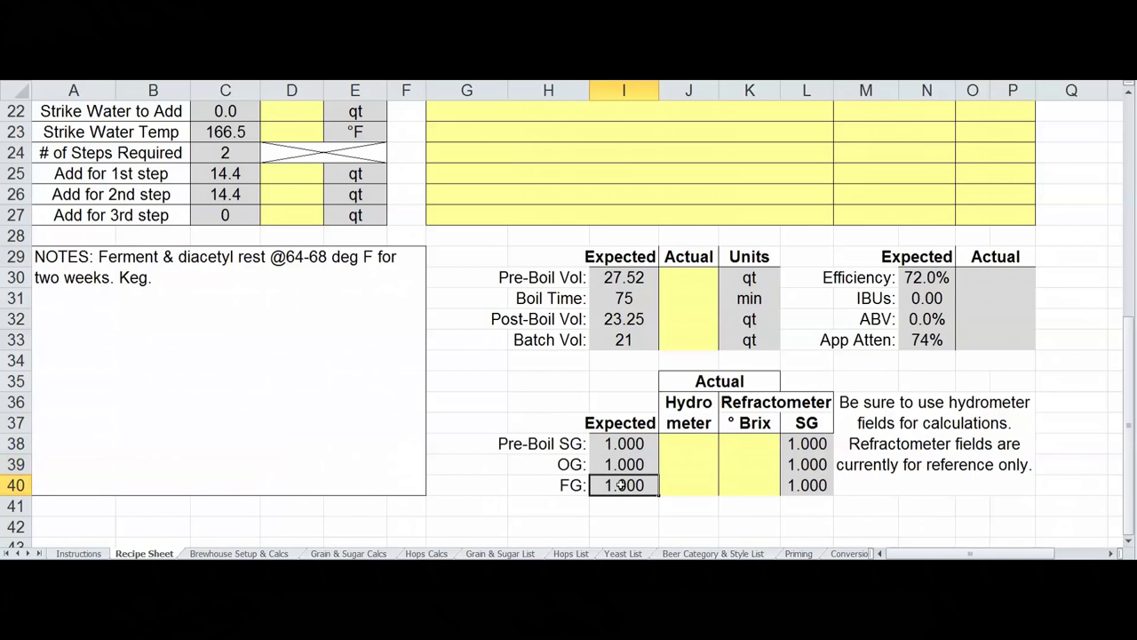
Compare the hydrometer and refractometer columns in the actual section of the gravity table
{"action": "left_click_drag", "start_coordinate": [679, 446], "coordinate": [690, 485]}
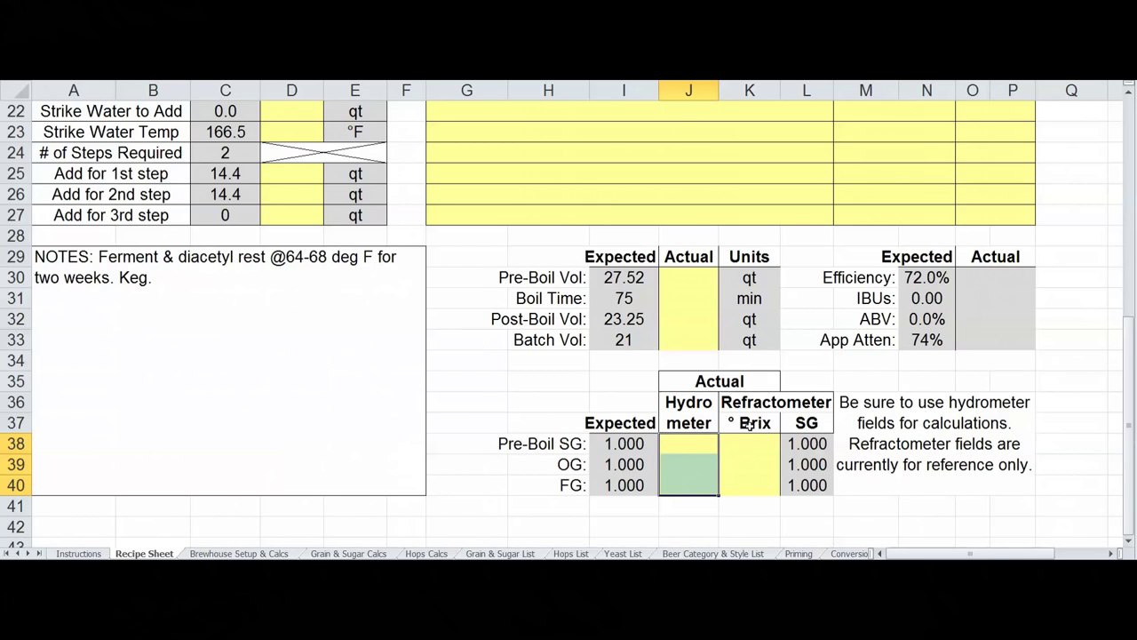
{"action": "left_click_drag", "start_coordinate": [755, 406], "coordinate": [780, 408]}
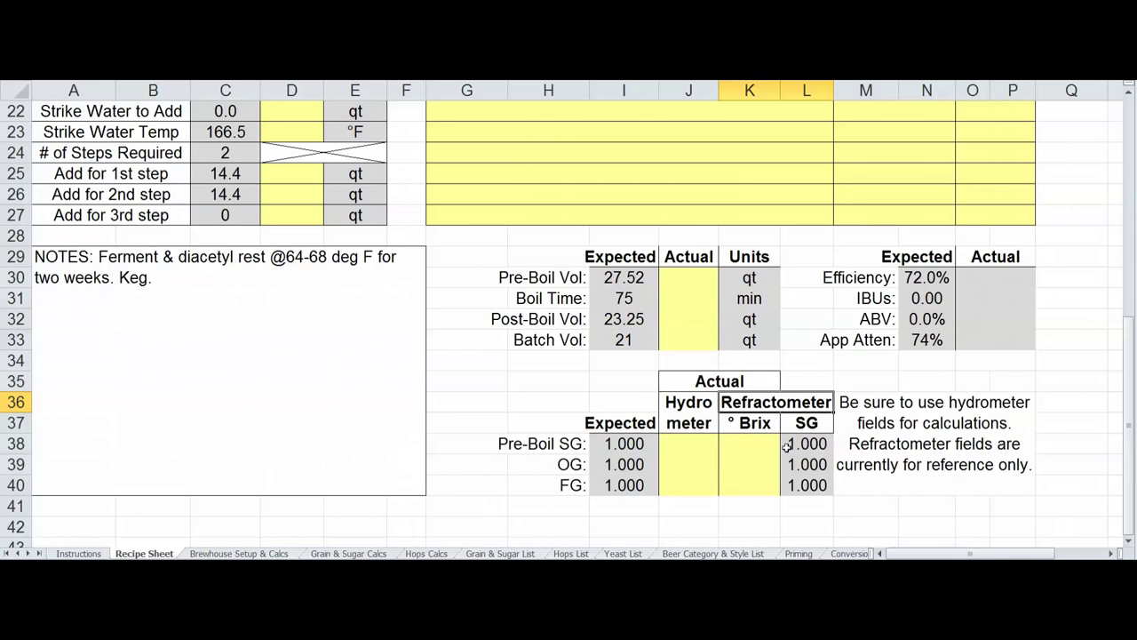
{"action": "left_click", "coordinate": [697, 405]}
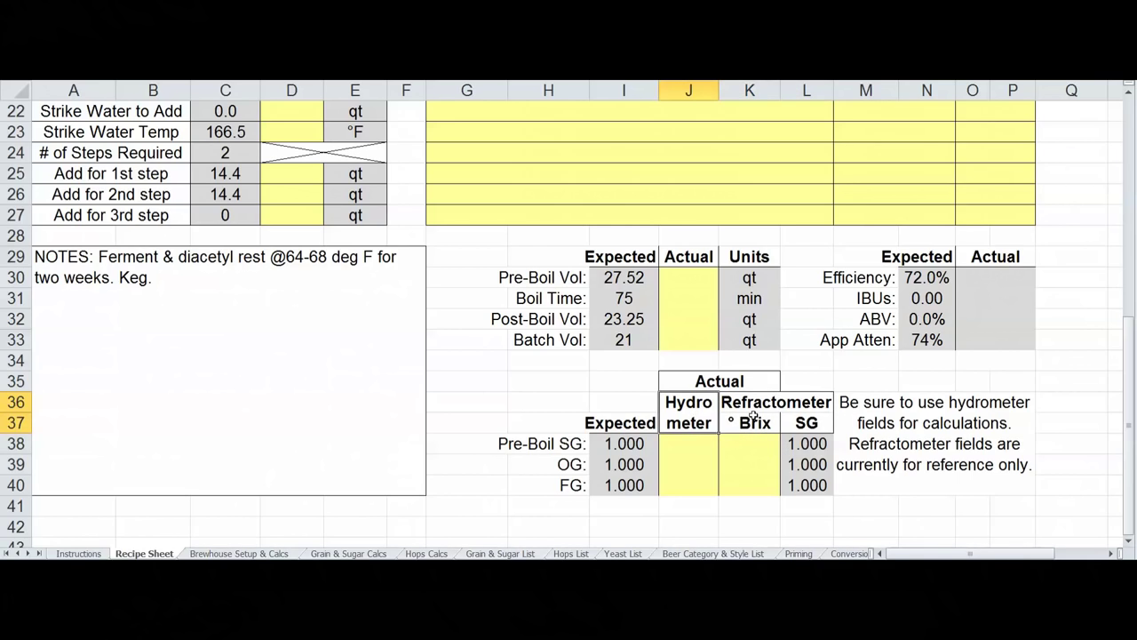
{"action": "left_click", "coordinate": [781, 405]}
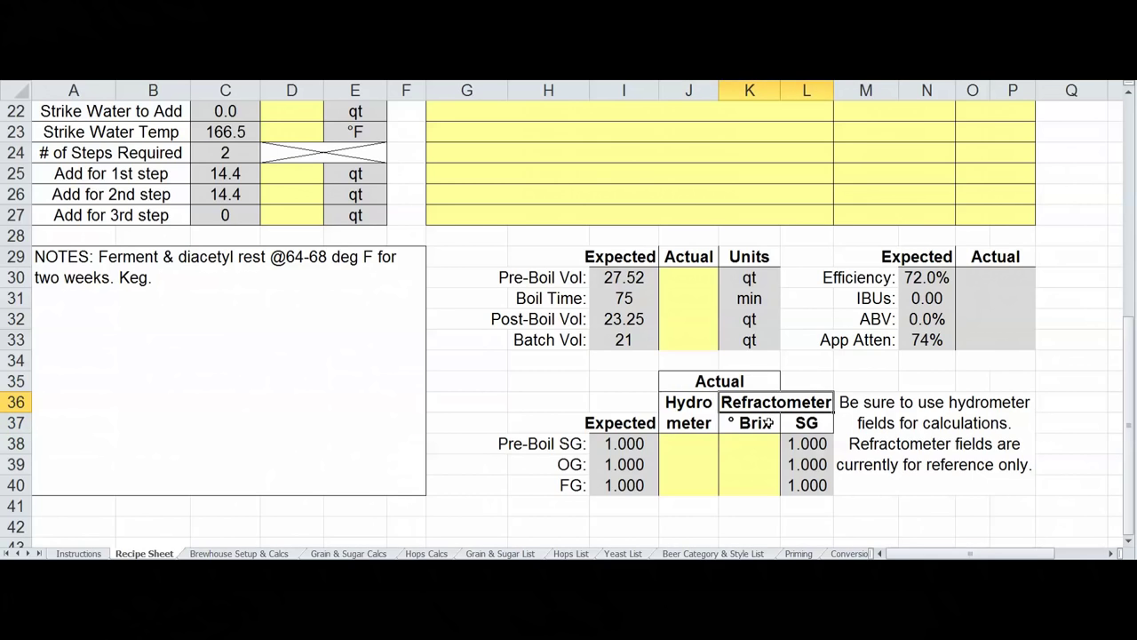
Examine the refractometer °Brix and SG fields for pre-boil, OG and FG alongside the hydrometer and expected columns
{"action": "left_click", "coordinate": [743, 440]}
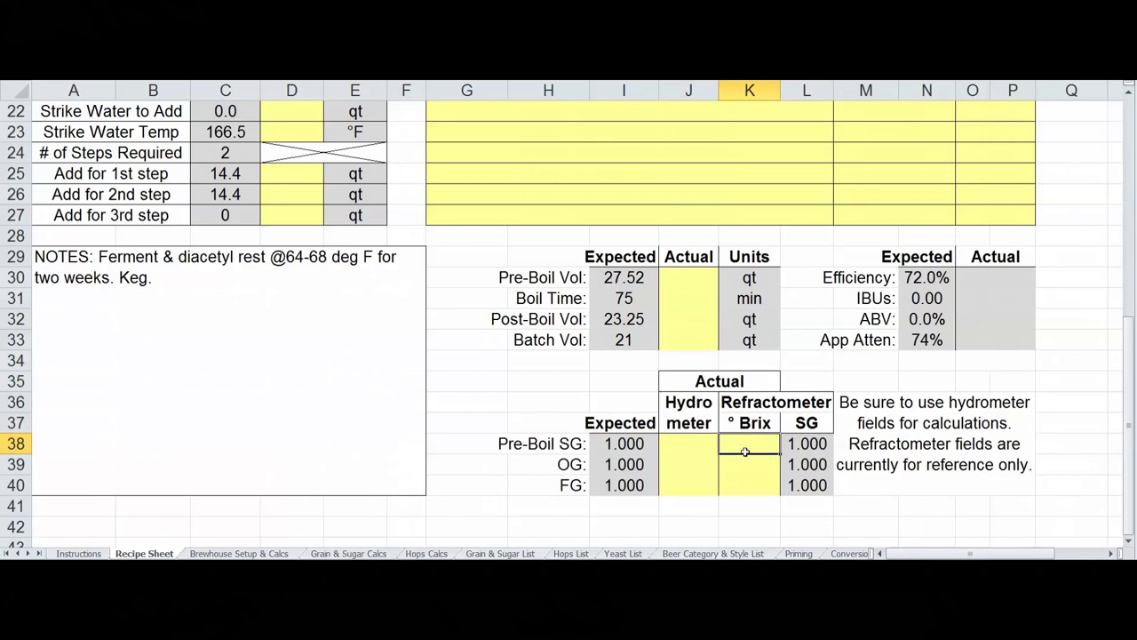
{"action": "left_click", "coordinate": [746, 464]}
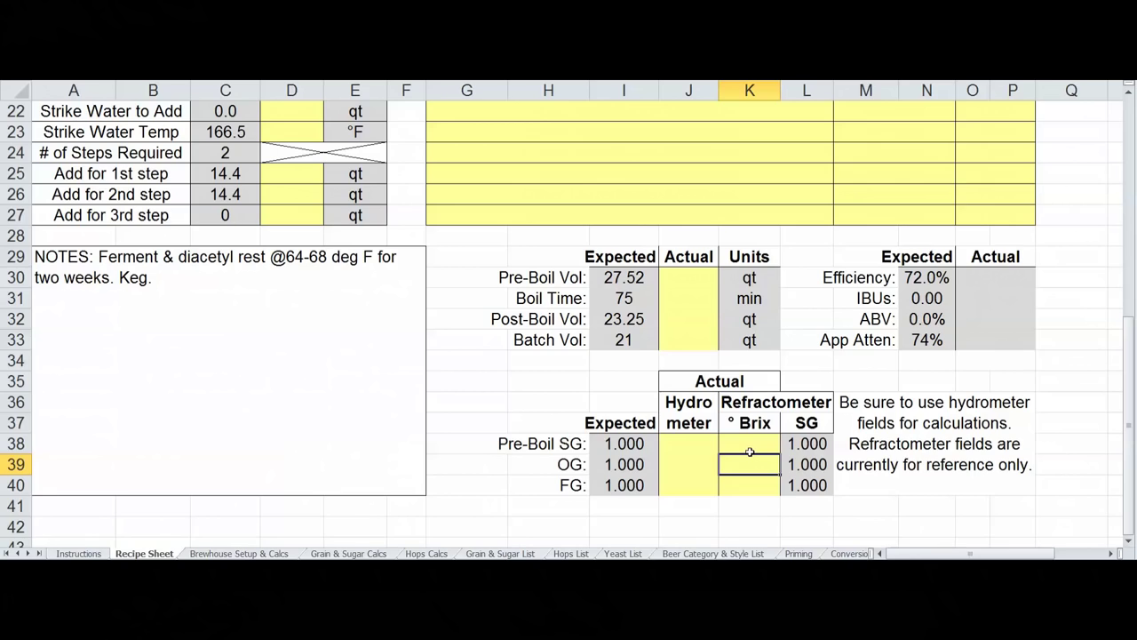
{"action": "left_click", "coordinate": [757, 442]}
{"action": "left_click", "coordinate": [755, 462]}
{"action": "left_click", "coordinate": [752, 483]}
{"action": "left_click", "coordinate": [816, 447]}
{"action": "left_click", "coordinate": [816, 466]}
{"action": "left_click", "coordinate": [814, 484]}
{"action": "left_click_drag", "start_coordinate": [690, 443], "coordinate": [709, 484]}
{"action": "left_click_drag", "start_coordinate": [637, 442], "coordinate": [639, 486]}
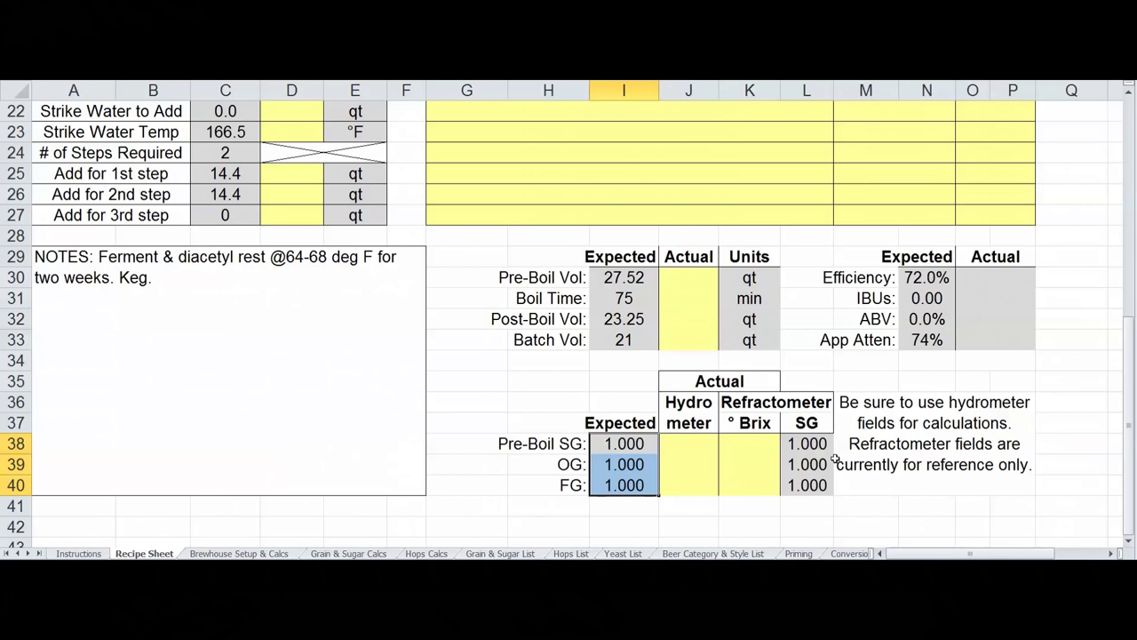
{"action": "scroll", "coordinate": [835, 458], "scroll_direction": "up", "scroll_amount": 1}
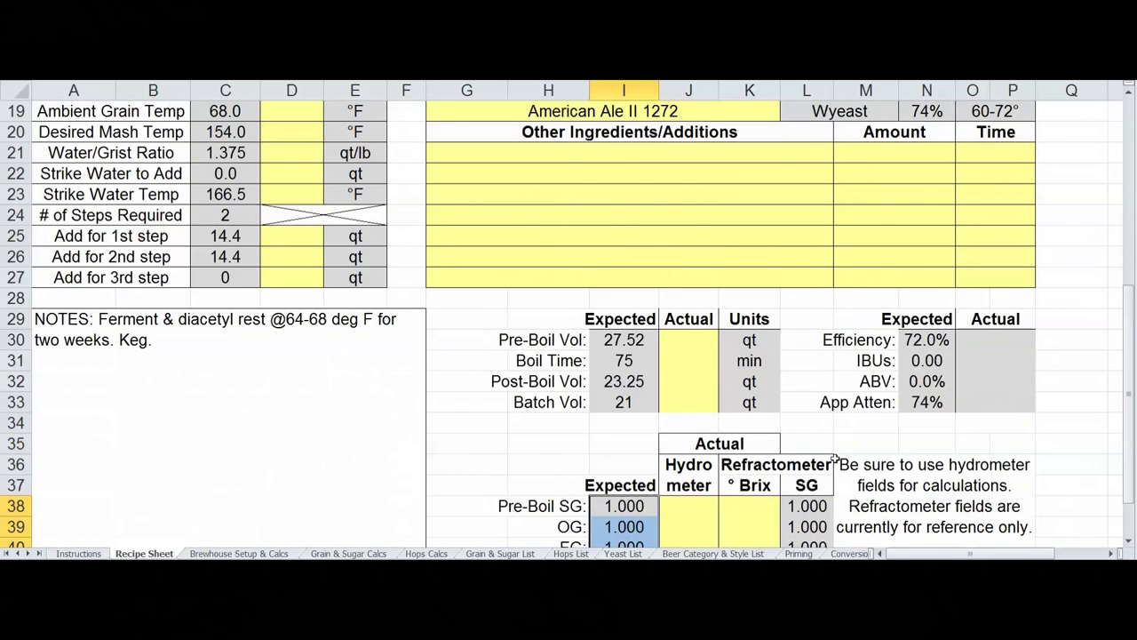
{"action": "scroll", "coordinate": [835, 459], "scroll_direction": "up", "scroll_amount": 2}
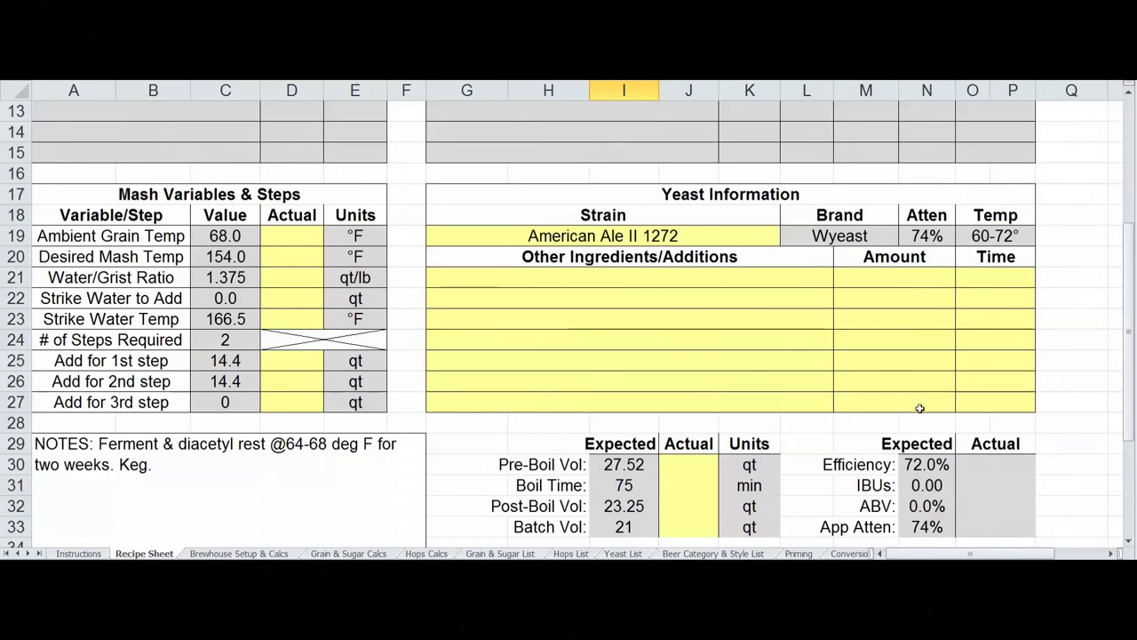
{"action": "left_click_drag", "start_coordinate": [1131, 373], "coordinate": [1133, 385]}
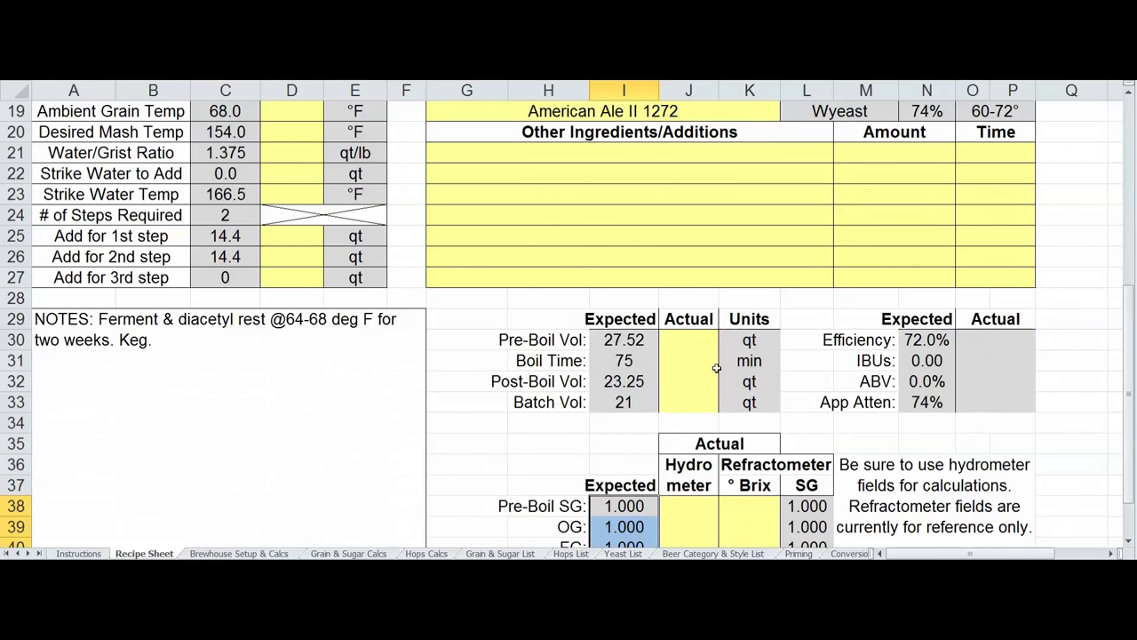
{"action": "left_click_drag", "start_coordinate": [1130, 306], "coordinate": [1130, 318]}
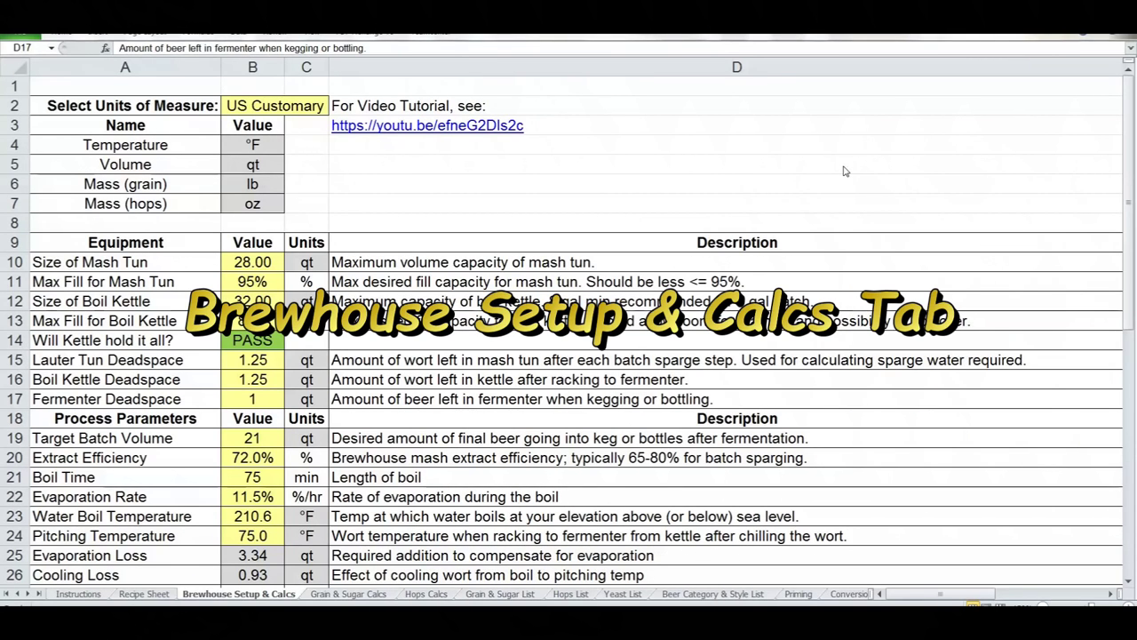
Look over the Brewhouse Setup & Calcs sheet from the equipment section through the mash calculations
{"action": "left_click", "coordinate": [1130, 184]}
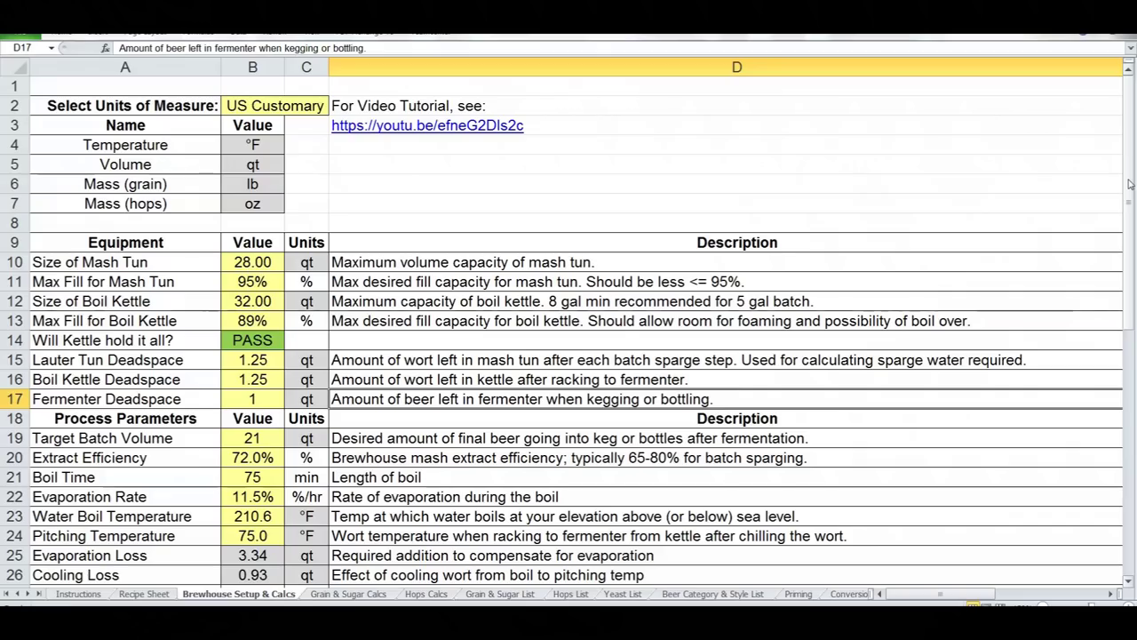
{"action": "left_click_drag", "start_coordinate": [1130, 184], "coordinate": [1089, 425]}
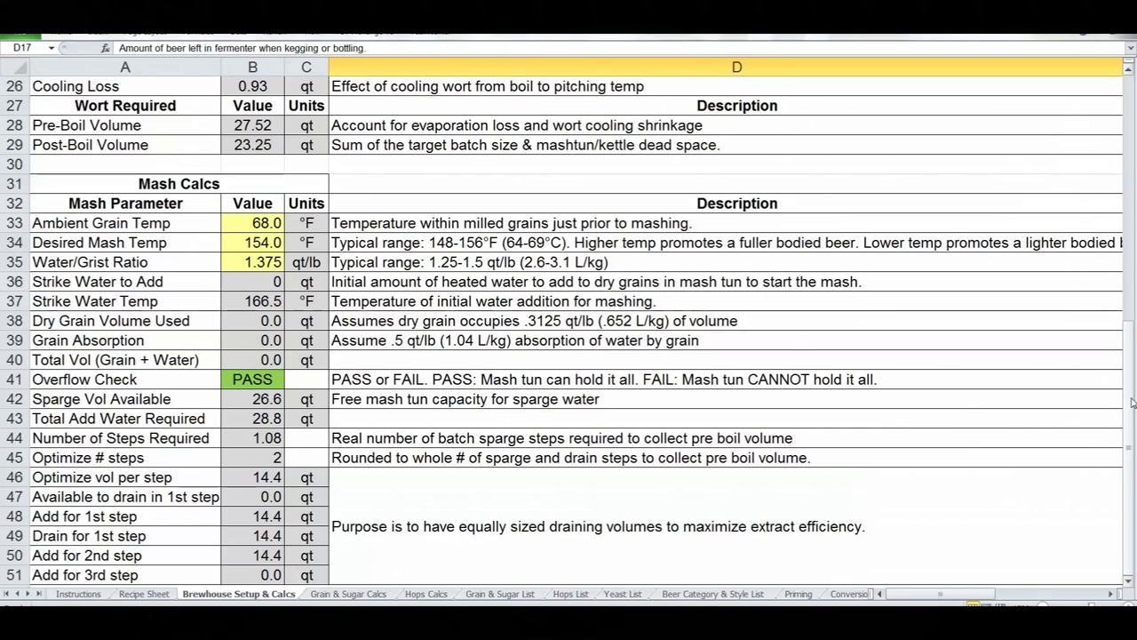
{"action": "left_click_drag", "start_coordinate": [1132, 403], "coordinate": [958, 183]}
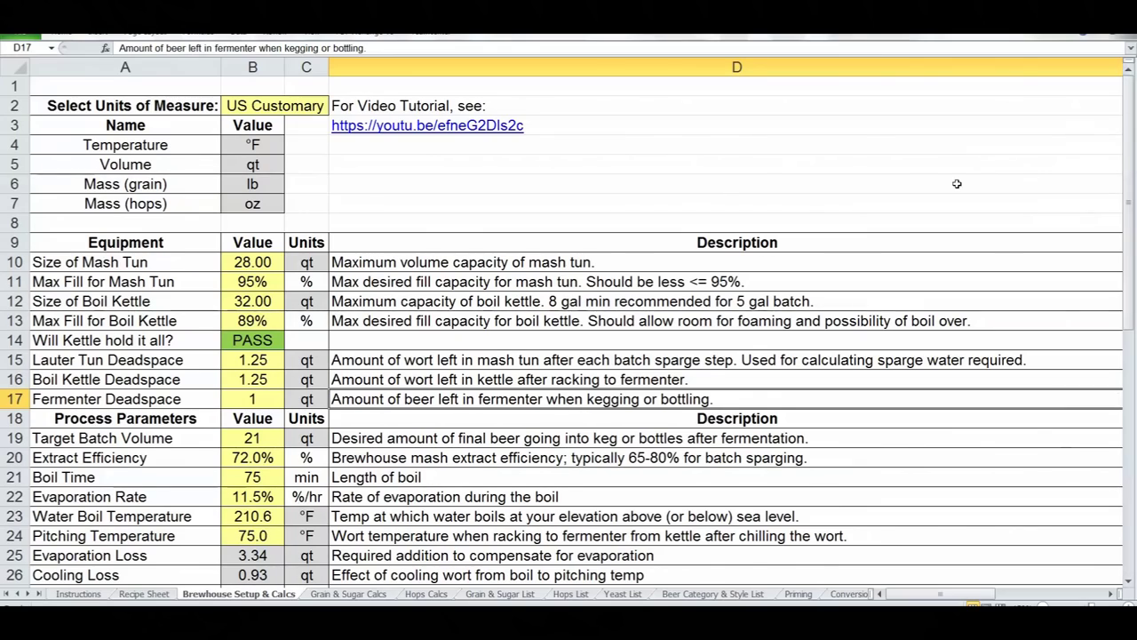
Review the units of measure options, keeping US Customary, and check the temperature, volume, grain and hop units
{"action": "left_click", "coordinate": [323, 107]}
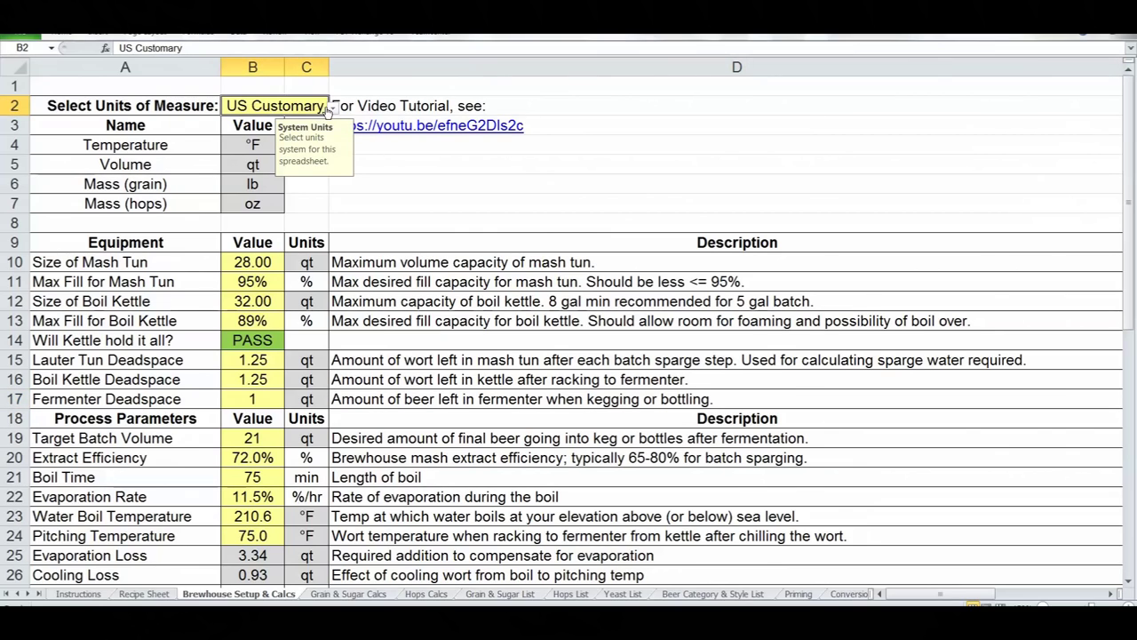
{"action": "left_click", "coordinate": [335, 107]}
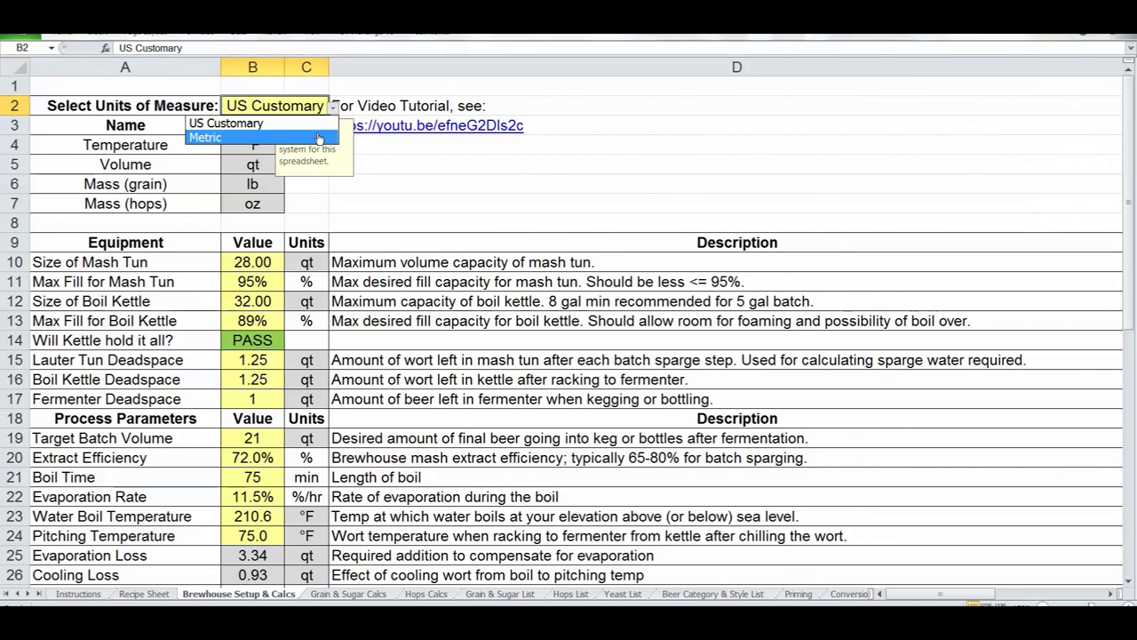
{"action": "left_click", "coordinate": [315, 123]}
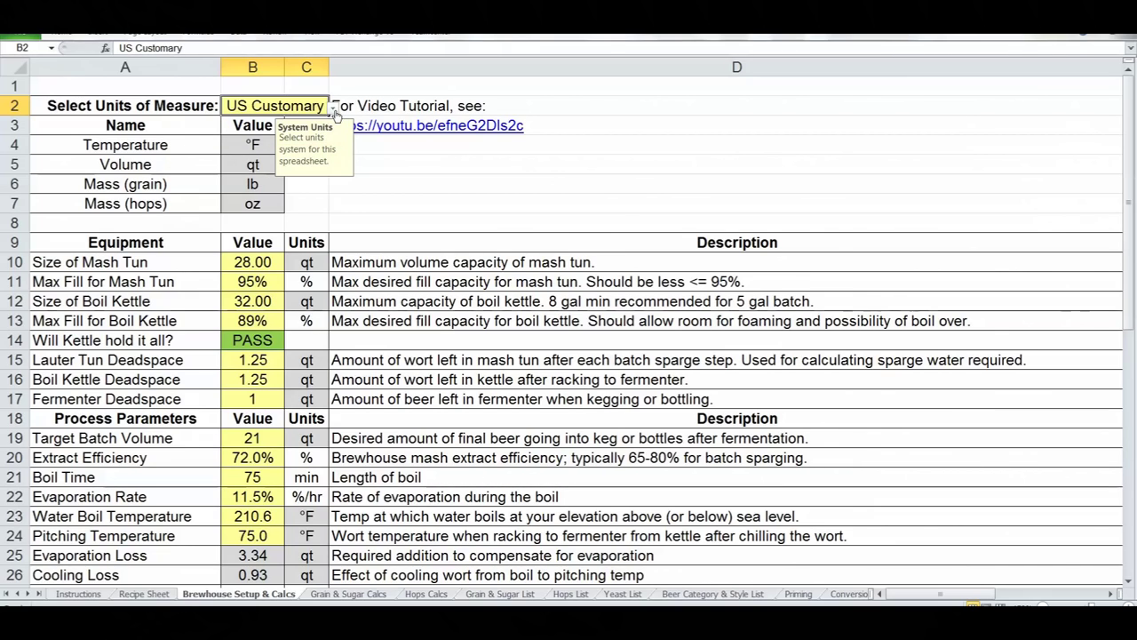
{"action": "left_click", "coordinate": [258, 145]}
{"action": "left_click_drag", "start_coordinate": [125, 145], "coordinate": [253, 204]}
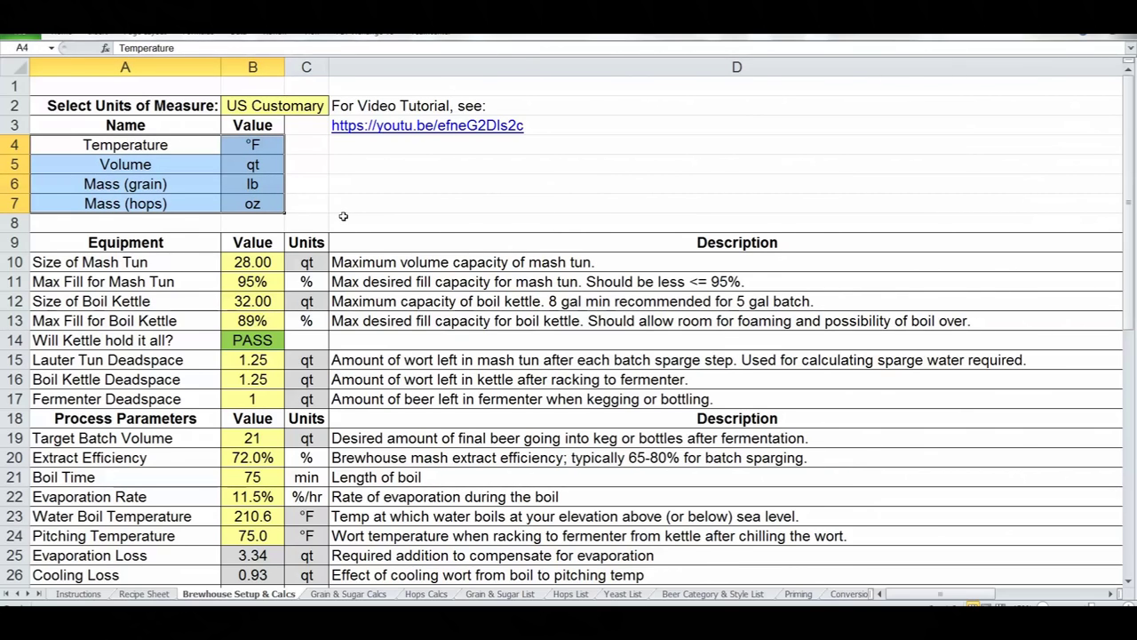
Set the workbook's units of measure to Metric
{"action": "left_click", "coordinate": [320, 107]}
{"action": "left_click", "coordinate": [335, 111]}
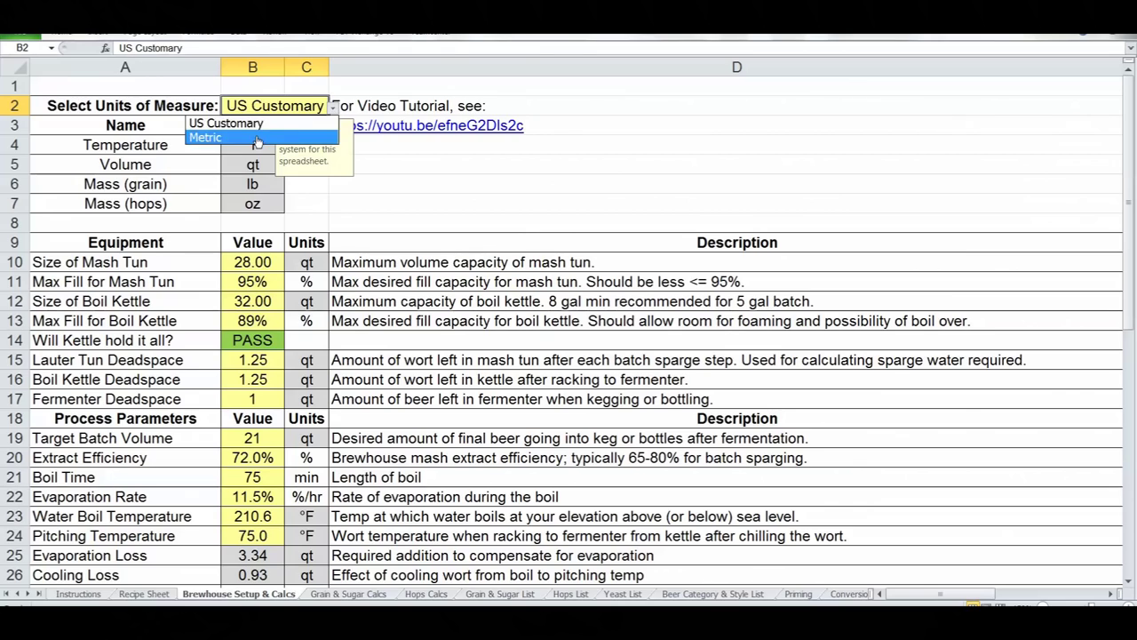
{"action": "left_click", "coordinate": [256, 135]}
{"action": "left_click", "coordinate": [355, 182]}
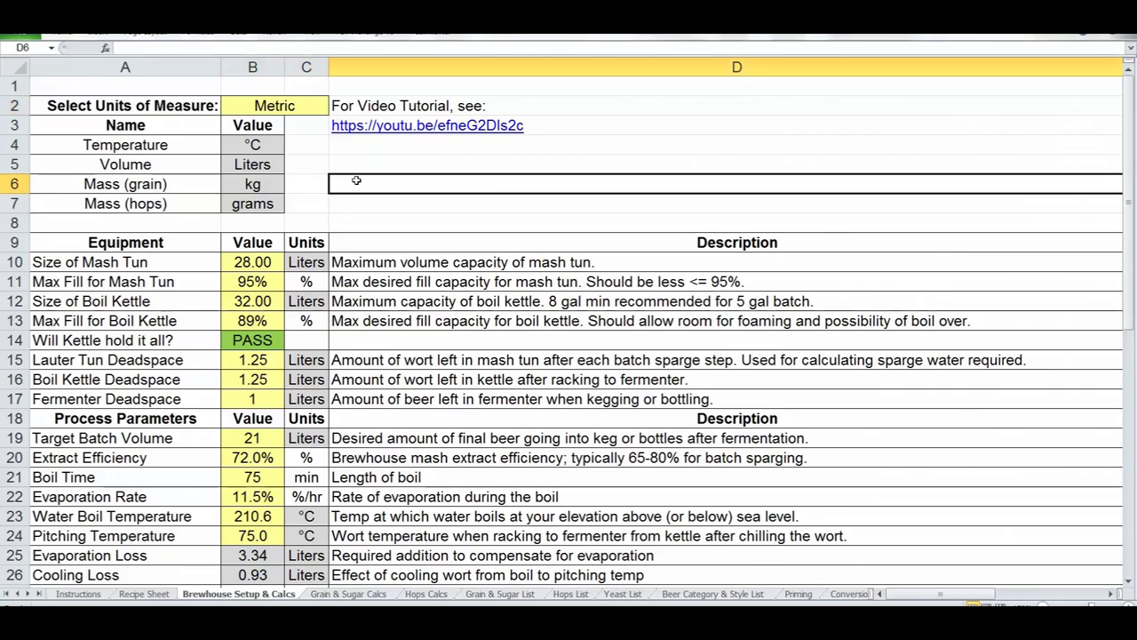
Check the metric unit names and the units of the mash tun, boil kettle and deadspace rows
{"action": "left_click_drag", "start_coordinate": [254, 144], "coordinate": [259, 206]}
{"action": "left_click", "coordinate": [302, 262]}
{"action": "left_click", "coordinate": [313, 302]}
{"action": "left_click", "coordinate": [315, 360]}
{"action": "left_click", "coordinate": [318, 380]}
{"action": "left_click", "coordinate": [320, 399]}
{"action": "left_click", "coordinate": [314, 261]}
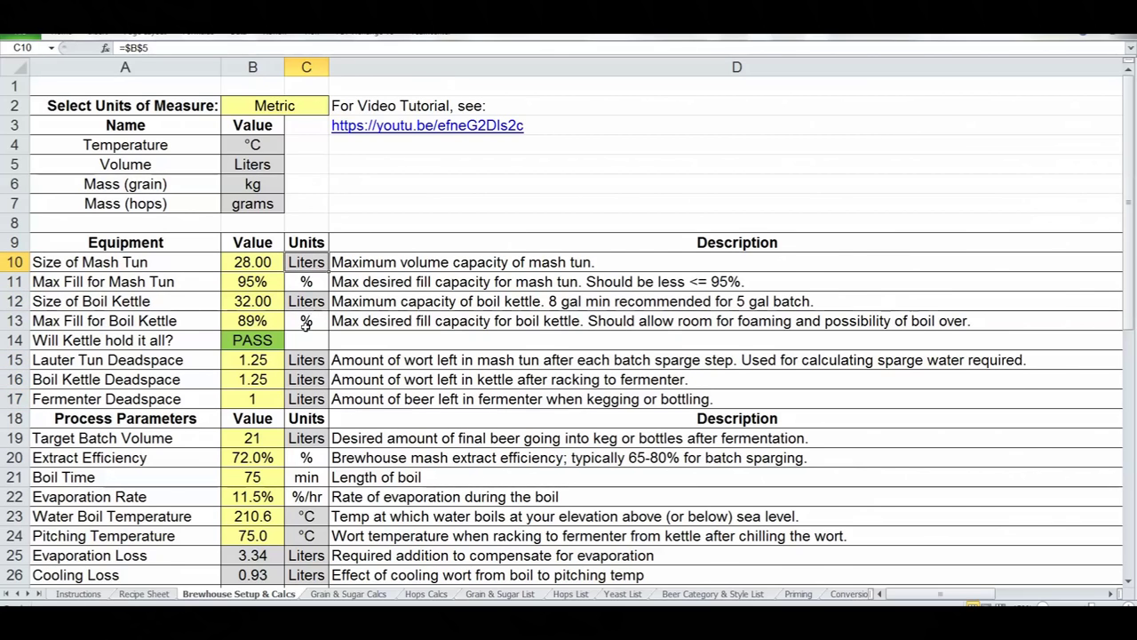
Check the metric units on the Recipe Sheet for the mash variables, volumes, grain bill and hop bill
{"action": "left_click", "coordinate": [147, 593]}
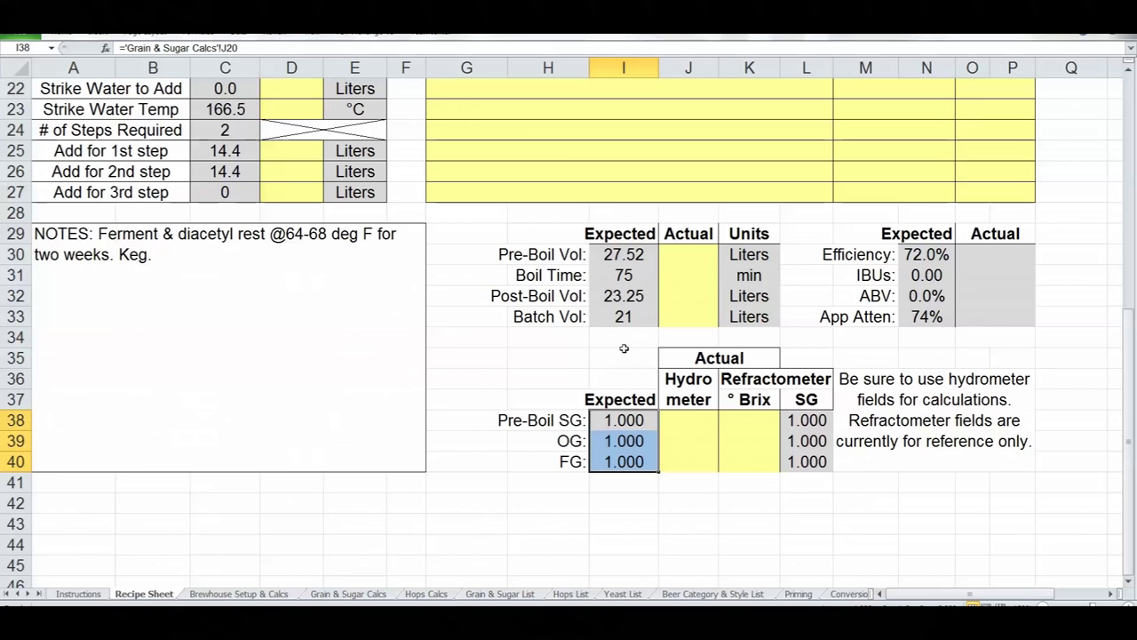
{"action": "left_click_drag", "start_coordinate": [1132, 321], "coordinate": [1134, 230]}
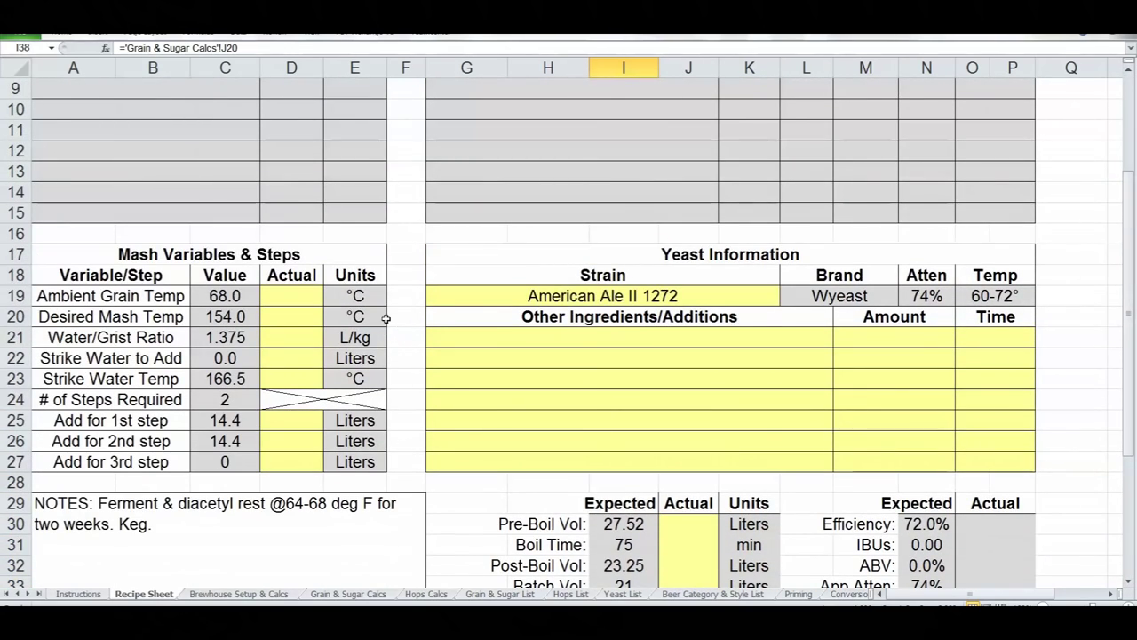
{"action": "left_click_drag", "start_coordinate": [1125, 272], "coordinate": [1126, 283]}
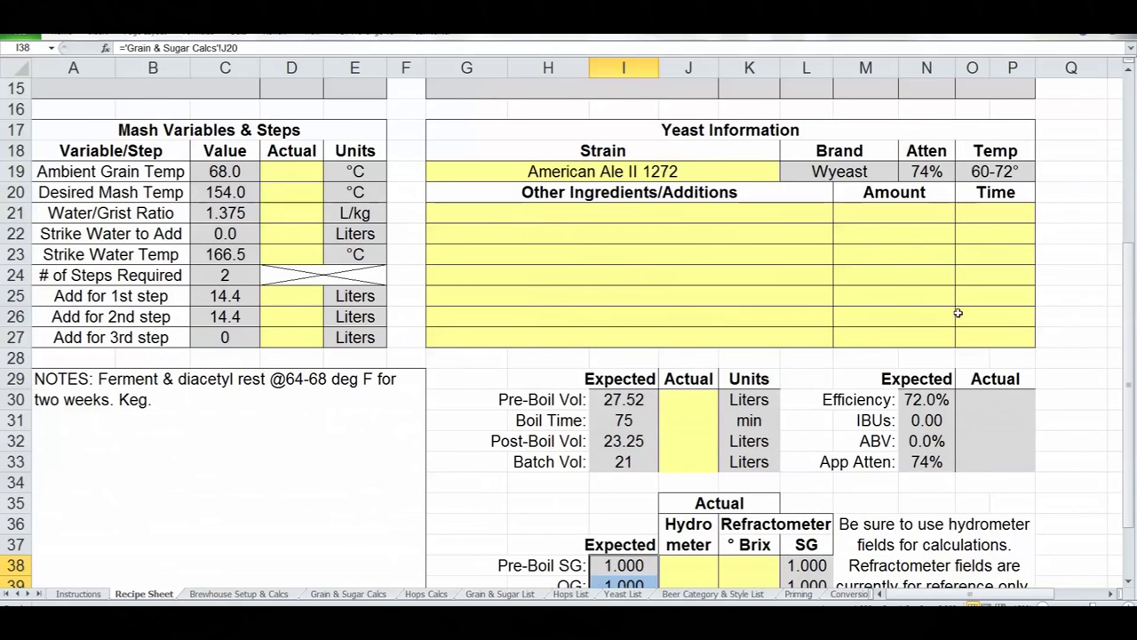
{"action": "left_click_drag", "start_coordinate": [1129, 322], "coordinate": [1134, 152]}
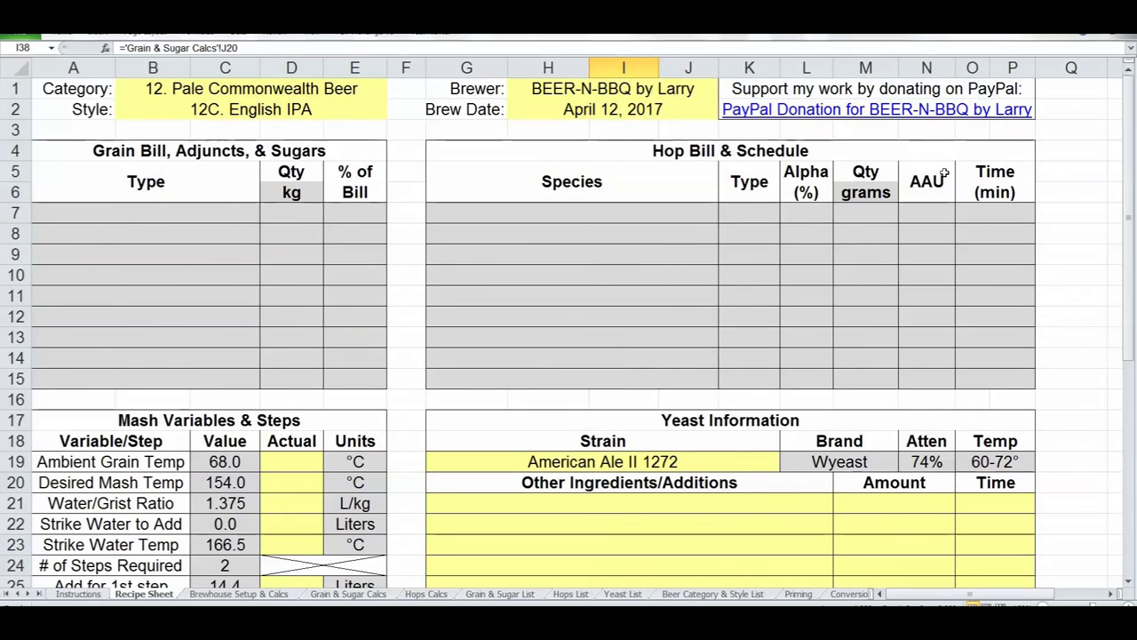
{"action": "left_click", "coordinate": [884, 192]}
{"action": "left_click", "coordinate": [274, 191]}
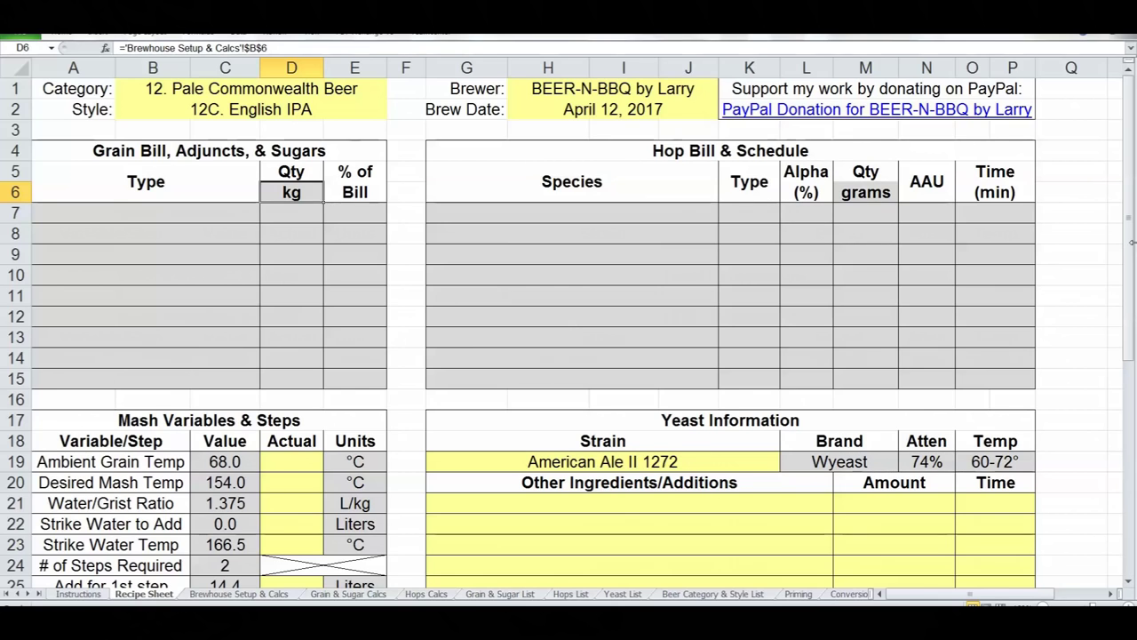
{"action": "scroll", "coordinate": [1110, 266], "scroll_direction": "down", "scroll_amount": 2}
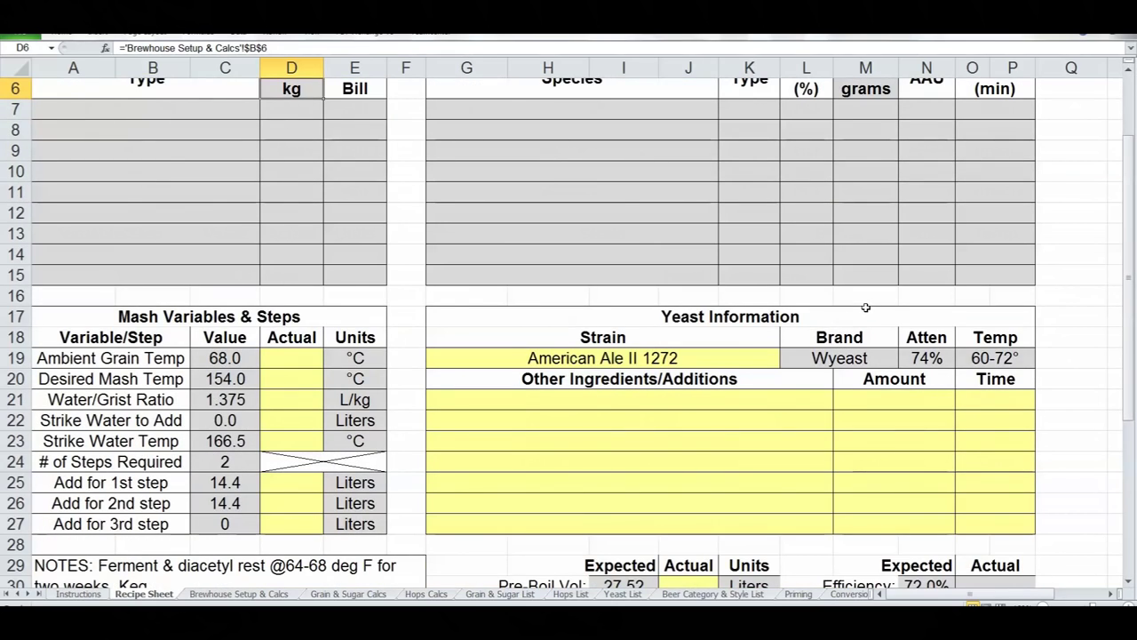
Review the Brewhouse Setup & Calcs equipment fields for mash tun size, maximum fills and the kettle capacity check
{"action": "left_click", "coordinate": [238, 593]}
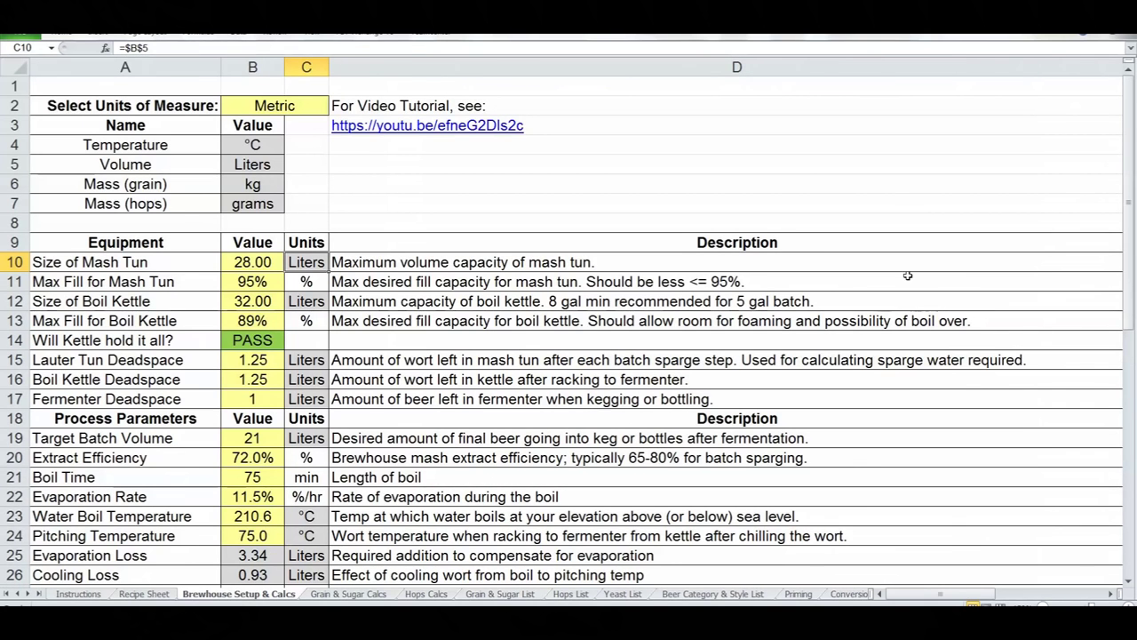
{"action": "left_click", "coordinate": [384, 284]}
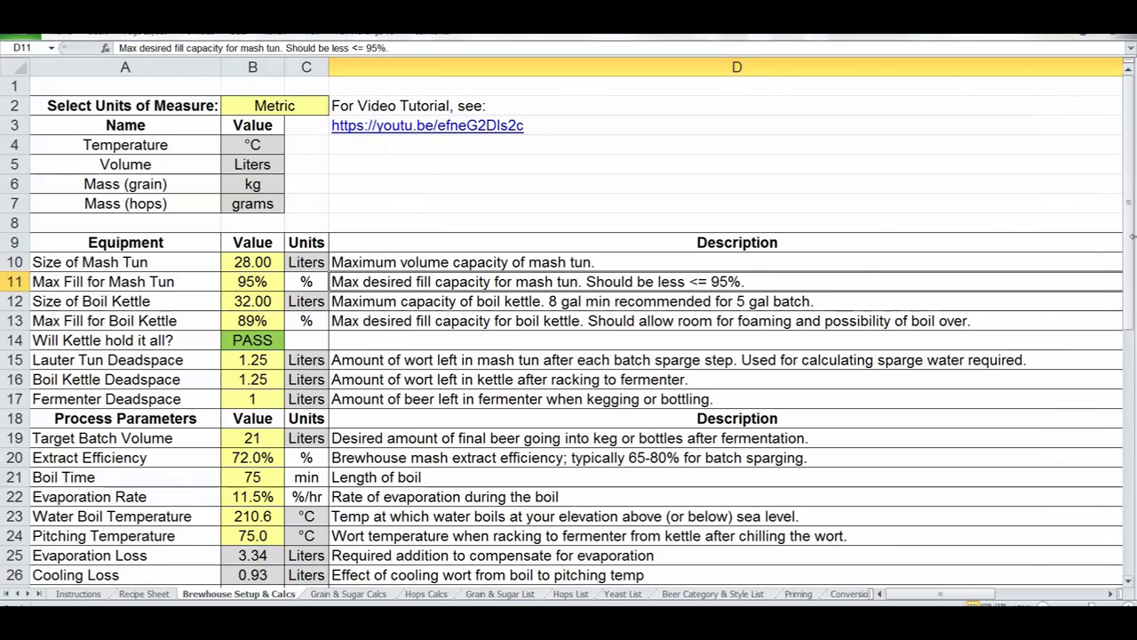
{"action": "left_click_drag", "start_coordinate": [1129, 234], "coordinate": [1133, 275]}
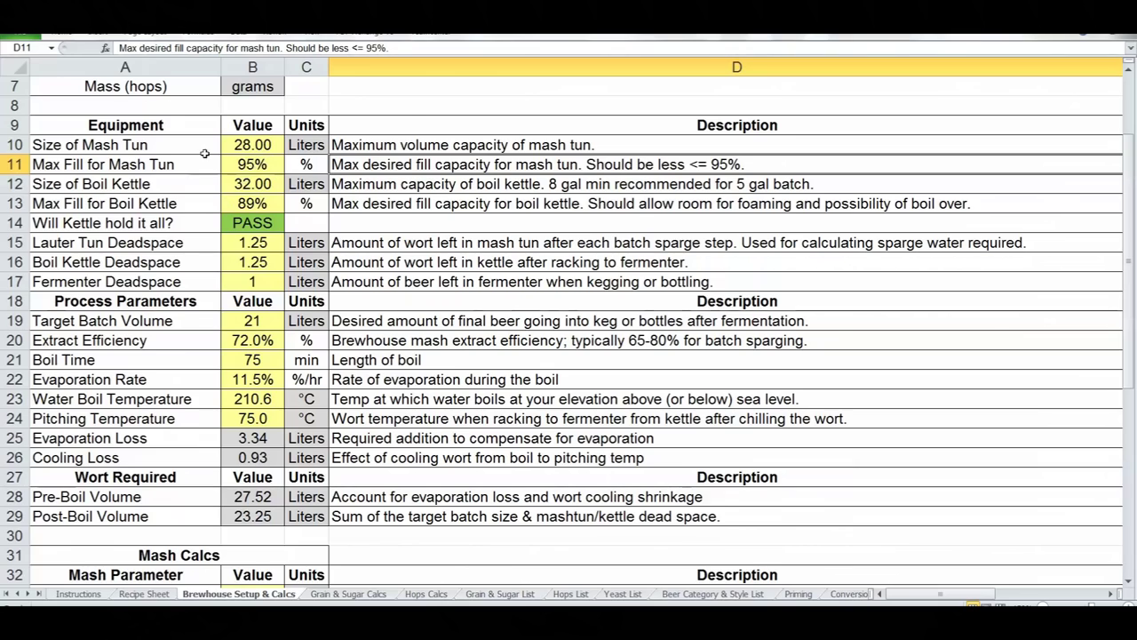
{"action": "left_click", "coordinate": [160, 147]}
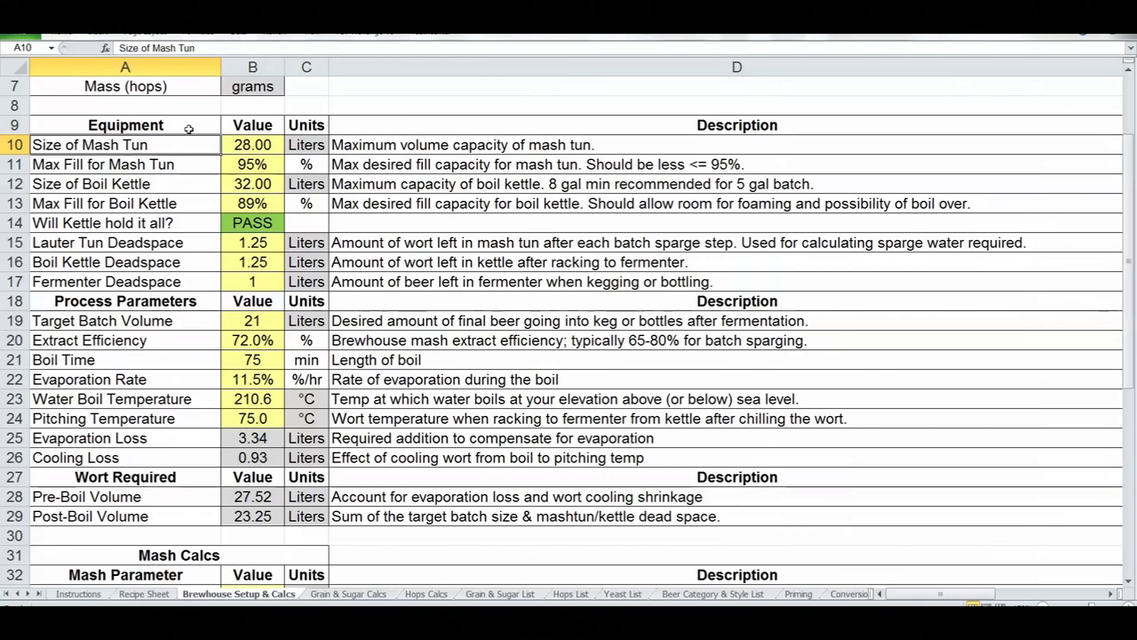
{"action": "left_click", "coordinate": [247, 146]}
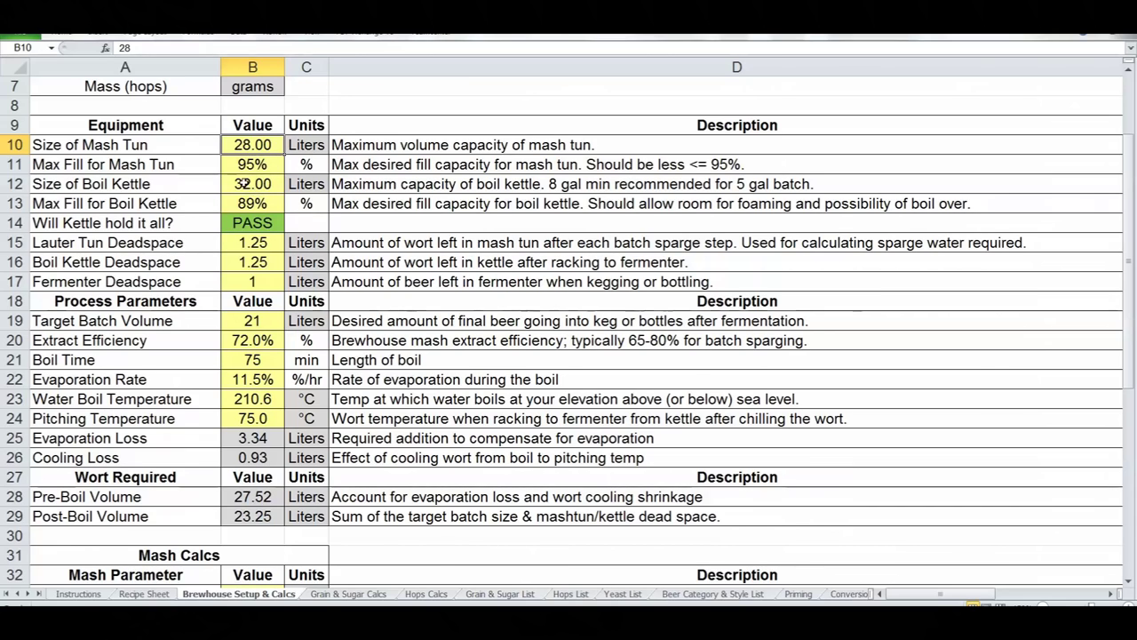
{"action": "left_click", "coordinate": [260, 165]}
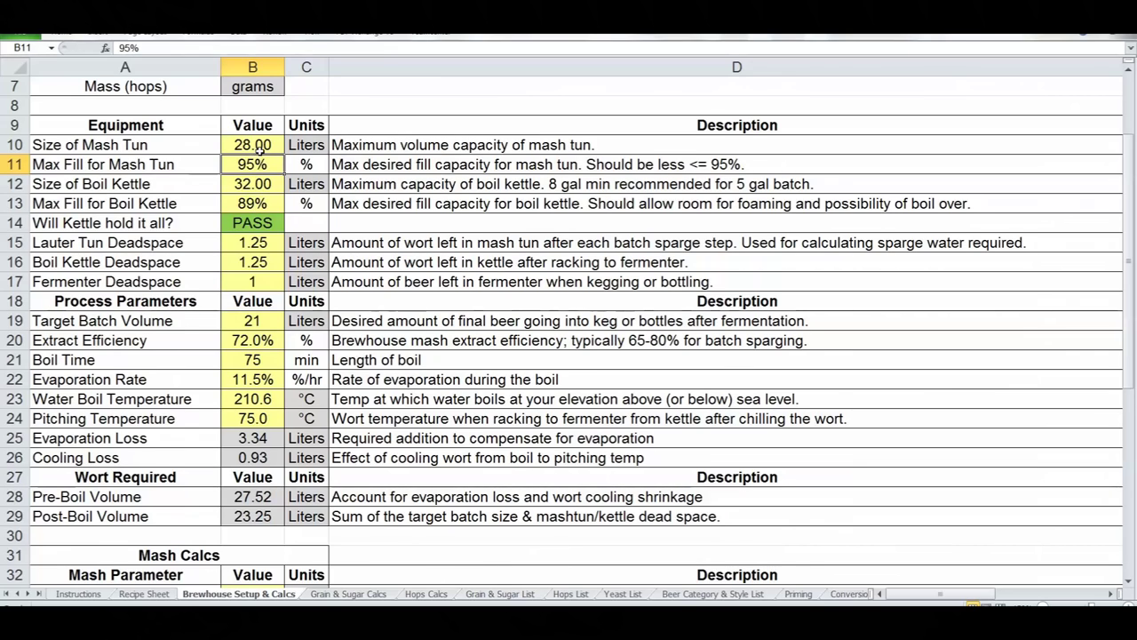
{"action": "left_click", "coordinate": [138, 223]}
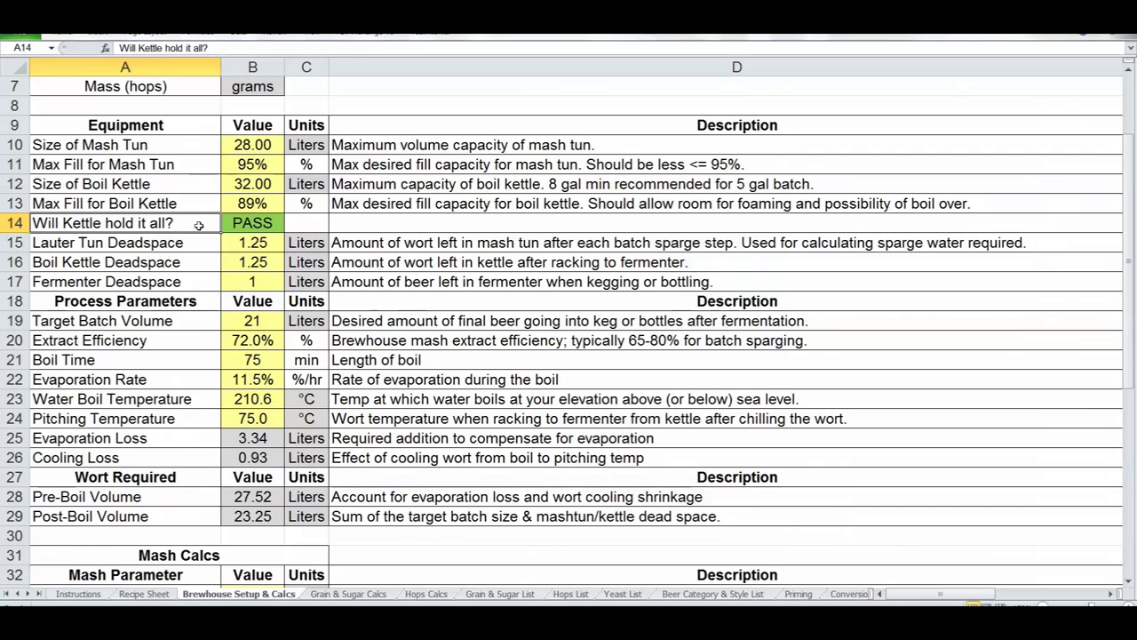
{"action": "left_click", "coordinate": [252, 206]}
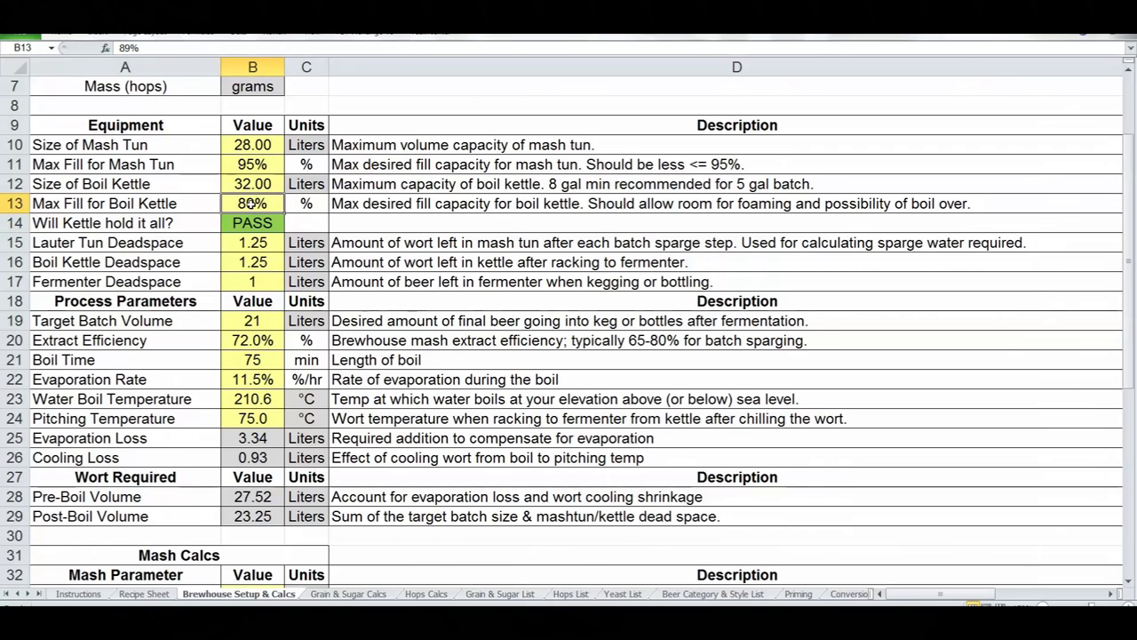
Test the kettle capacity check with a Max Fill for Boil Kettle of 75%, and restore the fill to 89%
{"action": "type", "text": "75"}
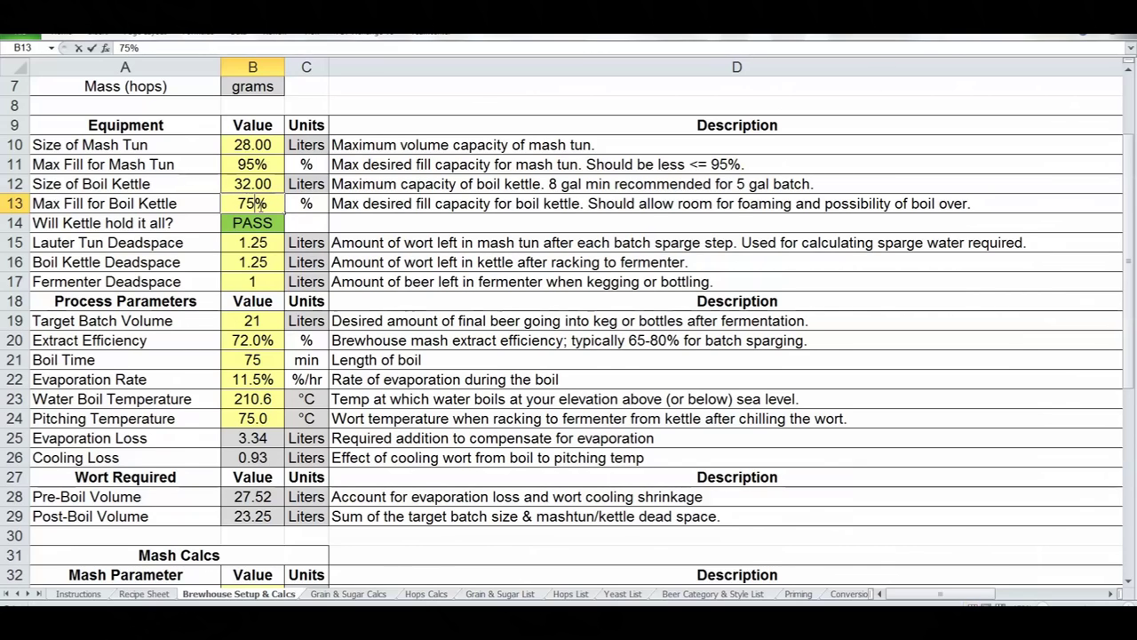
{"action": "key", "text": "Return"}
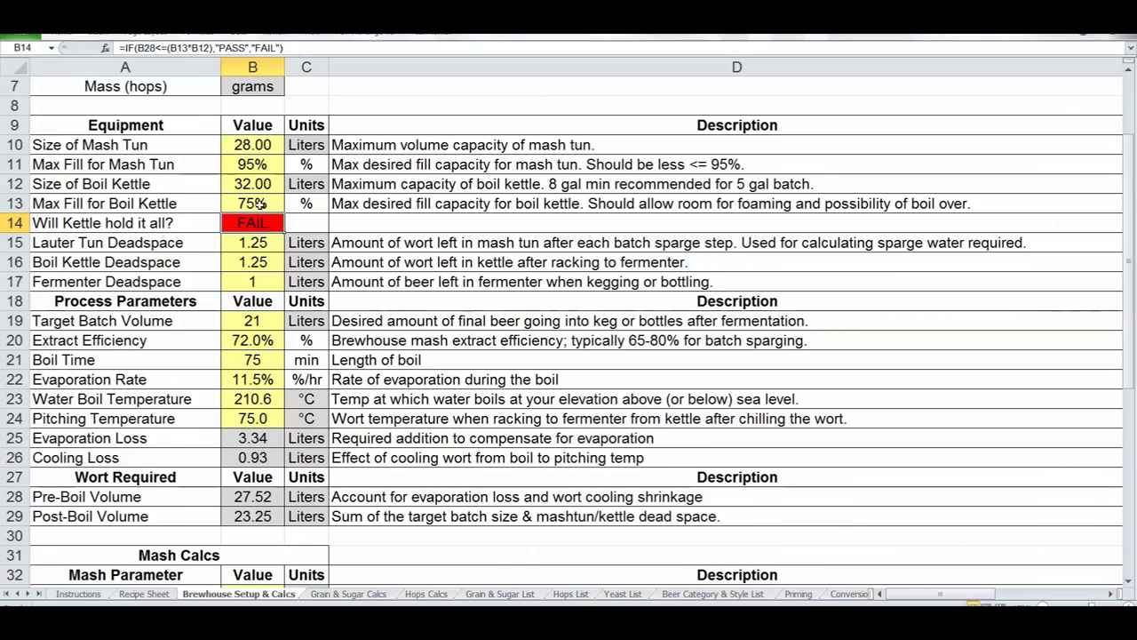
{"action": "left_click", "coordinate": [248, 203]}
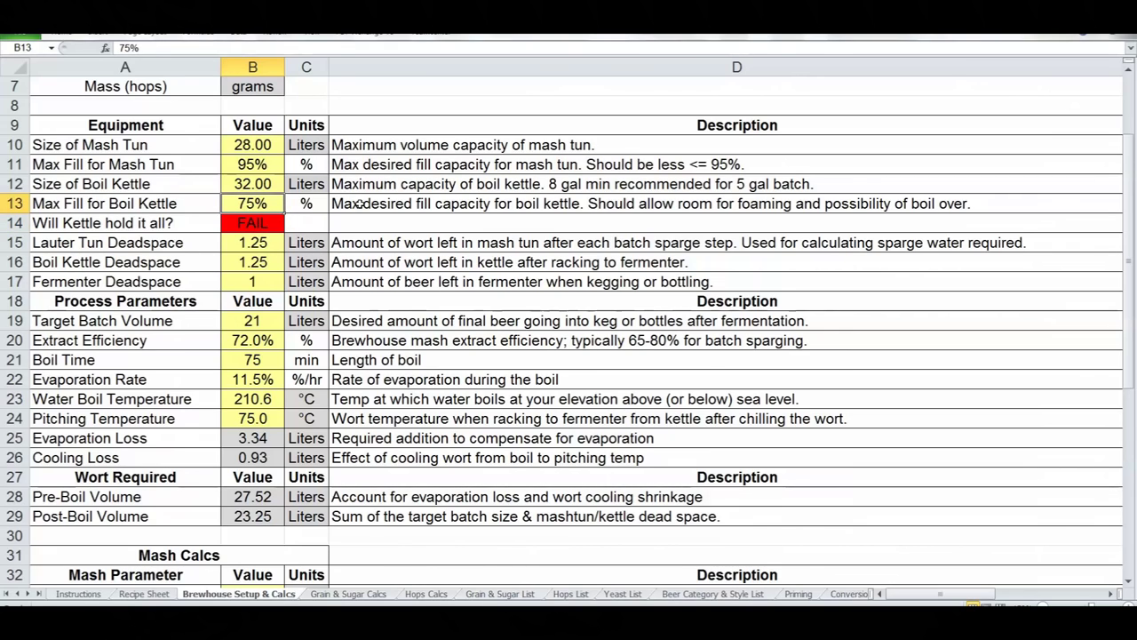
{"action": "type", "text": "89"}
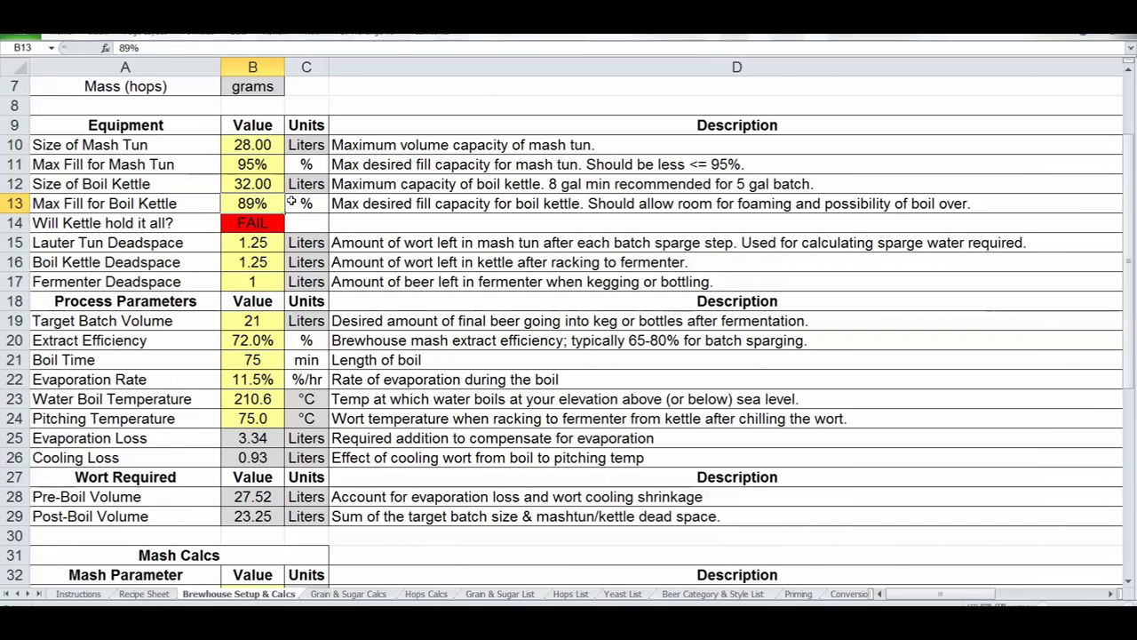
{"action": "key", "text": "Return"}
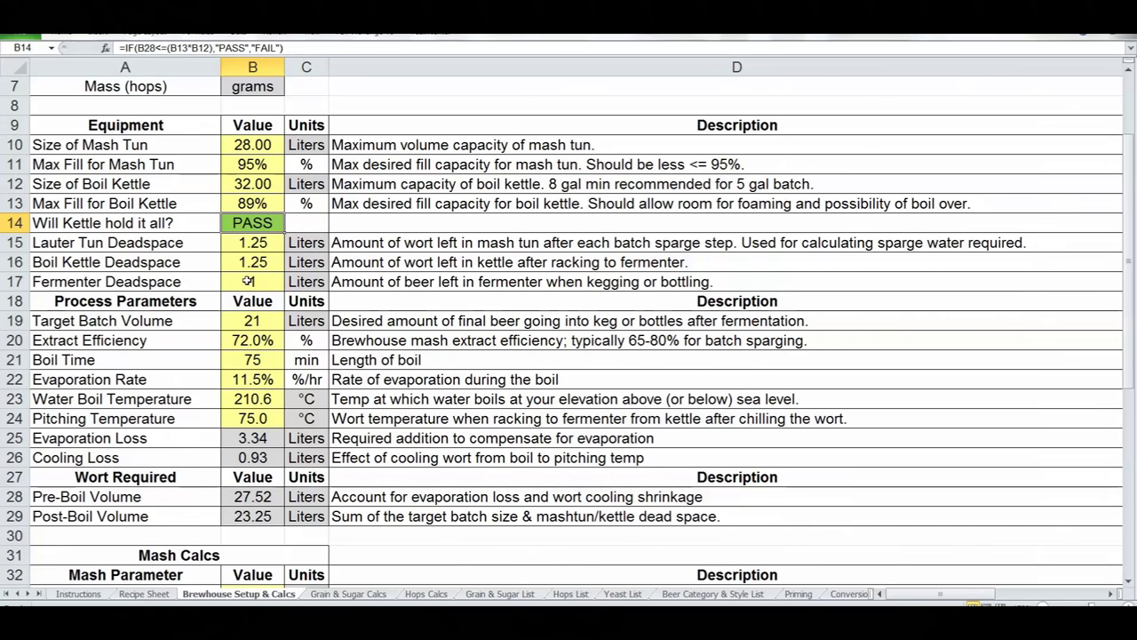
Review the lauter tun, boil kettle and fermenter deadspace values in the Equipment section
{"action": "left_click_drag", "start_coordinate": [268, 245], "coordinate": [274, 279]}
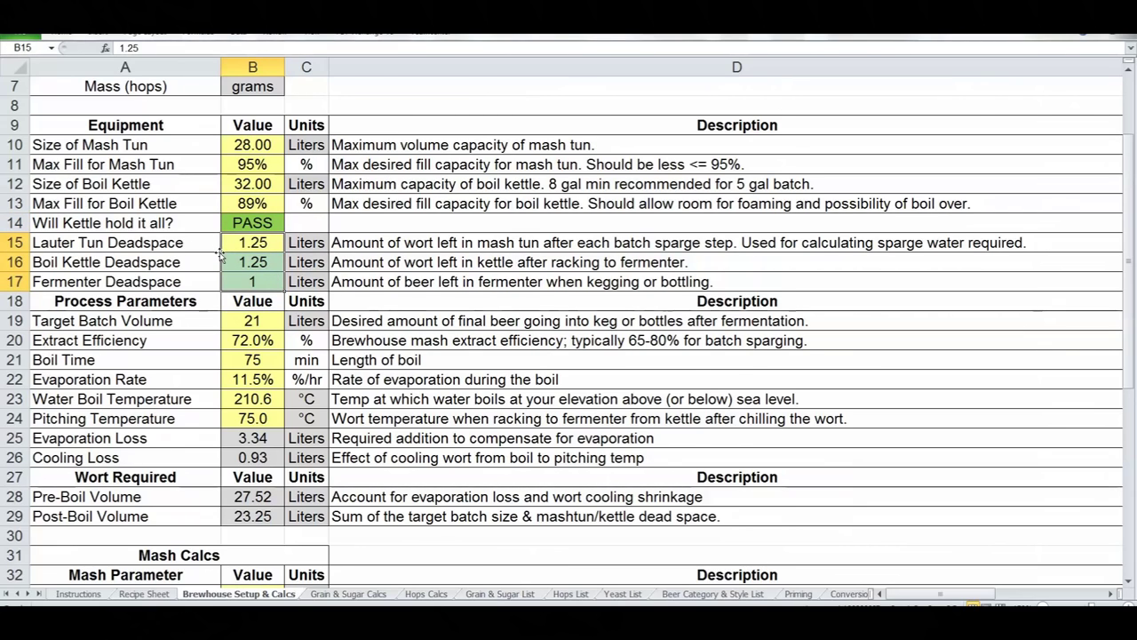
{"action": "left_click", "coordinate": [271, 245]}
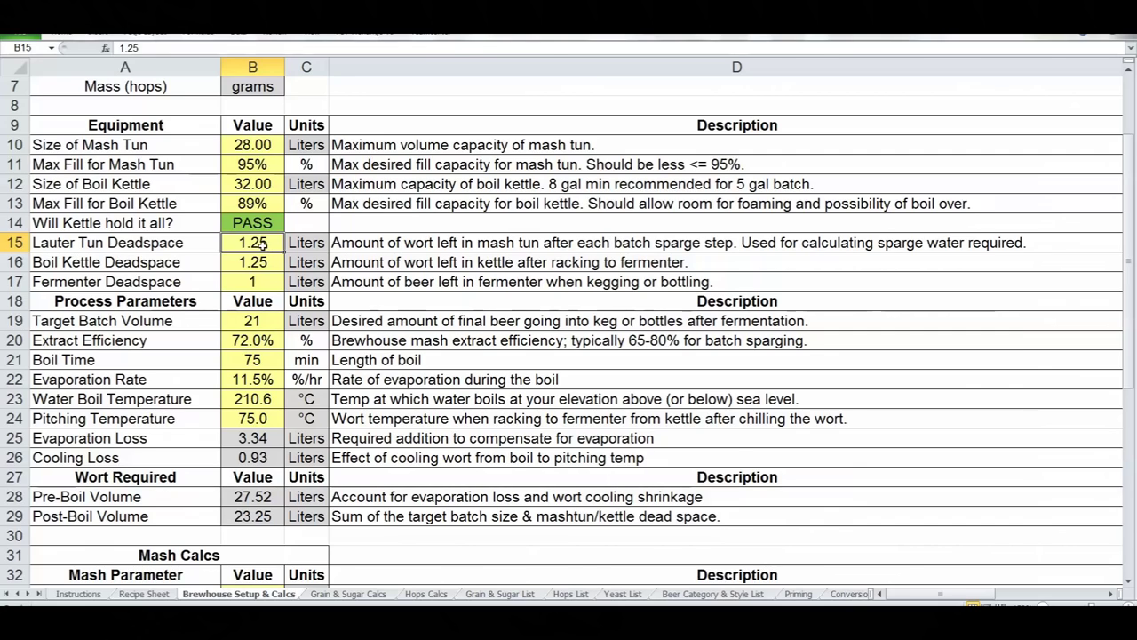
{"action": "left_click", "coordinate": [263, 262]}
{"action": "left_click", "coordinate": [263, 281]}
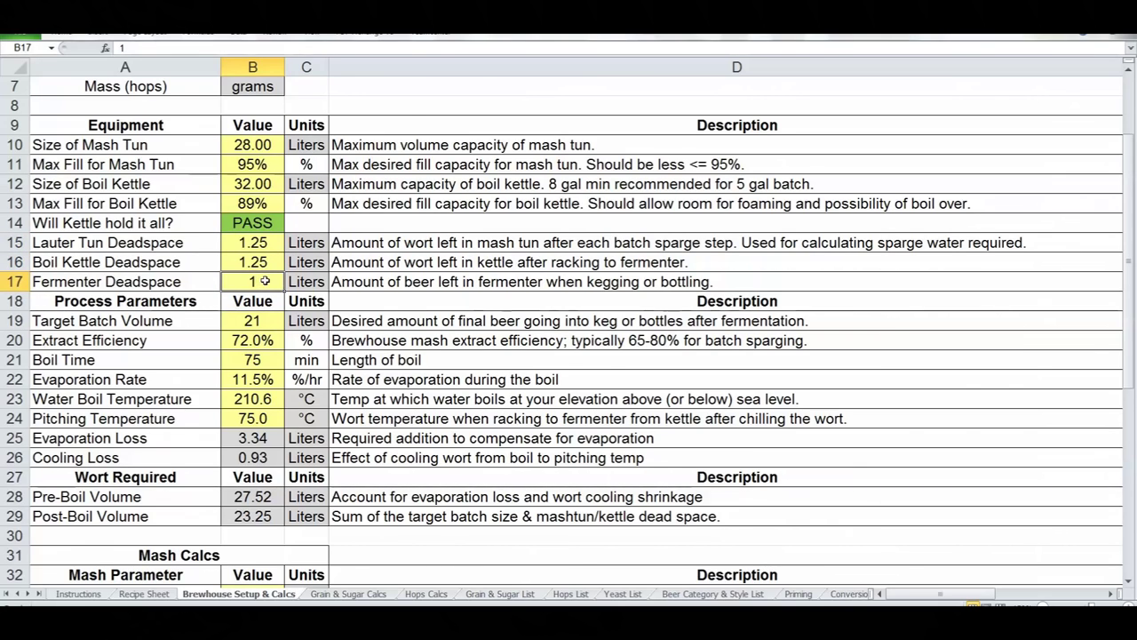
{"action": "left_click", "coordinate": [256, 246]}
{"action": "left_click", "coordinate": [262, 261]}
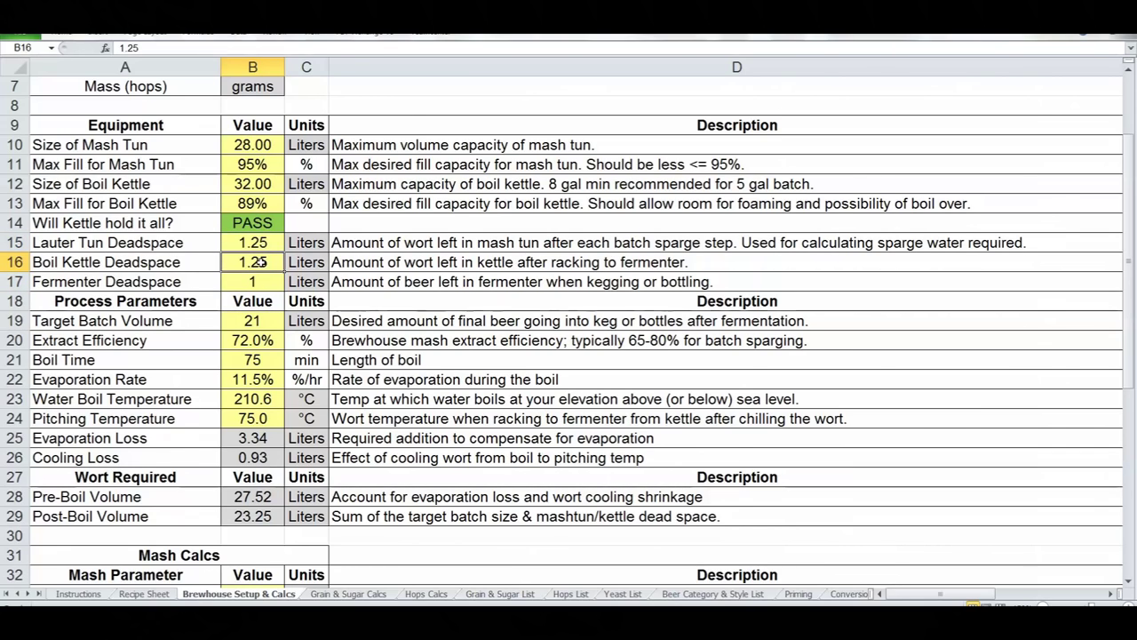
{"action": "left_click_drag", "start_coordinate": [258, 244], "coordinate": [263, 280]}
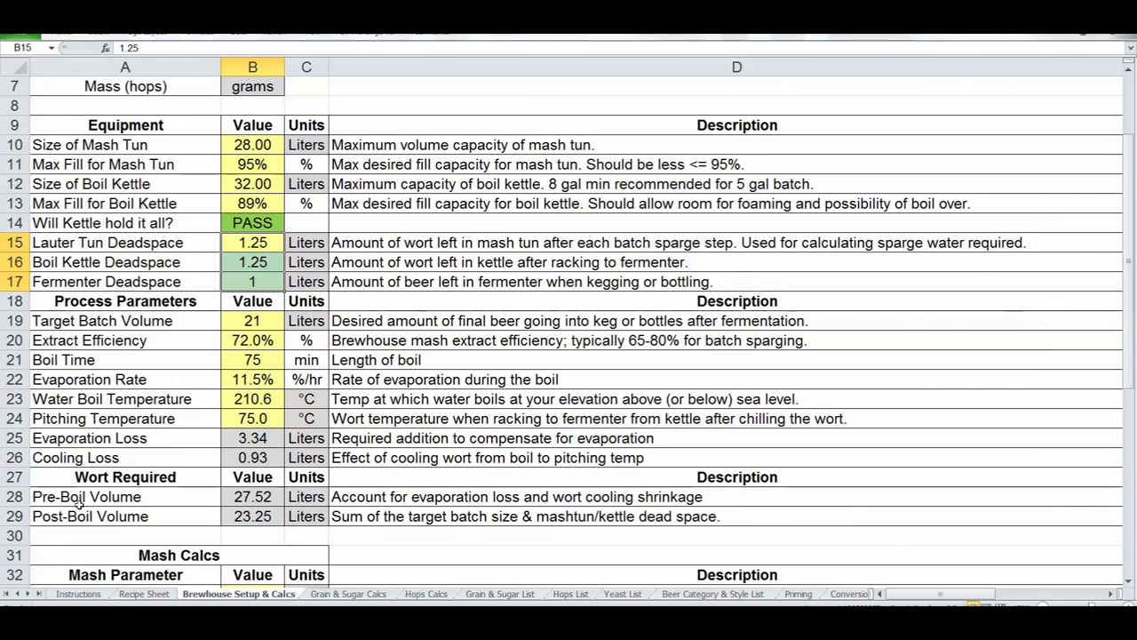
Inspect the pre-boil and post-boil volume formulas and trace the post-boil inputs: kettle deadspace, fermenter deadspace and target batch volume
{"action": "left_click", "coordinate": [125, 502]}
{"action": "left_click", "coordinate": [233, 497]}
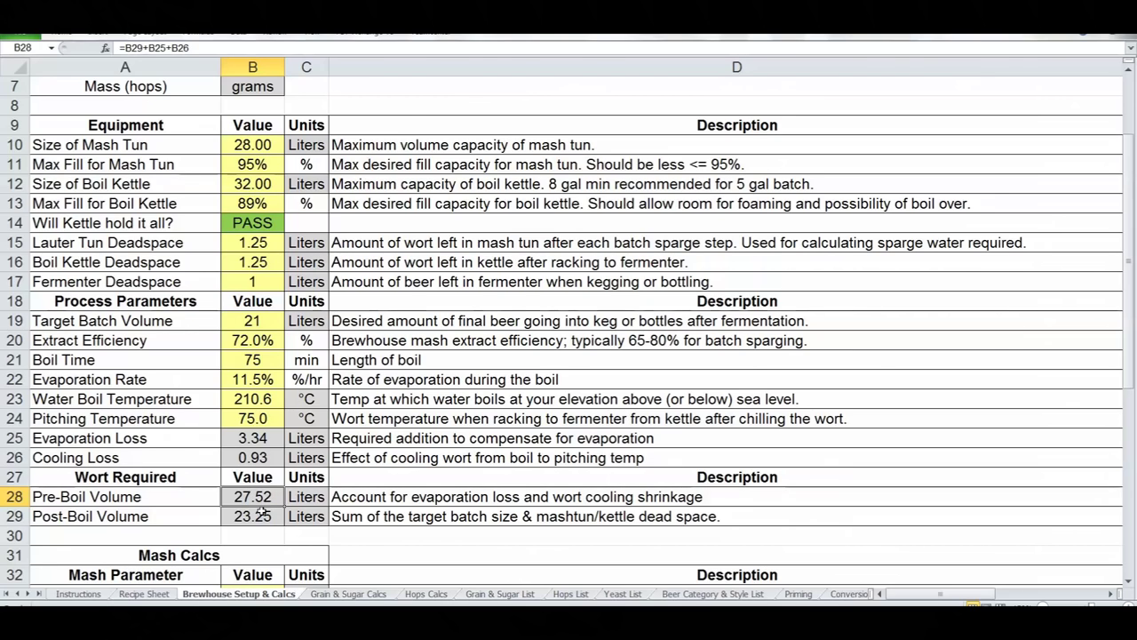
{"action": "left_click", "coordinate": [258, 516]}
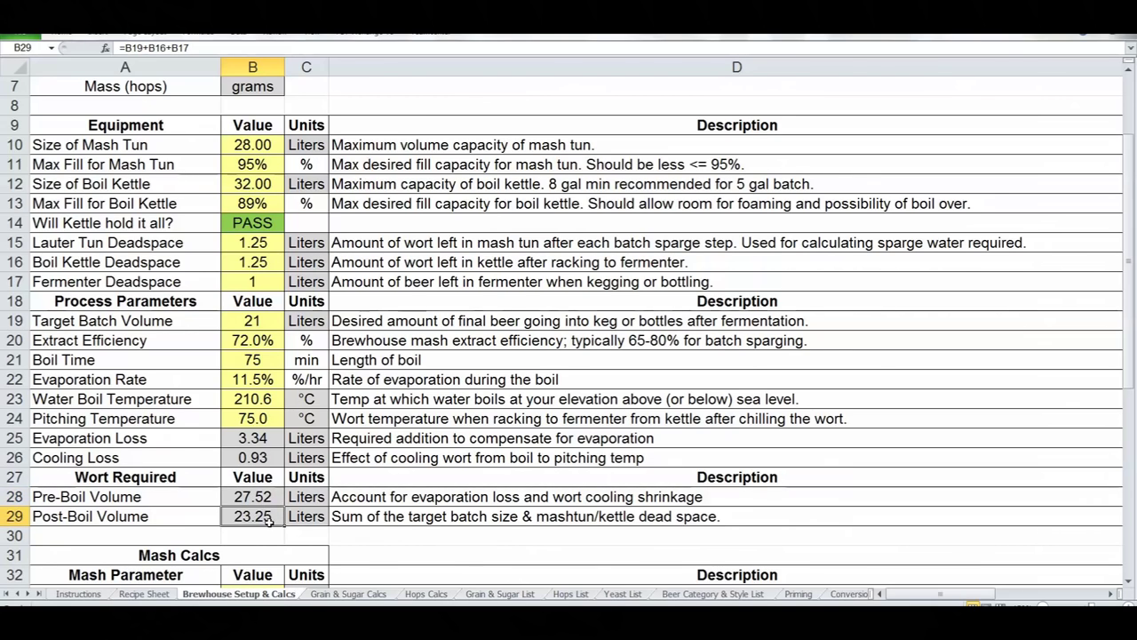
{"action": "left_click", "coordinate": [264, 261]}
{"action": "left_click", "coordinate": [262, 282]}
{"action": "left_click", "coordinate": [261, 324]}
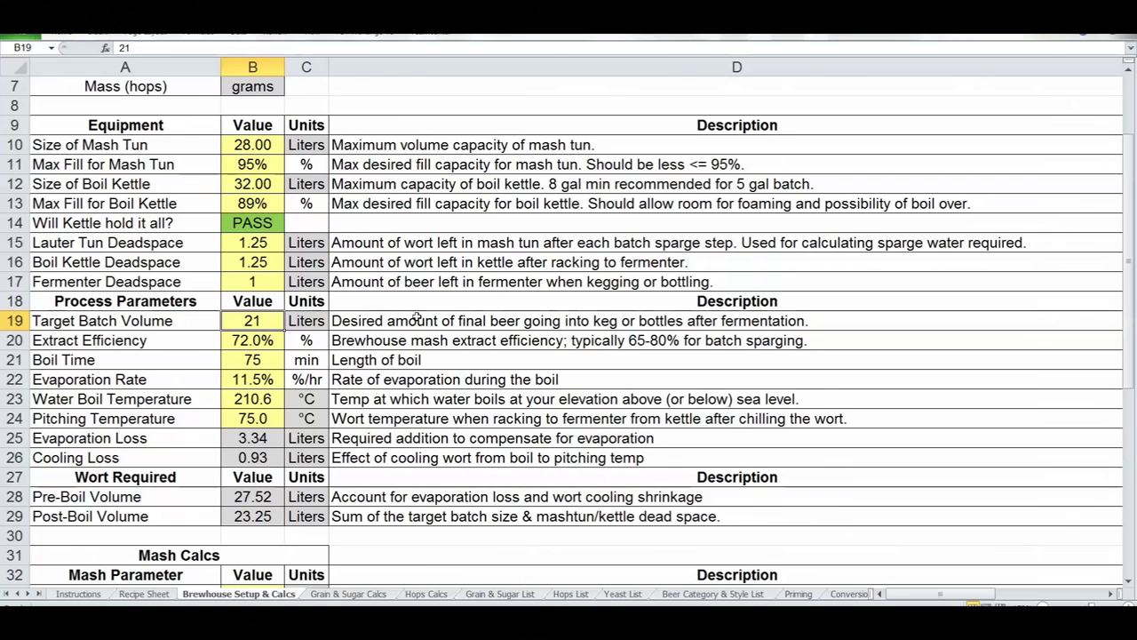
Review the Process Parameters for extract efficiency, boil time and water boil temperature
{"action": "left_click", "coordinate": [354, 340]}
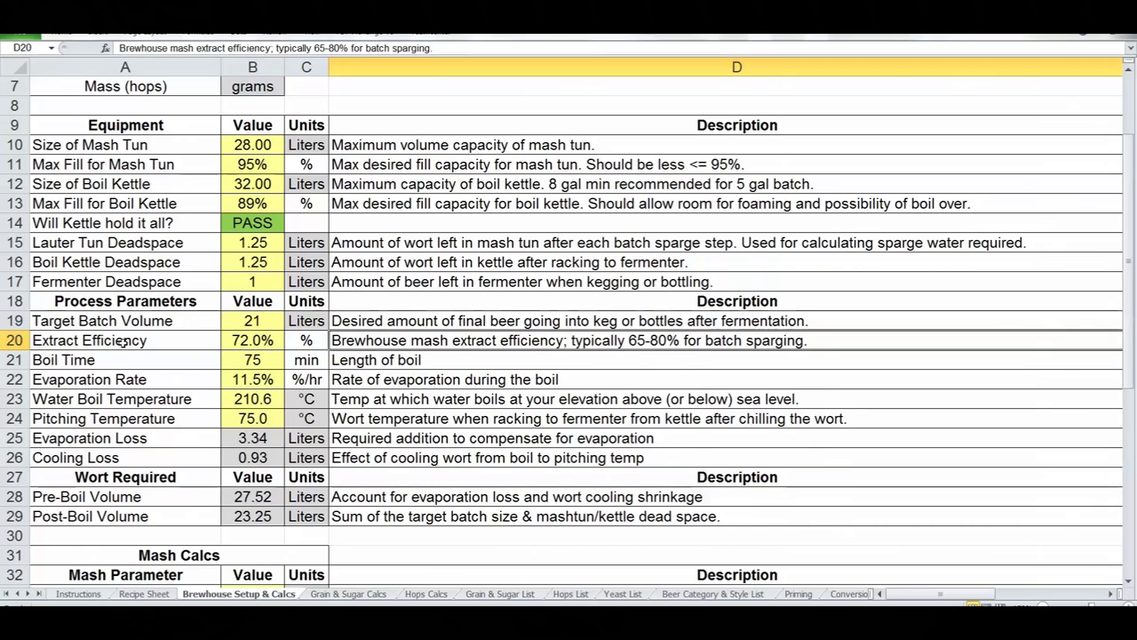
{"action": "left_click", "coordinate": [154, 341]}
{"action": "left_click", "coordinate": [267, 340]}
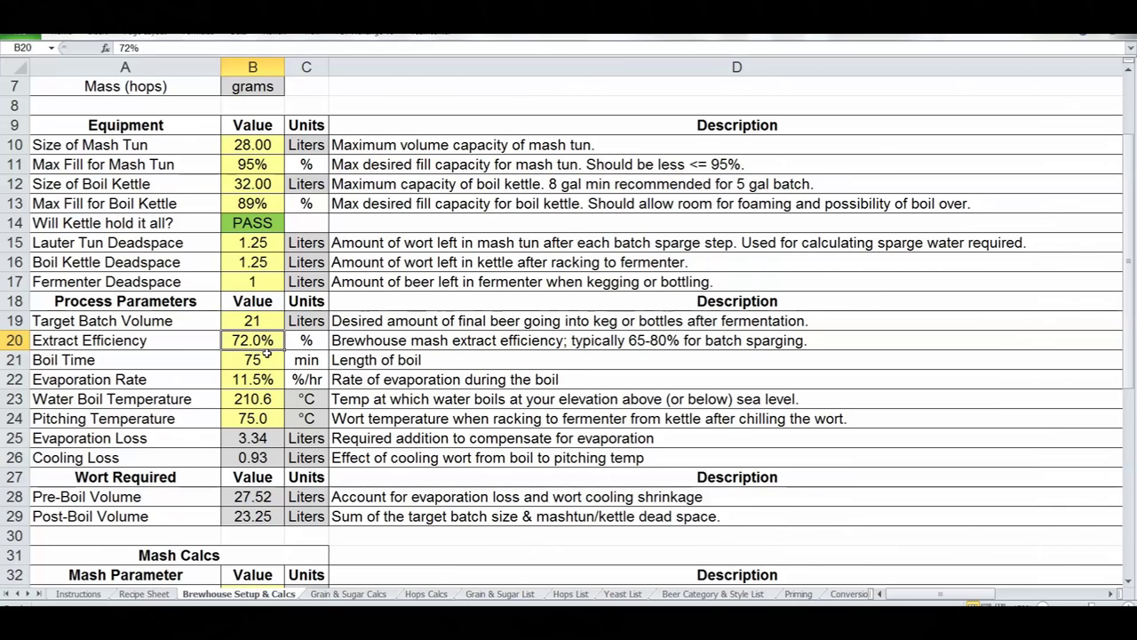
{"action": "left_click", "coordinate": [259, 361]}
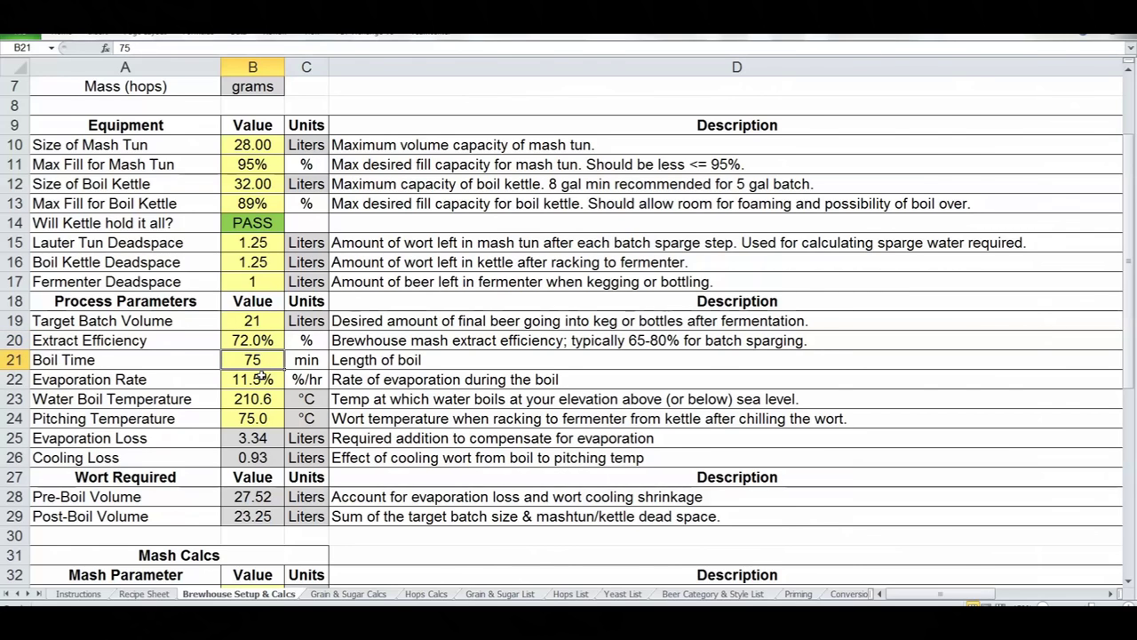
{"action": "scroll", "coordinate": [263, 379], "scroll_direction": "down", "scroll_amount": 1}
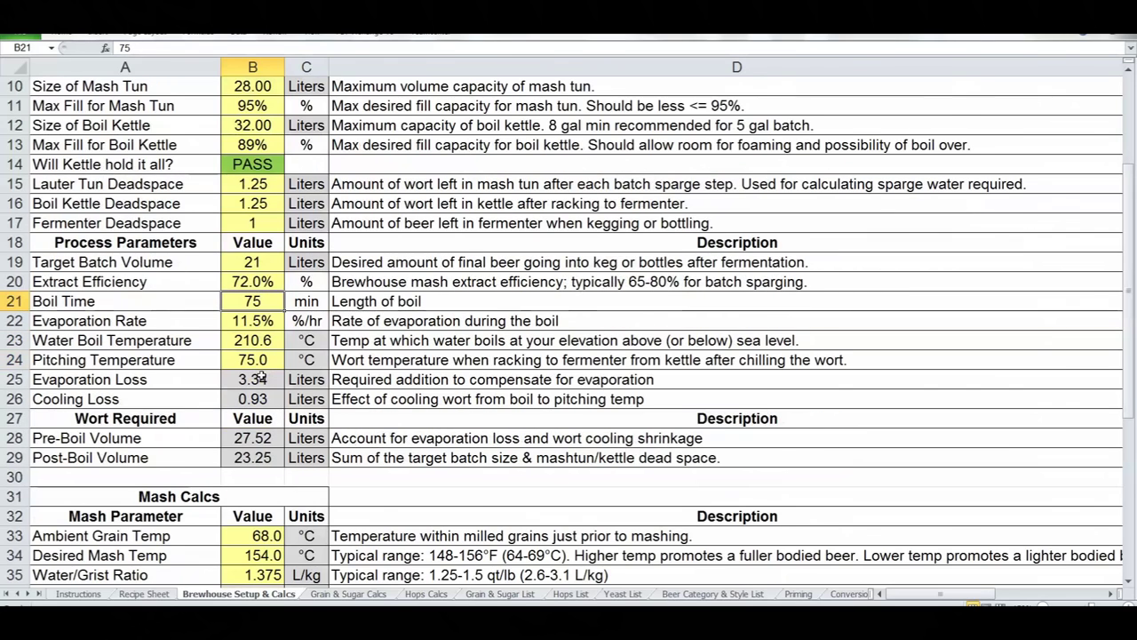
{"action": "left_click", "coordinate": [309, 343]}
{"action": "left_click", "coordinate": [264, 342]}
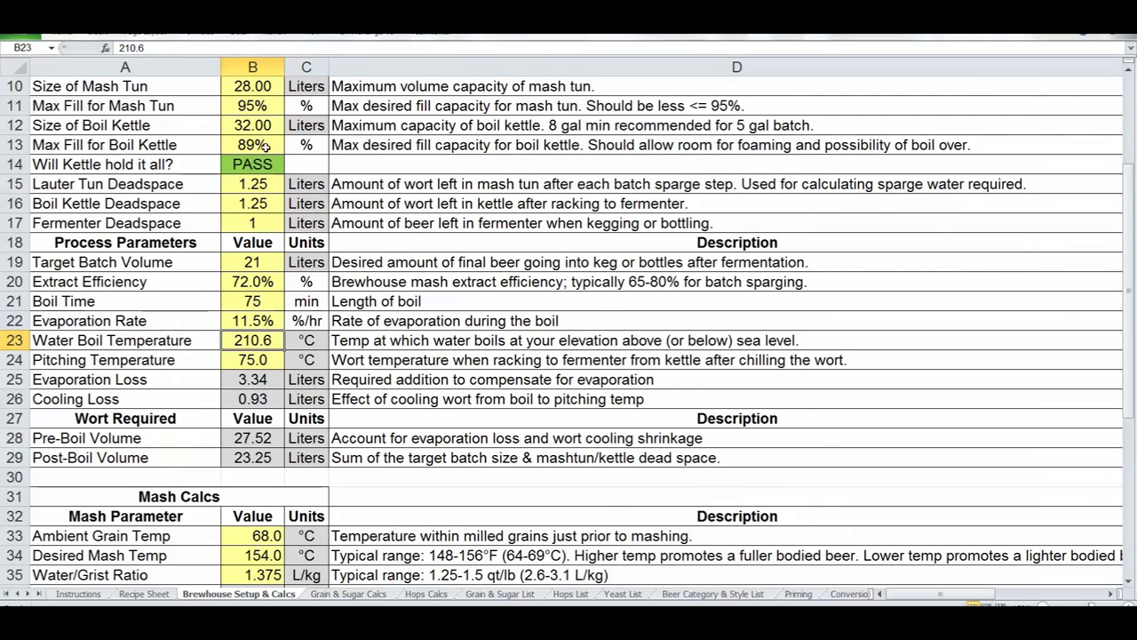
Switch the units of measure to US Customary to compare the input cells, and return them to Metric
{"action": "left_click_drag", "start_coordinate": [1130, 201], "coordinate": [1130, 160]}
{"action": "left_click", "coordinate": [315, 105]}
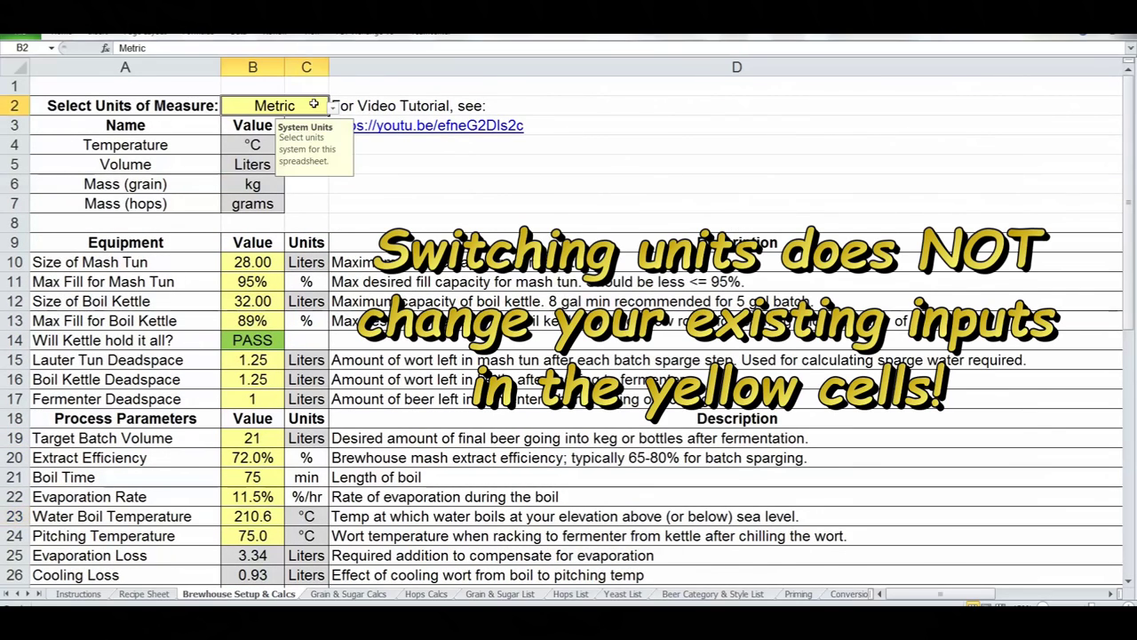
{"action": "left_click", "coordinate": [335, 108]}
{"action": "left_click", "coordinate": [312, 124]}
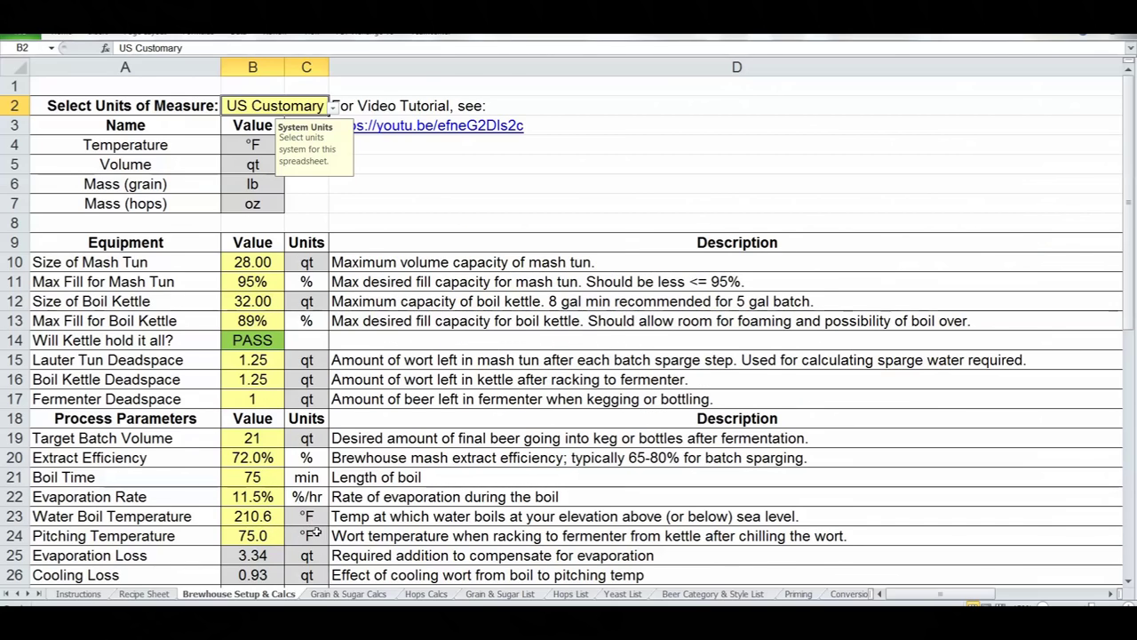
{"action": "left_click", "coordinate": [335, 106]}
{"action": "left_click", "coordinate": [250, 138]}
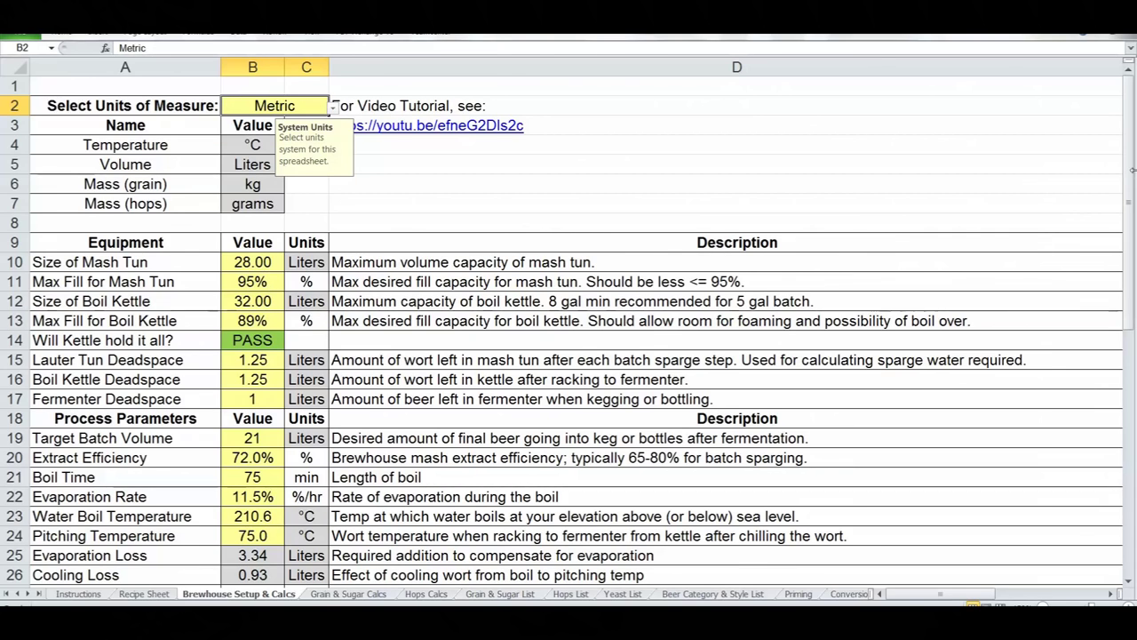
Review the Mash Calcs inputs for ambient grain temperature, desired mash temperature and water/grist ratio, including the typical ranges in their descriptions
{"action": "left_click_drag", "start_coordinate": [1124, 155], "coordinate": [1123, 418]}
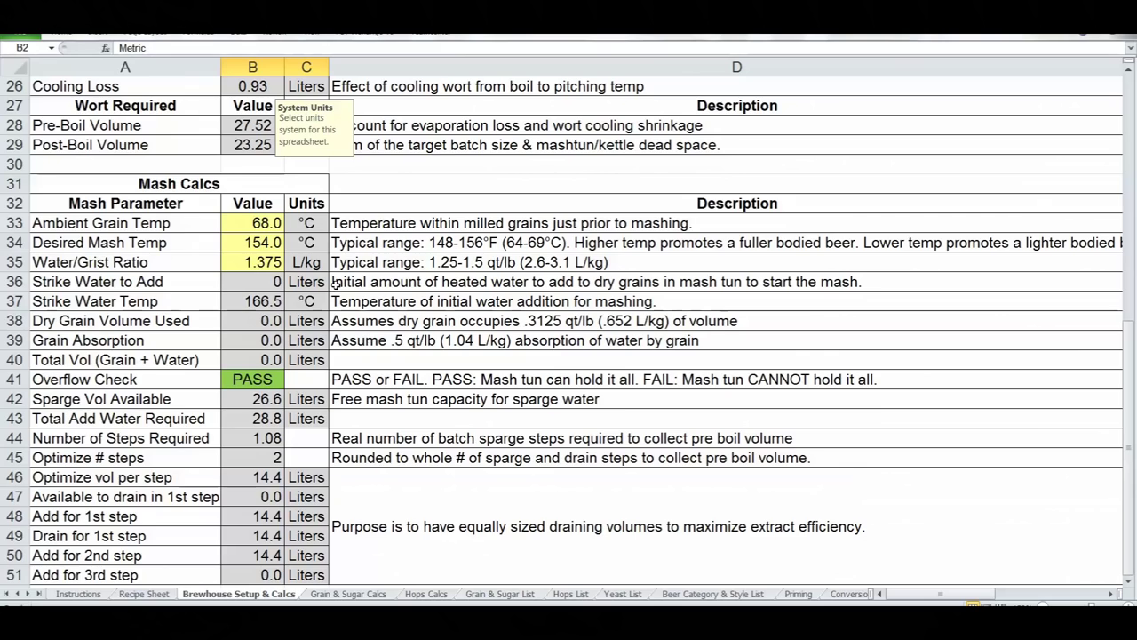
{"action": "left_click", "coordinate": [255, 229]}
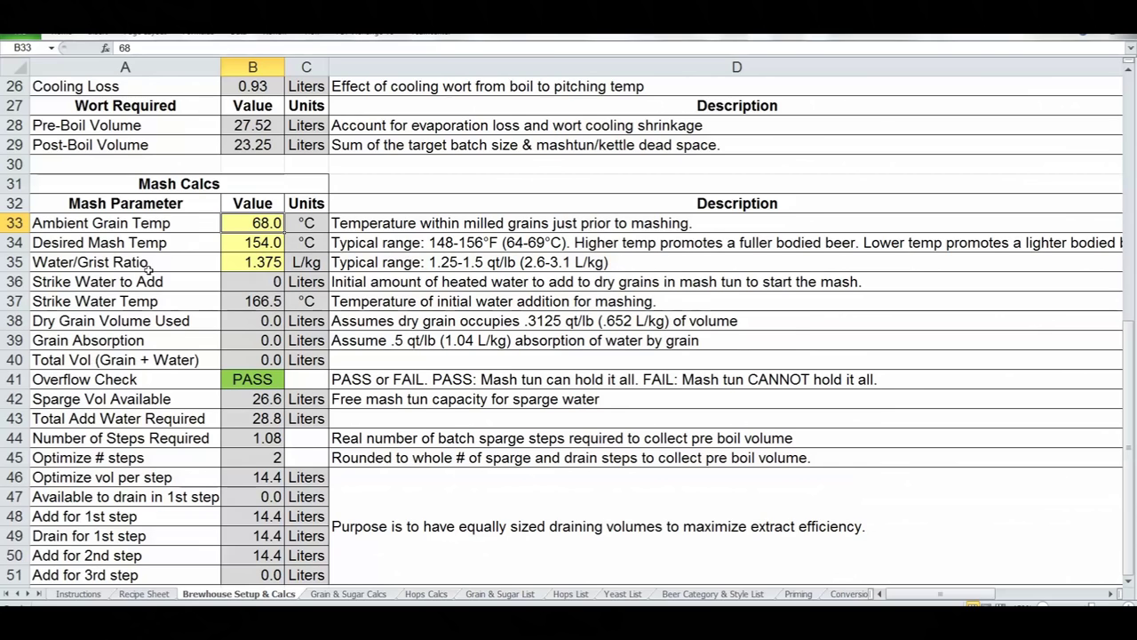
{"action": "left_click", "coordinate": [278, 265]}
{"action": "left_click", "coordinate": [494, 260]}
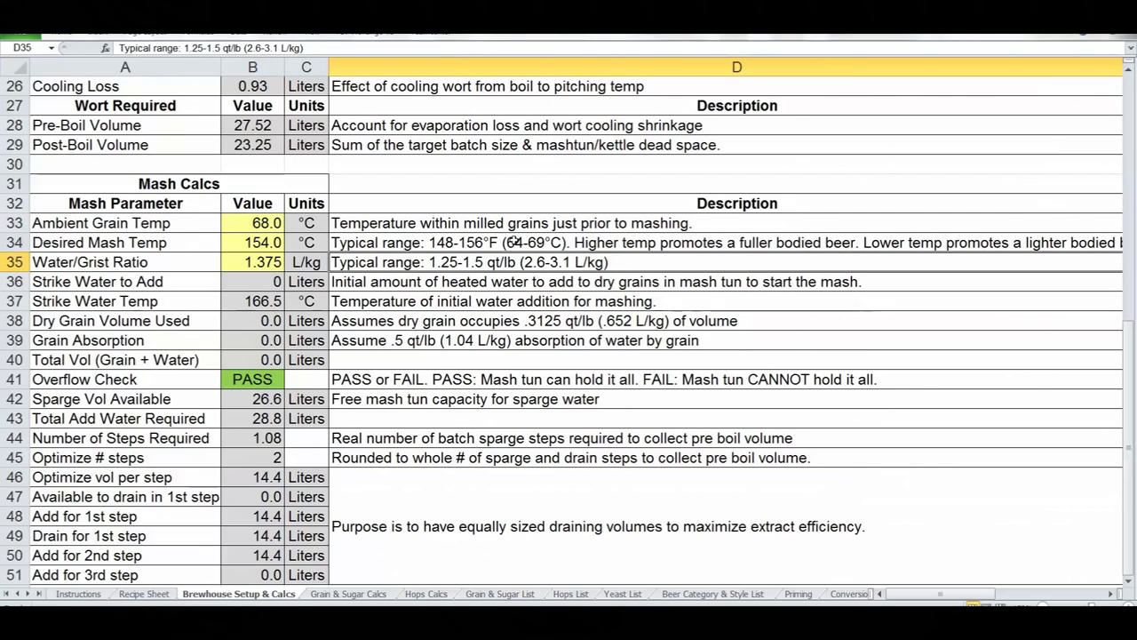
{"action": "left_click", "coordinate": [516, 240]}
{"action": "left_click", "coordinate": [554, 263]}
{"action": "left_click", "coordinate": [543, 243]}
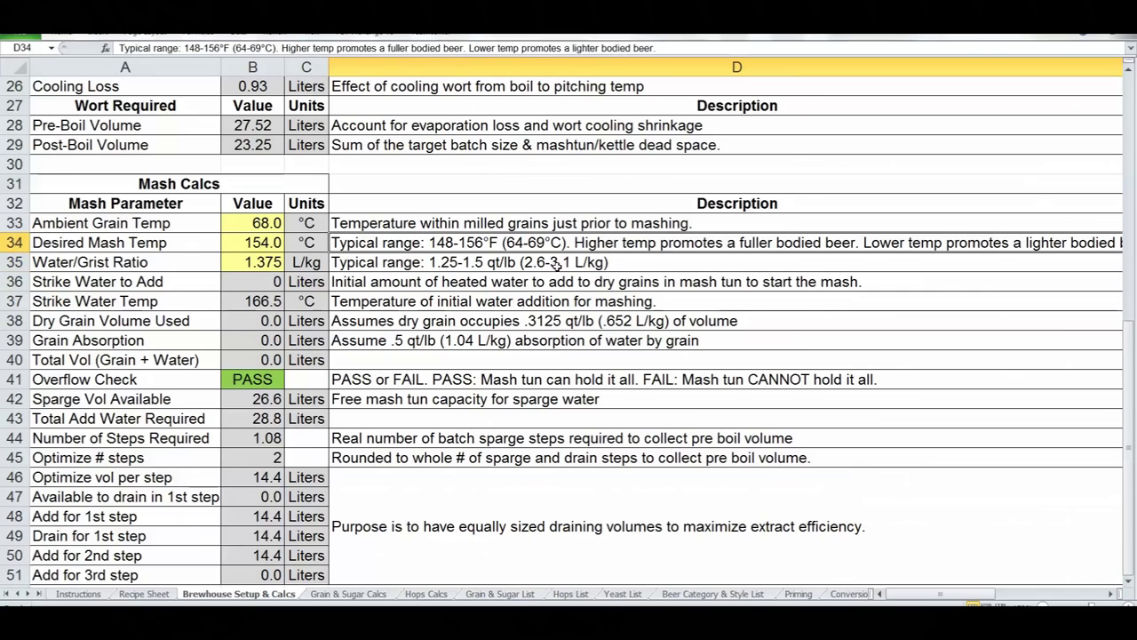
{"action": "left_click", "coordinate": [554, 263]}
Examine the dry grain volume, strike water temperature and Overflow Check rows, along with the water/grist ratio and the process parameters above
{"action": "left_click", "coordinate": [640, 325]}
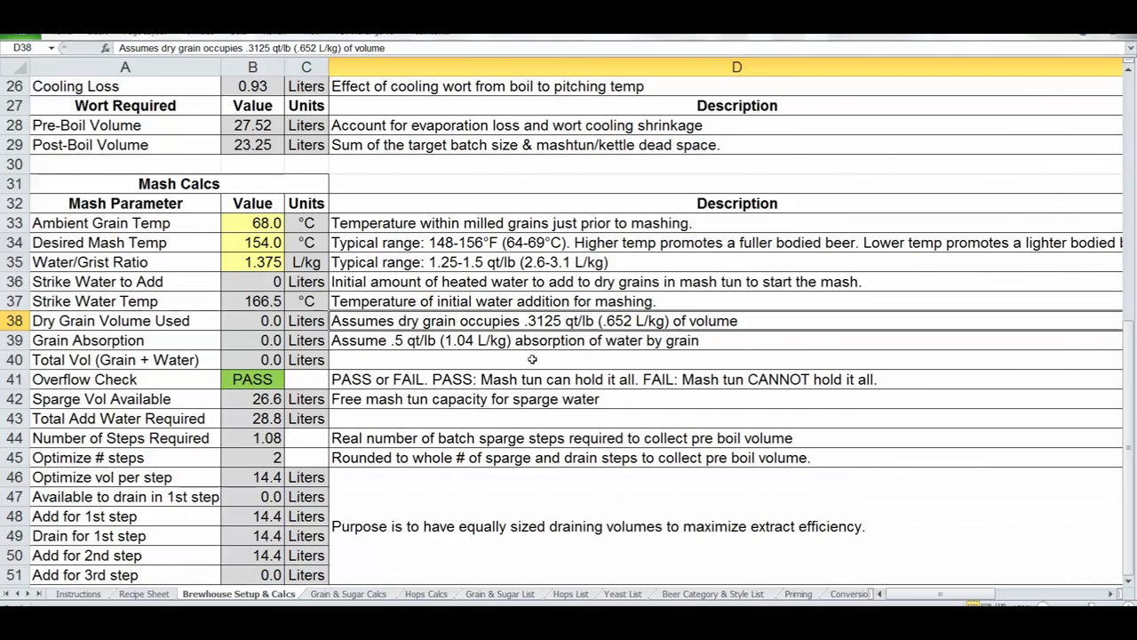
{"action": "left_click", "coordinate": [388, 300]}
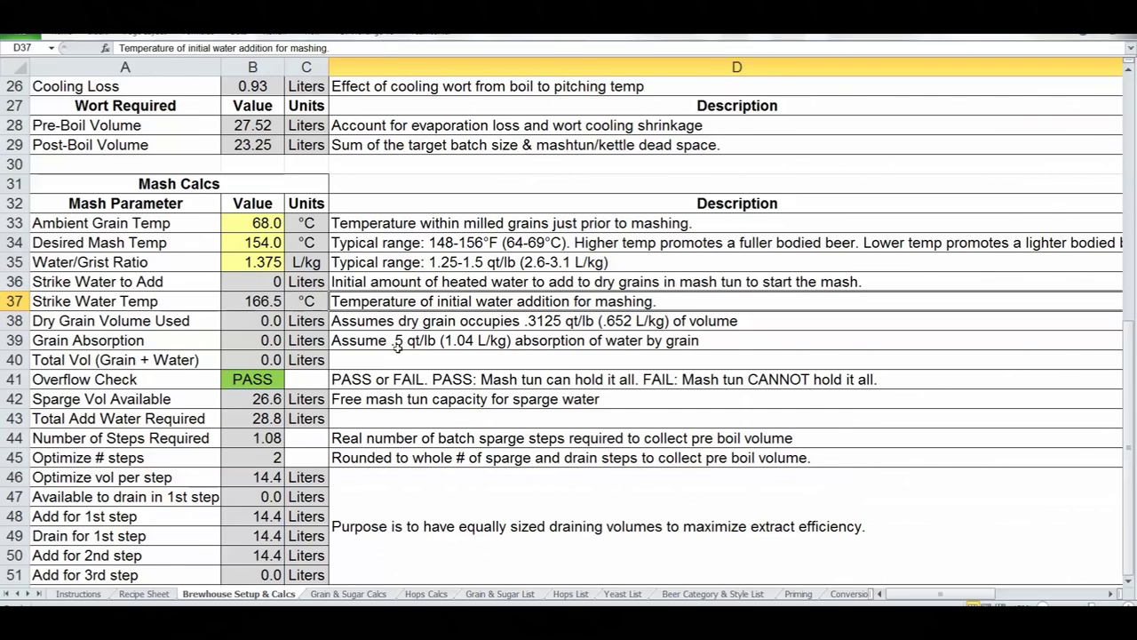
{"action": "left_click", "coordinate": [244, 385]}
{"action": "left_click", "coordinate": [116, 380]}
{"action": "left_click", "coordinate": [269, 380]}
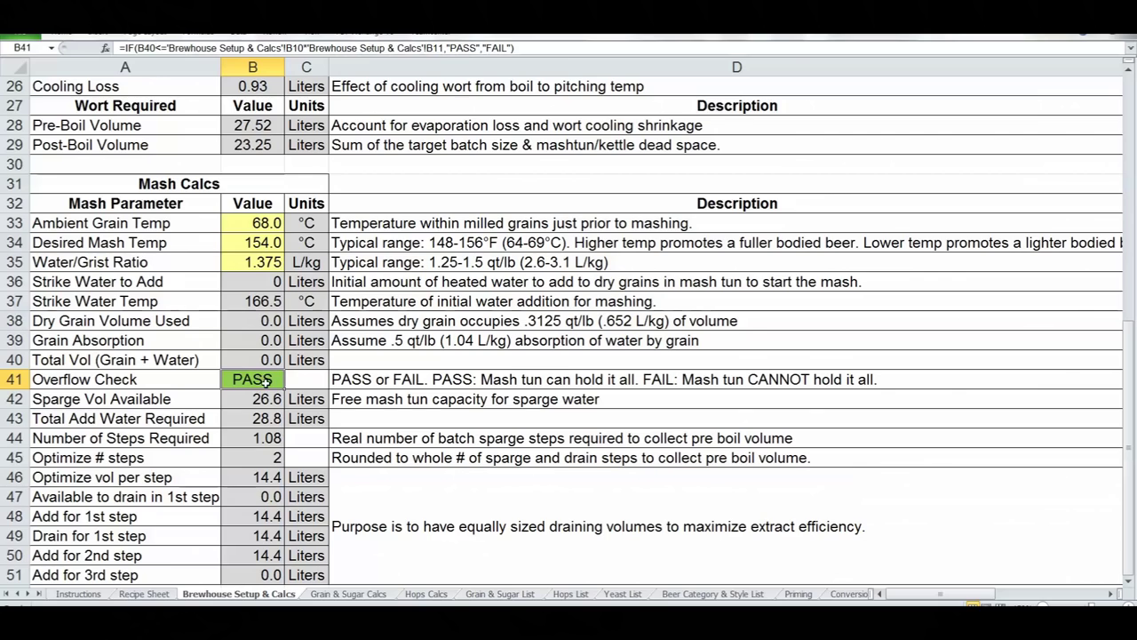
{"action": "left_click_drag", "start_coordinate": [1127, 346], "coordinate": [1128, 346]}
{"action": "left_click", "coordinate": [263, 262]}
{"action": "left_click_drag", "start_coordinate": [1128, 349], "coordinate": [1135, 302]}
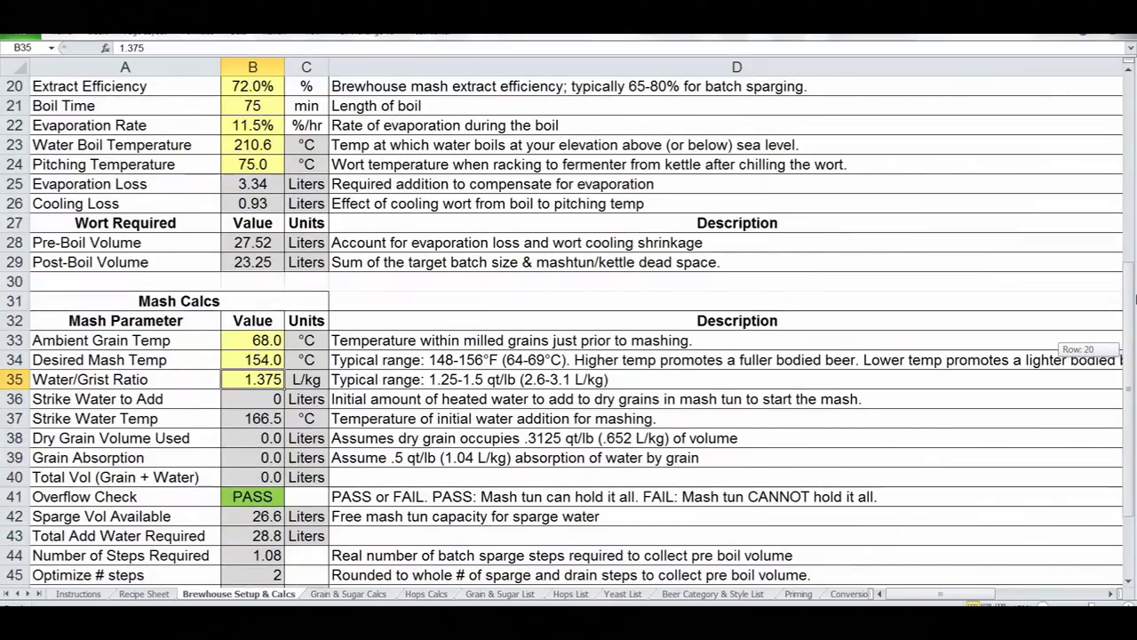
{"action": "left_click_drag", "start_coordinate": [1135, 302], "coordinate": [1135, 348]}
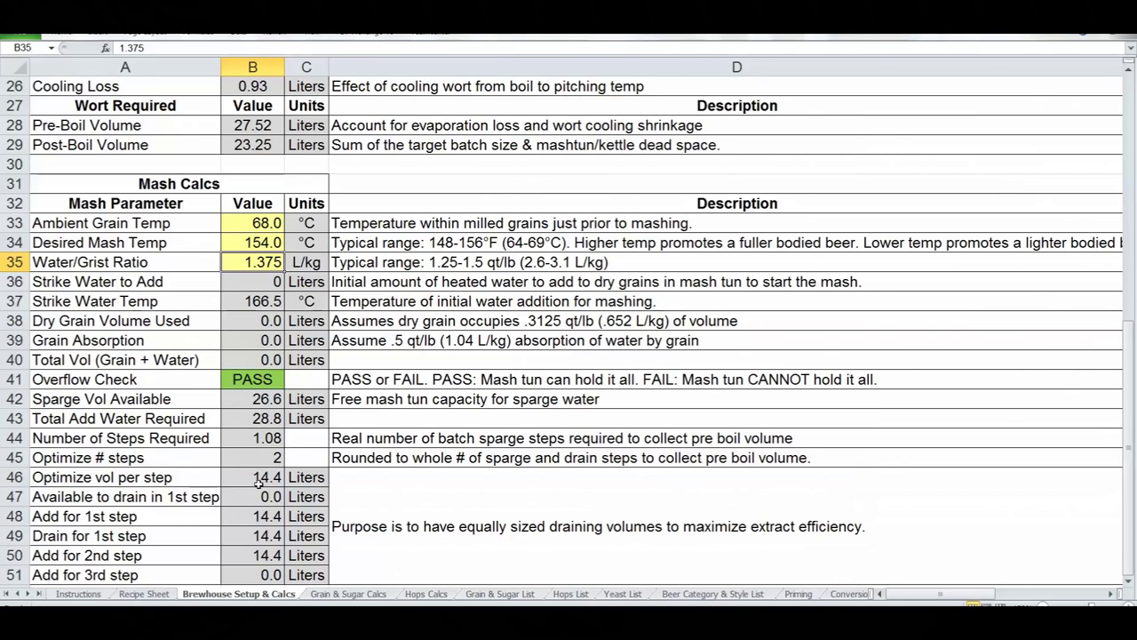
Compare the sparge step calculations with the number of steps and the 1st and 2nd step additions on the Recipe Sheet
{"action": "left_click_drag", "start_coordinate": [234, 430], "coordinate": [308, 574]}
{"action": "left_click", "coordinate": [147, 593]}
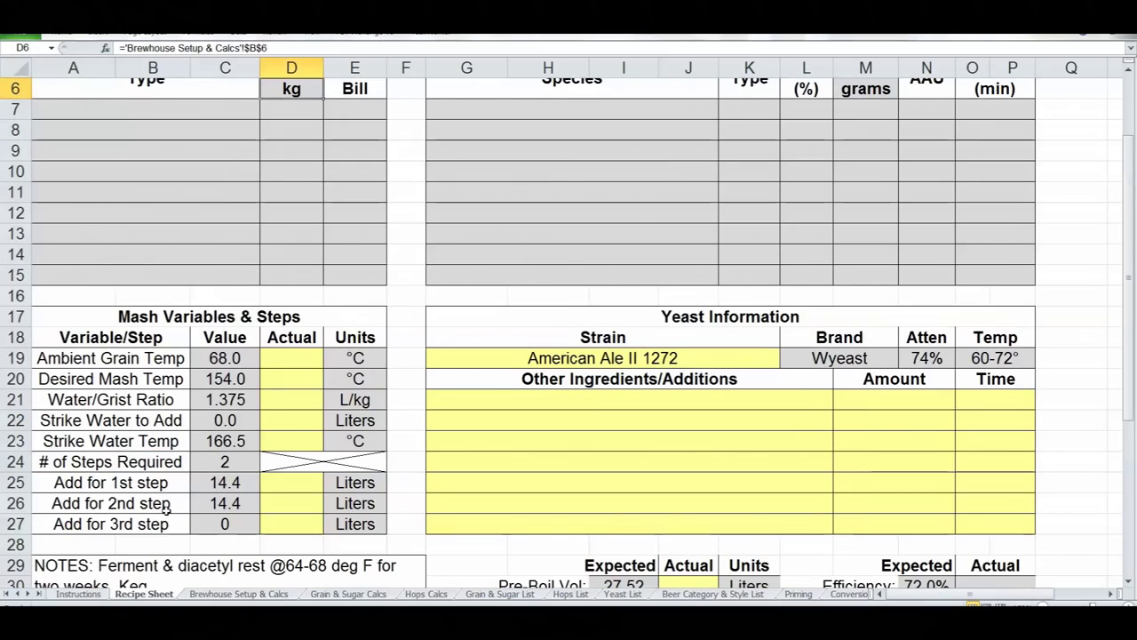
{"action": "left_click_drag", "start_coordinate": [176, 487], "coordinate": [240, 503]}
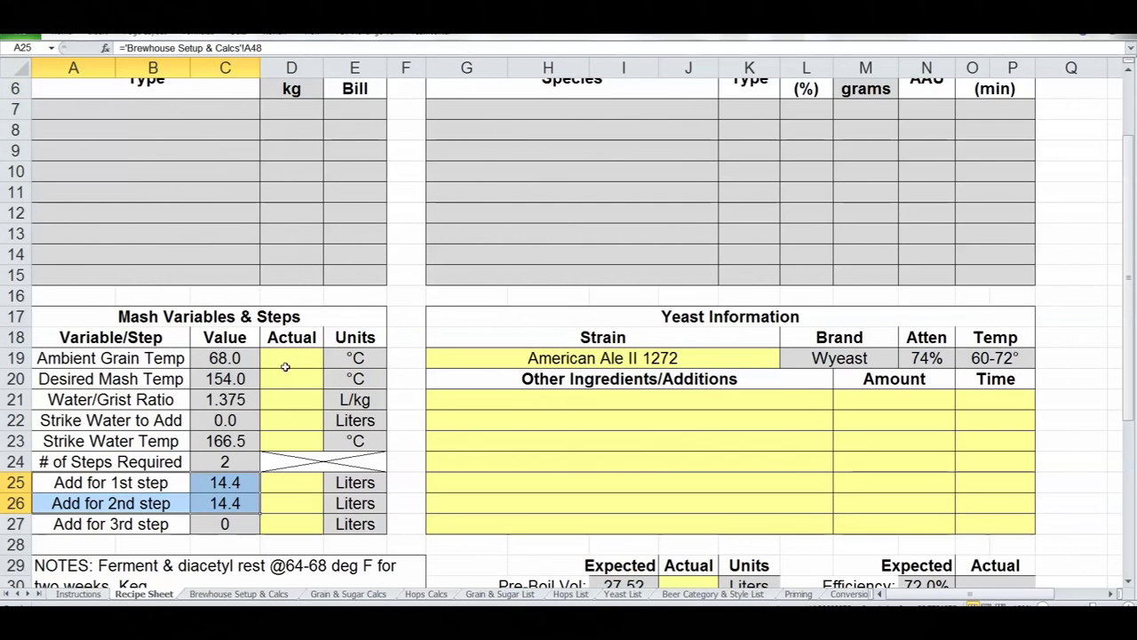
{"action": "left_click", "coordinate": [222, 461]}
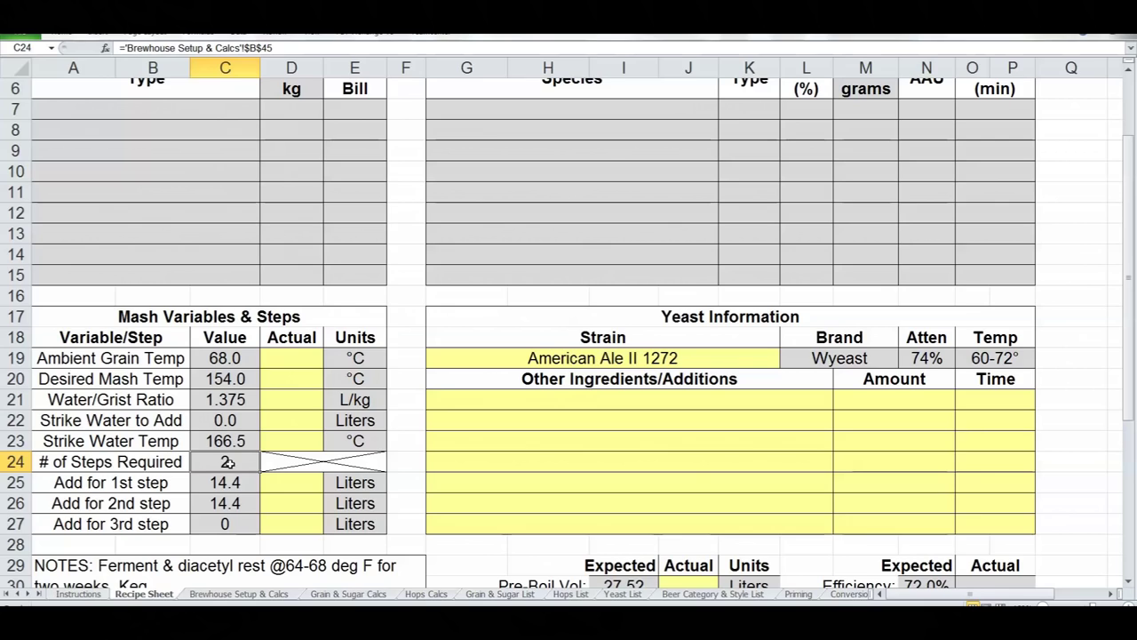
{"action": "left_click", "coordinate": [218, 484]}
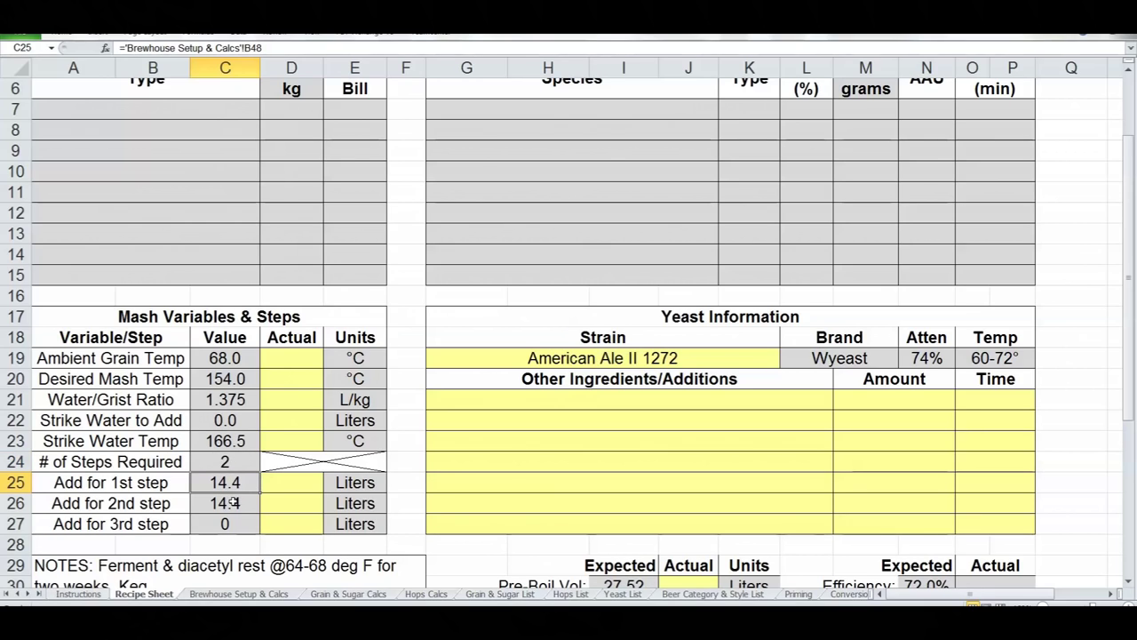
{"action": "left_click", "coordinate": [228, 505]}
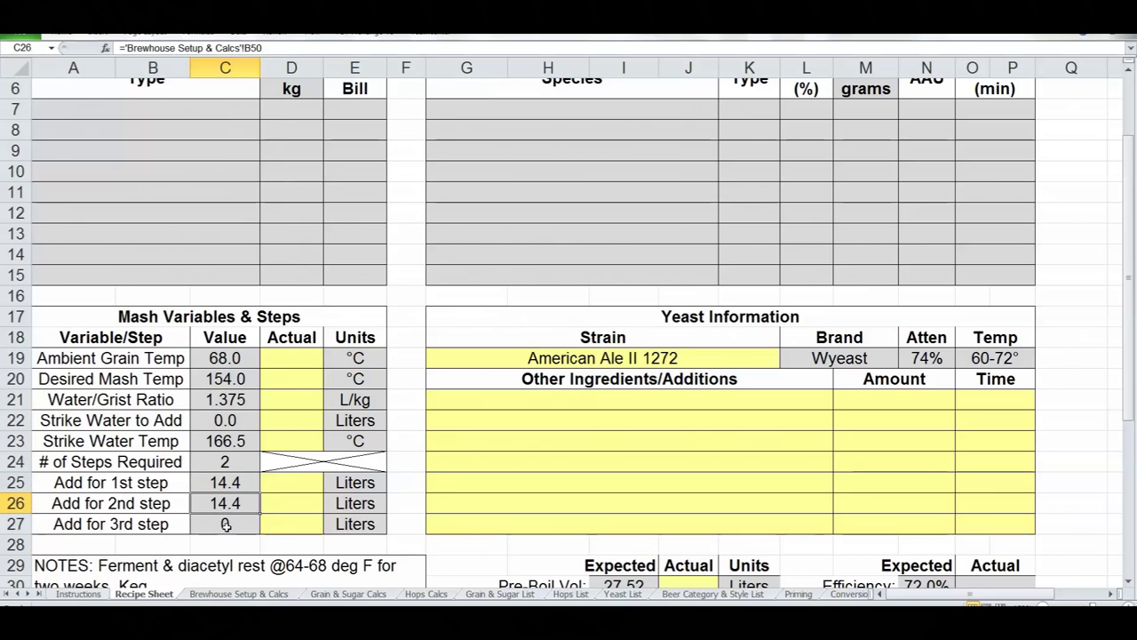
Check the addition for the 3rd step on the Recipe Sheet, and return to Brewhouse Setup & Calcs
{"action": "left_click", "coordinate": [228, 525]}
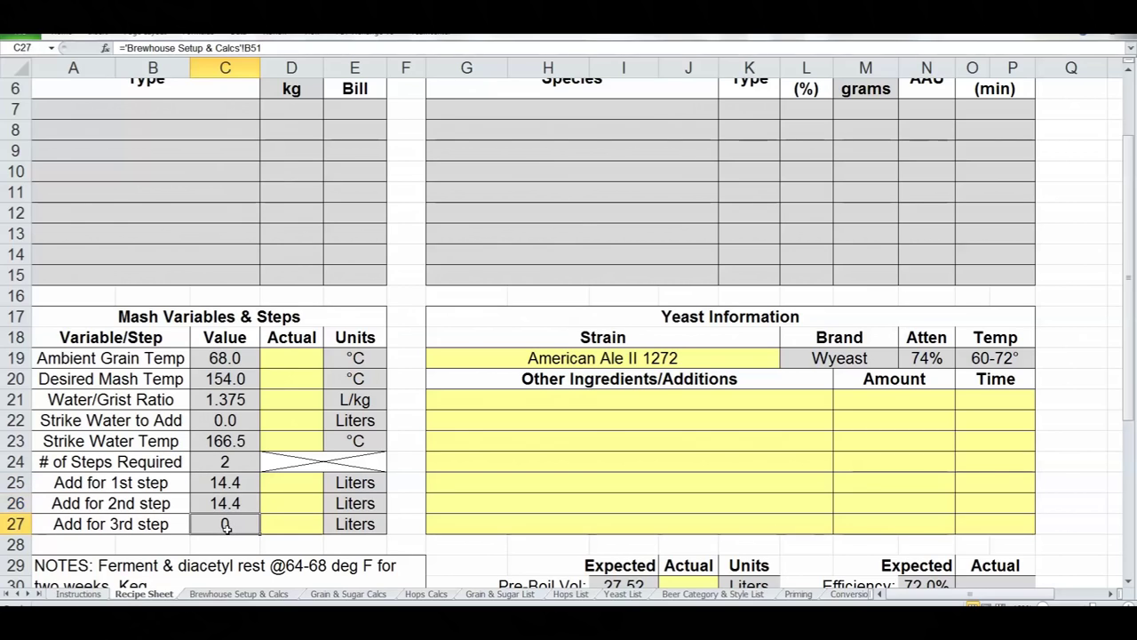
{"action": "left_click", "coordinate": [263, 596]}
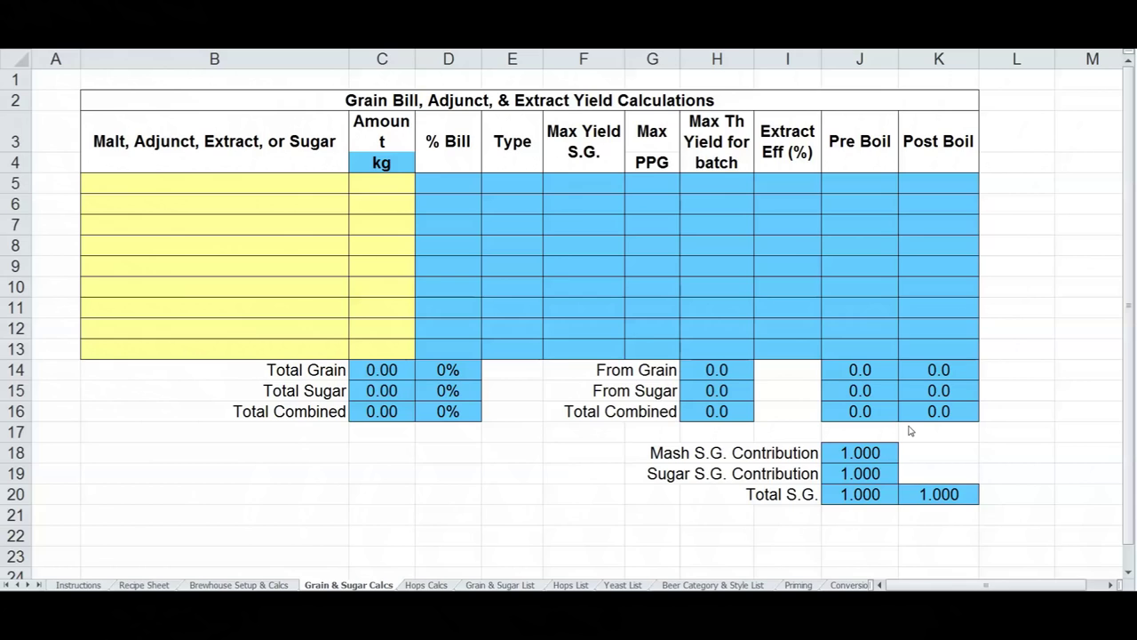
On Grain & Sugar Calcs, choose Brown Malt as the first ingredient of the grain bill
{"action": "left_click", "coordinate": [383, 245]}
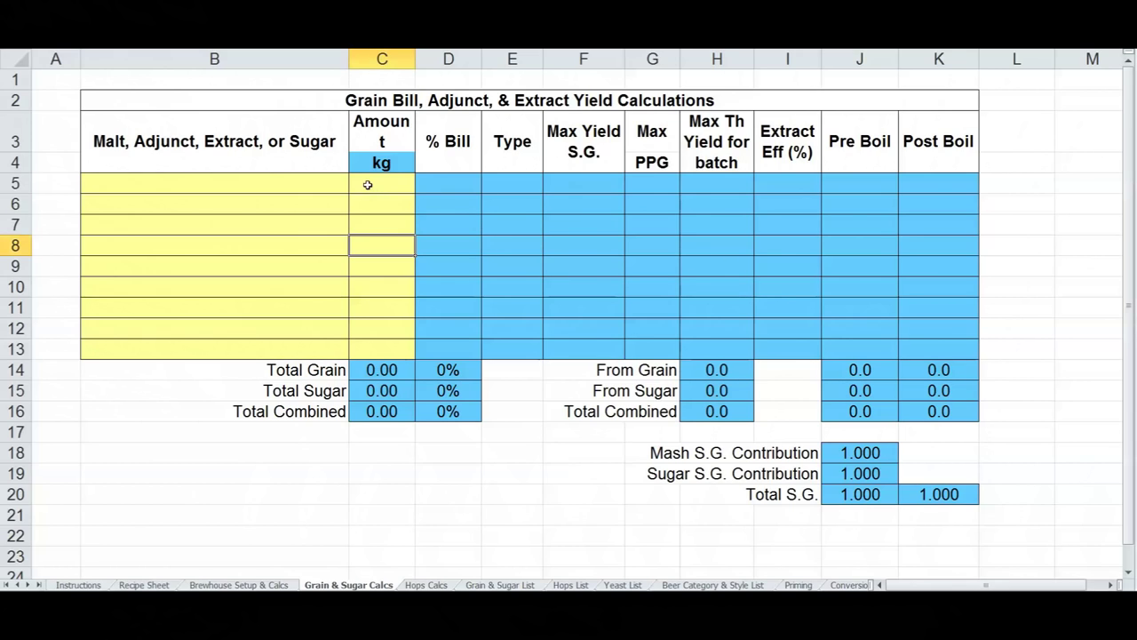
{"action": "left_click", "coordinate": [241, 181]}
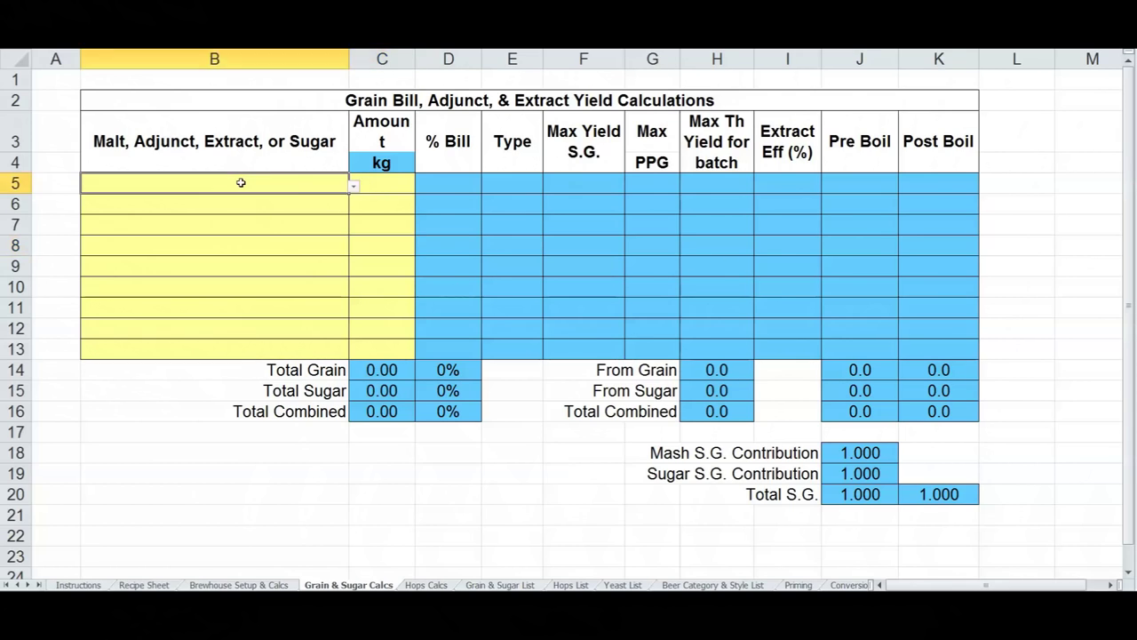
{"action": "left_click", "coordinate": [353, 188]}
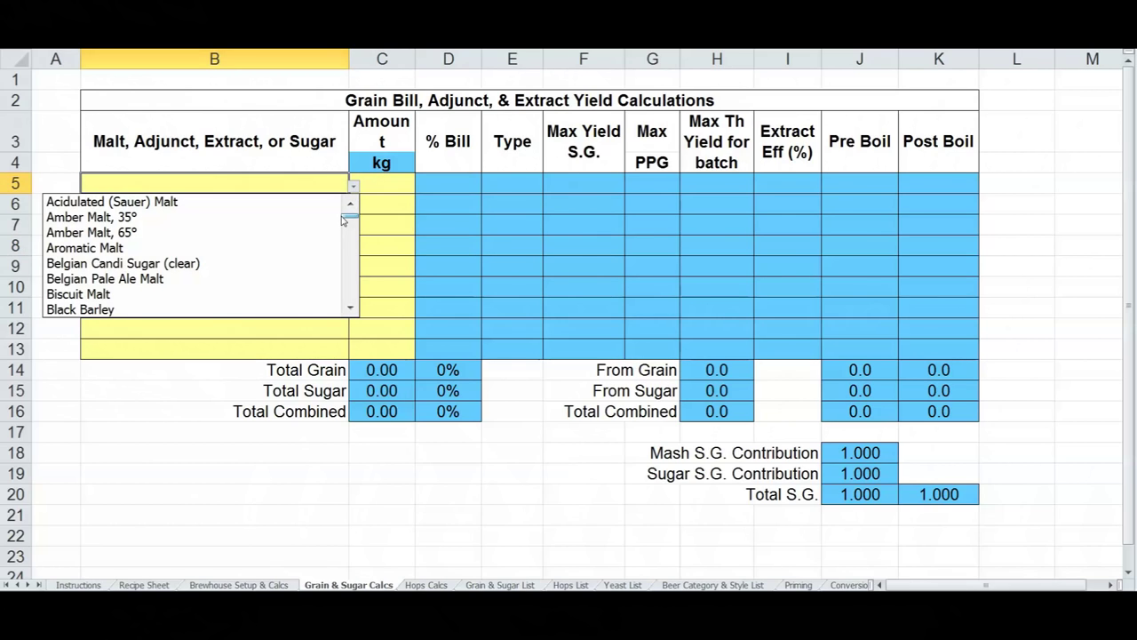
{"action": "left_click_drag", "start_coordinate": [352, 222], "coordinate": [353, 229]}
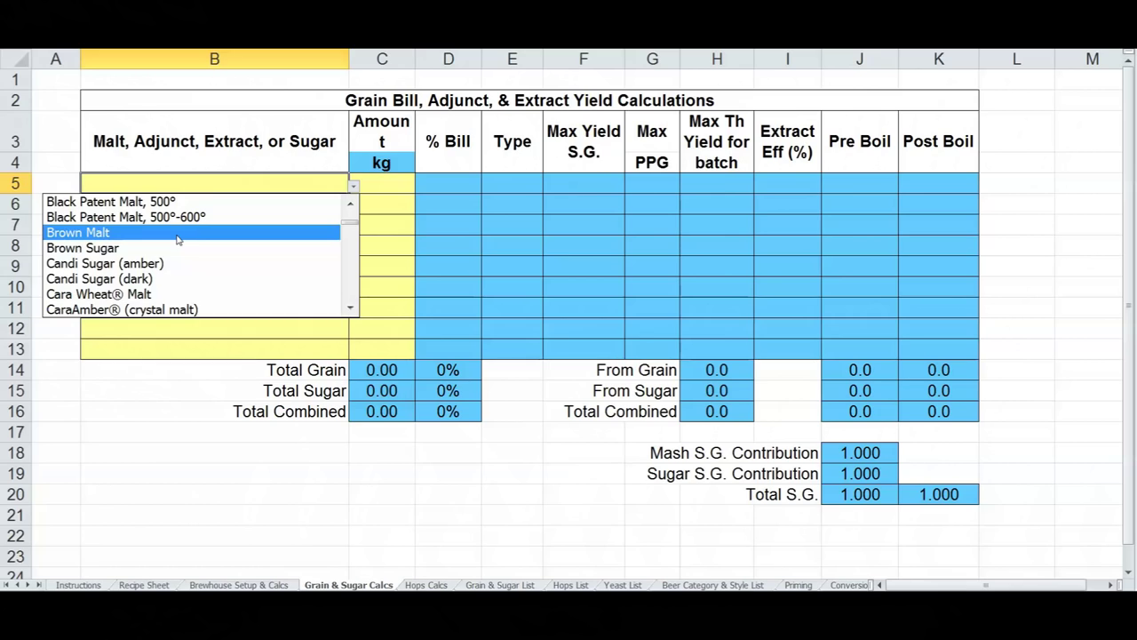
{"action": "left_click", "coordinate": [135, 233]}
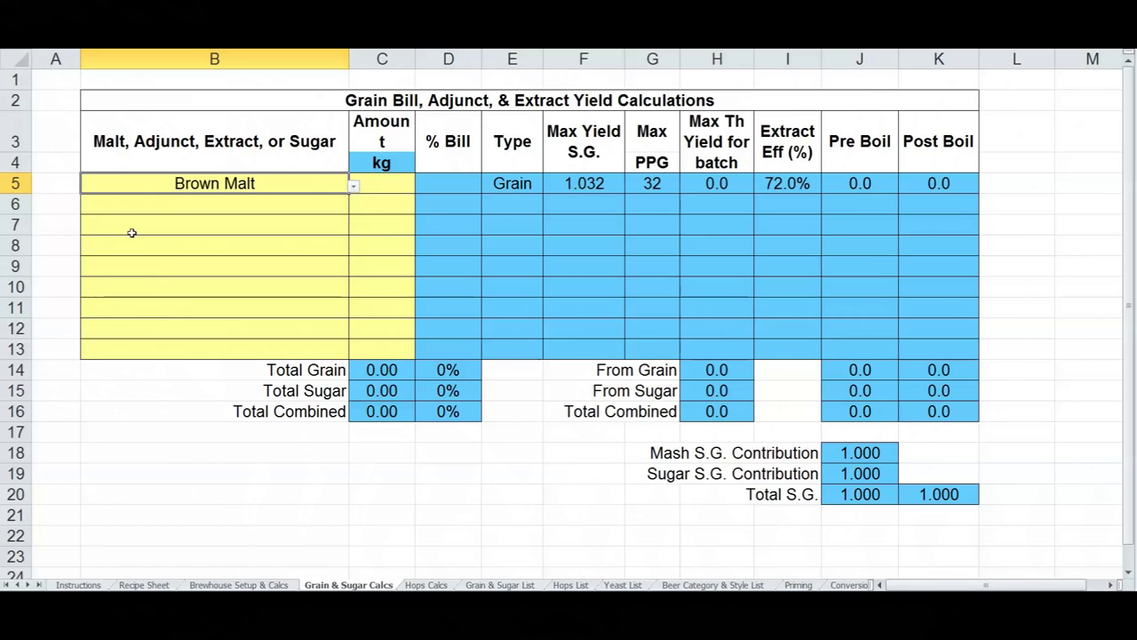
{"action": "left_click", "coordinate": [376, 189]}
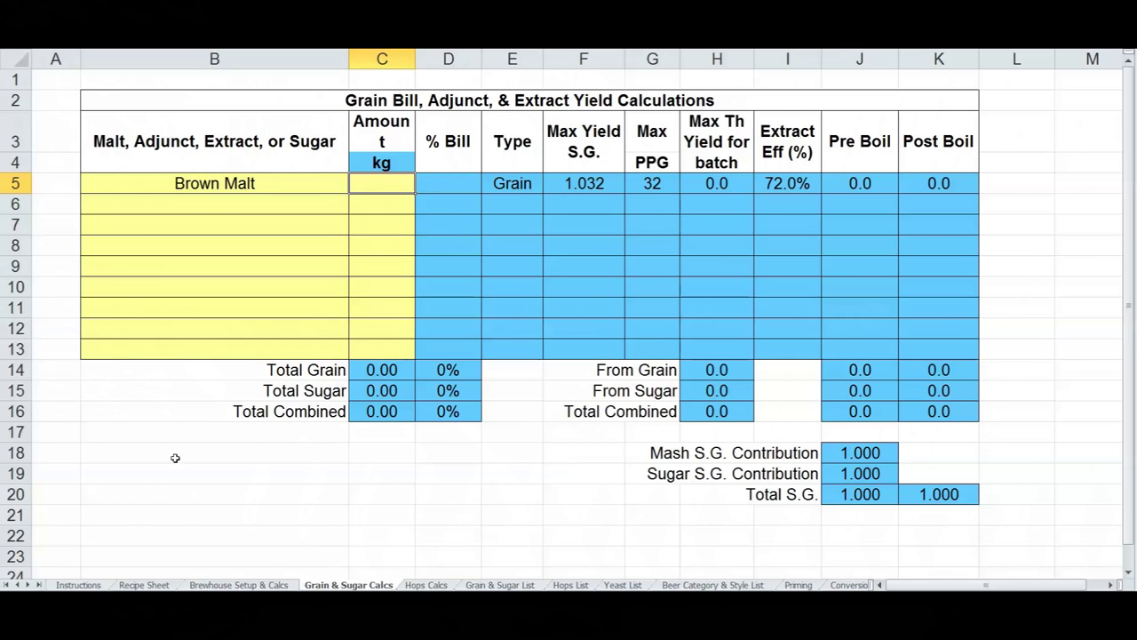
Switch the workbook to US Customary units, check the amount unit on Grain & Sugar Calcs, and restore Metric
{"action": "key", "text": "ctrl+Page_Up"}
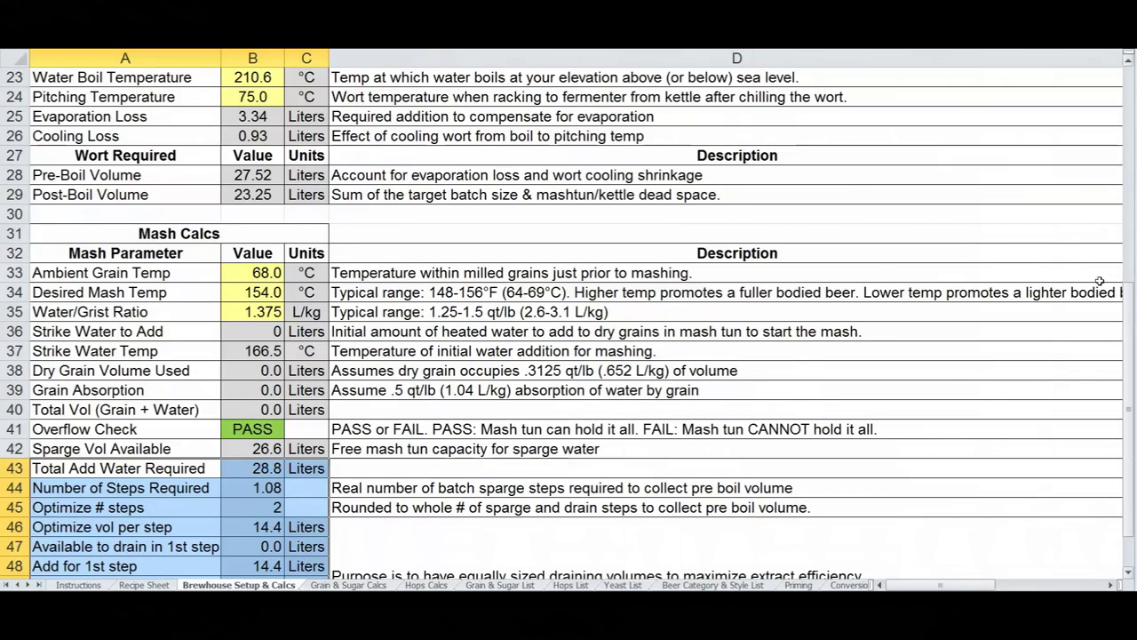
{"action": "scroll", "coordinate": [1122, 298], "scroll_direction": "up", "scroll_amount": 7}
{"action": "left_click", "coordinate": [326, 101]}
{"action": "left_click", "coordinate": [330, 101]}
{"action": "left_click", "coordinate": [266, 112]}
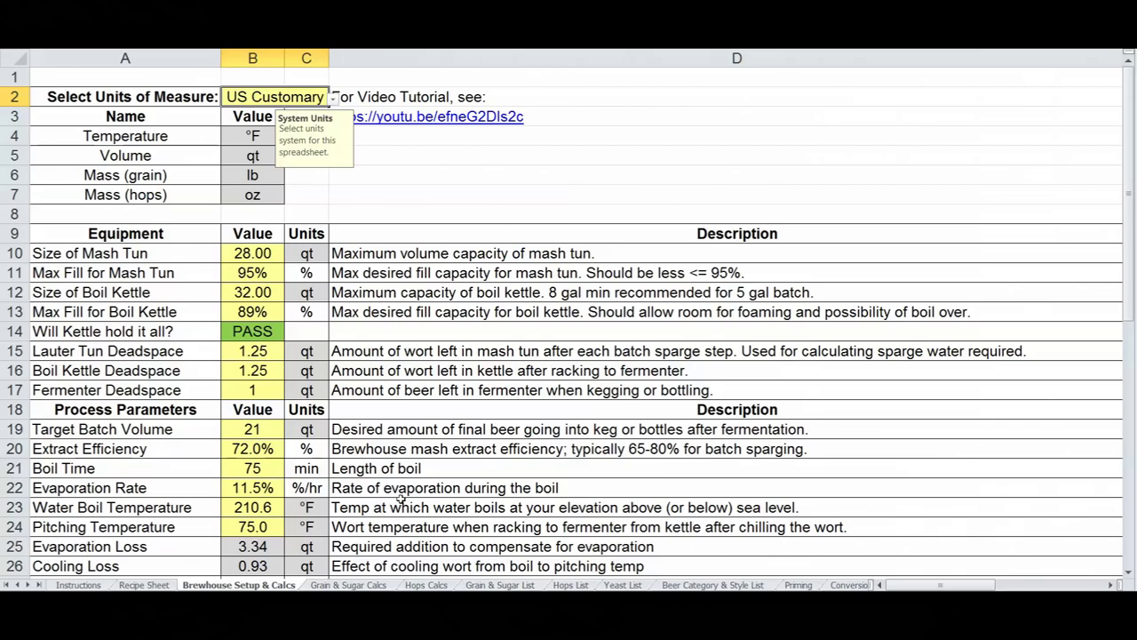
{"action": "left_click", "coordinate": [338, 585]}
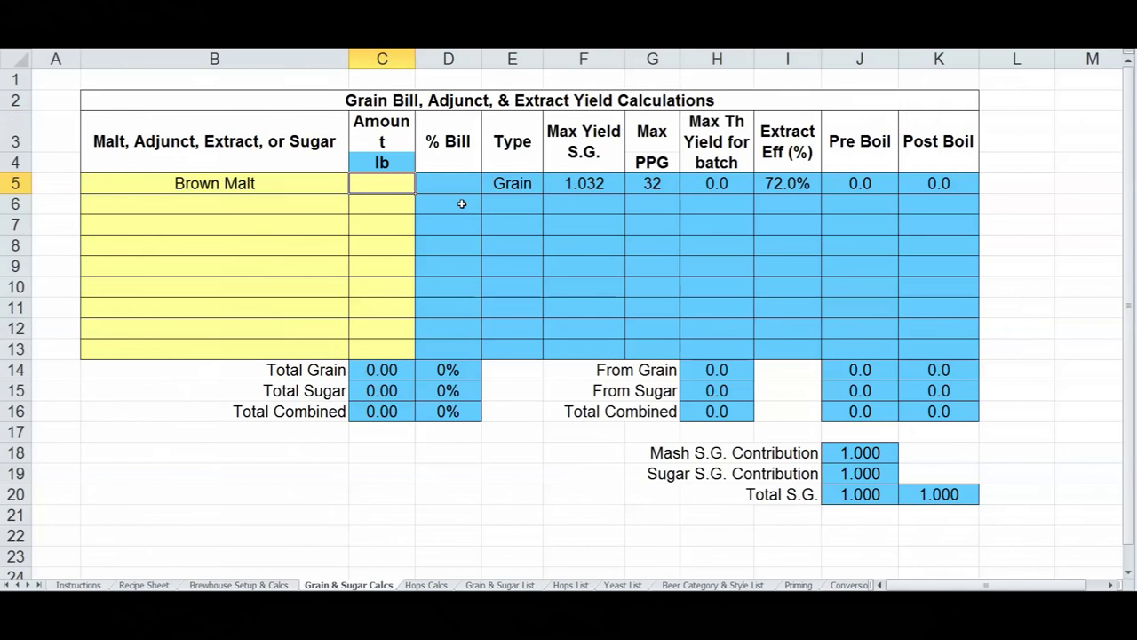
{"action": "left_click", "coordinate": [238, 585]}
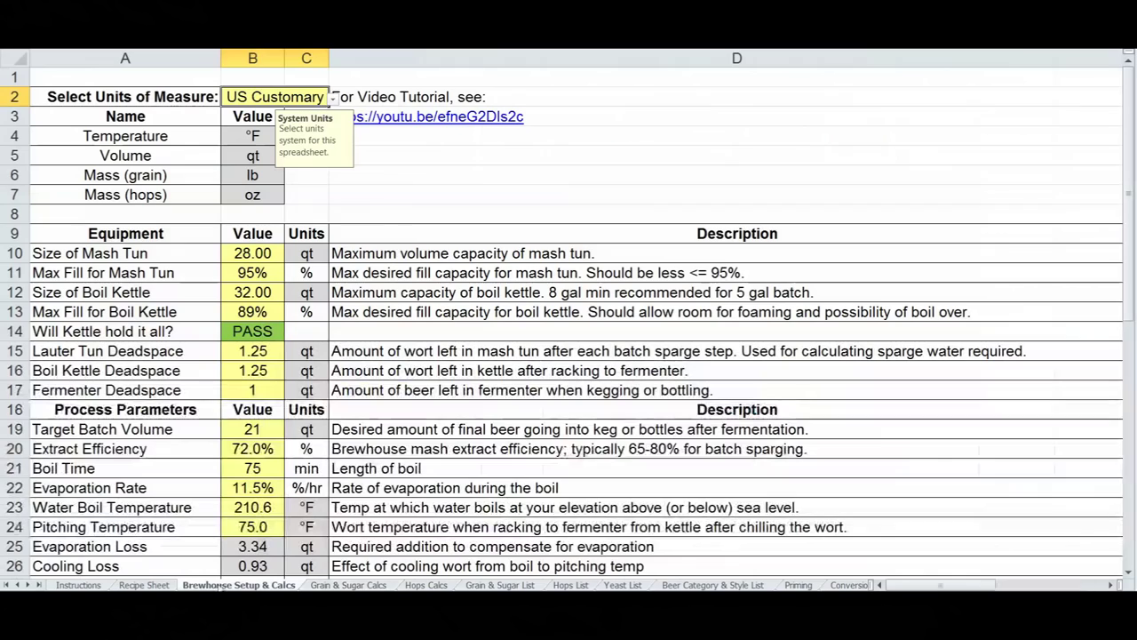
{"action": "left_click", "coordinate": [333, 98]}
{"action": "left_click", "coordinate": [266, 128]}
{"action": "left_click", "coordinate": [348, 585]}
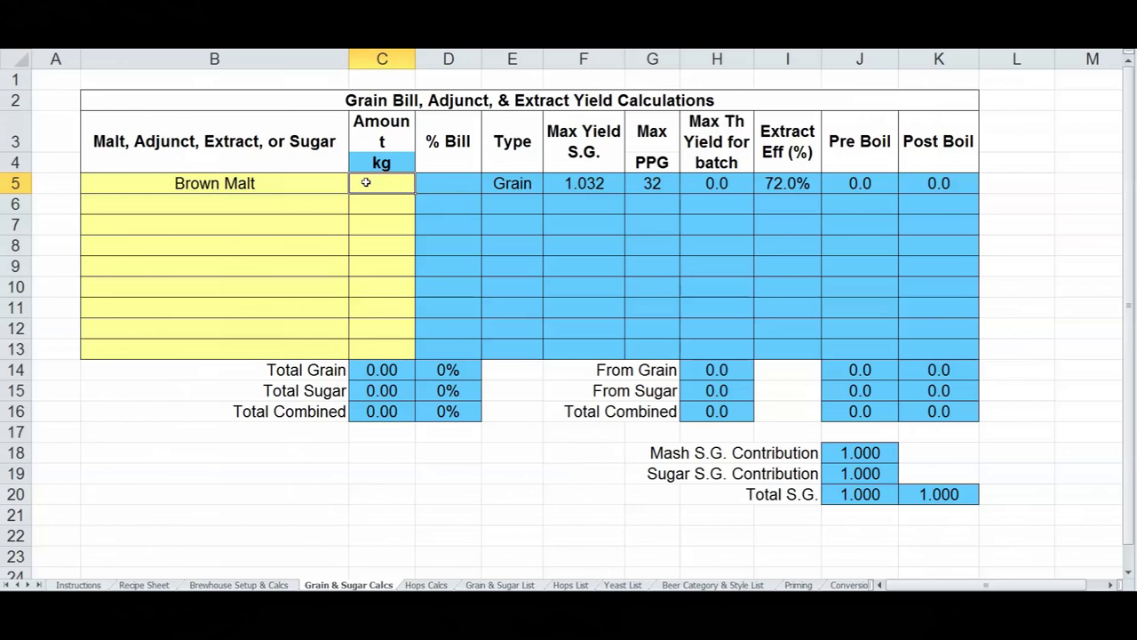
Enter 5 kg for the Brown Malt and add 1 kg of Belgian Candi Sugar (clear) in the second row
{"action": "type", "text": "5"}
{"action": "key", "text": "Return"}
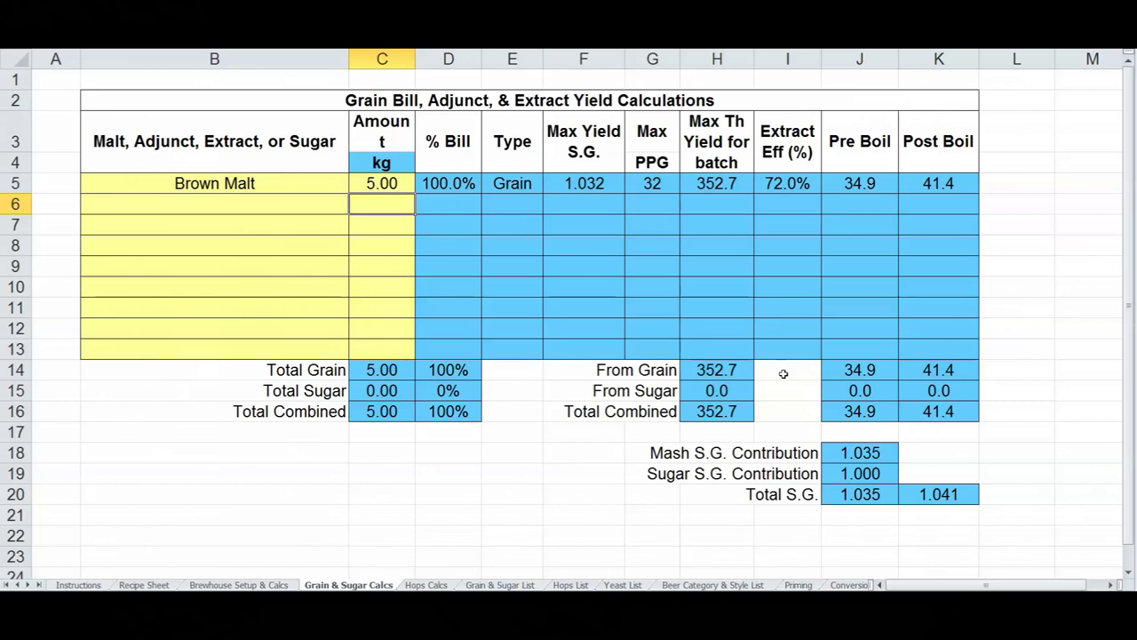
{"action": "left_click", "coordinate": [312, 203]}
{"action": "left_click", "coordinate": [354, 207]}
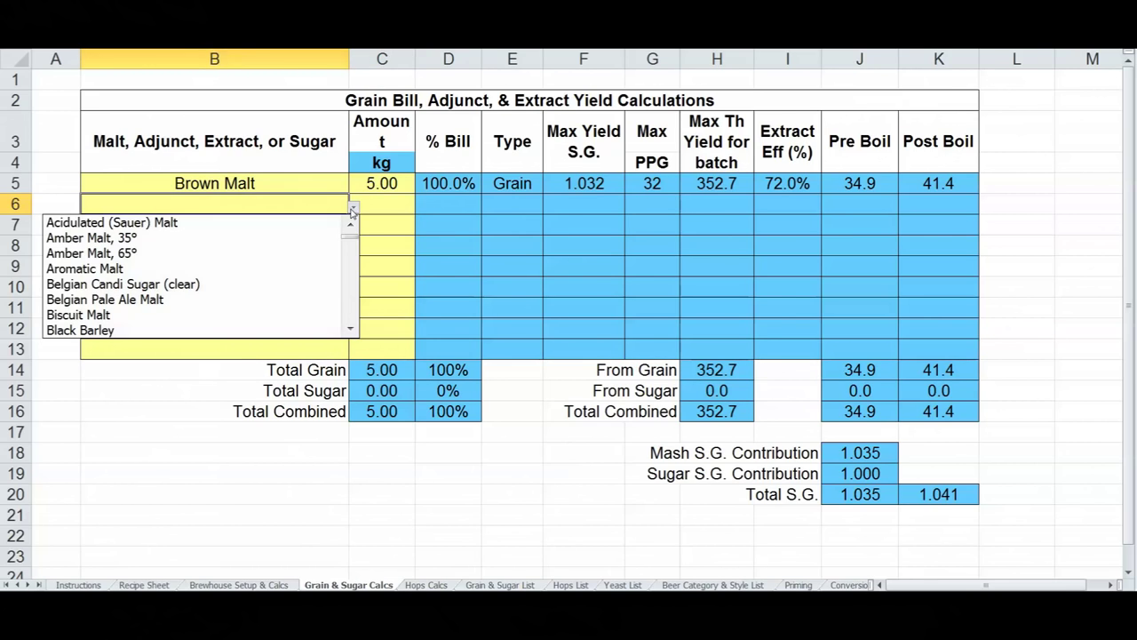
{"action": "left_click", "coordinate": [154, 286]}
{"action": "left_click", "coordinate": [395, 205]}
{"action": "type", "text": "1"}
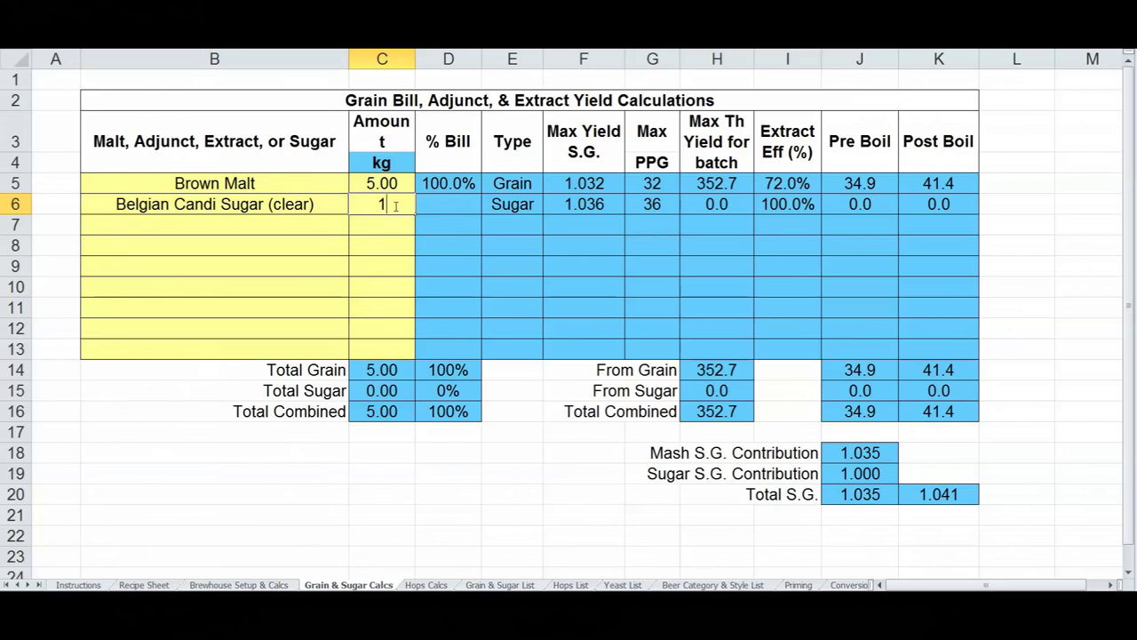
{"action": "key", "text": "Return"}
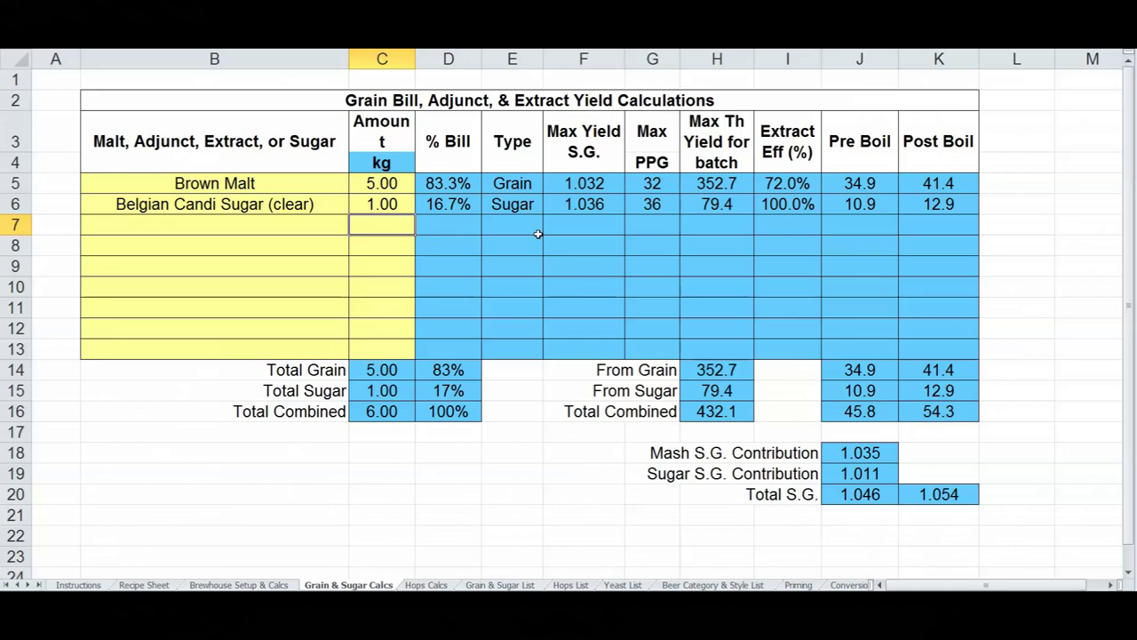
Review the maximum theoretical yields from grain and sugar, and check the grain bill and mash values on the Recipe Sheet
{"action": "left_click", "coordinate": [717, 370]}
{"action": "left_click", "coordinate": [716, 391]}
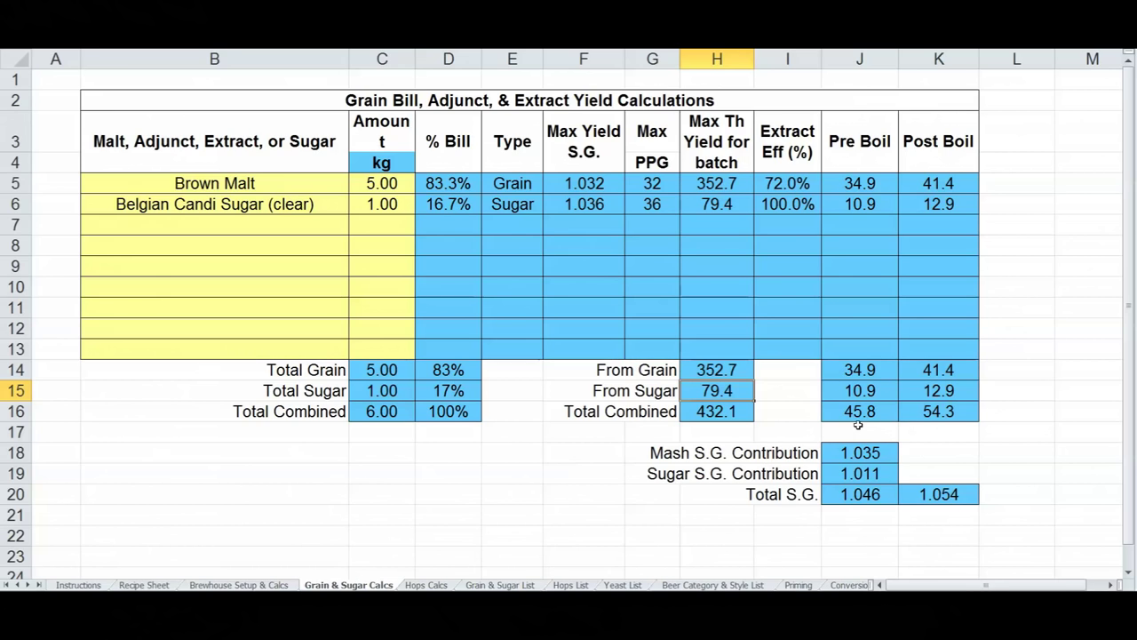
{"action": "left_click", "coordinate": [144, 585]}
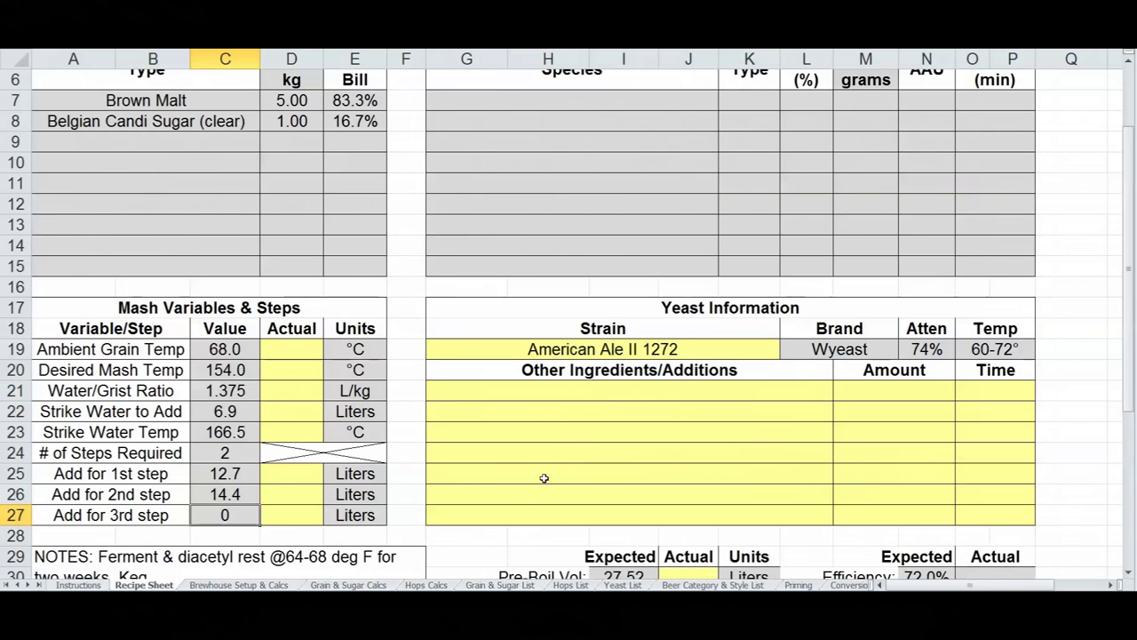
{"action": "scroll", "coordinate": [542, 471], "scroll_direction": "down", "scroll_amount": 5}
{"action": "scroll", "coordinate": [551, 462], "scroll_direction": "up", "scroll_amount": 2}
{"action": "scroll", "coordinate": [553, 461], "scroll_direction": "up", "scroll_amount": 2}
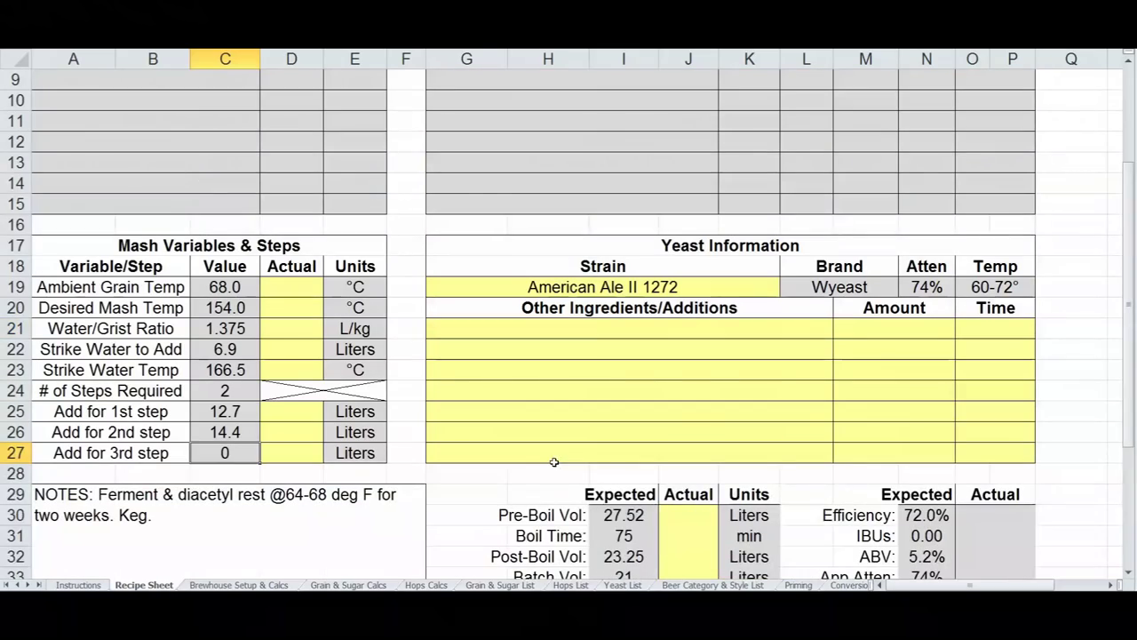
{"action": "left_click", "coordinate": [267, 587]}
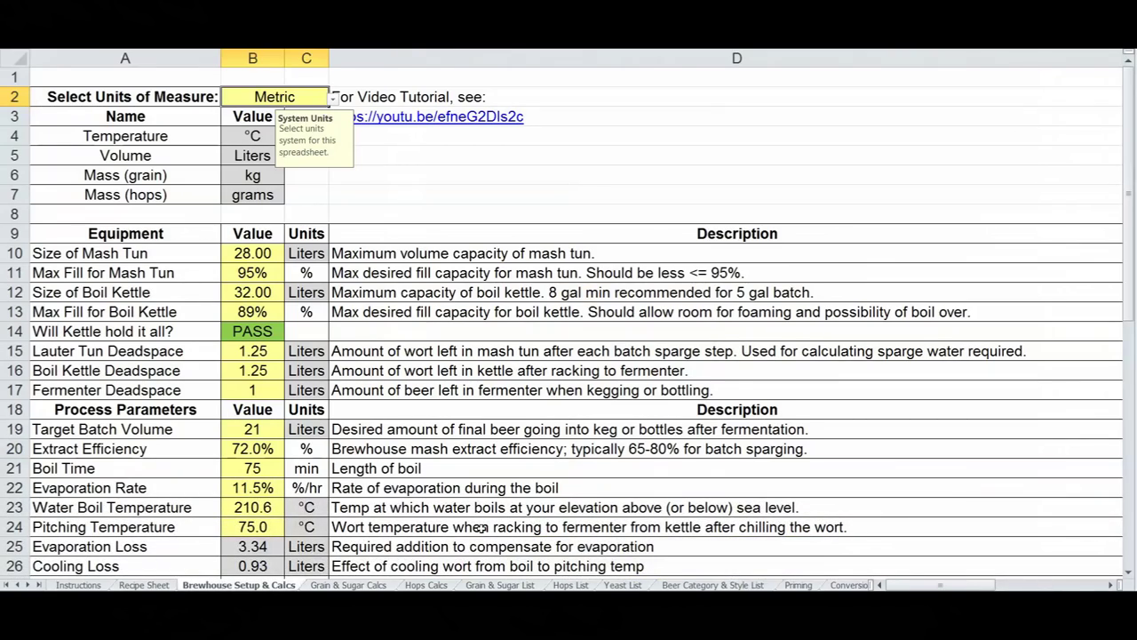
Examine the mash and sugar S.G. contributions and the pre-boil and post-boil Total S.G. on Grain & Sugar Calcs
{"action": "left_click", "coordinate": [377, 585]}
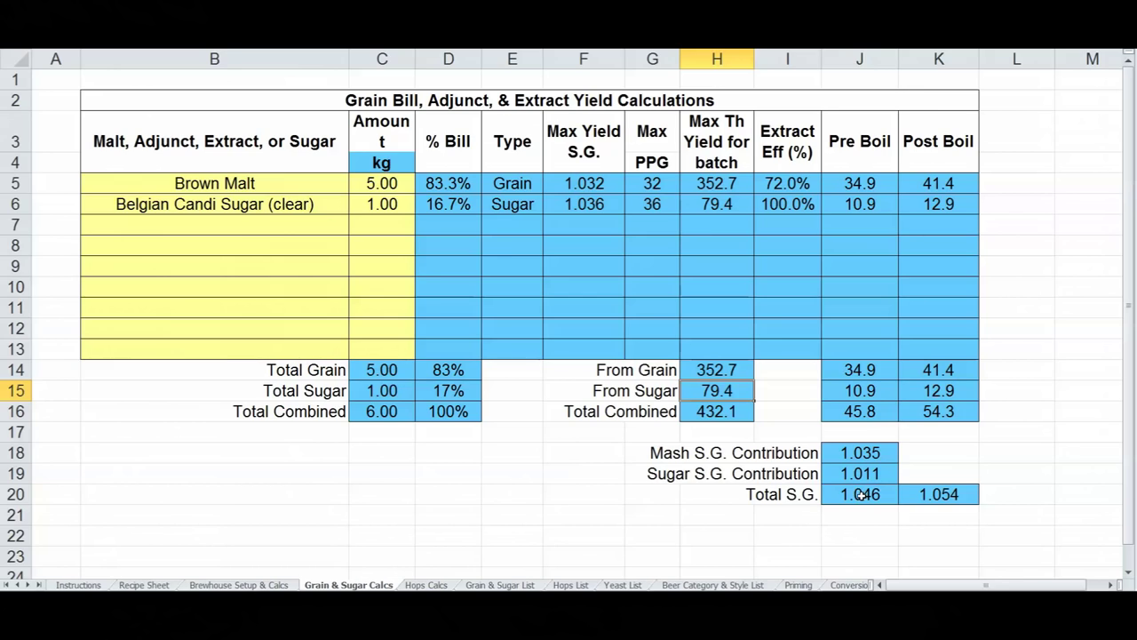
{"action": "left_click", "coordinate": [867, 454]}
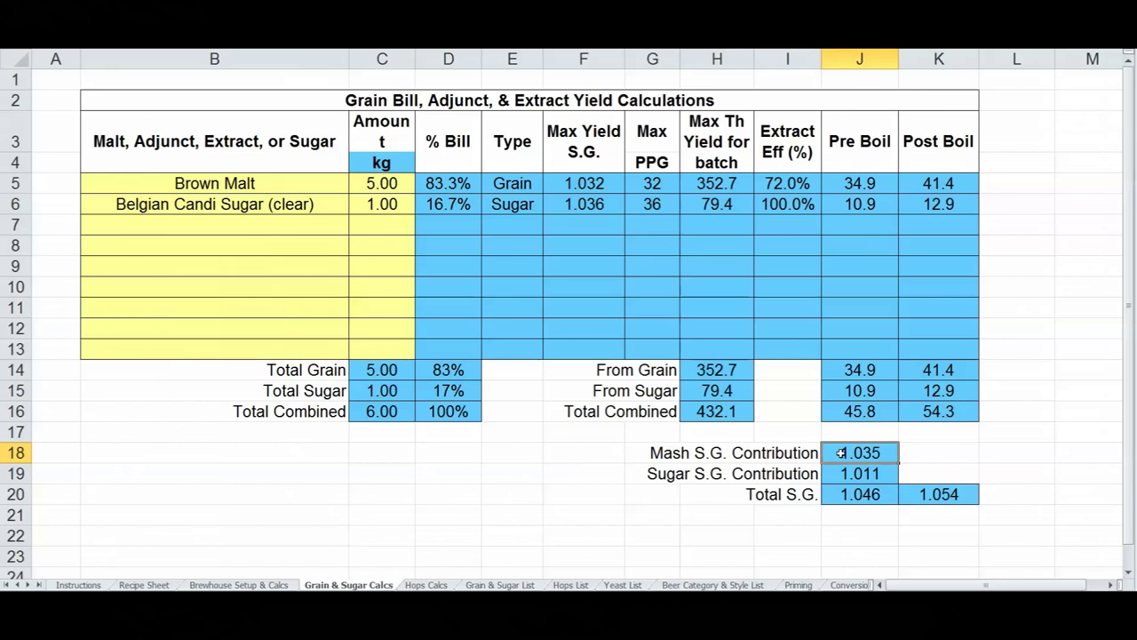
{"action": "left_click", "coordinate": [855, 476]}
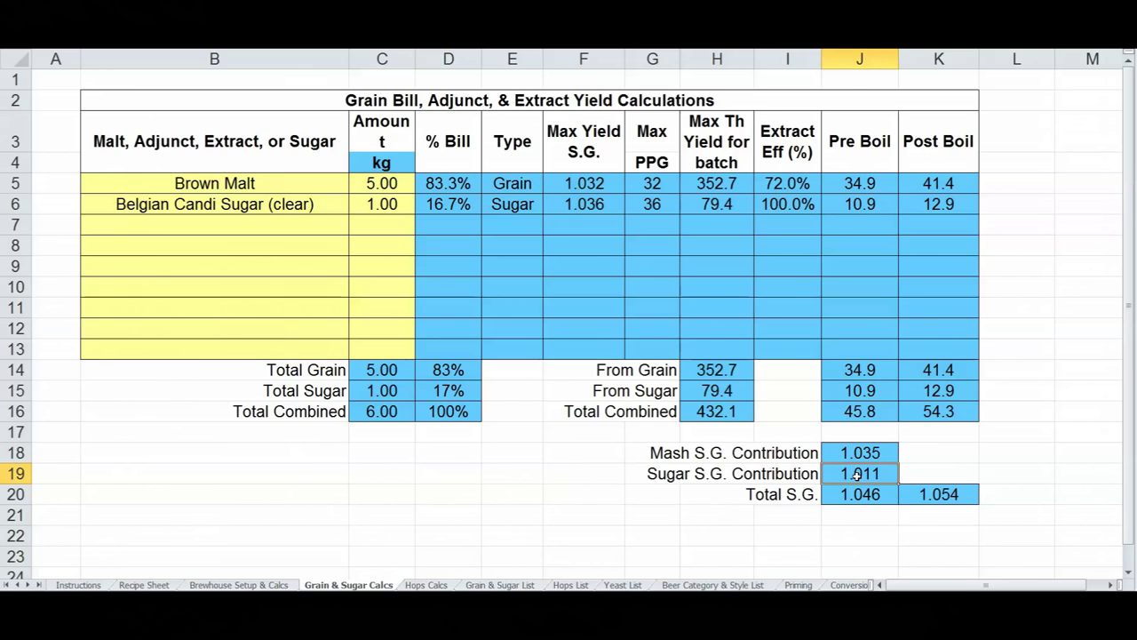
{"action": "left_click", "coordinate": [862, 498]}
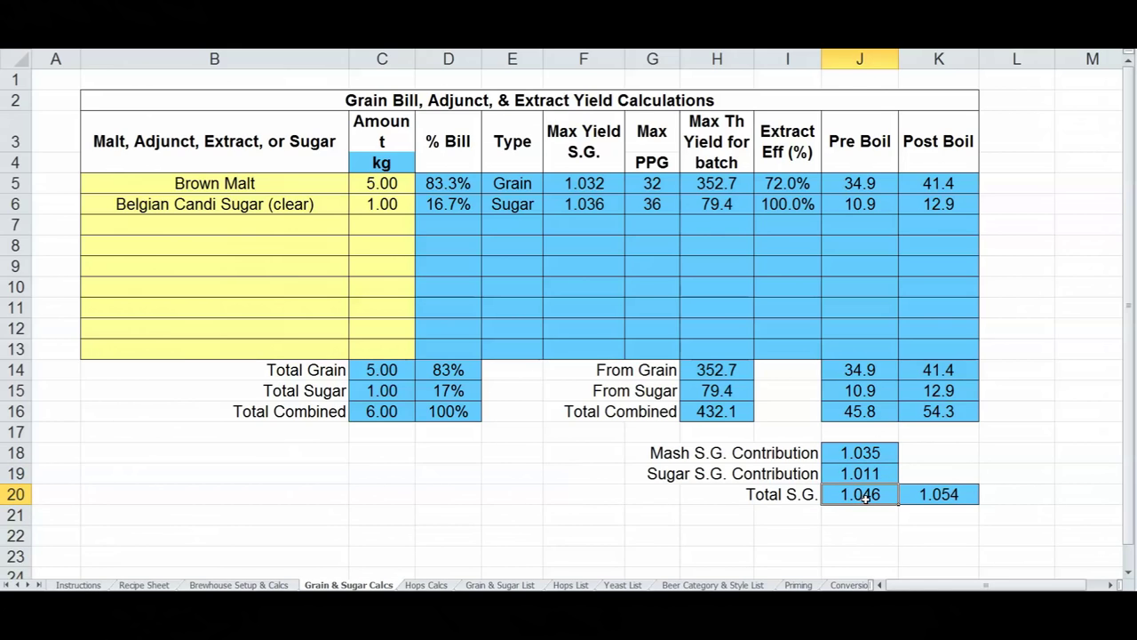
{"action": "left_click", "coordinate": [942, 497]}
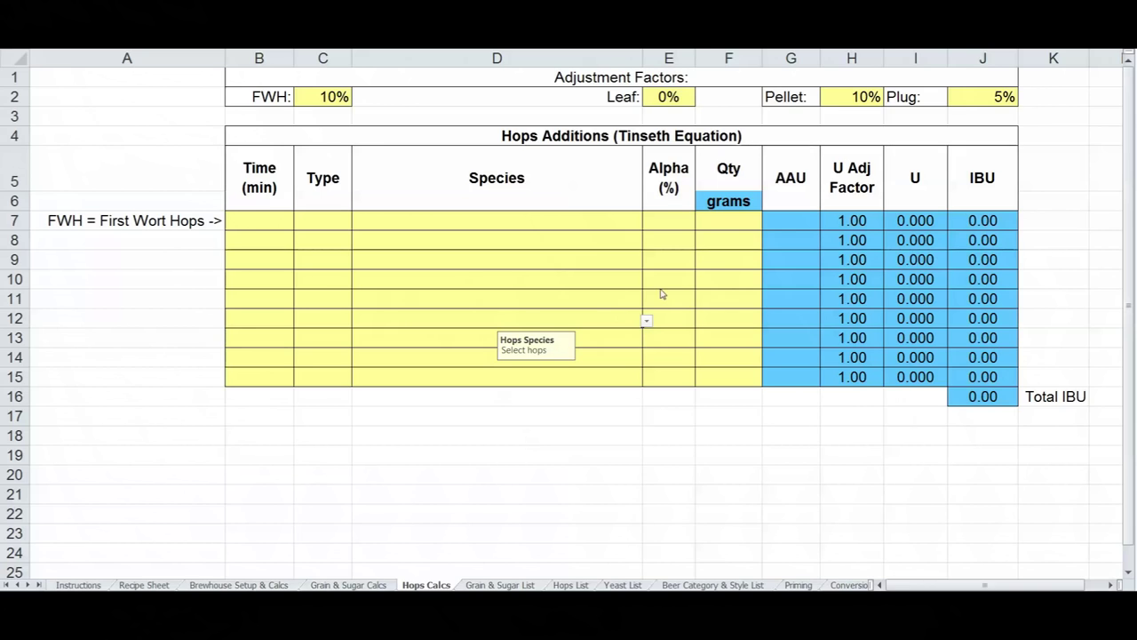
Review the quantity unit and the AAU column of the Hops Additions table on Hops Calcs
{"action": "left_click", "coordinate": [743, 197]}
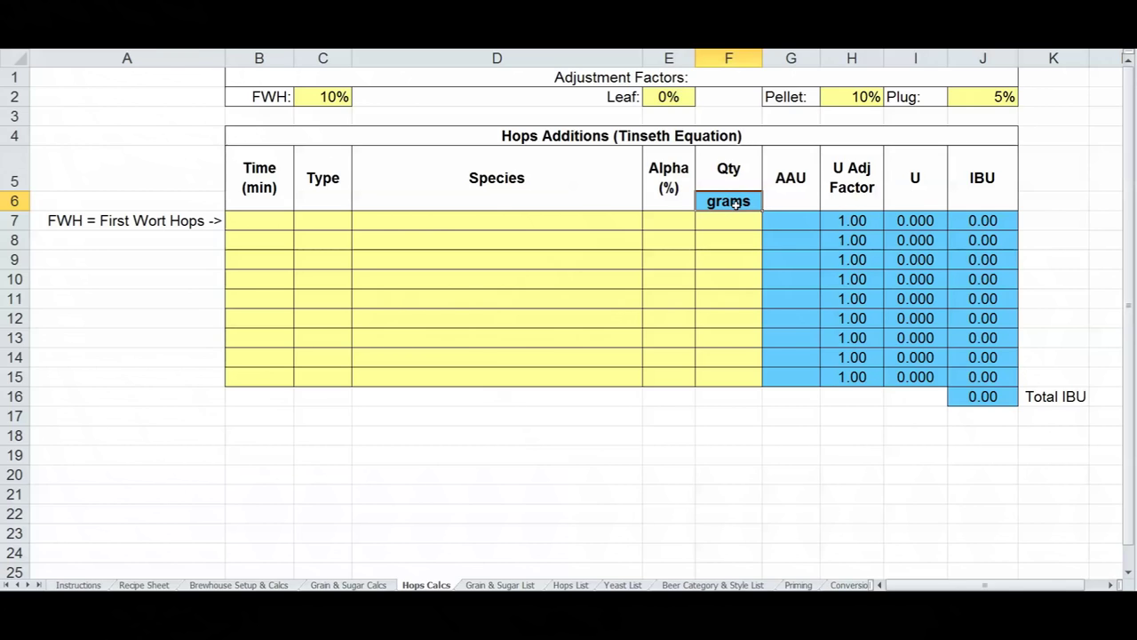
{"action": "left_click_drag", "start_coordinate": [786, 191], "coordinate": [795, 368]}
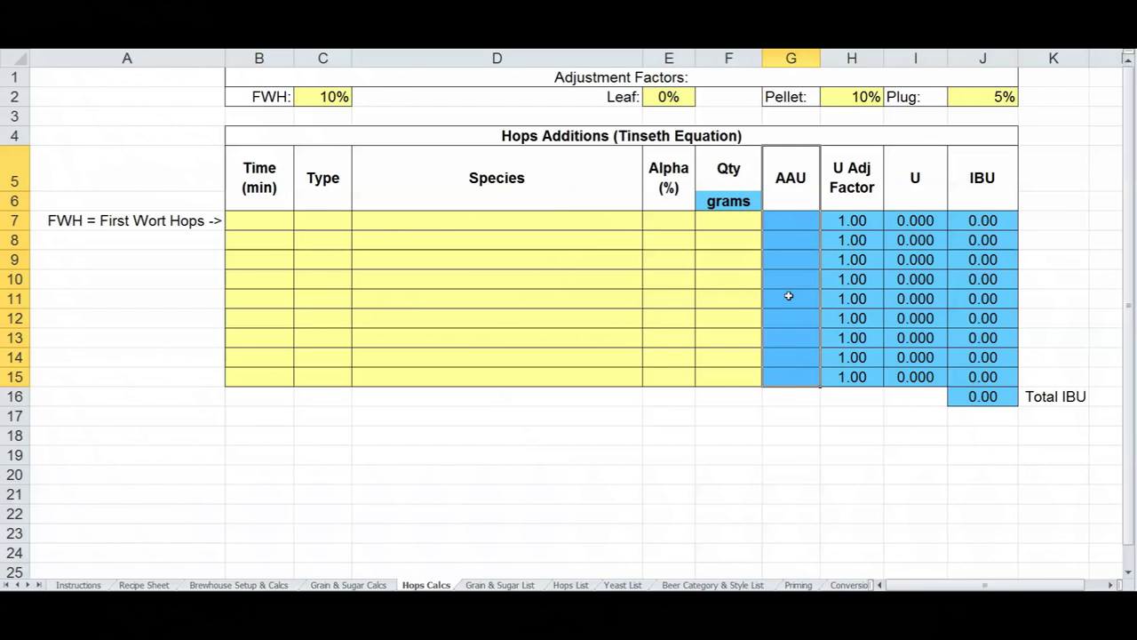
Set the first hop addition's time to 60 min and its type to Leaf, reviewing the available time options including FWH
{"action": "left_click", "coordinate": [261, 223]}
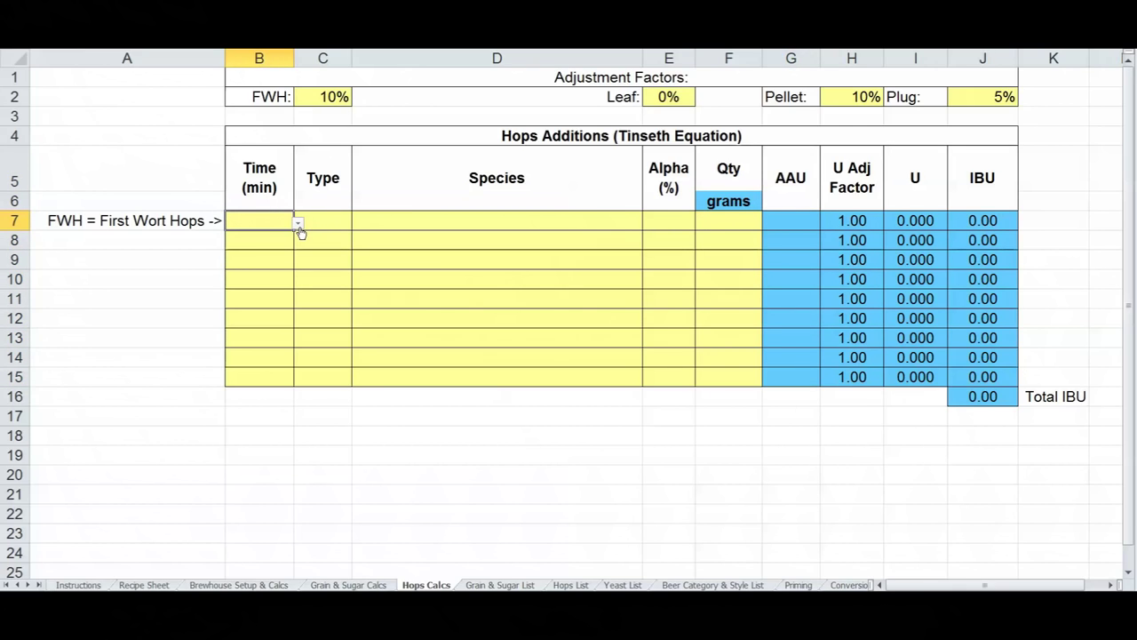
{"action": "left_click", "coordinate": [299, 224]}
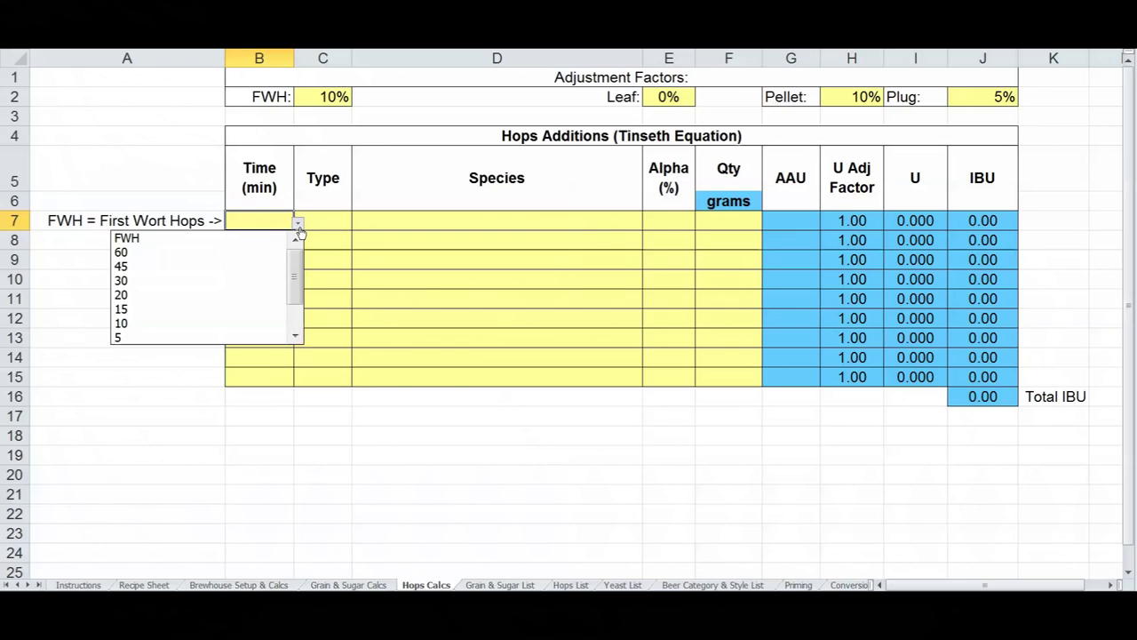
{"action": "left_click_drag", "start_coordinate": [300, 262], "coordinate": [300, 272]}
{"action": "left_click_drag", "start_coordinate": [297, 298], "coordinate": [297, 263]}
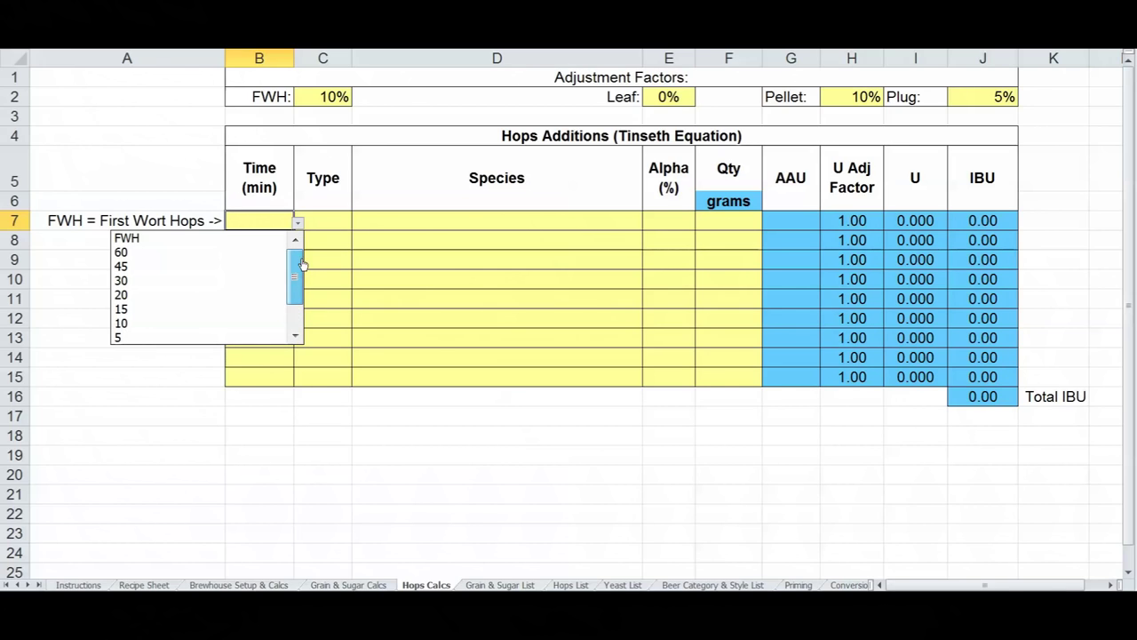
{"action": "left_click", "coordinate": [166, 238]}
{"action": "left_click", "coordinate": [299, 223]}
{"action": "left_click", "coordinate": [200, 254]}
{"action": "left_click", "coordinate": [333, 226]}
{"action": "left_click", "coordinate": [356, 226]}
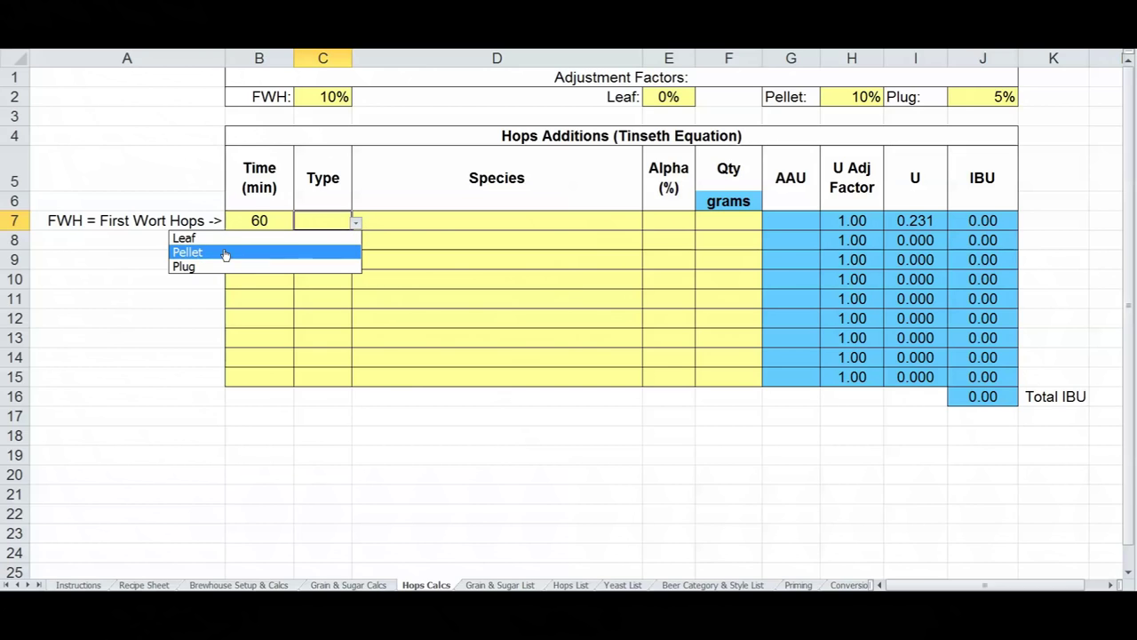
{"action": "key", "text": "Escape"}
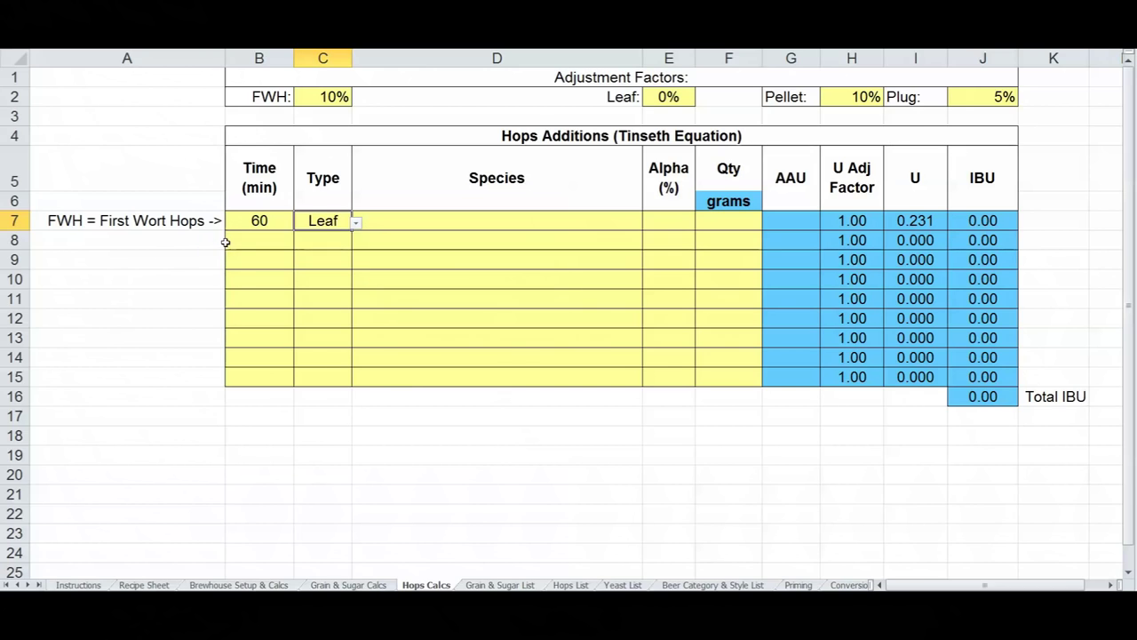
Choose Vanguard as the hop species for the first hop addition
{"action": "left_click", "coordinate": [550, 223]}
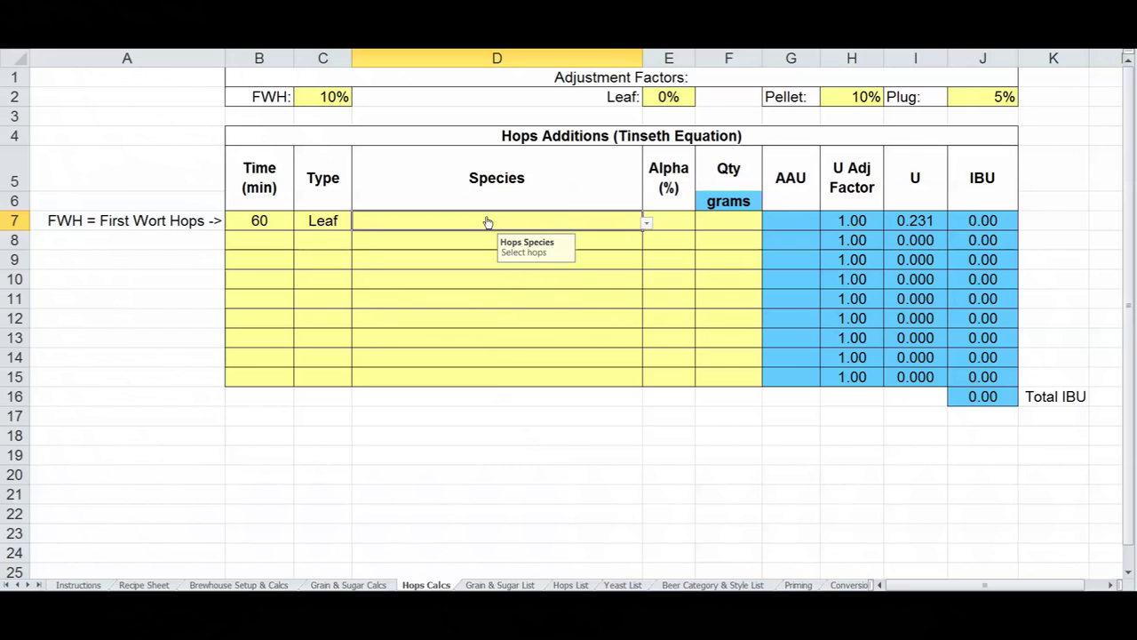
{"action": "left_click", "coordinate": [647, 224]}
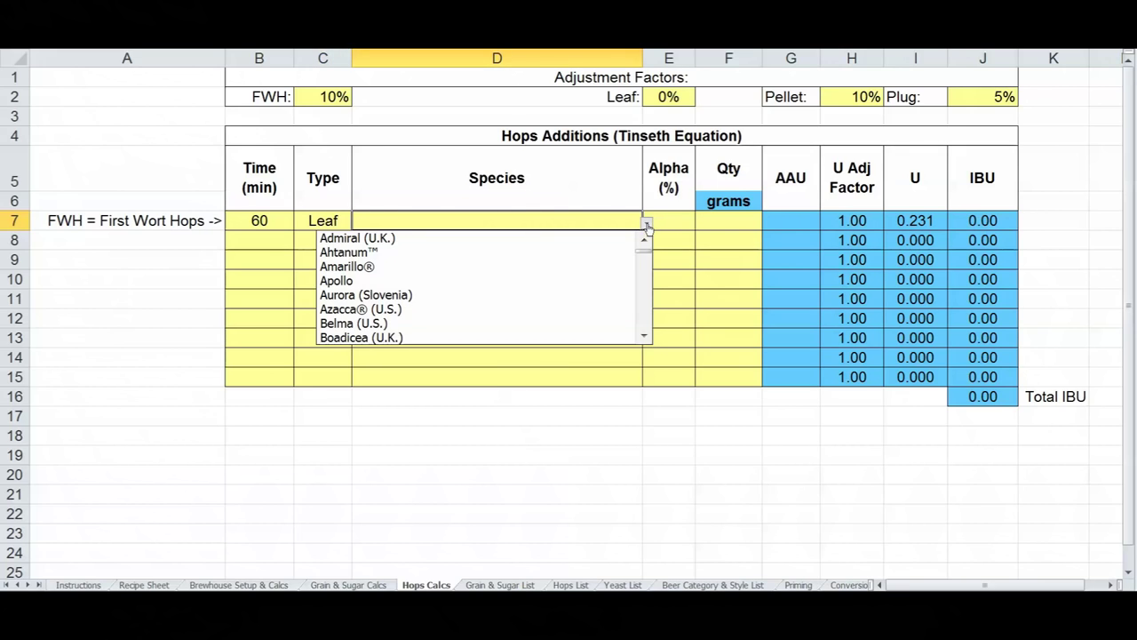
{"action": "left_click_drag", "start_coordinate": [645, 252], "coordinate": [647, 327]}
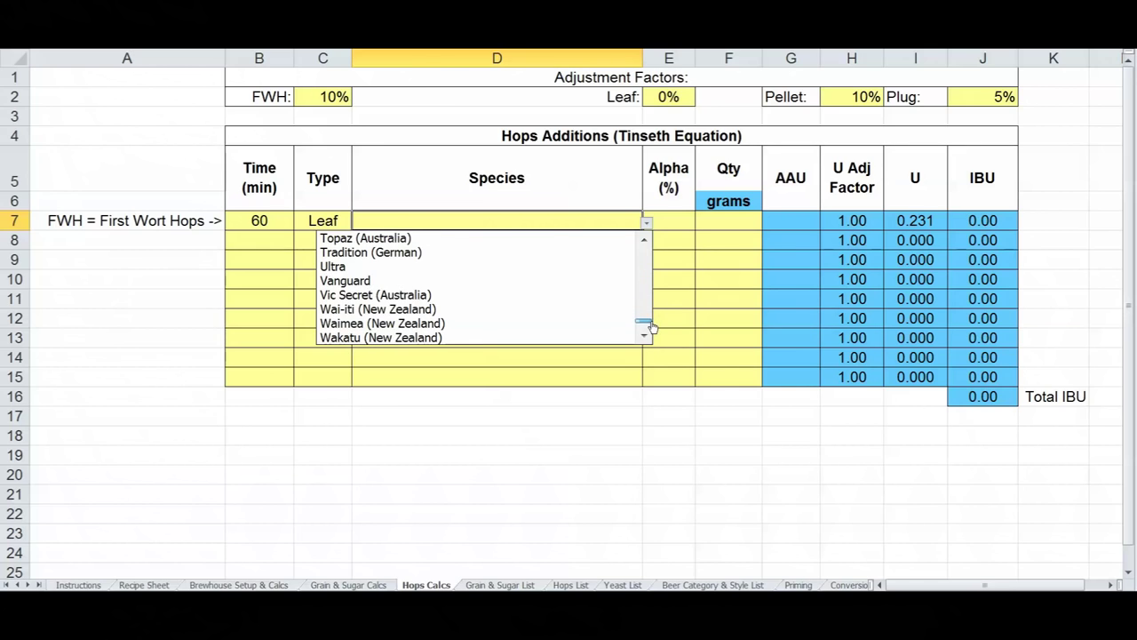
{"action": "left_click", "coordinate": [399, 283]}
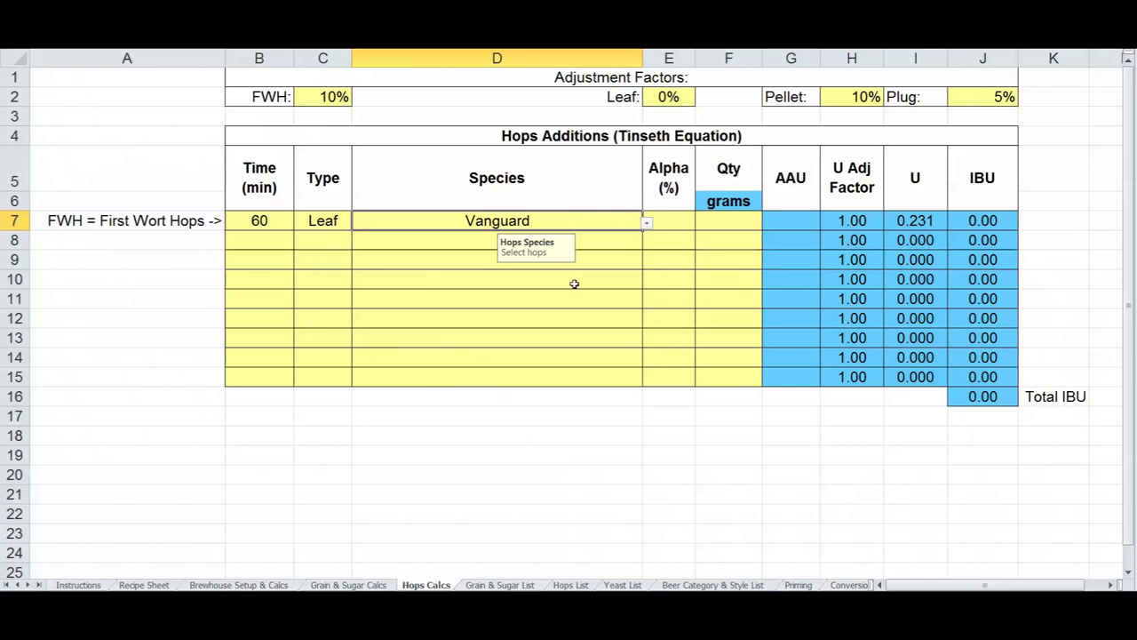
Set the Vanguard addition's alpha to 8.1% and its quantity to 28.3 grams
{"action": "left_click", "coordinate": [684, 226]}
{"action": "type", "text": "8.1"}
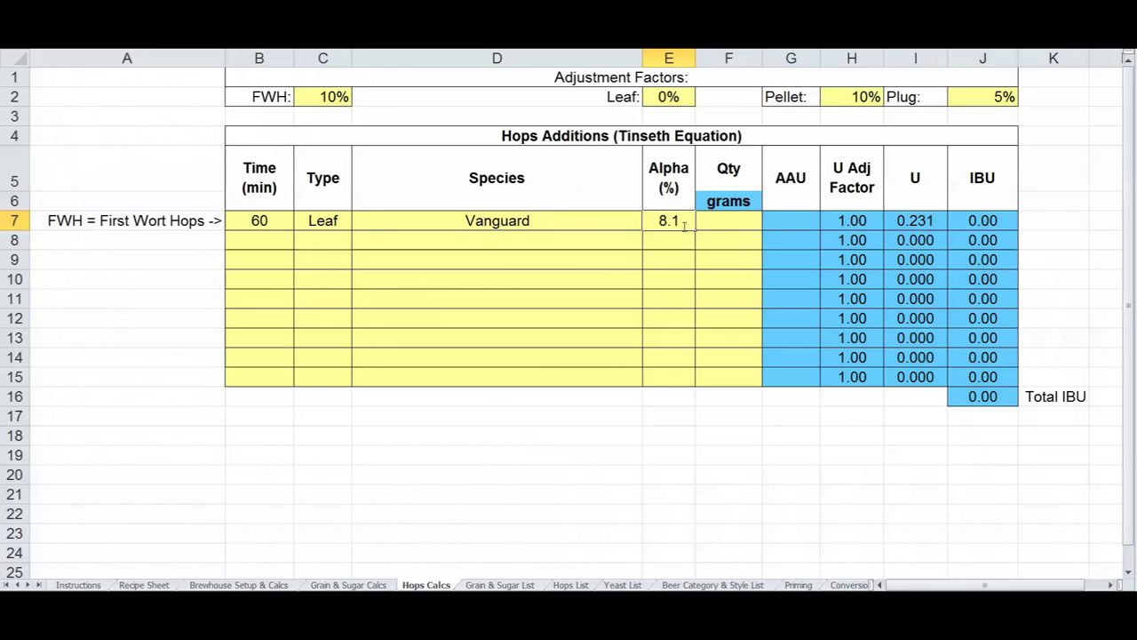
{"action": "key", "text": "Return"}
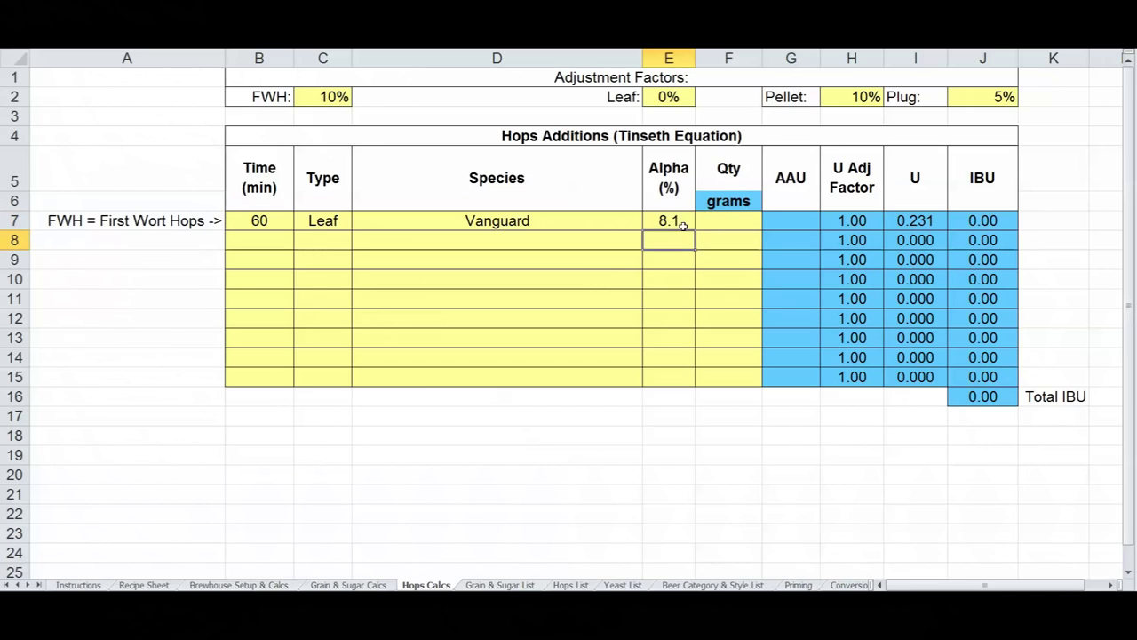
{"action": "left_click", "coordinate": [736, 217]}
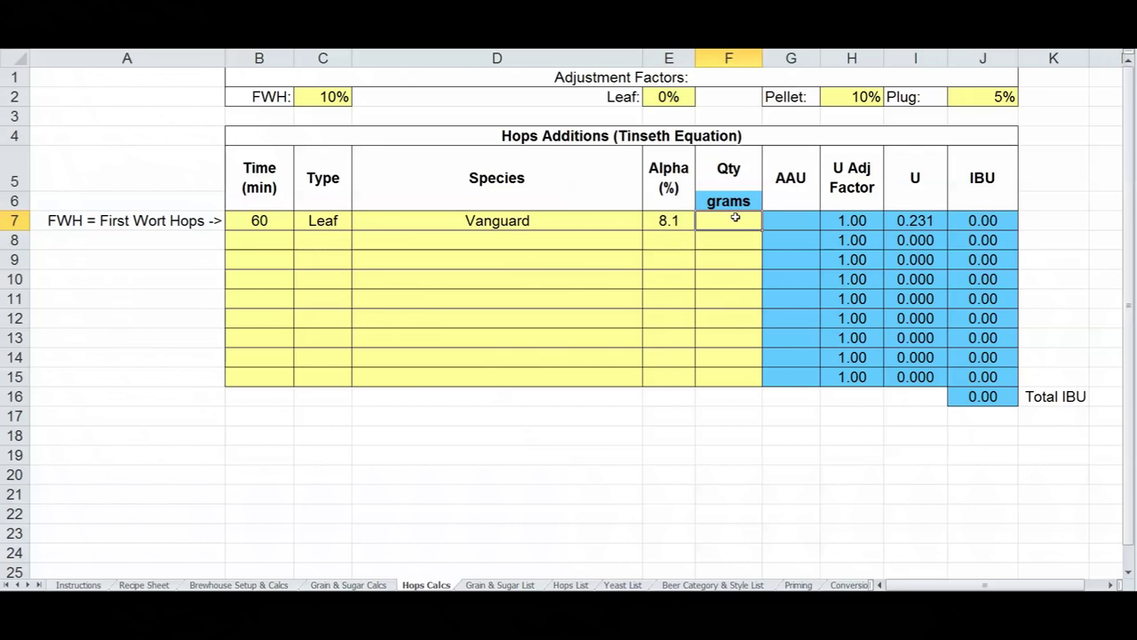
{"action": "type", "text": "28.3"}
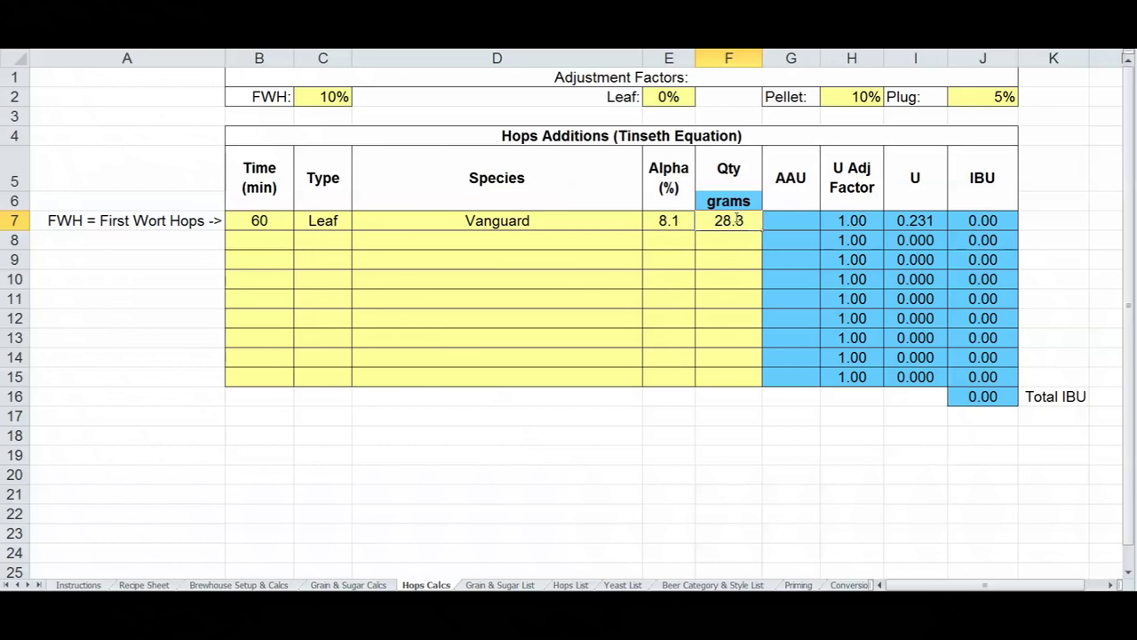
{"action": "key", "text": "Return"}
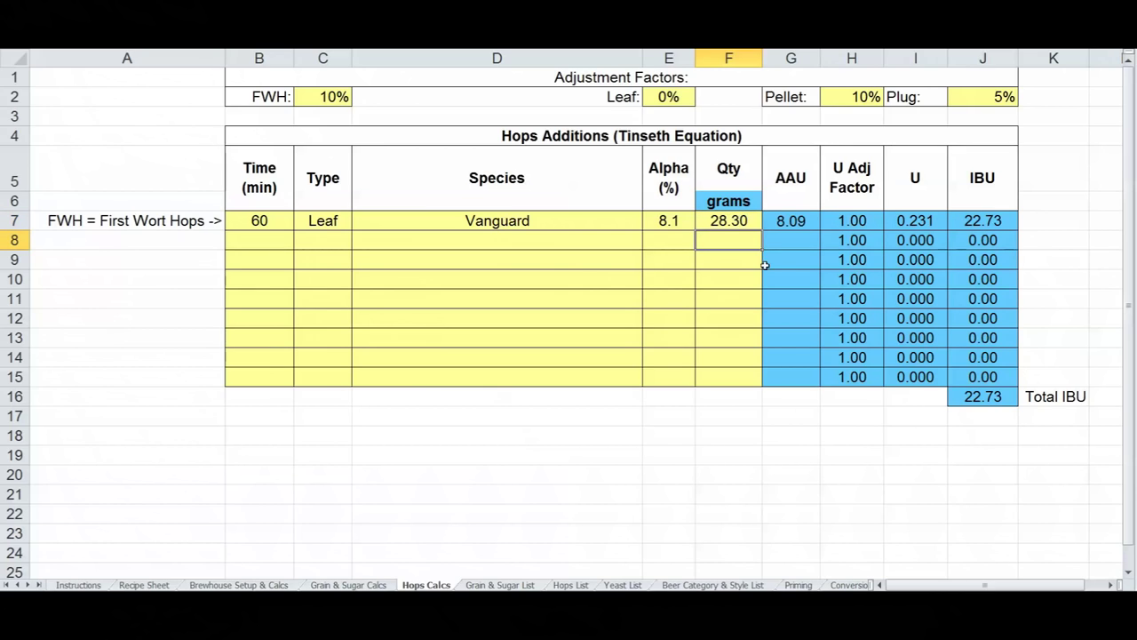
Review the Vanguard addition's AAU and the Total IBU, and compare them with the expected IBUs on the Recipe Sheet
{"action": "left_click", "coordinate": [799, 217]}
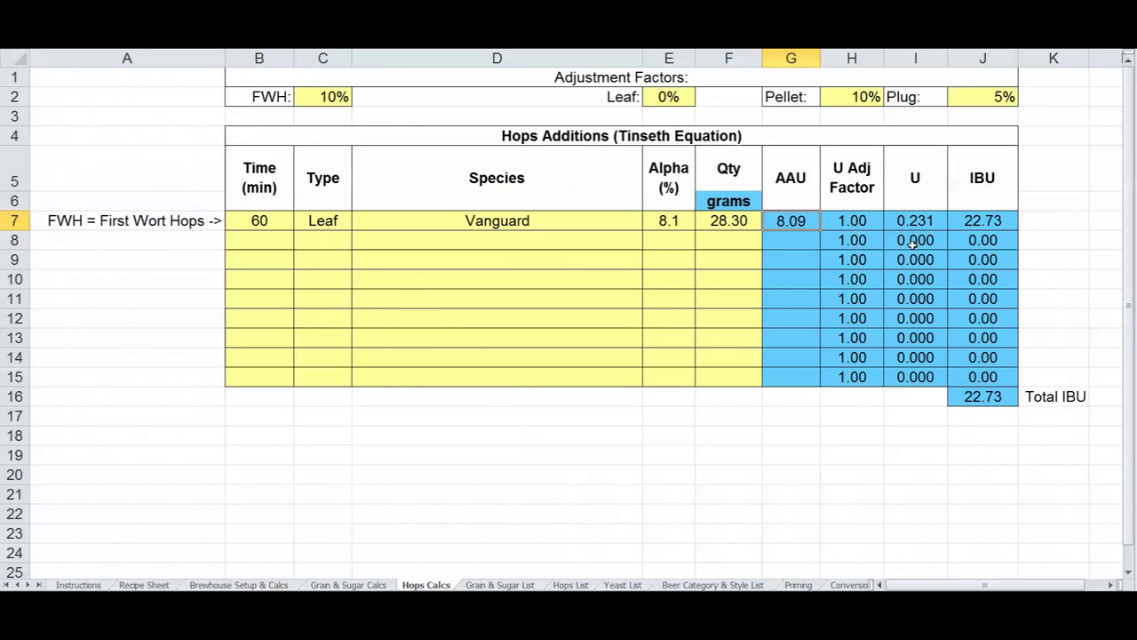
{"action": "left_click", "coordinate": [997, 401]}
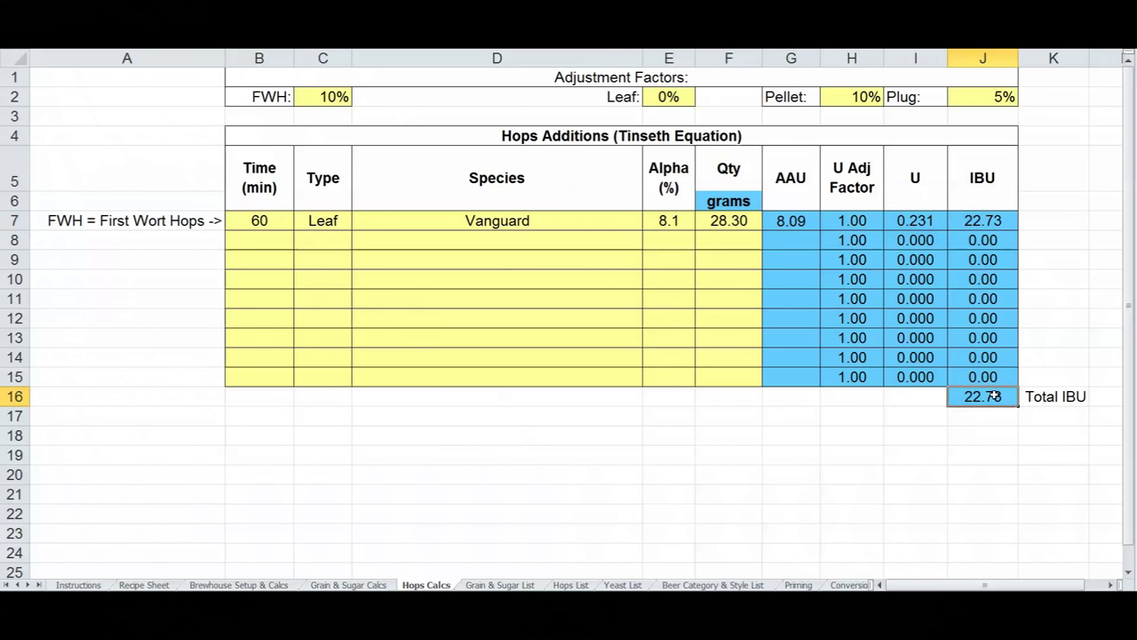
{"action": "left_click", "coordinate": [144, 585]}
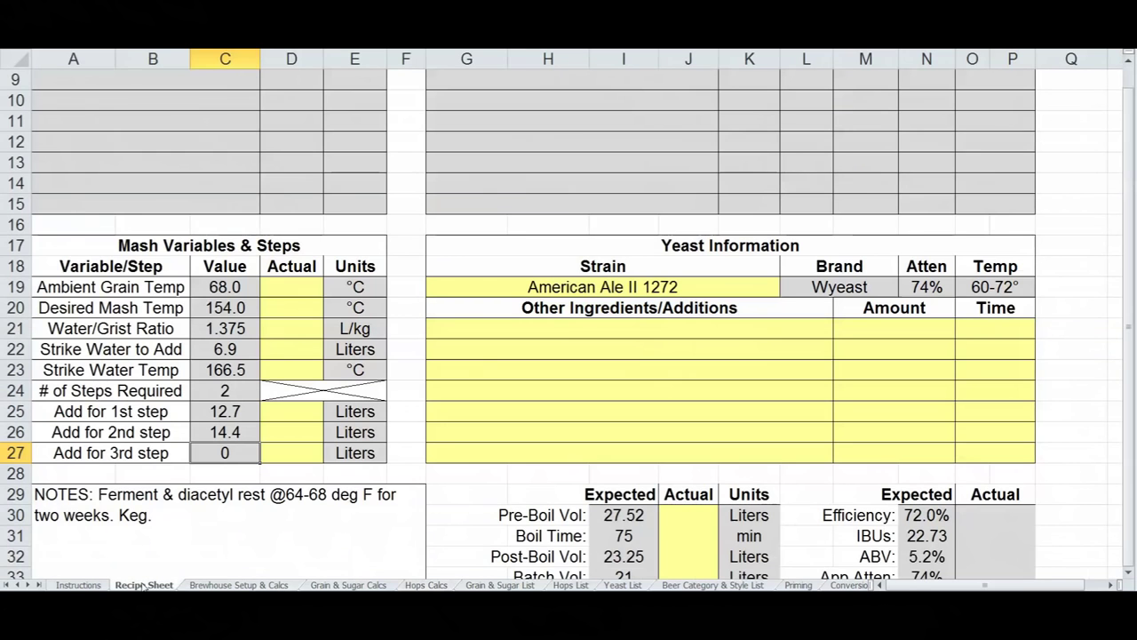
{"action": "scroll", "coordinate": [833, 373], "scroll_direction": "down", "scroll_amount": 2}
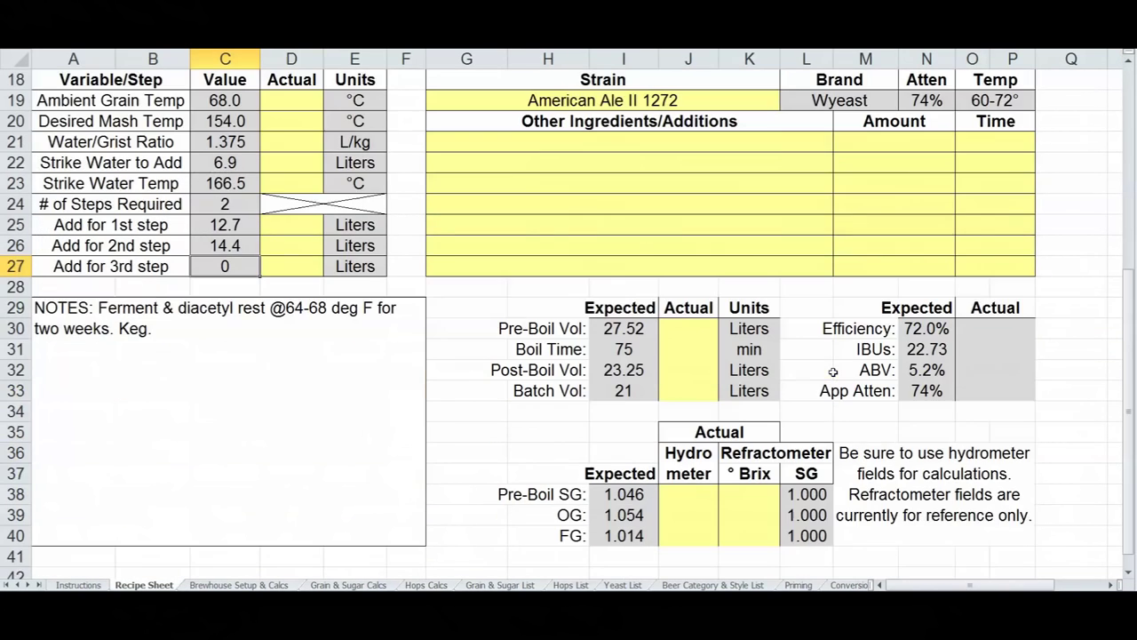
{"action": "scroll", "coordinate": [833, 373], "scroll_direction": "down", "scroll_amount": 1}
{"action": "left_click", "coordinate": [925, 287]}
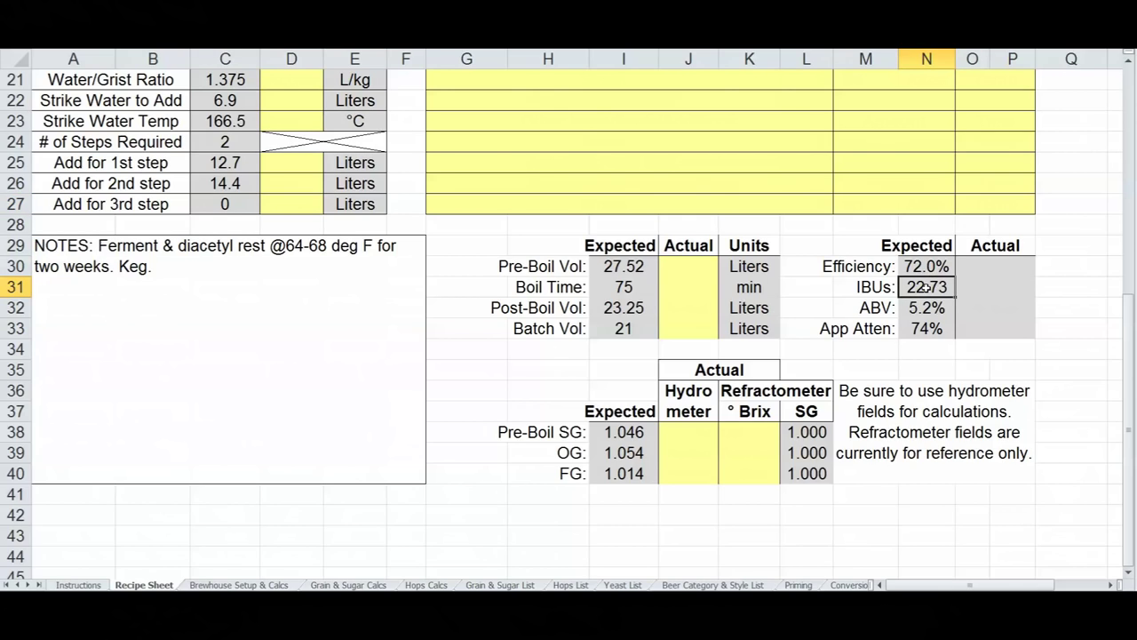
{"action": "left_click", "coordinate": [981, 288]}
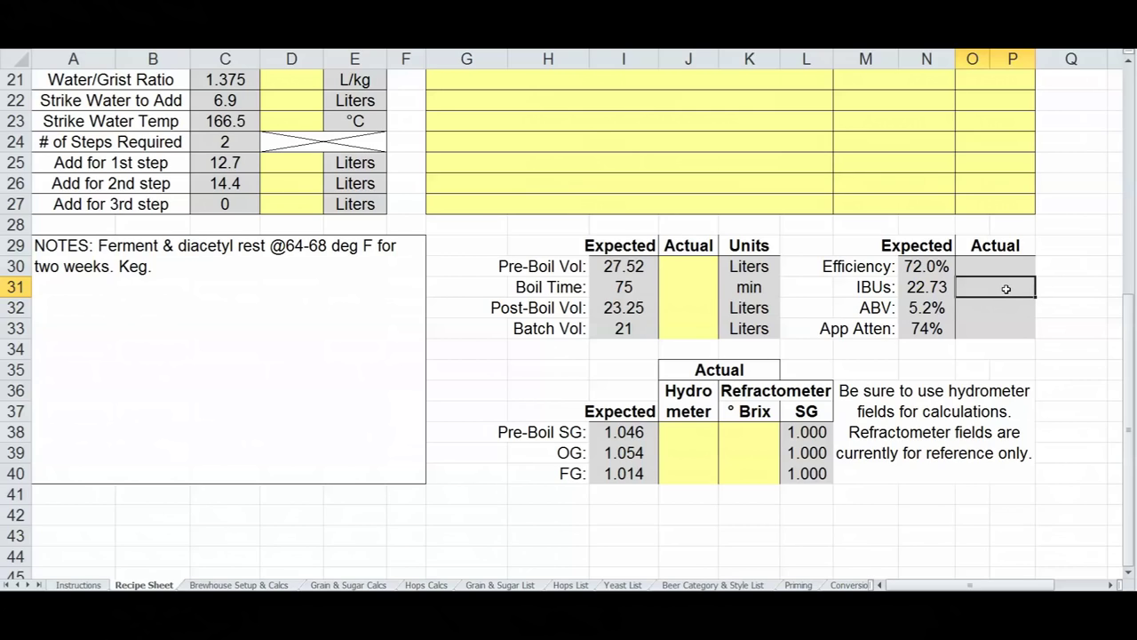
{"action": "left_click", "coordinate": [926, 288]}
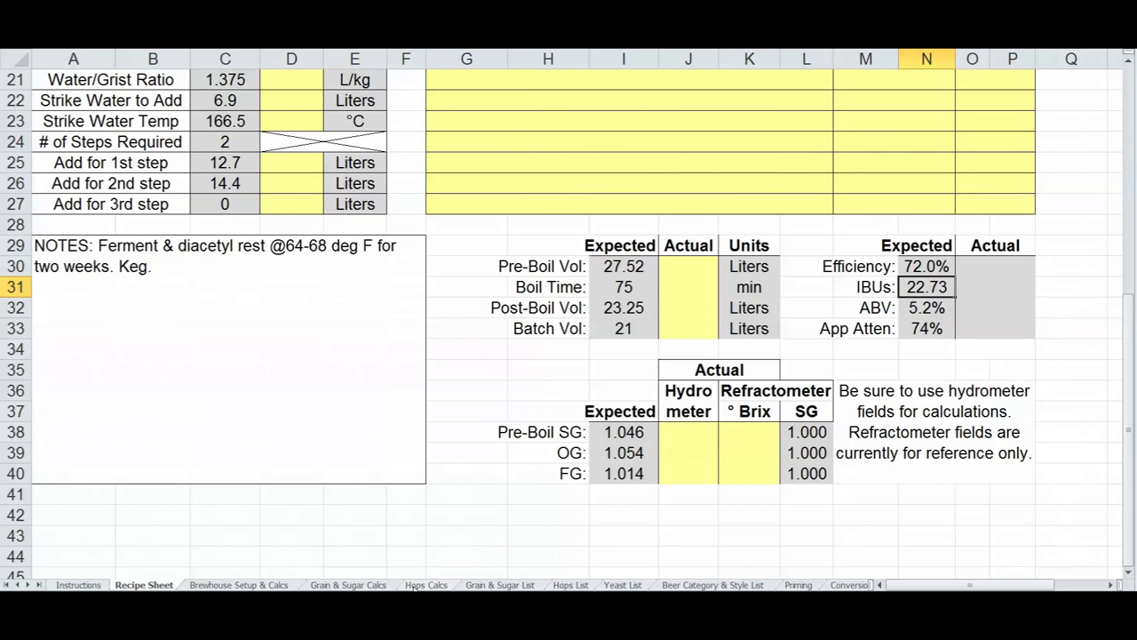
Start a second hop addition on Hops Calcs with a time of 15 min and type Pellet
{"action": "left_click", "coordinate": [426, 586]}
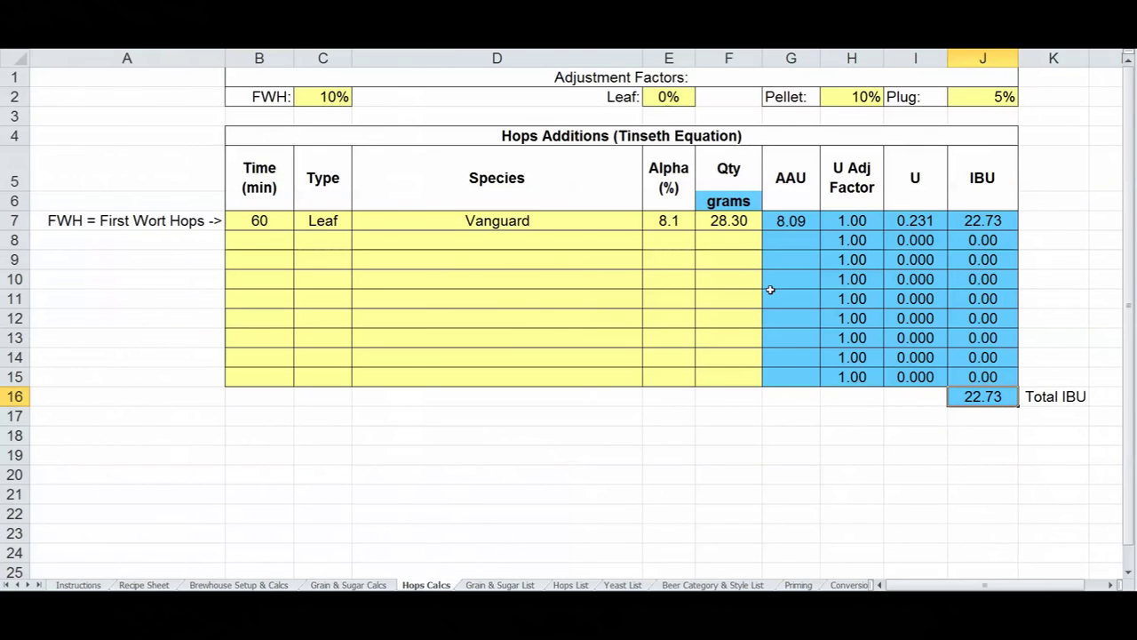
{"action": "left_click", "coordinate": [292, 241]}
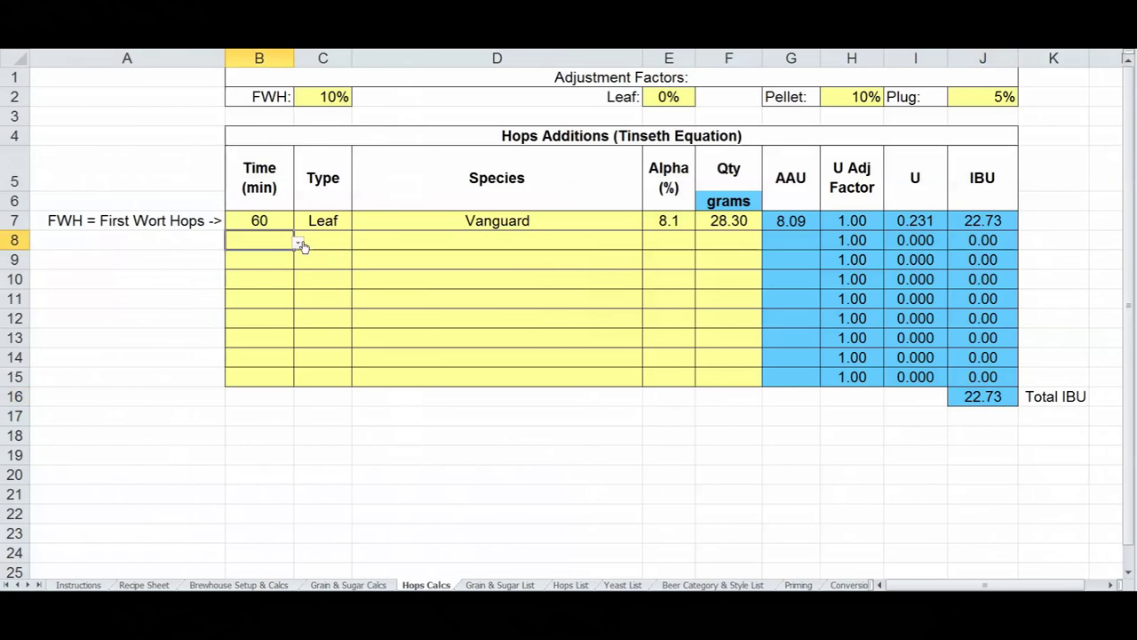
{"action": "left_click", "coordinate": [298, 244]}
{"action": "left_click", "coordinate": [218, 329]}
{"action": "left_click", "coordinate": [330, 242]}
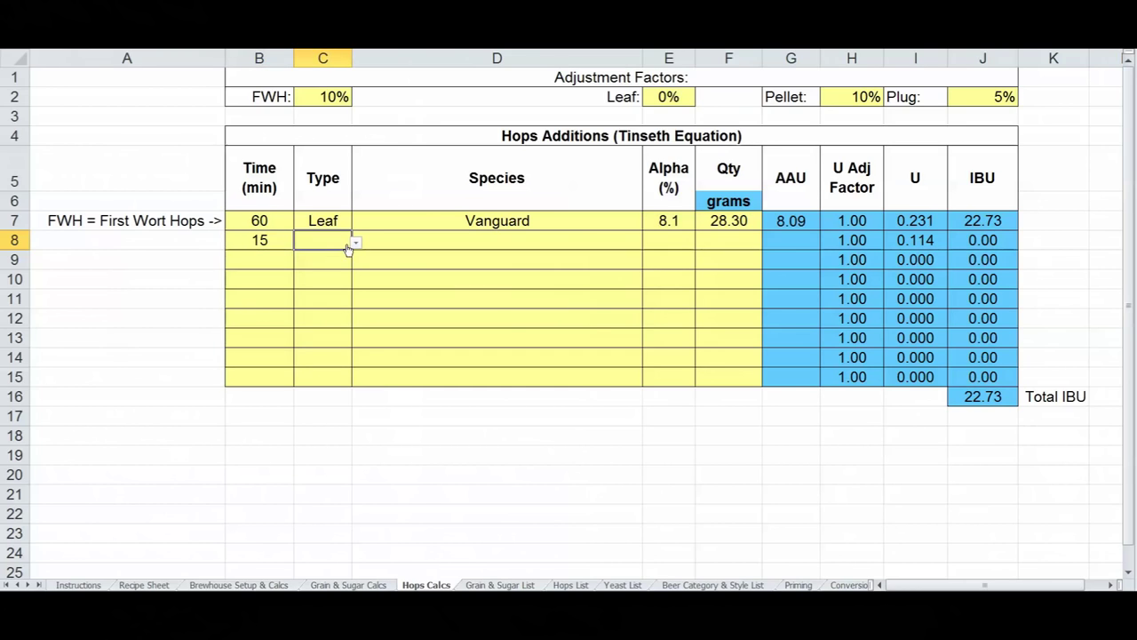
{"action": "left_click", "coordinate": [355, 242]}
{"action": "left_click", "coordinate": [274, 276]}
Choose Amarillo® as the hop species for the 15-minute pellet addition
{"action": "left_click", "coordinate": [451, 246]}
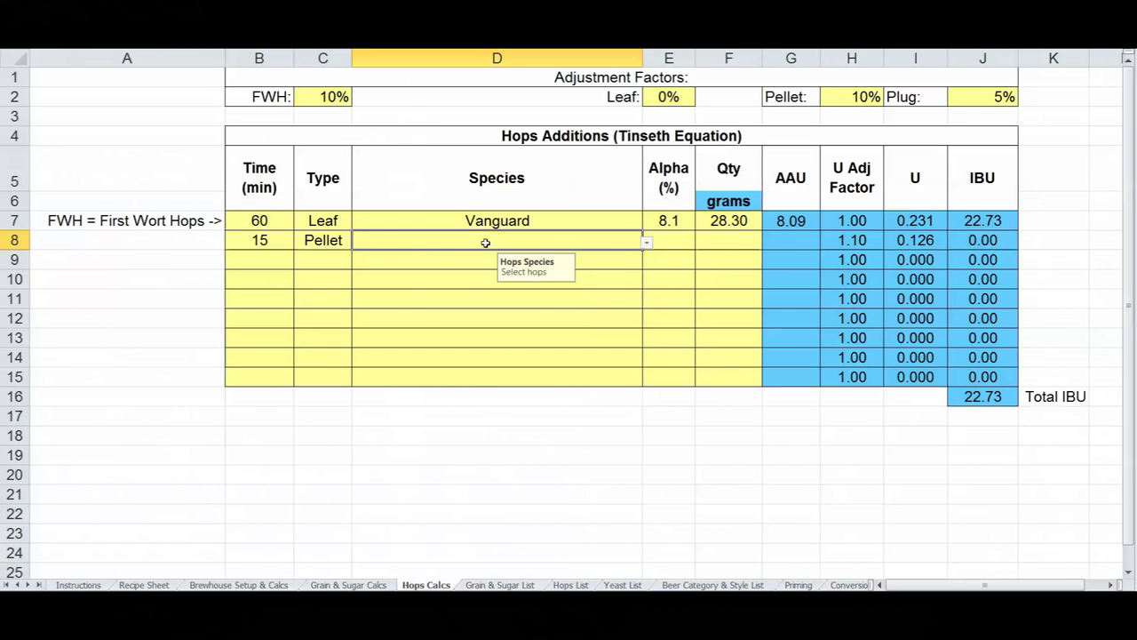
{"action": "left_click", "coordinate": [647, 245]}
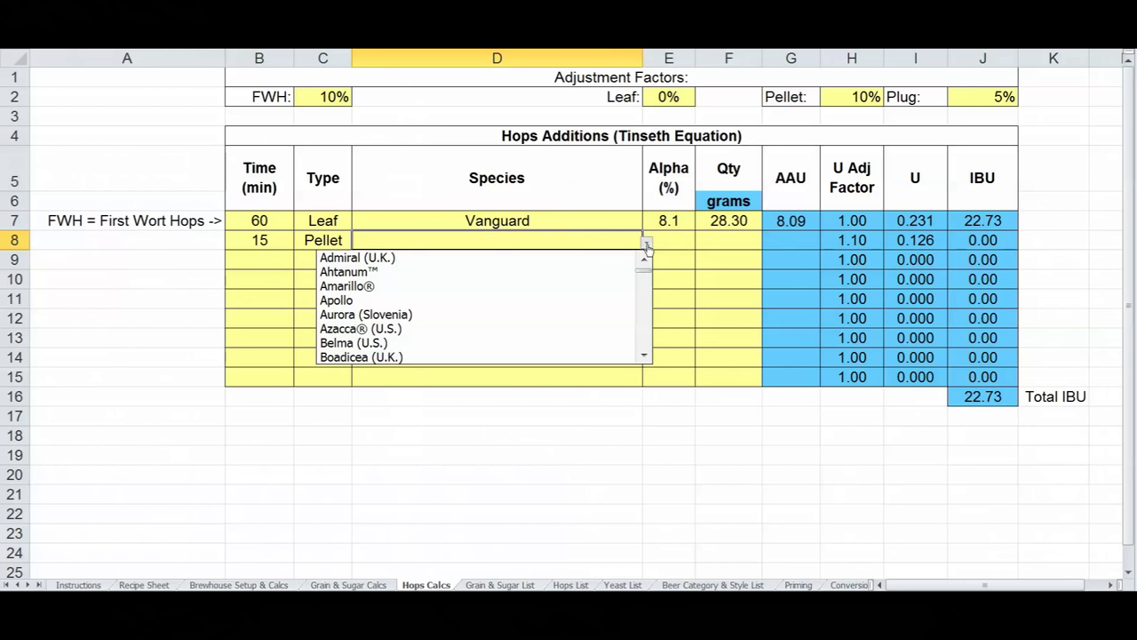
{"action": "left_click", "coordinate": [459, 295]}
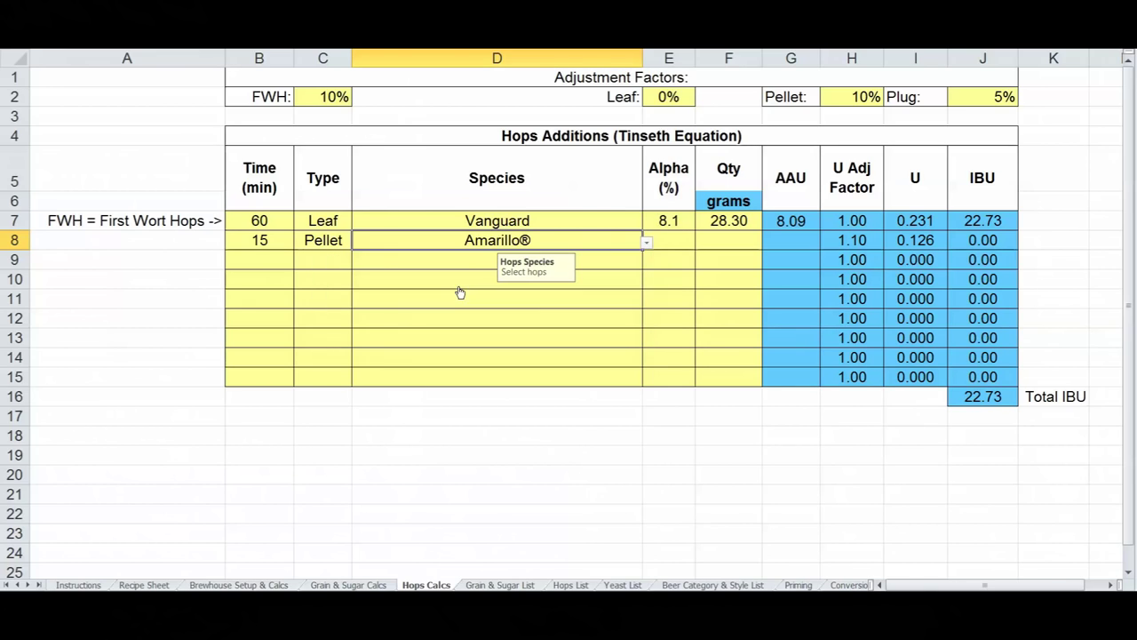
Set the Amarillo® addition's alpha to 12% and its quantity to 28.30 grams, and check the Total IBU
{"action": "left_click", "coordinate": [681, 243]}
{"action": "type", "text": "12"}
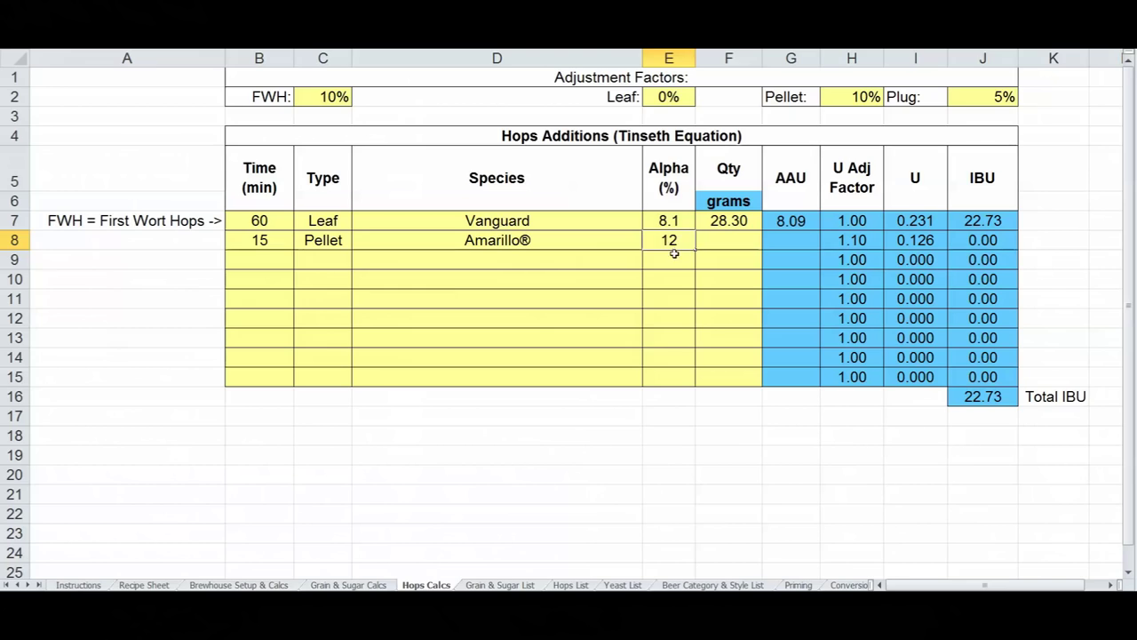
{"action": "key", "text": "Return"}
{"action": "left_click", "coordinate": [715, 244]}
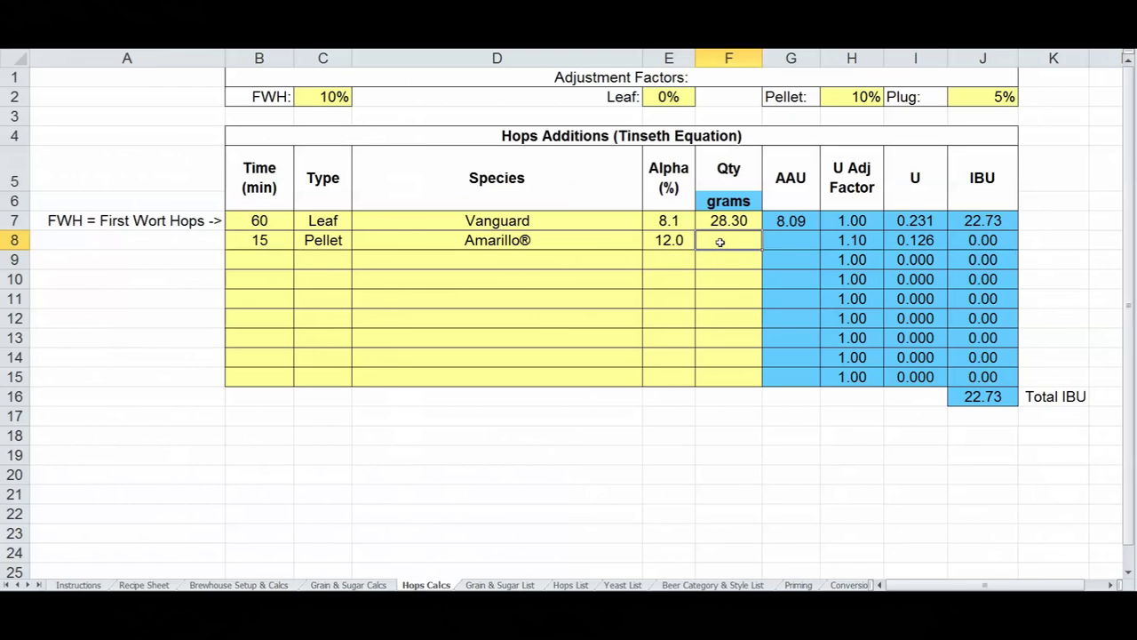
{"action": "type", "text": "28"}
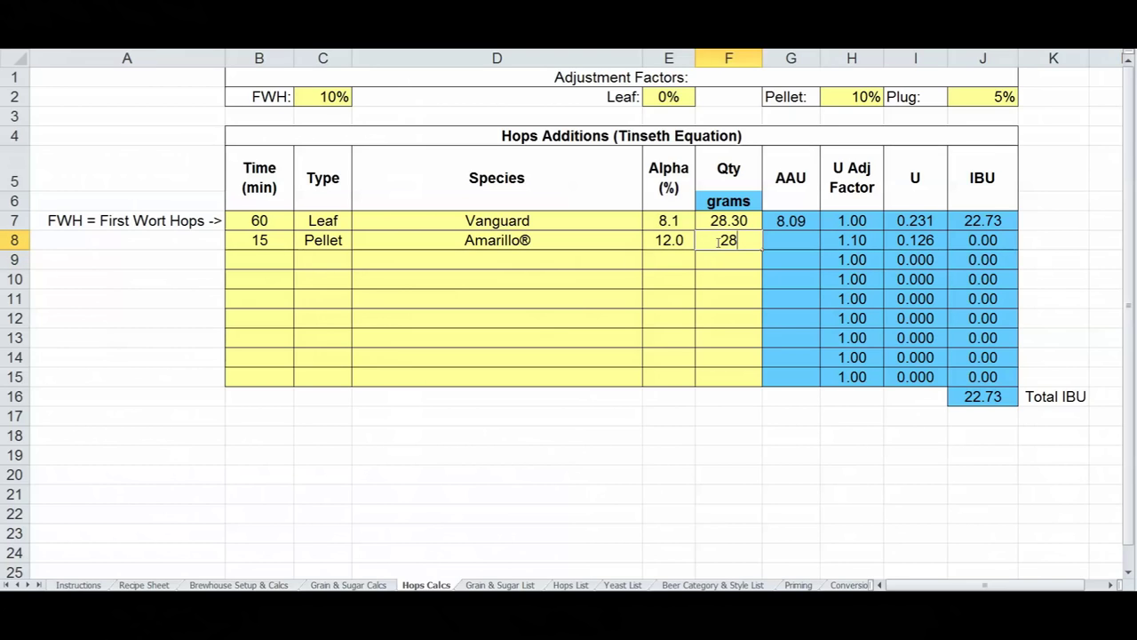
{"action": "type", "text": ".30"}
{"action": "key", "text": "Return"}
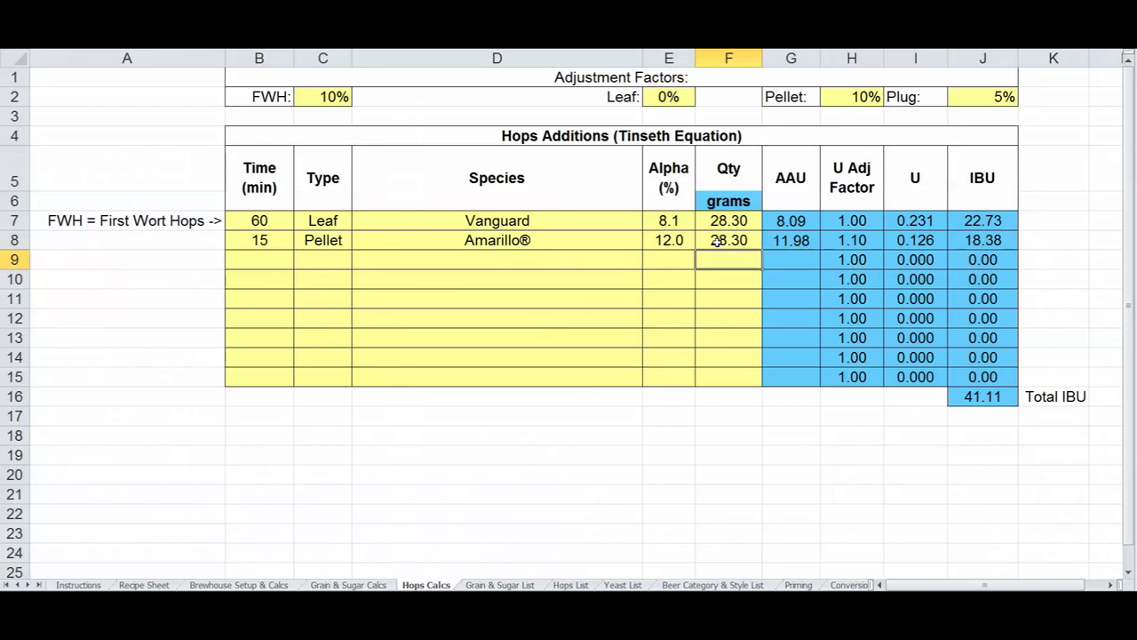
{"action": "left_click", "coordinate": [987, 400]}
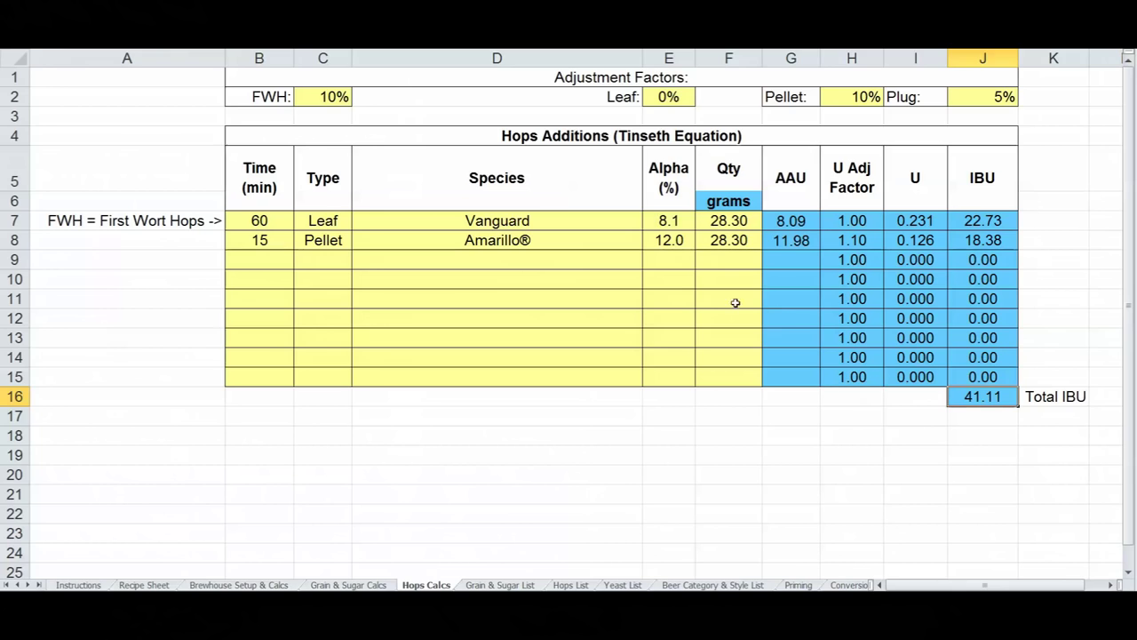
Look through the Grain & Sugar List, Hops List, Yeast List and Beer Category & Style List sheets
{"action": "left_click", "coordinate": [620, 245]}
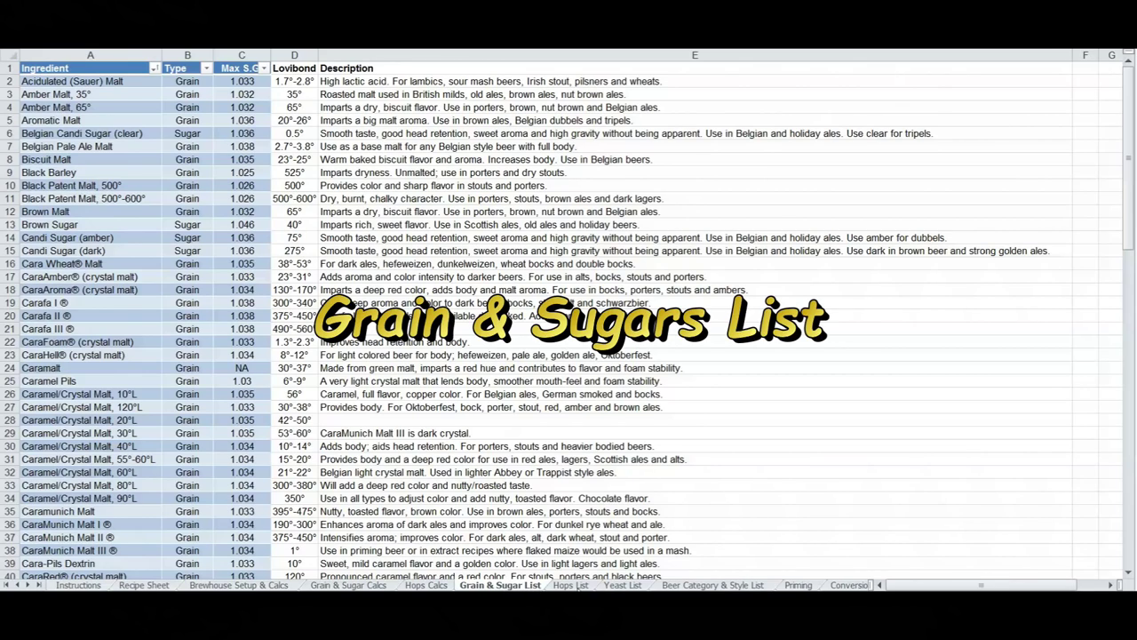
{"action": "left_click", "coordinate": [576, 585]}
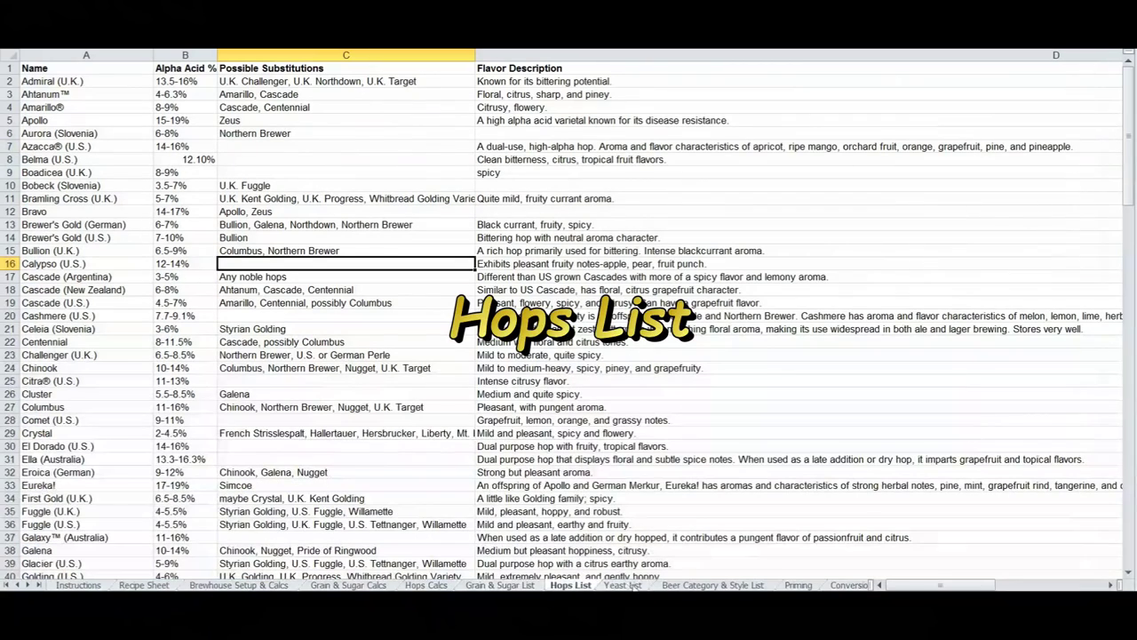
{"action": "left_click", "coordinate": [623, 585]}
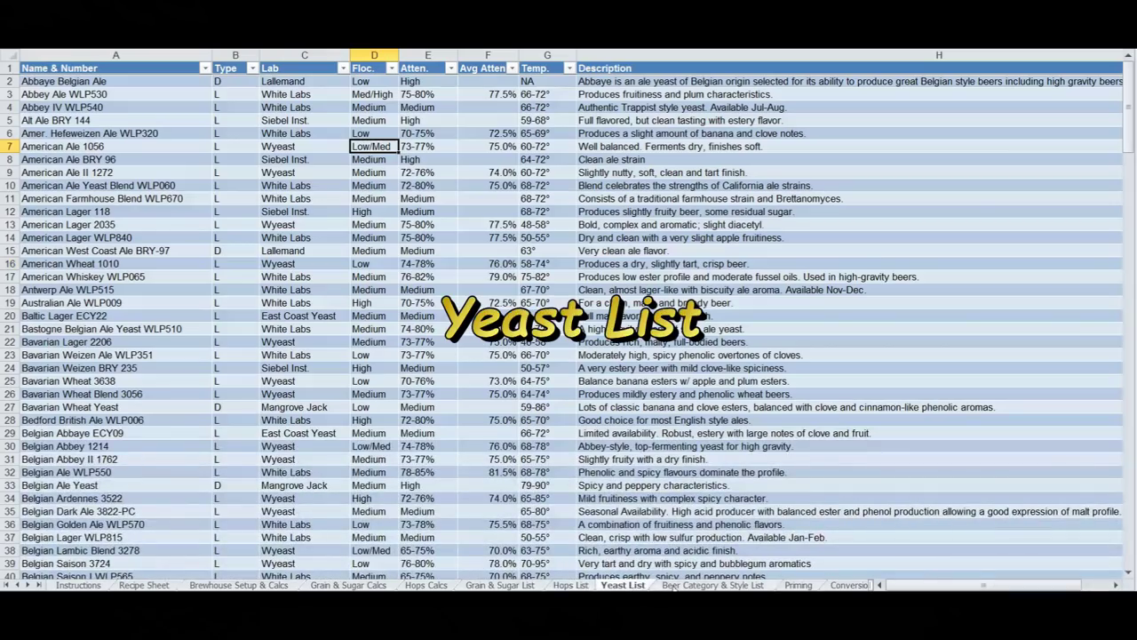
{"action": "left_click", "coordinate": [713, 586]}
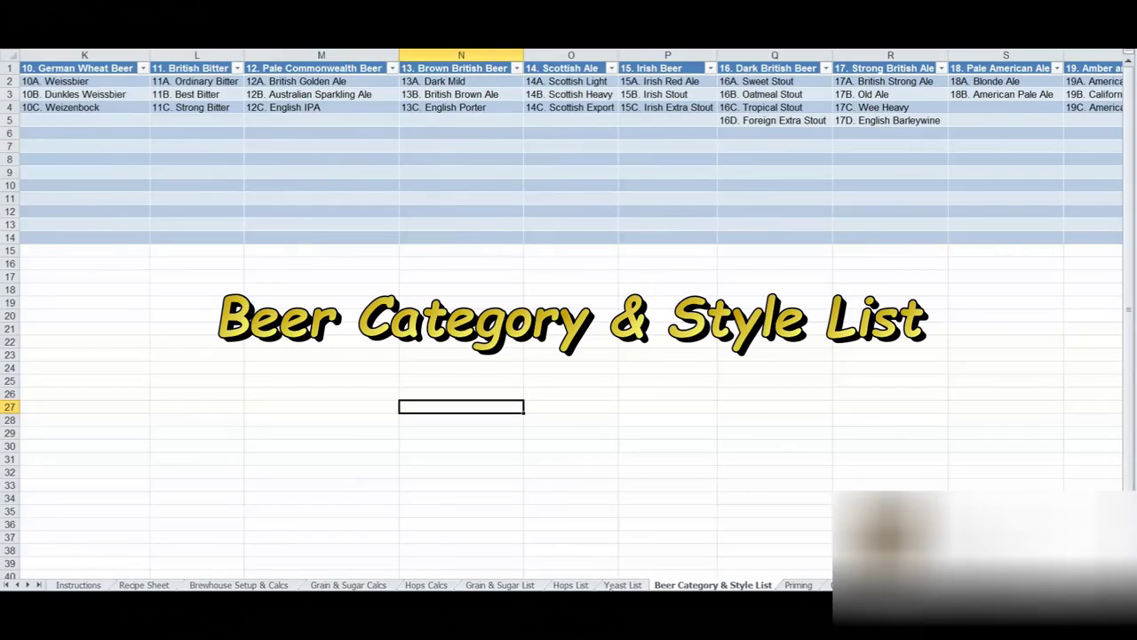
Examine the ingredient names and their grain or sugar types on the Grain & Sugar List sheet
{"action": "left_click", "coordinate": [500, 585]}
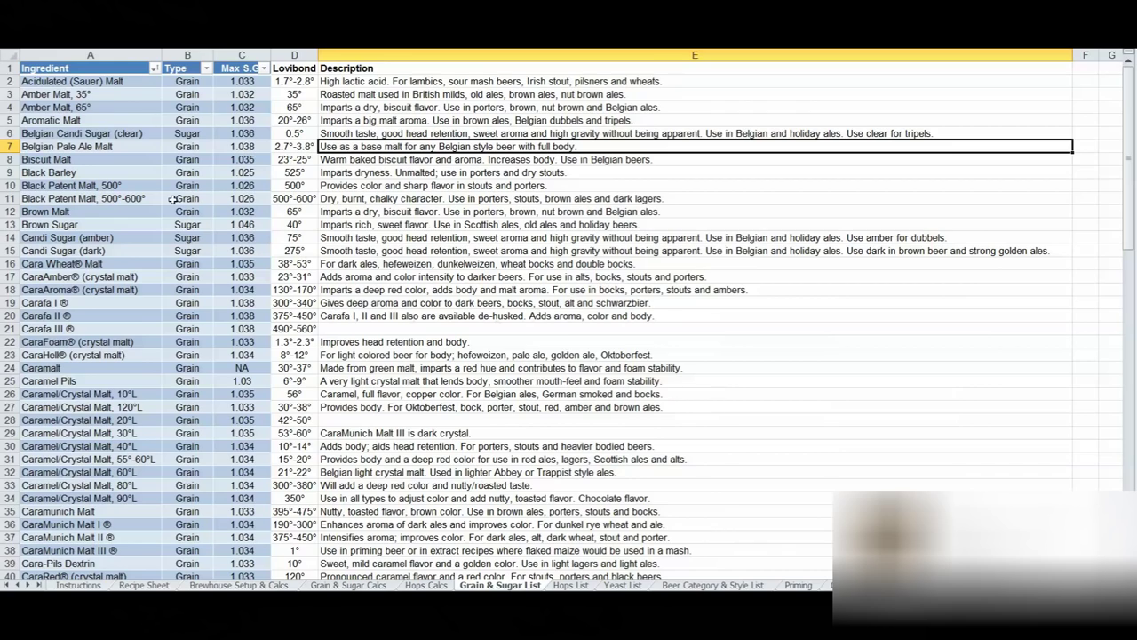
{"action": "left_click", "coordinate": [128, 176]}
{"action": "left_click", "coordinate": [122, 214]}
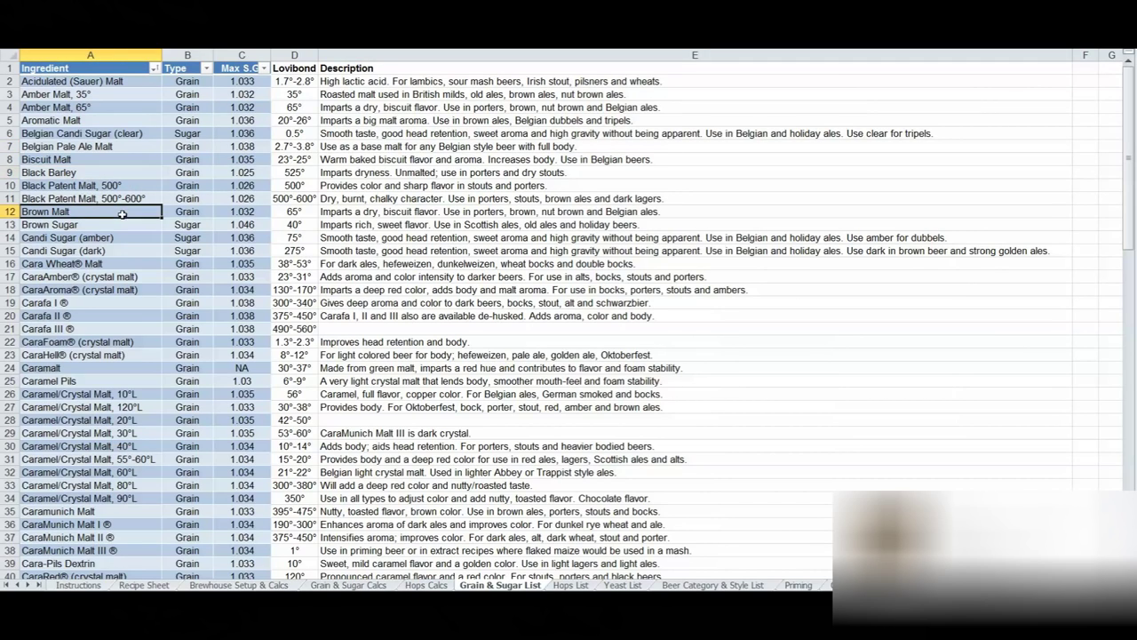
{"action": "left_click", "coordinate": [104, 236]}
{"action": "left_click", "coordinate": [184, 252]}
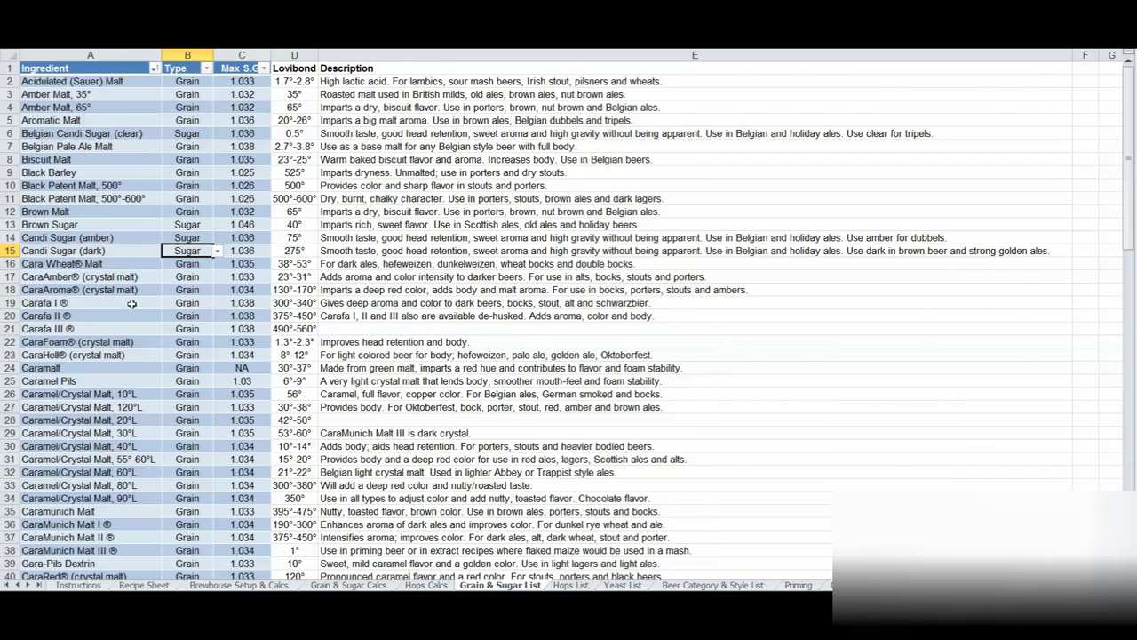
{"action": "left_click", "coordinate": [105, 343]}
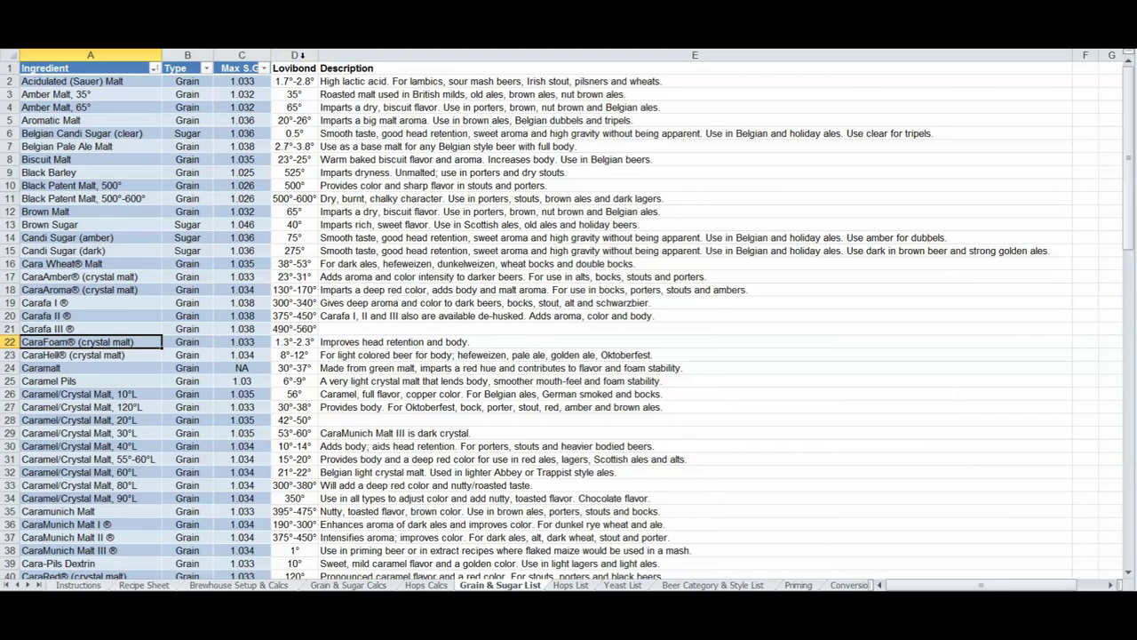
Check the sheet protection options available for the Grain & Sugar List sheet
{"action": "key", "text": "alt+r"}
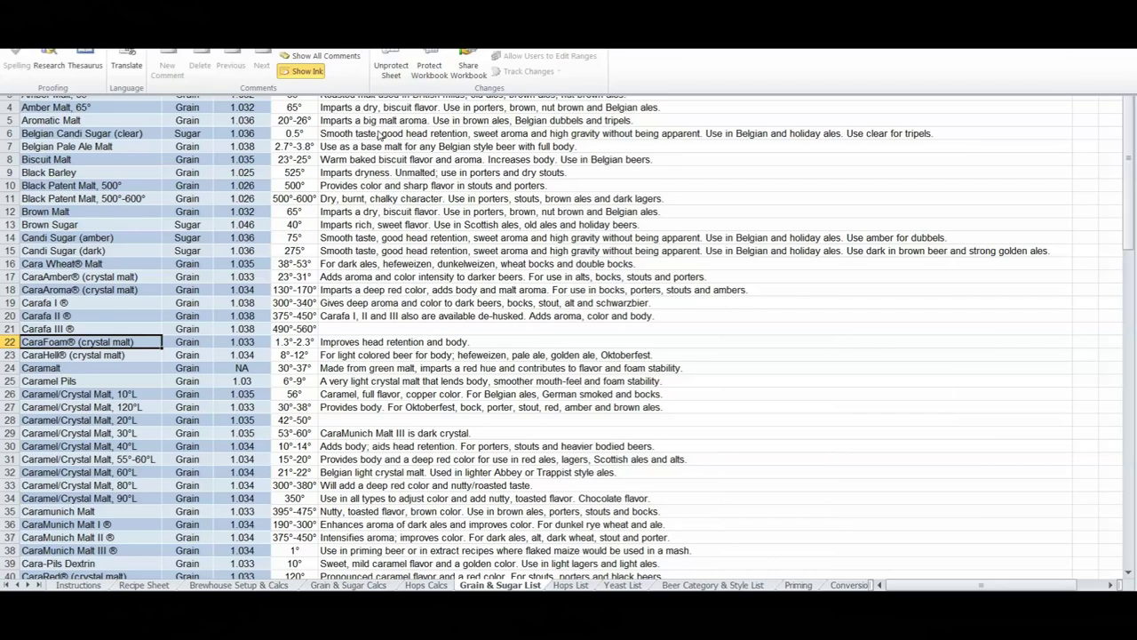
{"action": "left_click", "coordinate": [411, 127]}
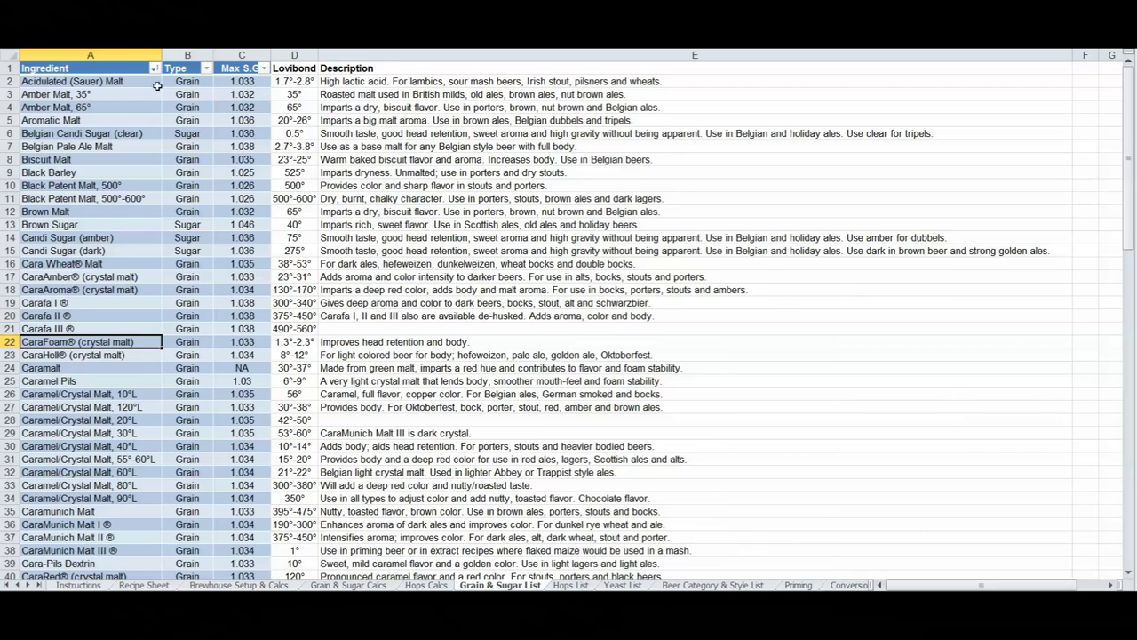
Filter the Type column of the Grain & Sugar List to show only Sugar entries
{"action": "left_click", "coordinate": [207, 69]}
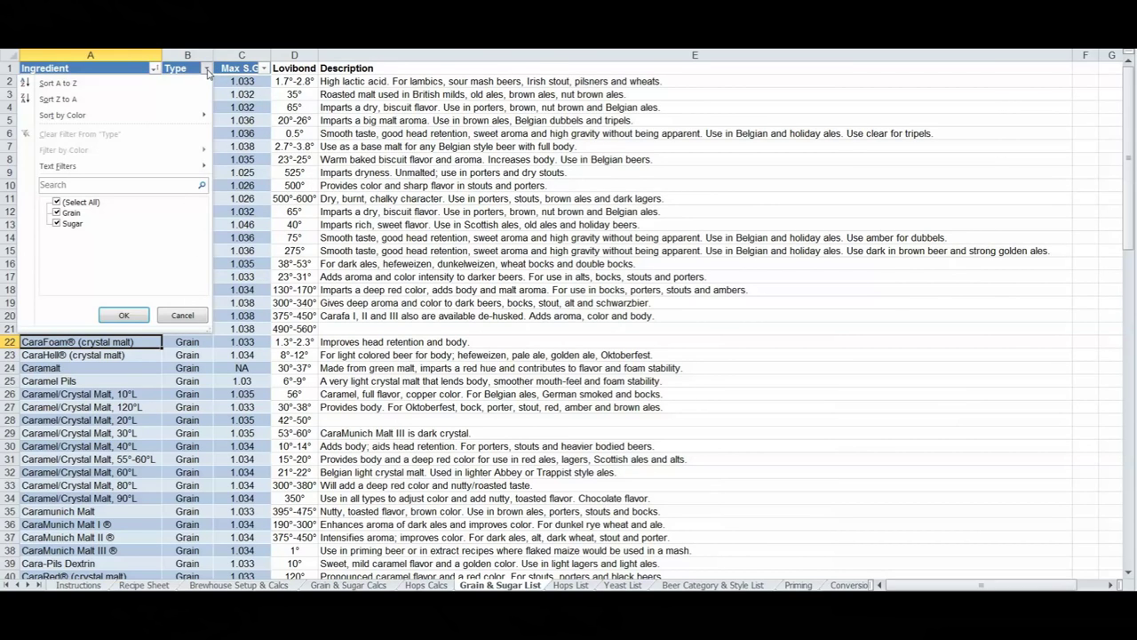
{"action": "left_click", "coordinate": [56, 213]}
{"action": "left_click", "coordinate": [123, 314]}
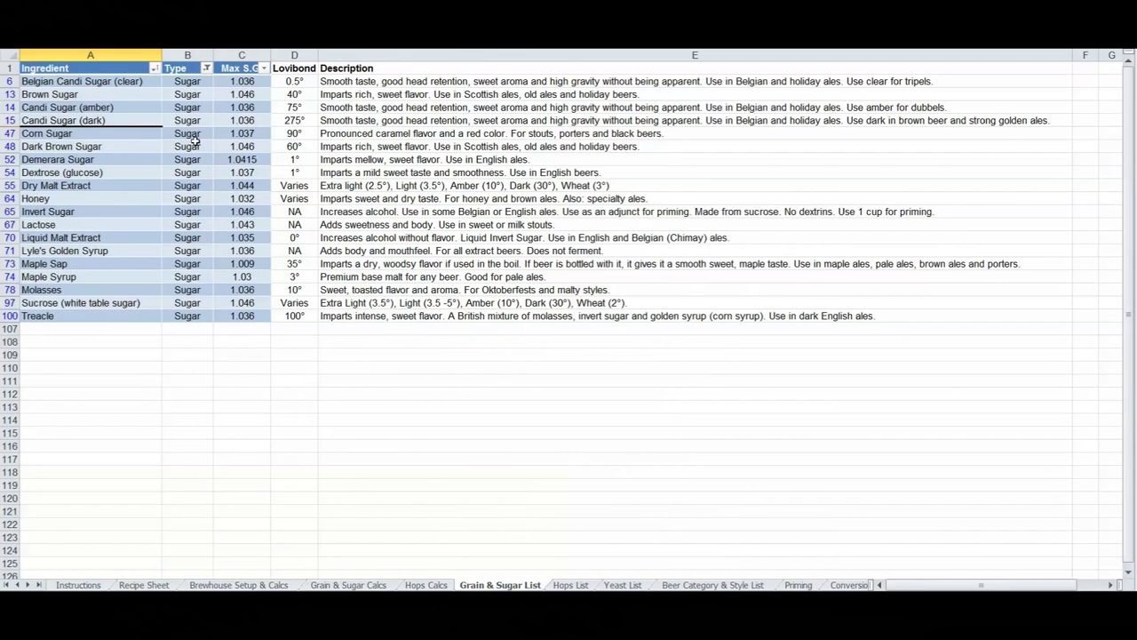
Switch the Type filter on the Grain & Sugar List to show only Grain entries
{"action": "left_click", "coordinate": [208, 69]}
{"action": "left_click", "coordinate": [57, 213]}
{"action": "left_click", "coordinate": [57, 224]}
{"action": "left_click", "coordinate": [123, 315]}
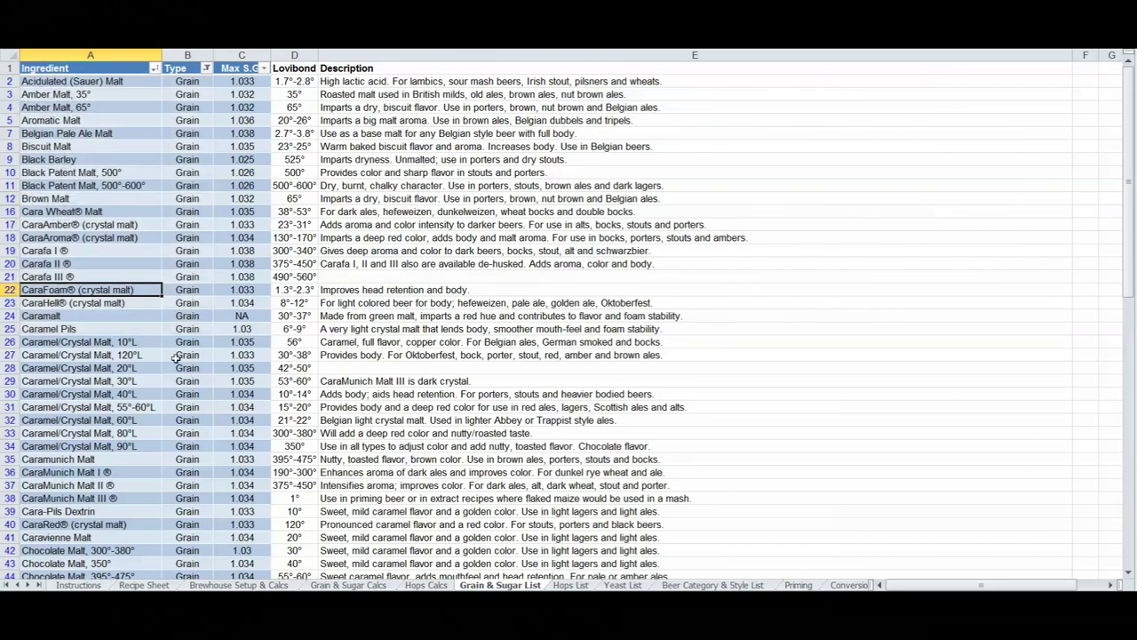
Reset the Type filter so both Grain and Sugar entries are listed again
{"action": "left_click", "coordinate": [206, 67]}
{"action": "left_click", "coordinate": [57, 202]}
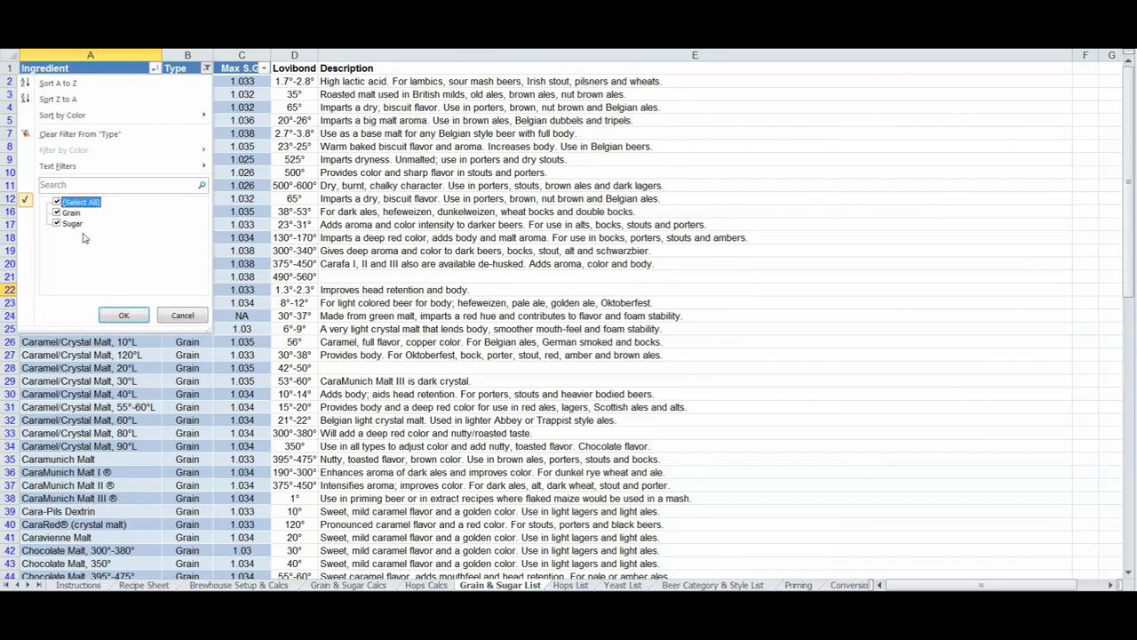
{"action": "left_click", "coordinate": [123, 314]}
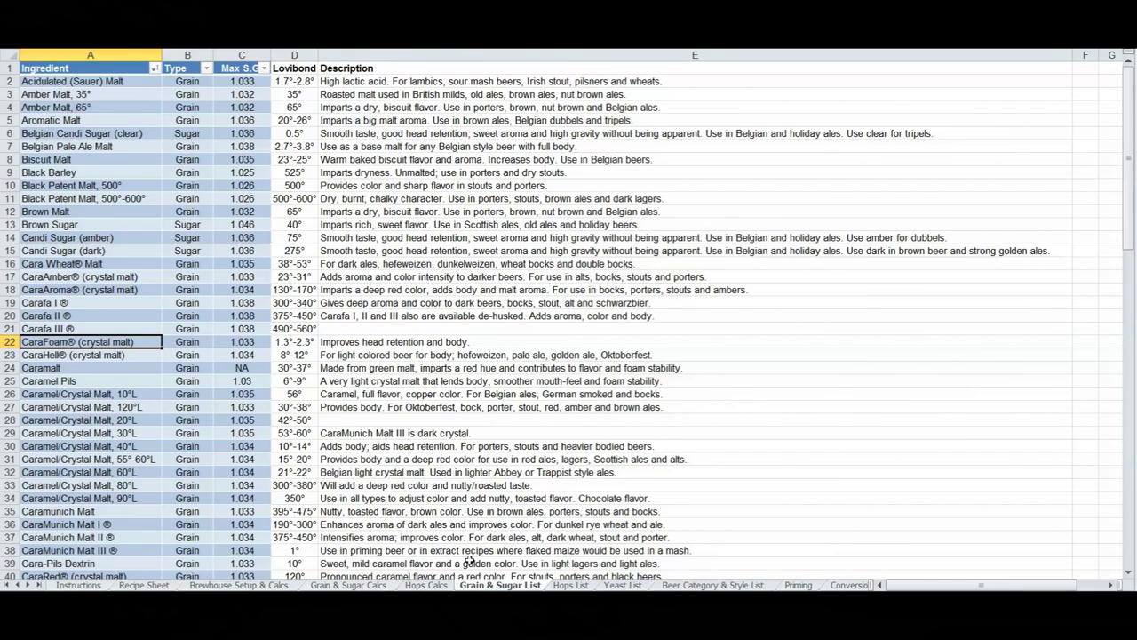
Examine the hop names, alpha acid percentages, possible substitutions and flavor descriptions on the Hops List sheet
{"action": "left_click", "coordinate": [571, 585]}
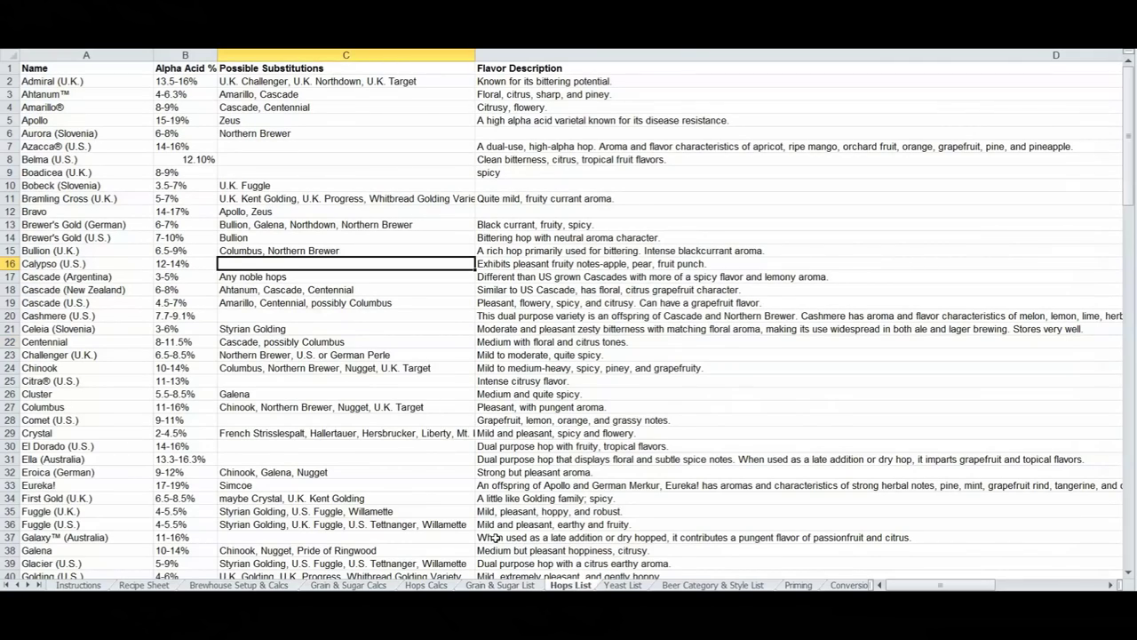
{"action": "left_click_drag", "start_coordinate": [125, 85], "coordinate": [129, 492]}
{"action": "left_click_drag", "start_coordinate": [306, 82], "coordinate": [308, 354]}
{"action": "left_click_drag", "start_coordinate": [544, 82], "coordinate": [494, 354]}
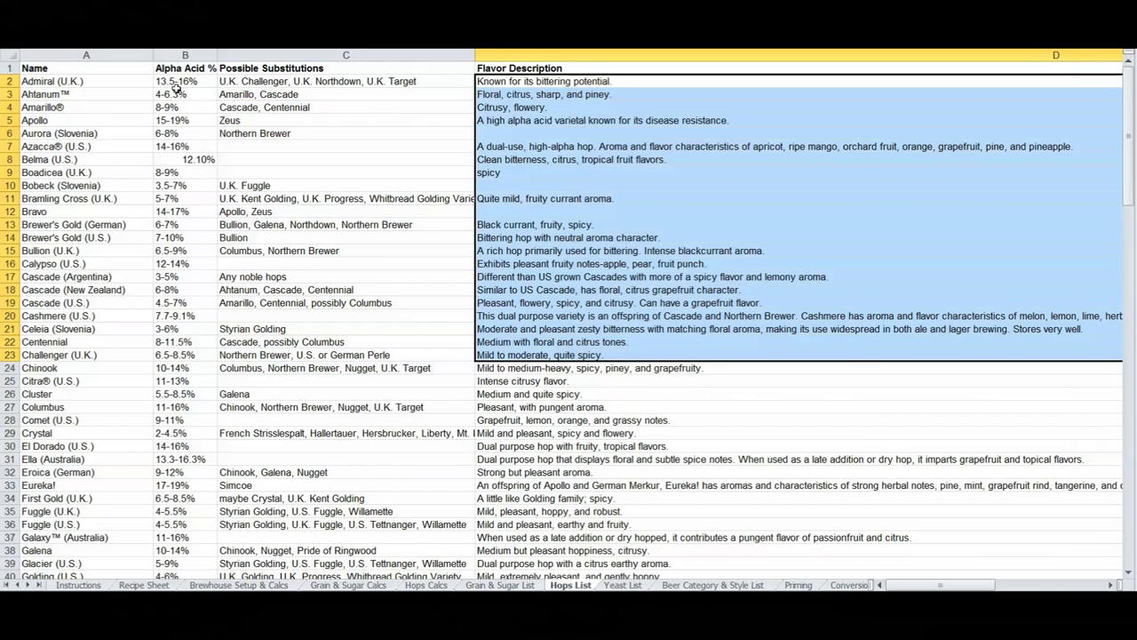
{"action": "left_click", "coordinate": [395, 120]}
{"action": "left_click_drag", "start_coordinate": [94, 81], "coordinate": [85, 394]}
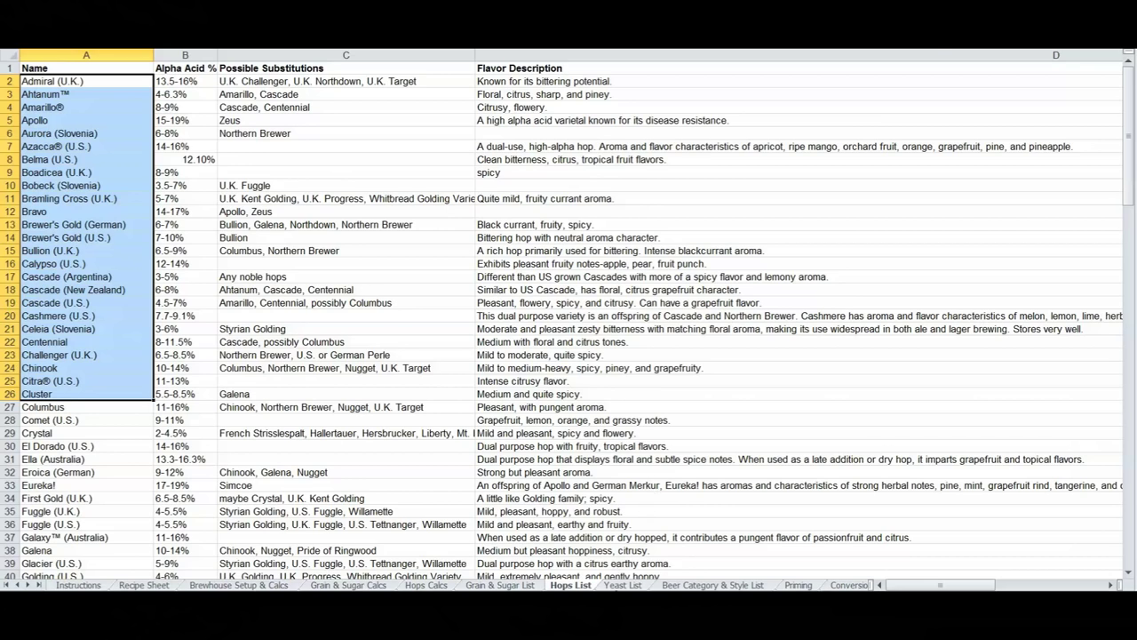
Filter the Lab column on the Yeast List sheet to show only Wyeast strains
{"action": "left_click", "coordinate": [622, 585]}
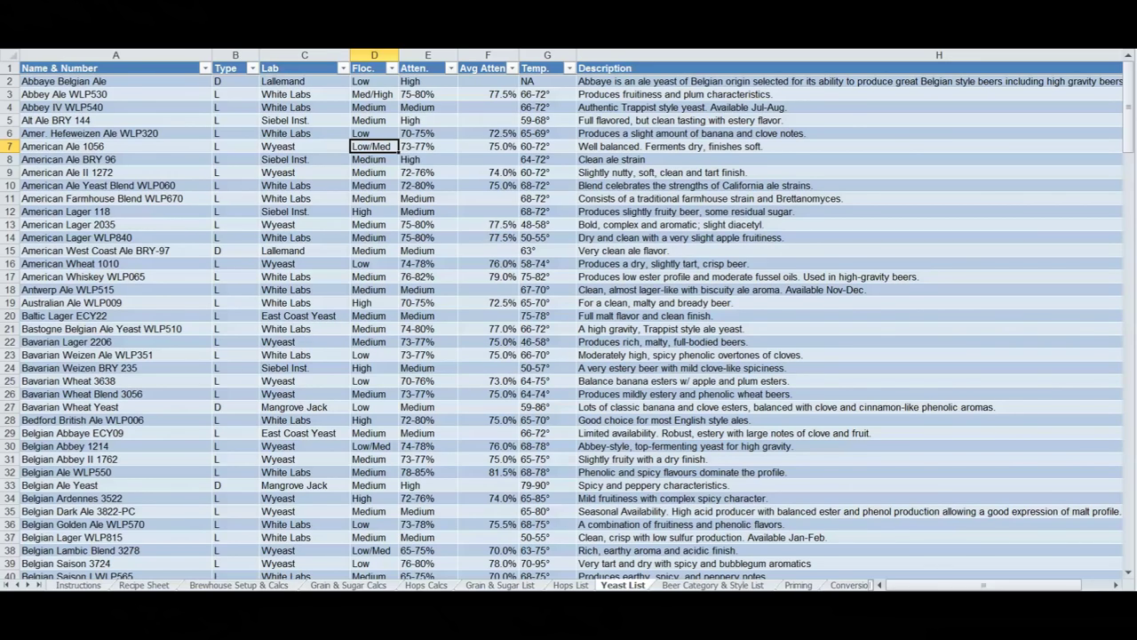
{"action": "left_click", "coordinate": [344, 72]}
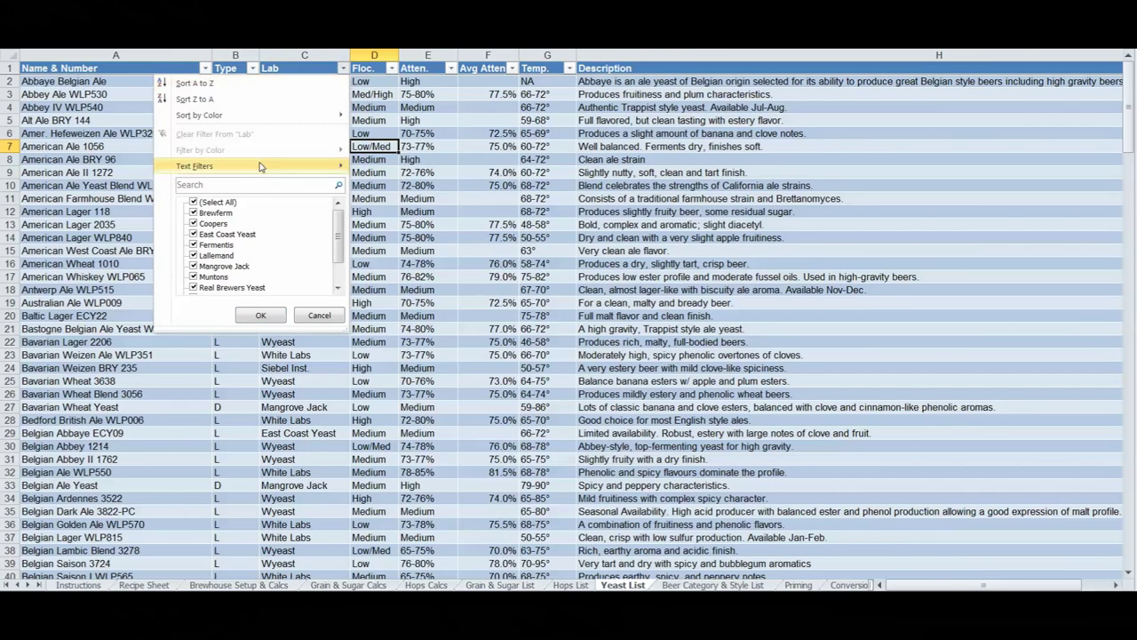
{"action": "left_click", "coordinate": [193, 203]}
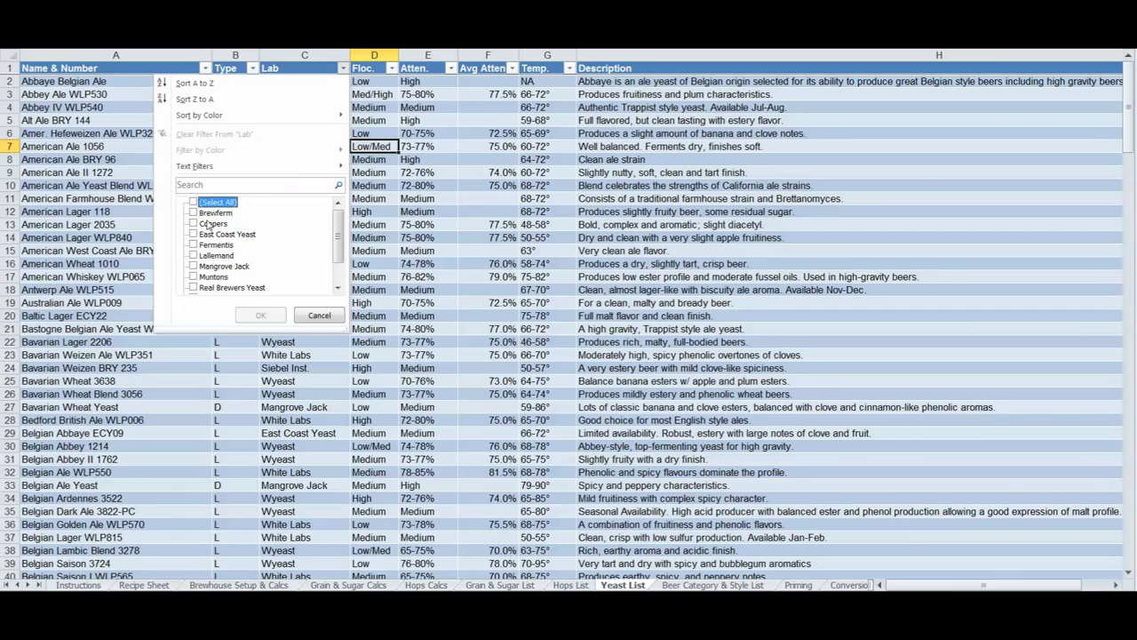
{"action": "left_click_drag", "start_coordinate": [338, 242], "coordinate": [339, 259]}
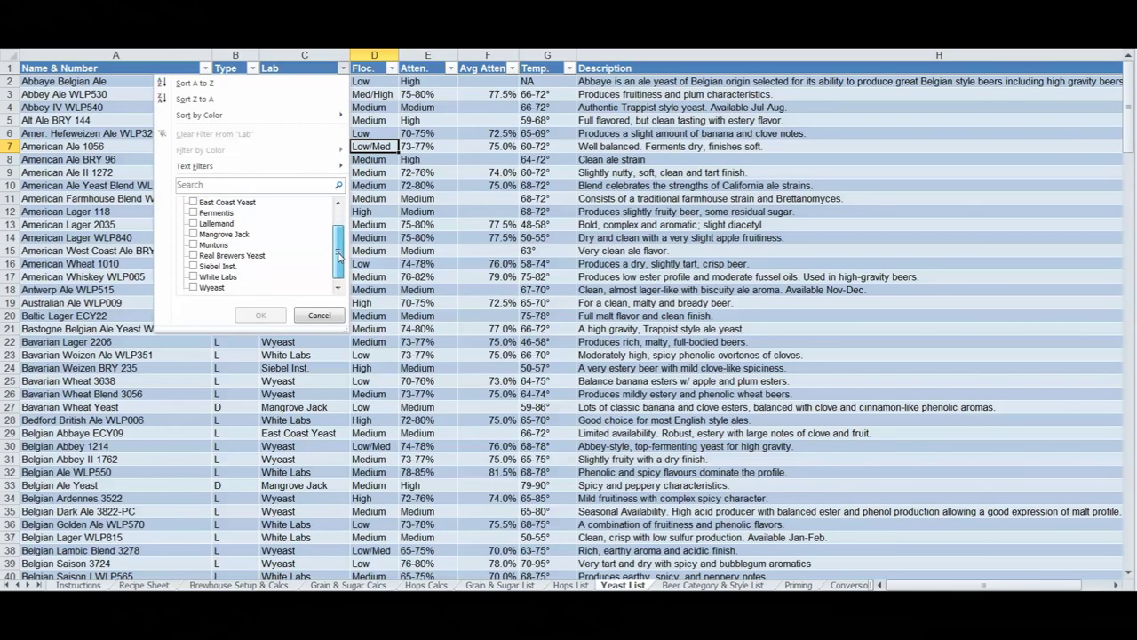
{"action": "left_click", "coordinate": [205, 287]}
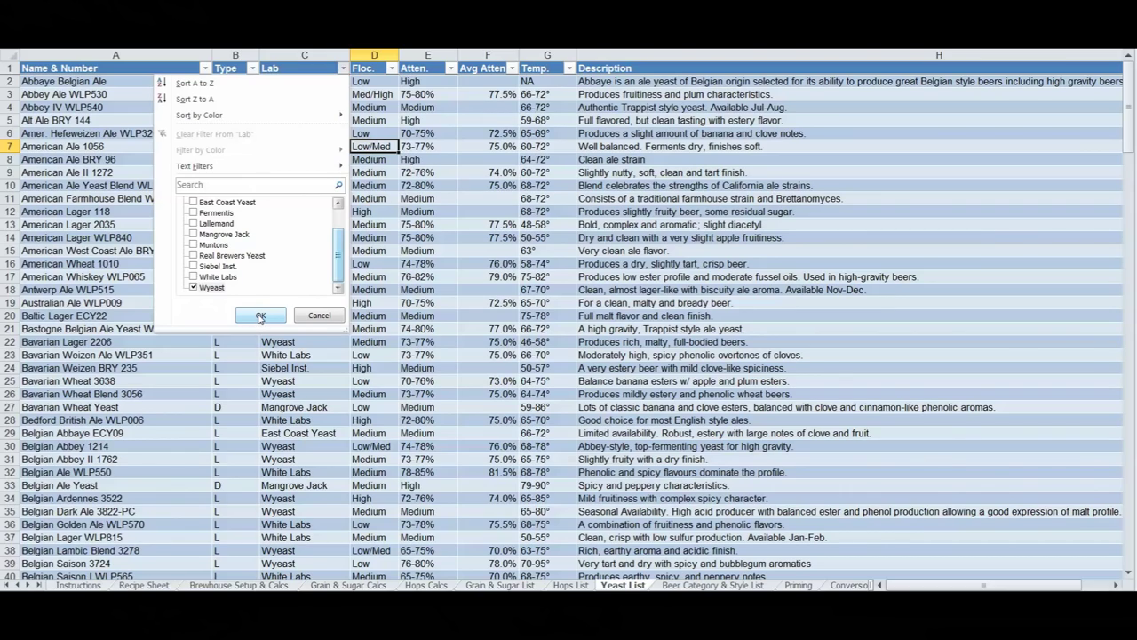
{"action": "left_click", "coordinate": [260, 316]}
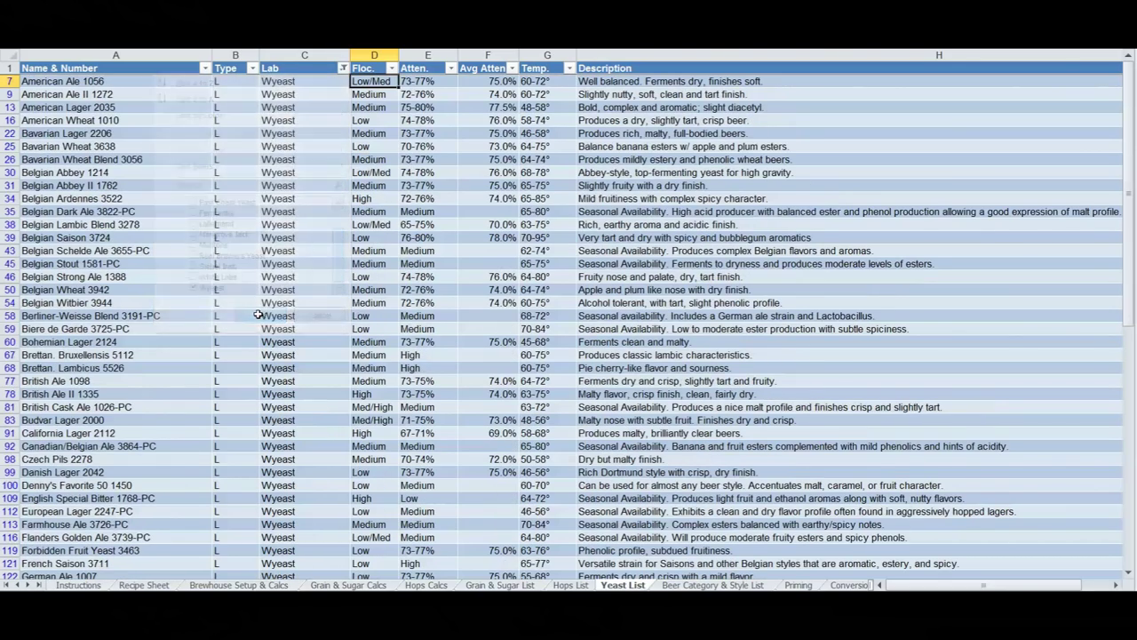
{"action": "mouse_move", "coordinate": [1133, 108]}
{"action": "left_mouse_down"}
{"action": "mouse_move", "coordinate": [1132, 133]}
{"action": "mouse_move", "coordinate": [1131, 107]}
{"action": "left_mouse_up"}
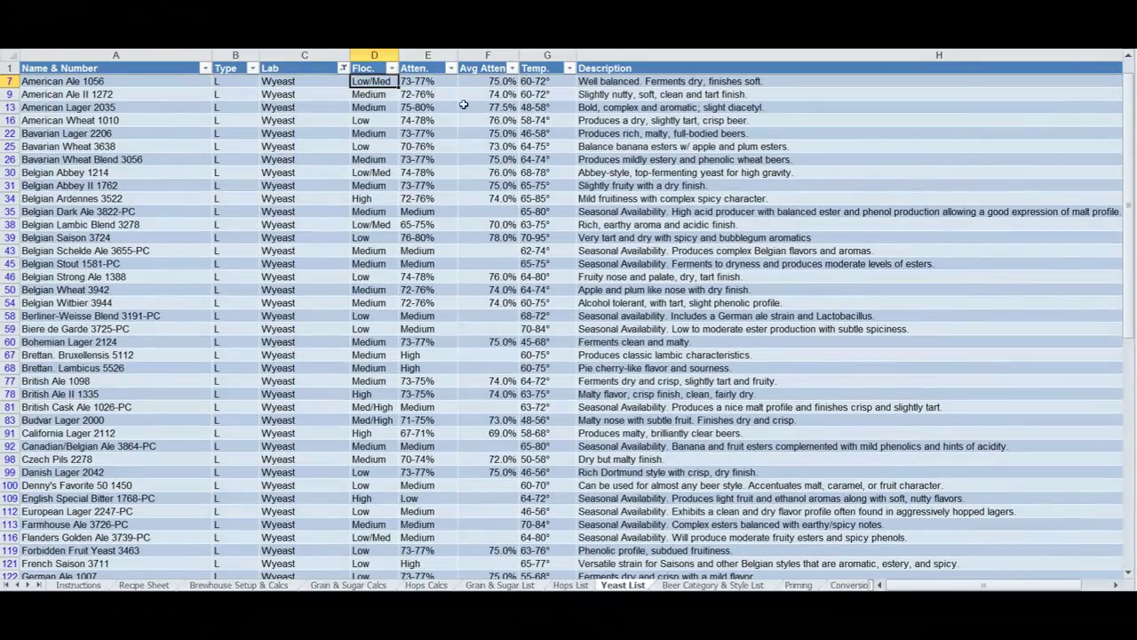
Change the Yeast List's Lab filter to show only Muntons strains
{"action": "left_click", "coordinate": [343, 67]}
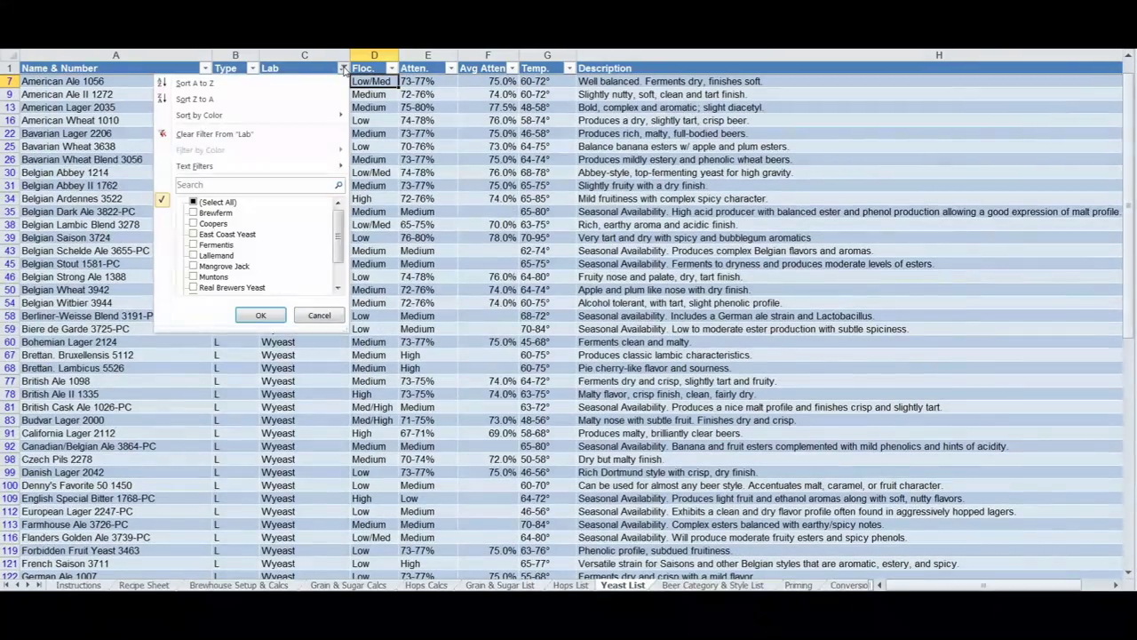
{"action": "left_click", "coordinate": [193, 203]}
{"action": "left_click", "coordinate": [194, 203]}
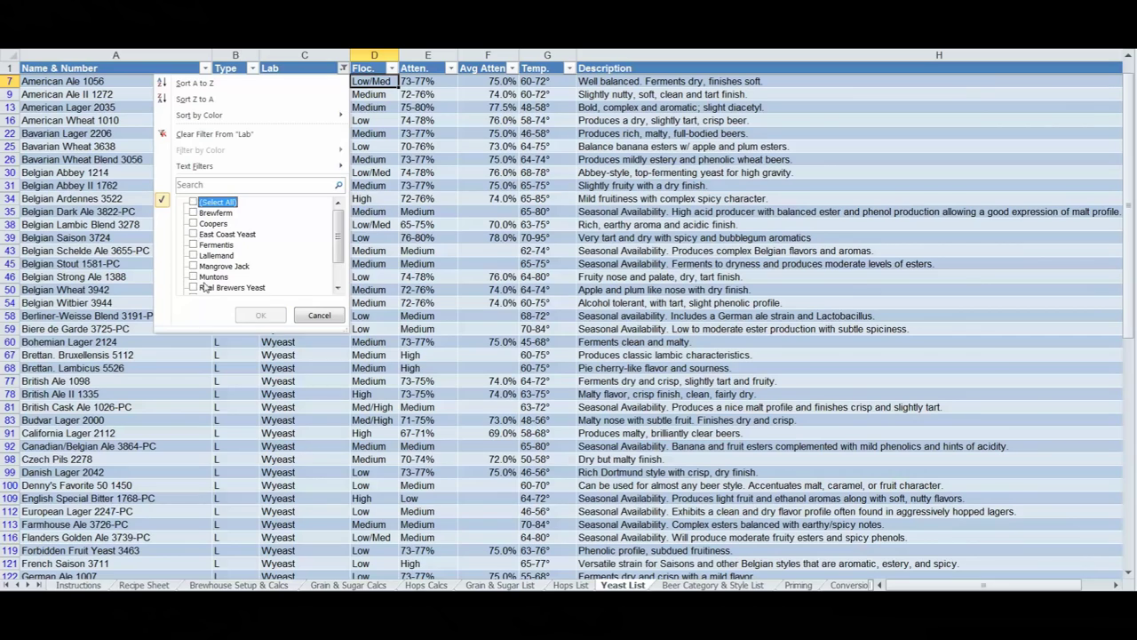
{"action": "left_click", "coordinate": [194, 277]}
{"action": "left_click", "coordinate": [267, 318]}
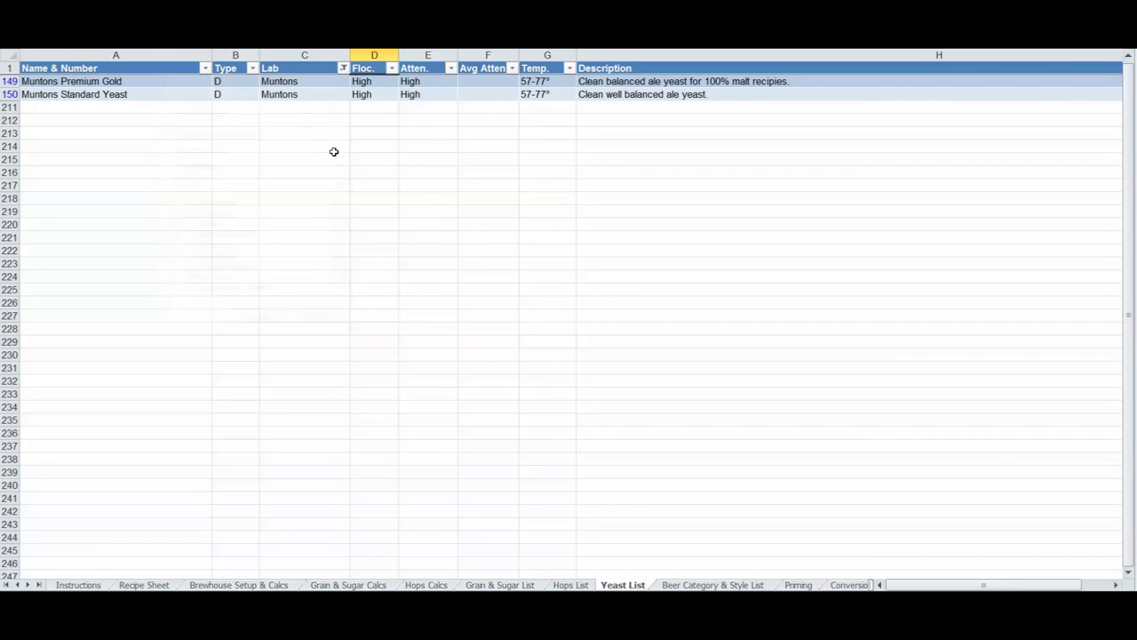
Reset the Lab filter on the Yeast List so the strains of every lab are shown
{"action": "left_click", "coordinate": [343, 68]}
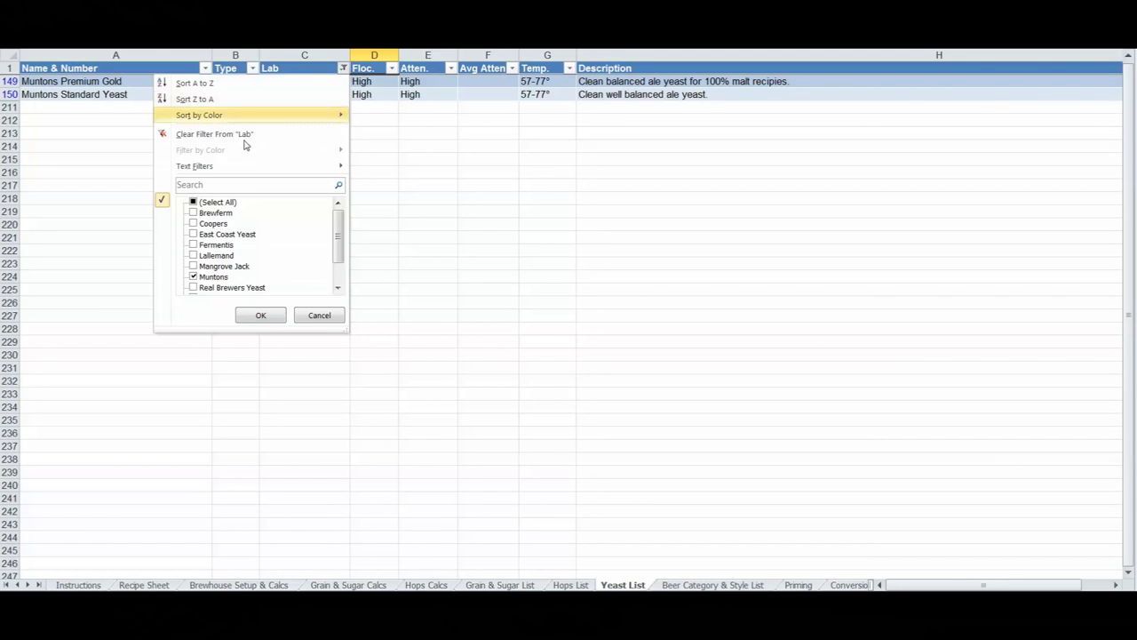
{"action": "left_click", "coordinate": [194, 203]}
{"action": "left_click", "coordinate": [280, 311]}
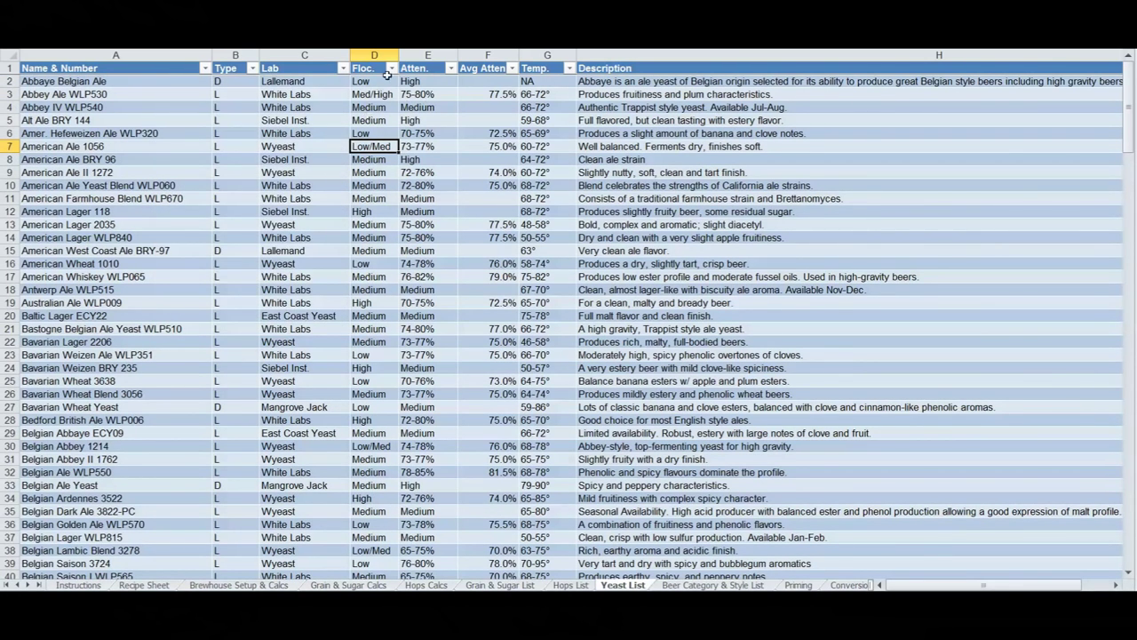
Compare the Avg Atten column with the Atten. column on the Yeast List sheet
{"action": "left_click", "coordinate": [486, 55]}
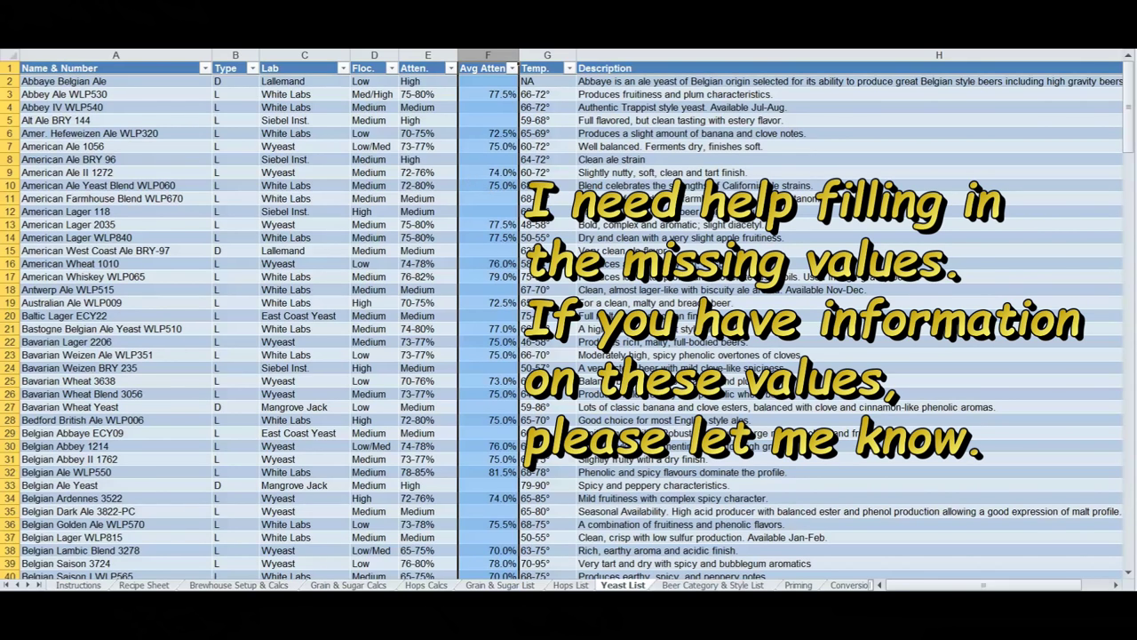
{"action": "left_click", "coordinate": [423, 55]}
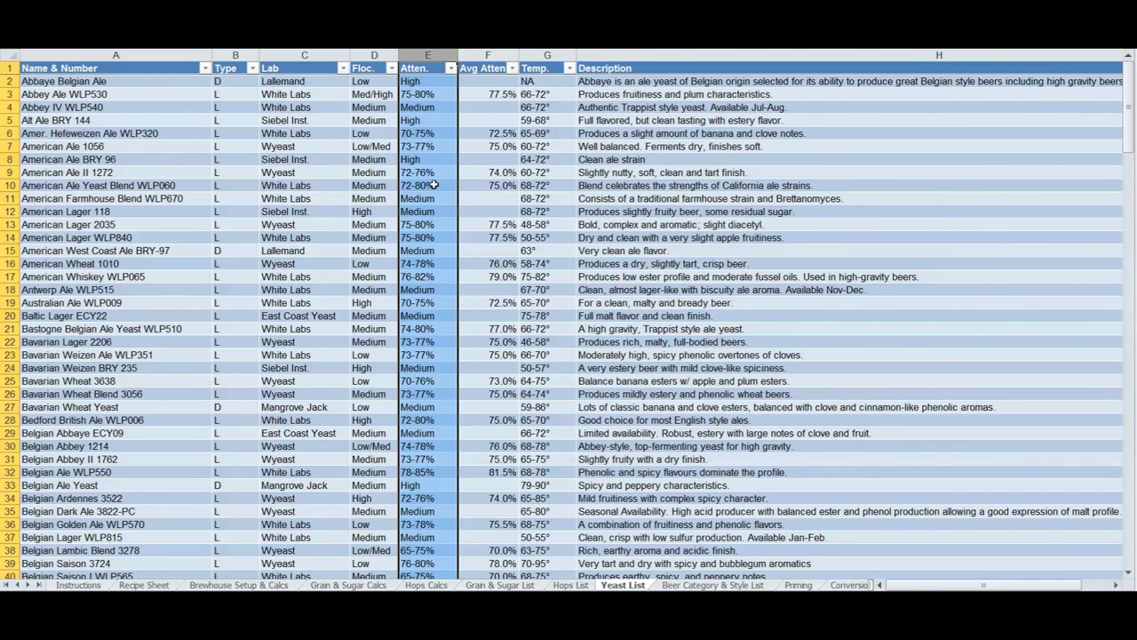
{"action": "left_click", "coordinate": [495, 63]}
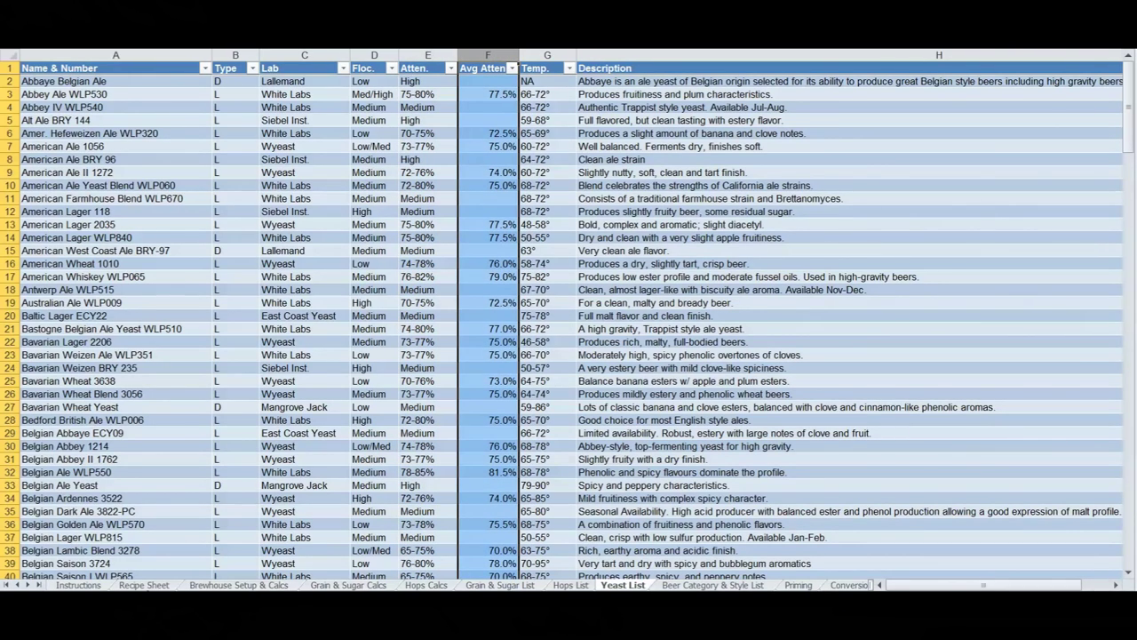
Check the yeast strain's attenuation and the expected apparent attenuation on the Recipe Sheet
{"action": "left_click", "coordinate": [145, 586]}
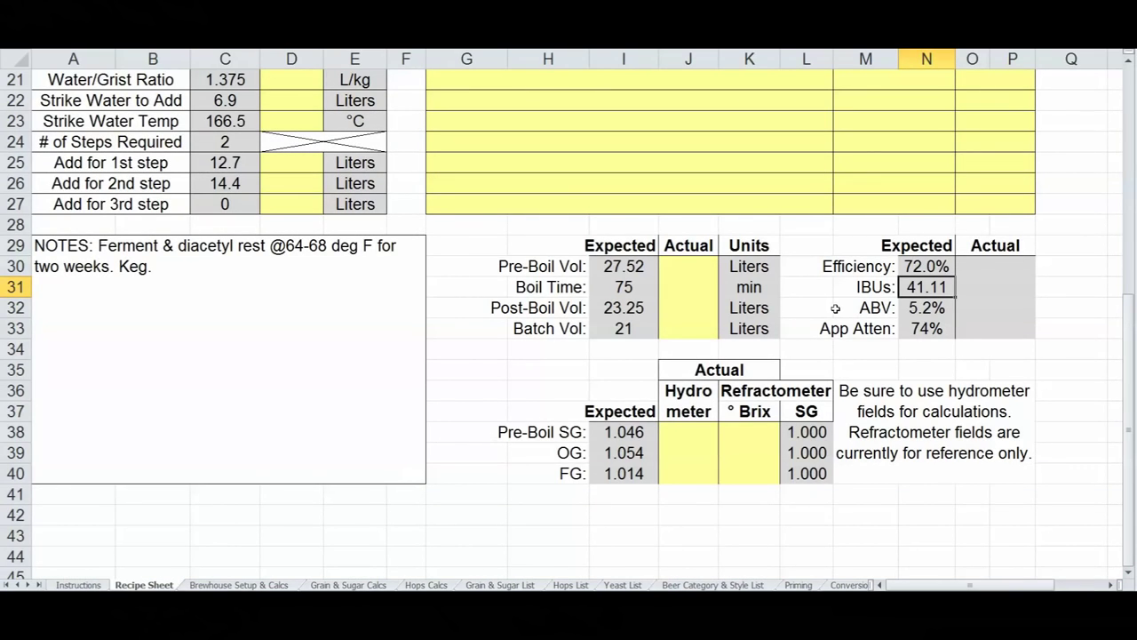
{"action": "scroll", "coordinate": [850, 306], "scroll_direction": "up", "scroll_amount": 1}
{"action": "left_click", "coordinate": [931, 100]}
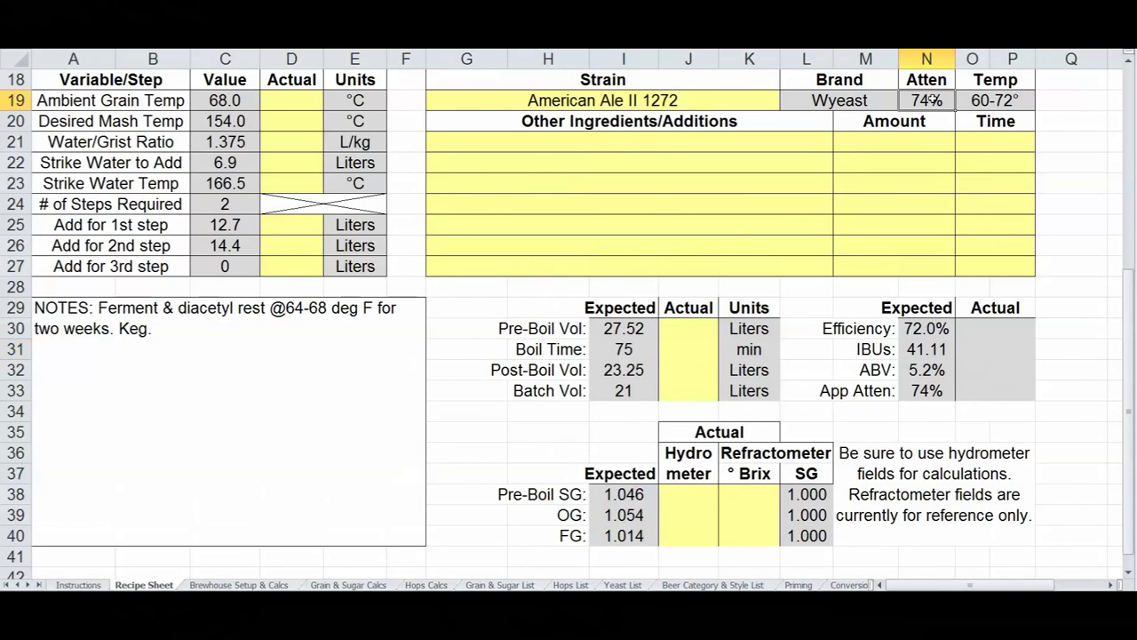
{"action": "left_click", "coordinate": [927, 391]}
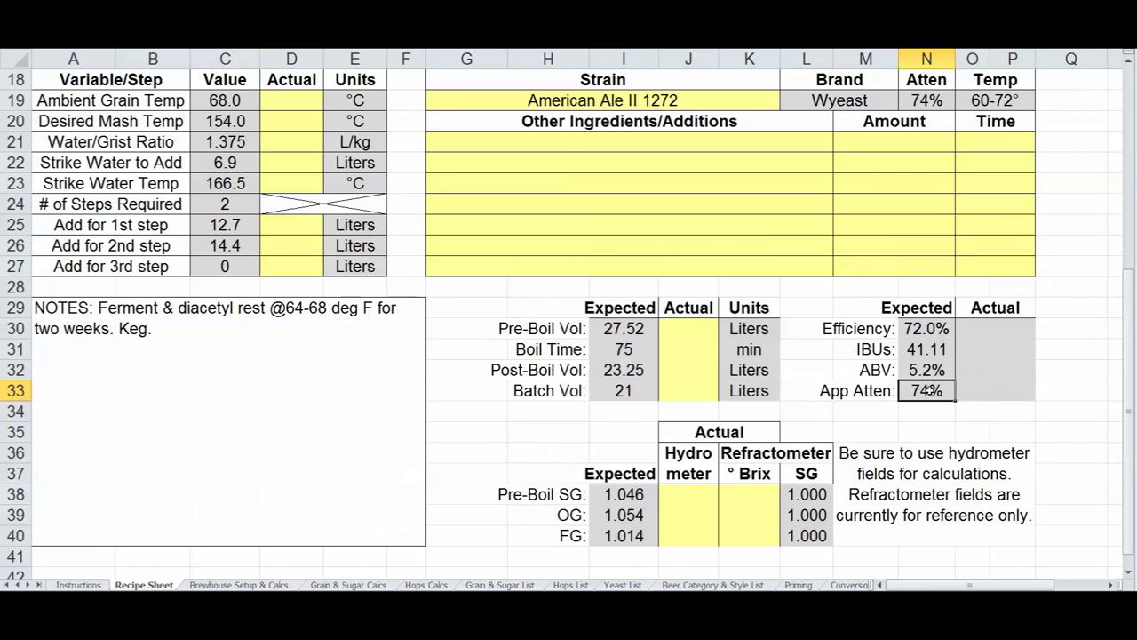
Return to the Yeast List, and view the Beer Category & Style List from its first category, Standard American Beer
{"action": "left_click", "coordinate": [642, 585]}
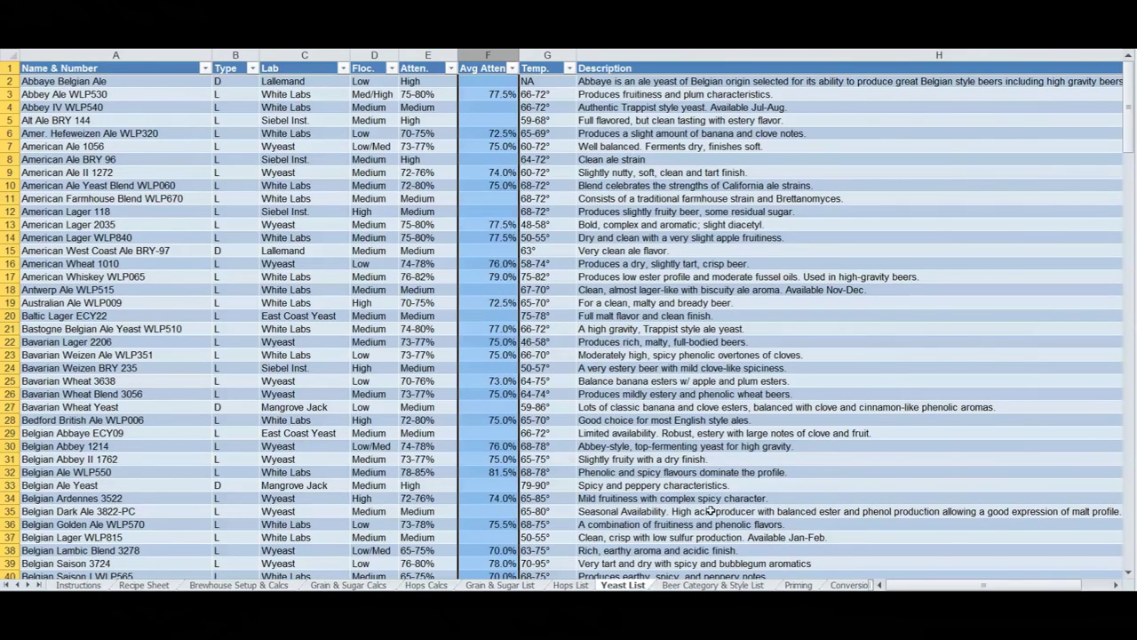
{"action": "left_click", "coordinate": [700, 586]}
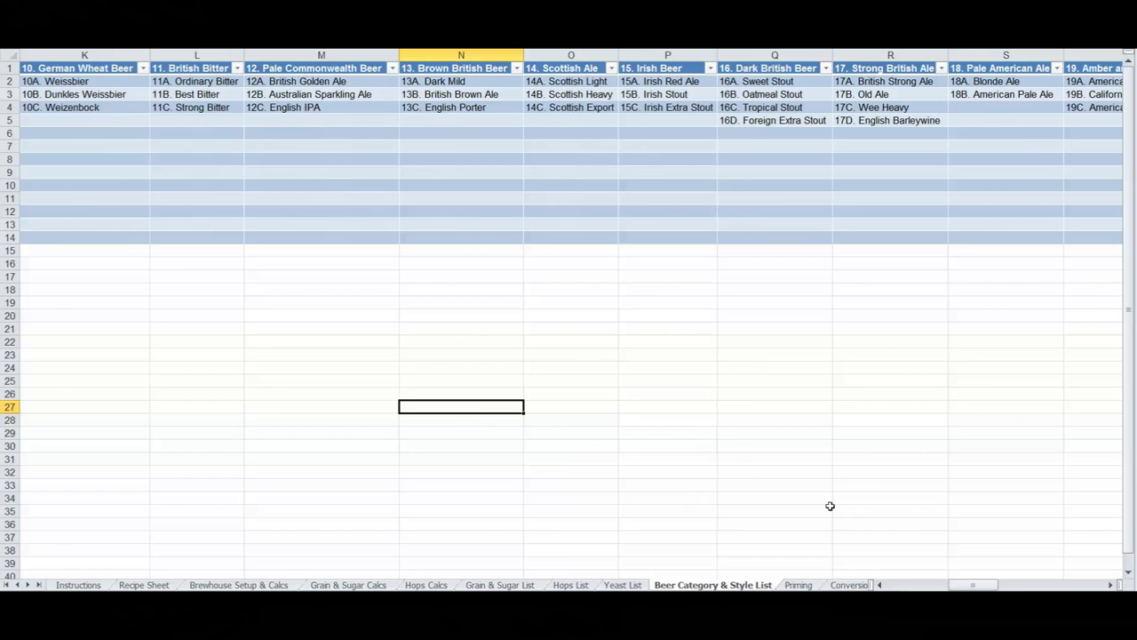
{"action": "left_click_drag", "start_coordinate": [955, 587], "coordinate": [893, 587]}
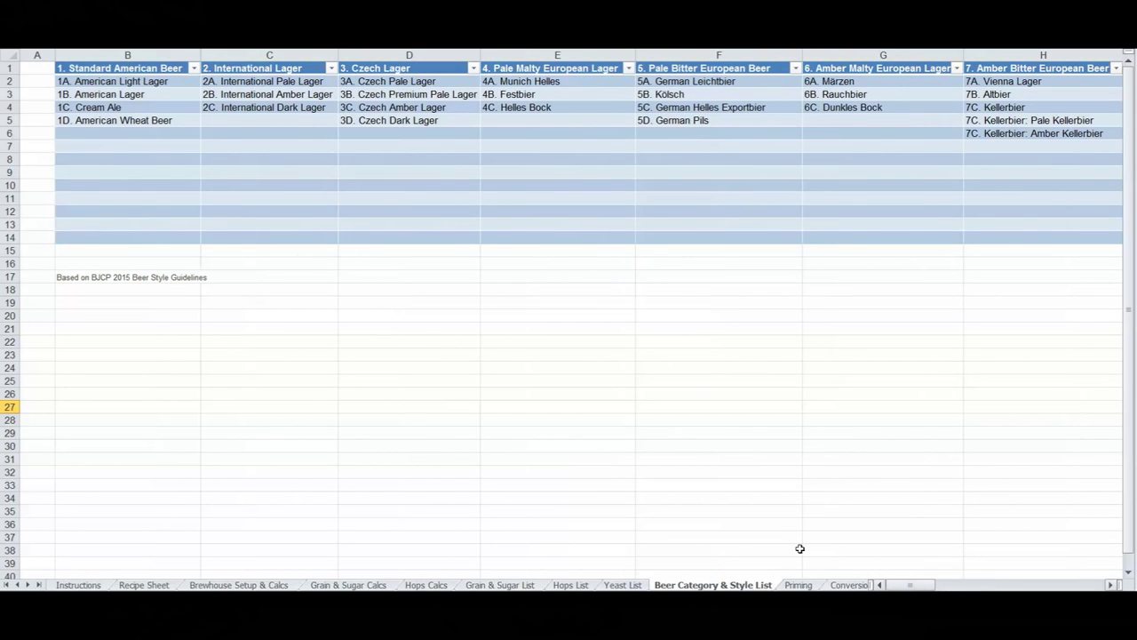
Review the BJCP 2015 source note and the beer category and style list across to 34. Specialty Beer
{"action": "left_click", "coordinate": [140, 280]}
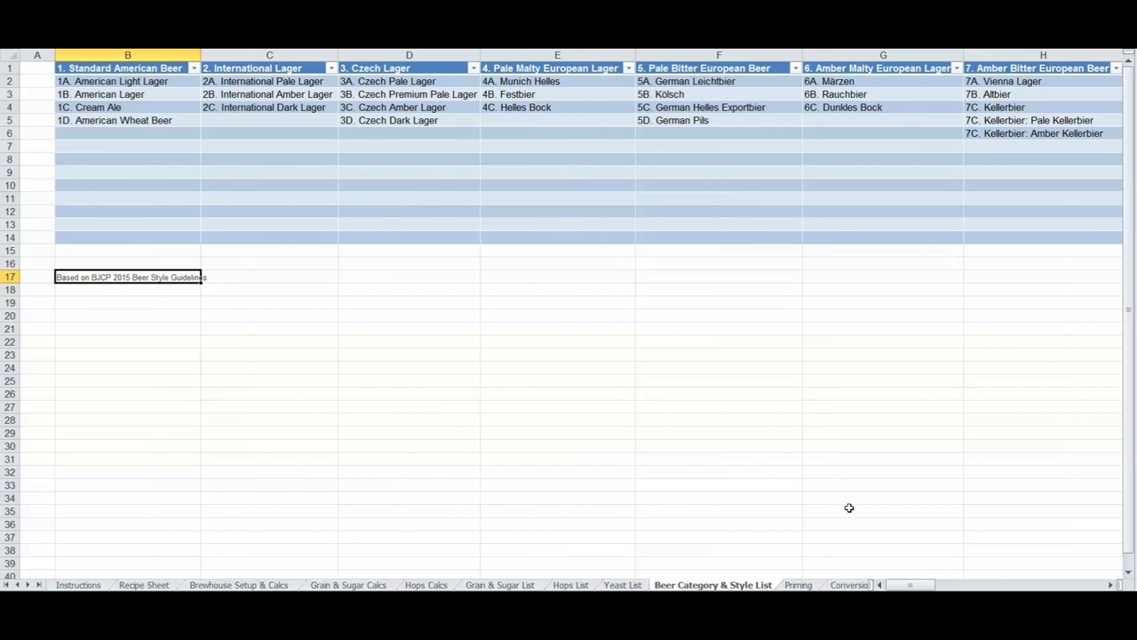
{"action": "left_click_drag", "start_coordinate": [915, 587], "coordinate": [1107, 555]}
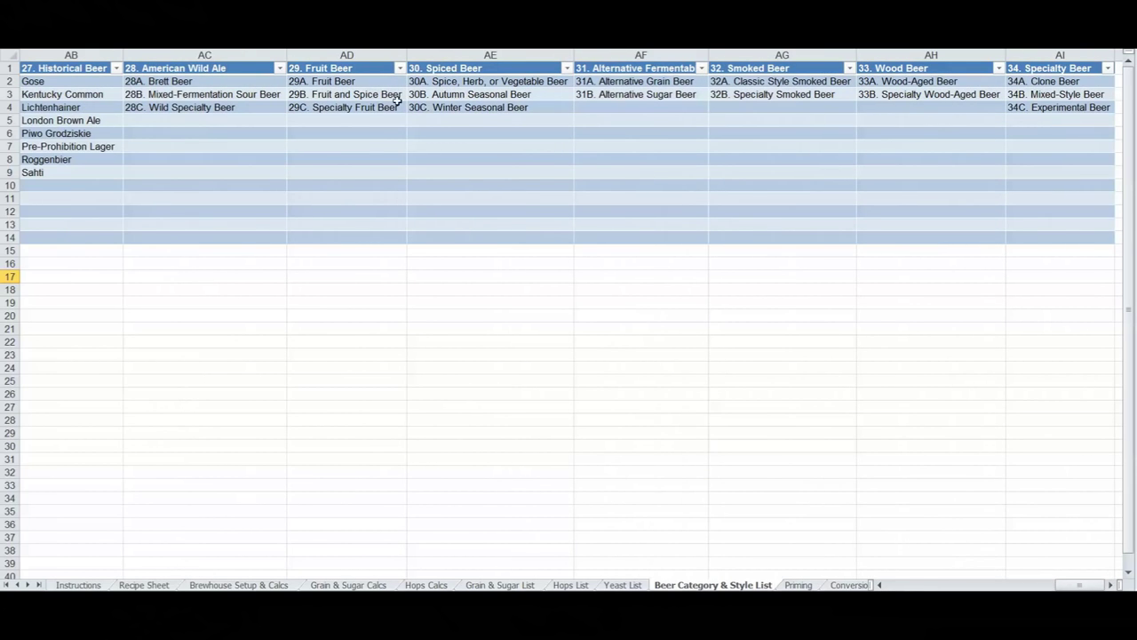
{"action": "left_click_drag", "start_coordinate": [1080, 587], "coordinate": [911, 586]}
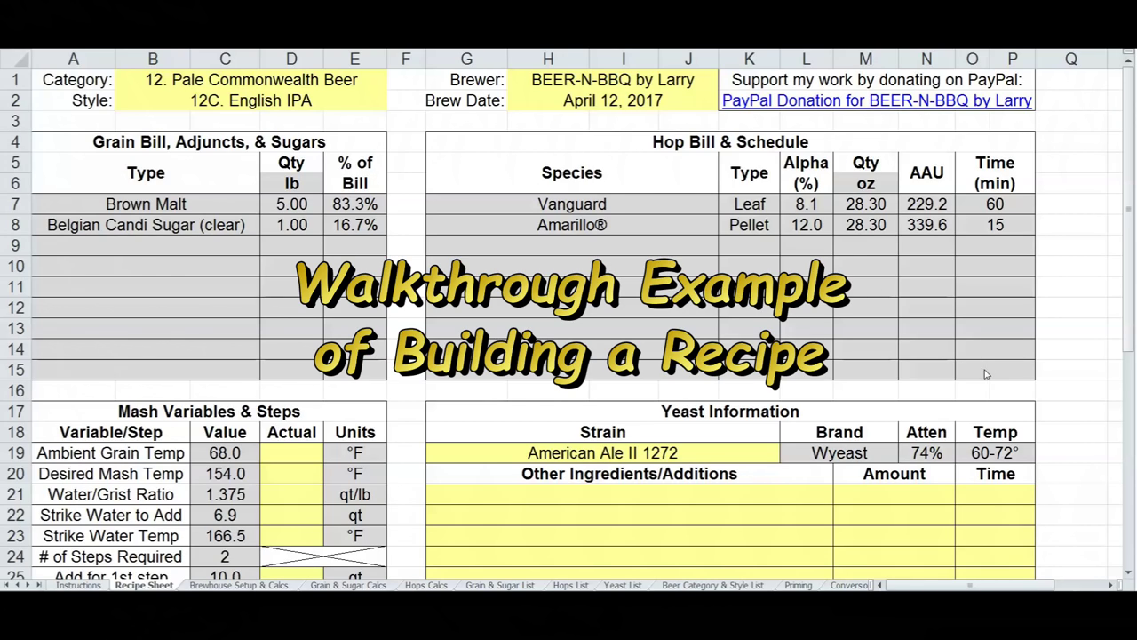
Set the recipe's category to 18. Pale American Ale and its style to 18B. American Pale Ale
{"action": "left_click", "coordinate": [302, 82]}
{"action": "left_click", "coordinate": [391, 81]}
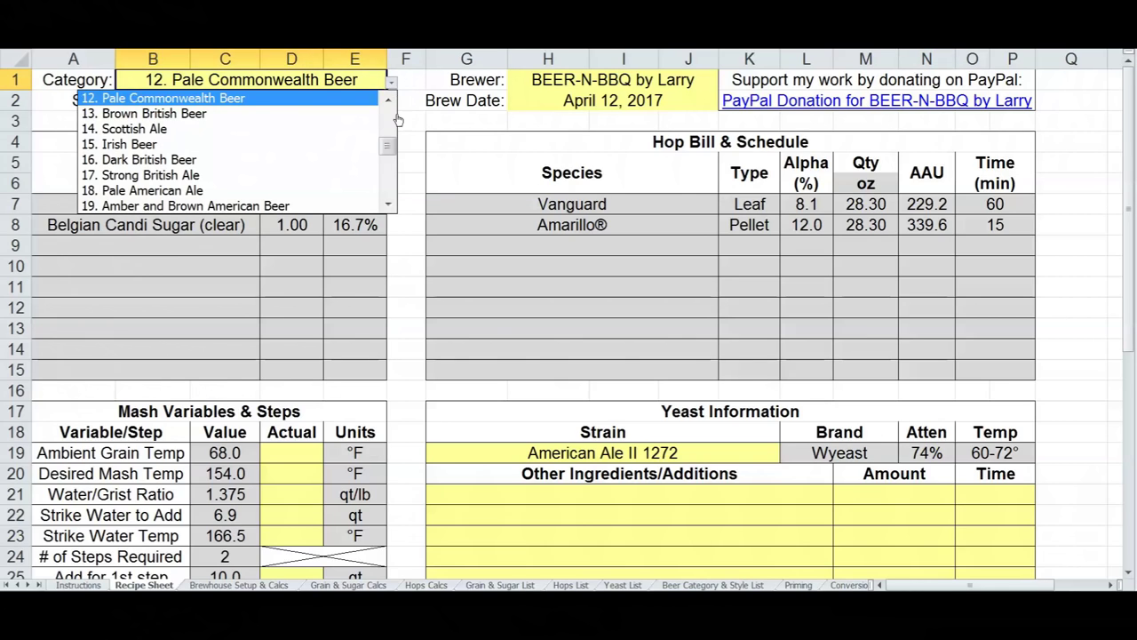
{"action": "left_click_drag", "start_coordinate": [389, 151], "coordinate": [391, 156]}
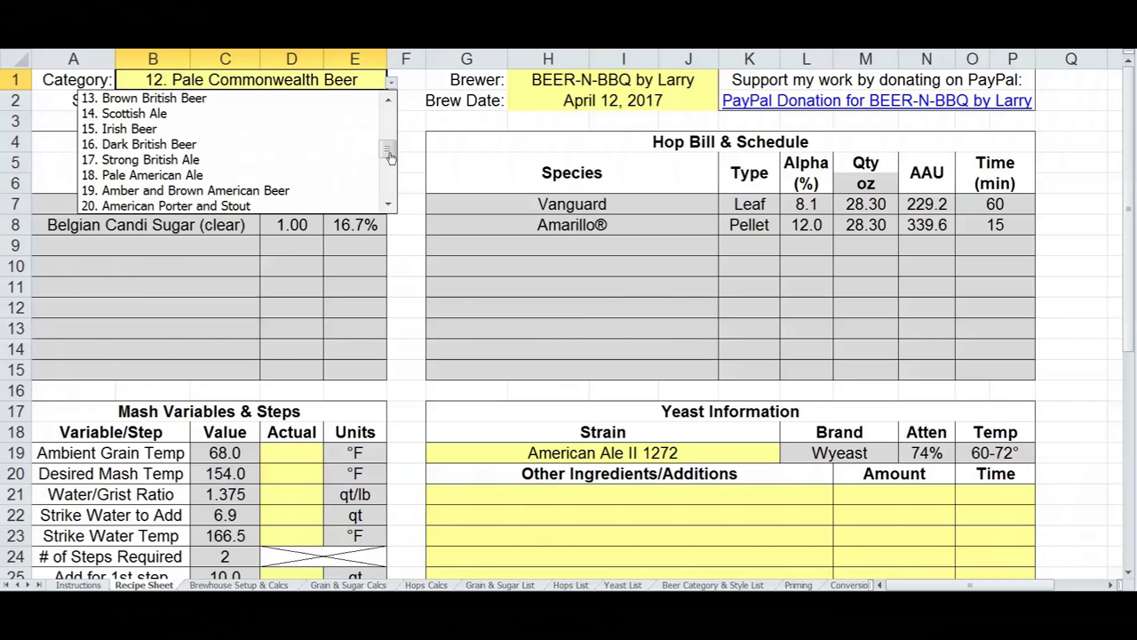
{"action": "left_click", "coordinate": [293, 178]}
{"action": "left_click", "coordinate": [381, 101]}
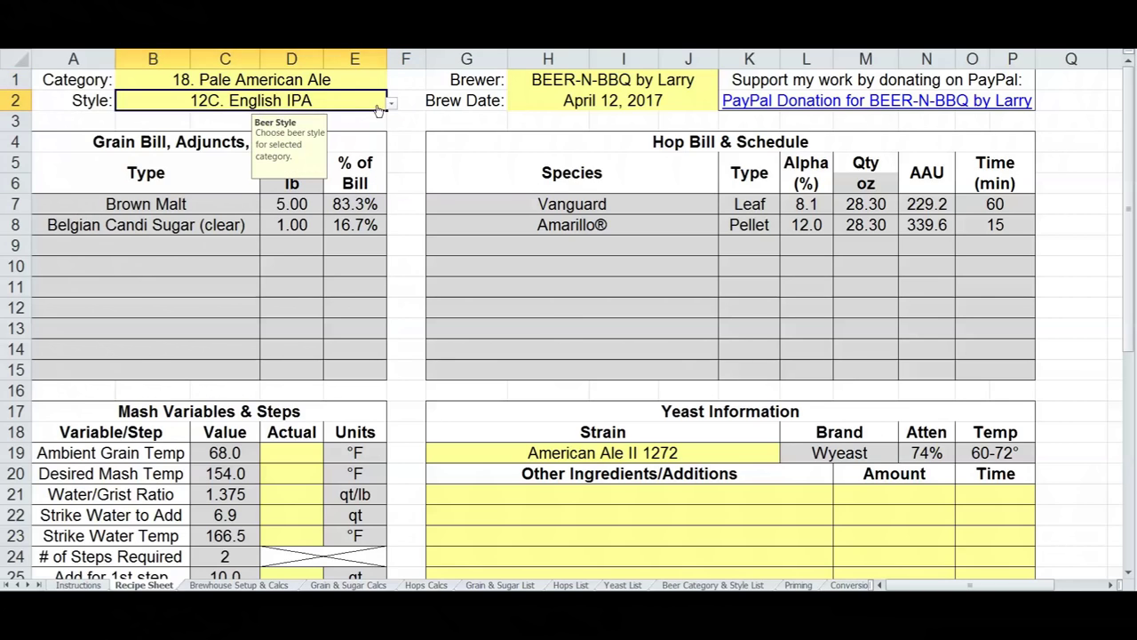
{"action": "left_click", "coordinate": [391, 105]}
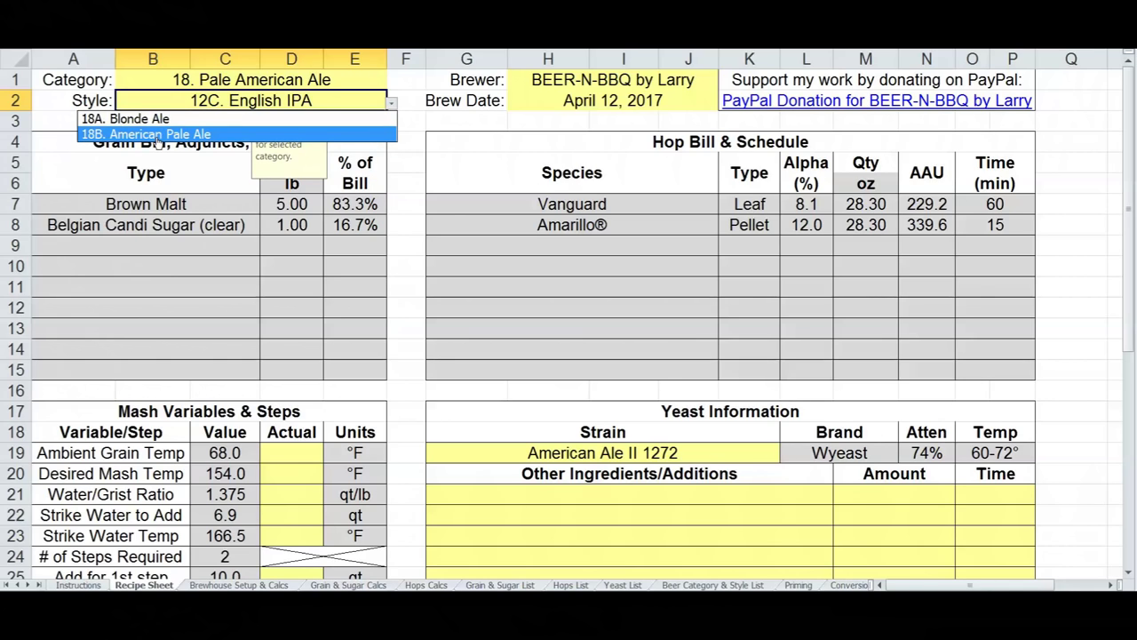
{"action": "left_click", "coordinate": [156, 135]}
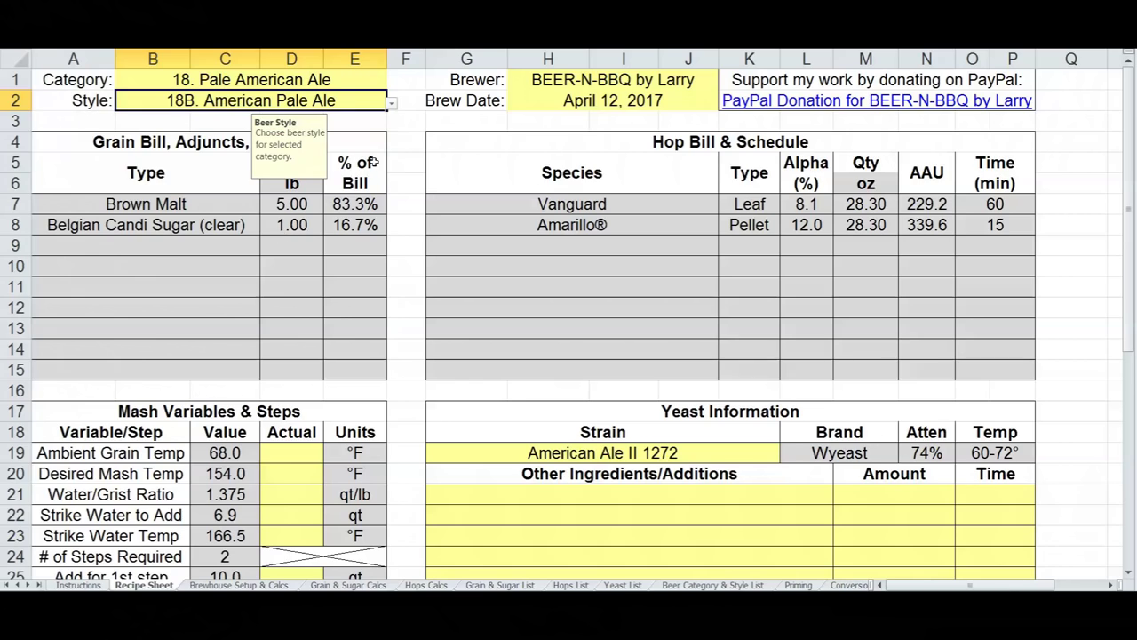
{"action": "left_click", "coordinate": [413, 138]}
Change the recipe's brew date to 4/14/2017
{"action": "left_click", "coordinate": [626, 101]}
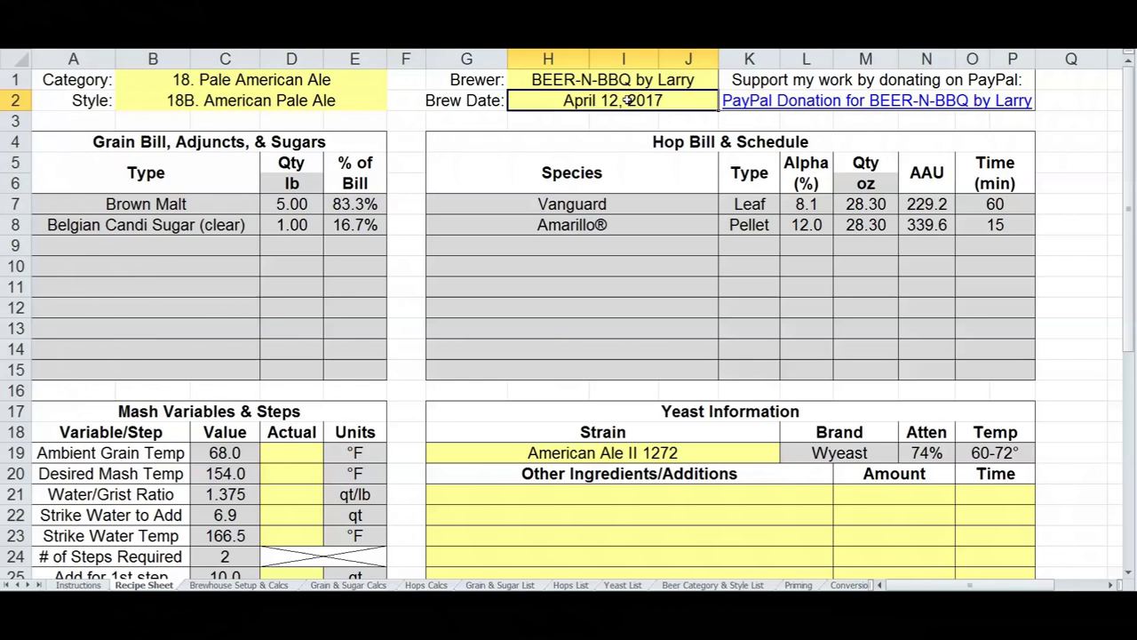
{"action": "type", "text": "4"}
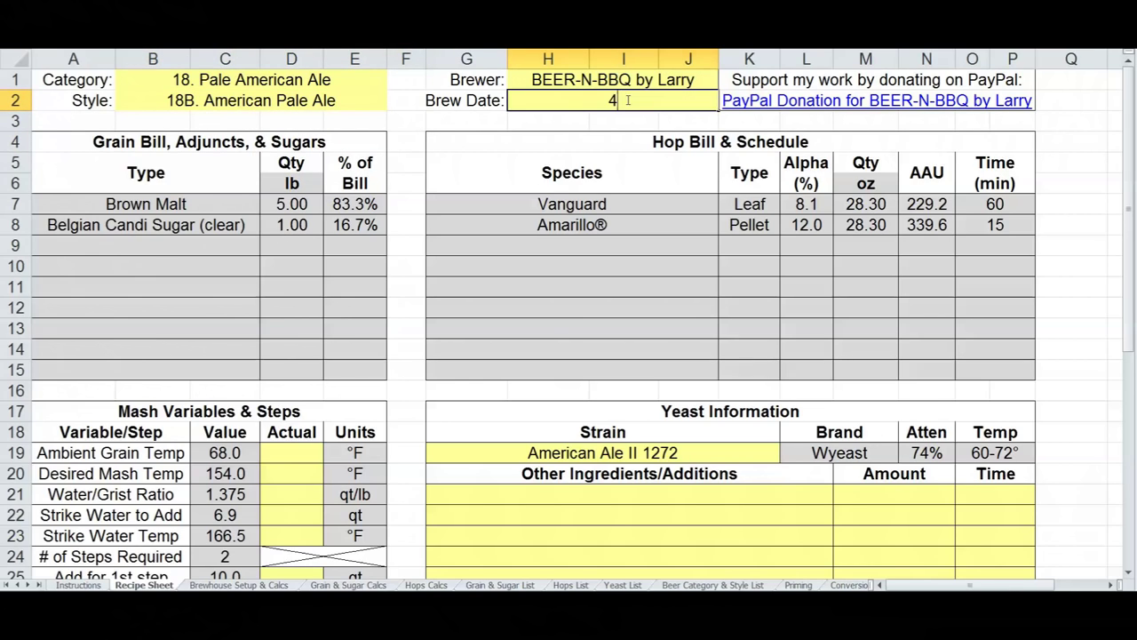
{"action": "type", "text": "/14/2017"}
{"action": "key", "text": "Return"}
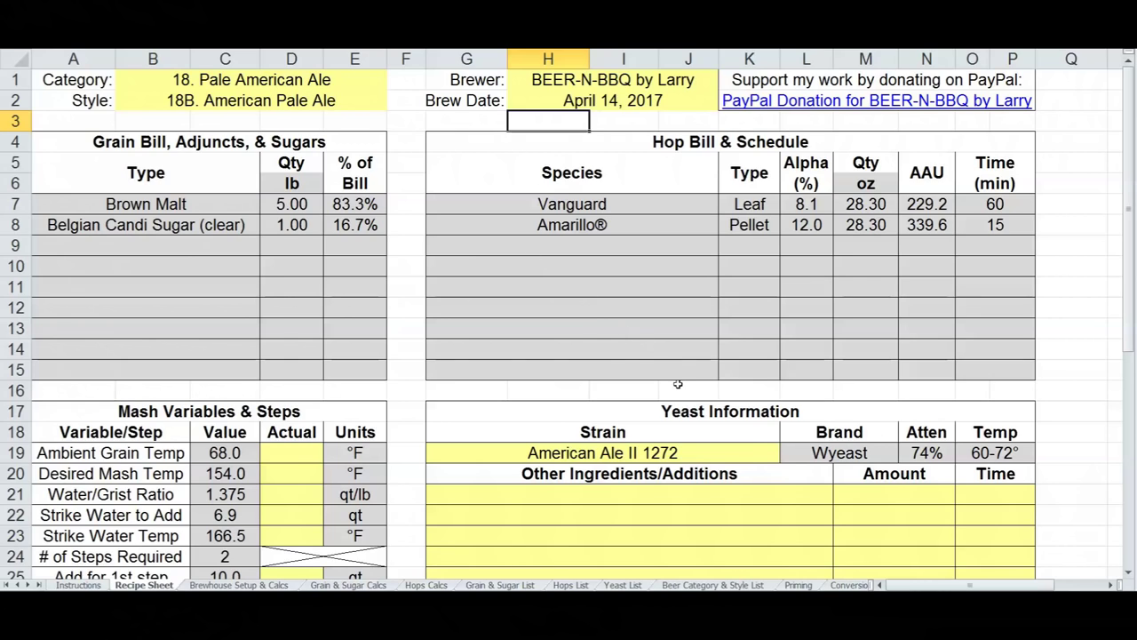
Choose American Ale 1056 as the yeast strain in the recipe's yeast information
{"action": "left_click", "coordinate": [748, 453]}
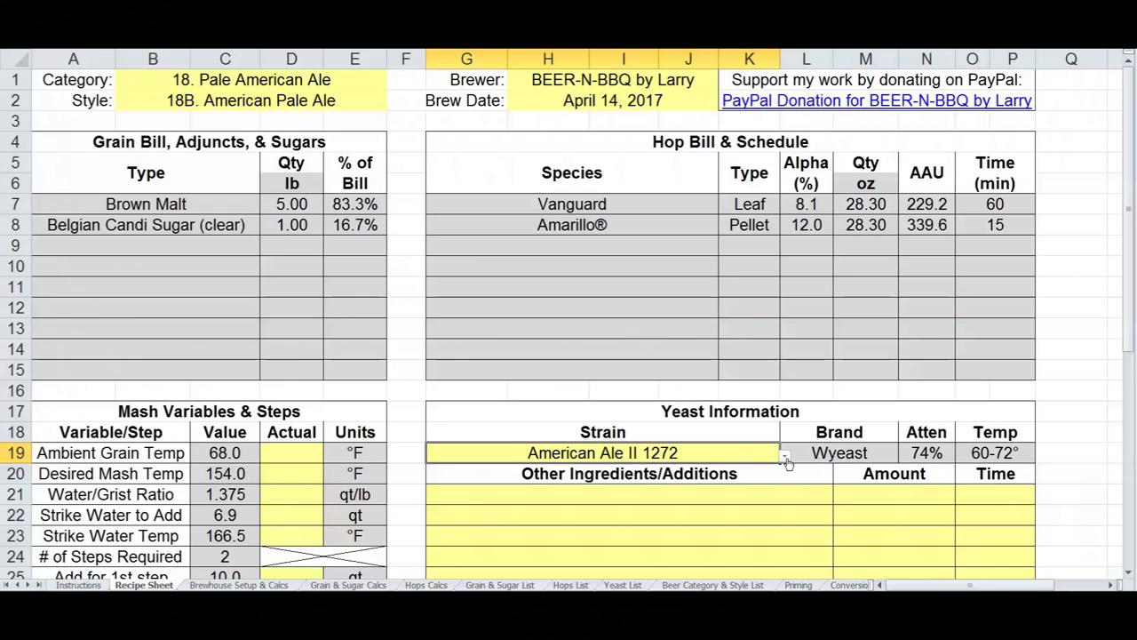
{"action": "left_click", "coordinate": [786, 458]}
{"action": "left_click", "coordinate": [783, 476]}
{"action": "left_click", "coordinate": [783, 477]}
{"action": "left_click", "coordinate": [783, 476]}
{"action": "left_click", "coordinate": [487, 489]}
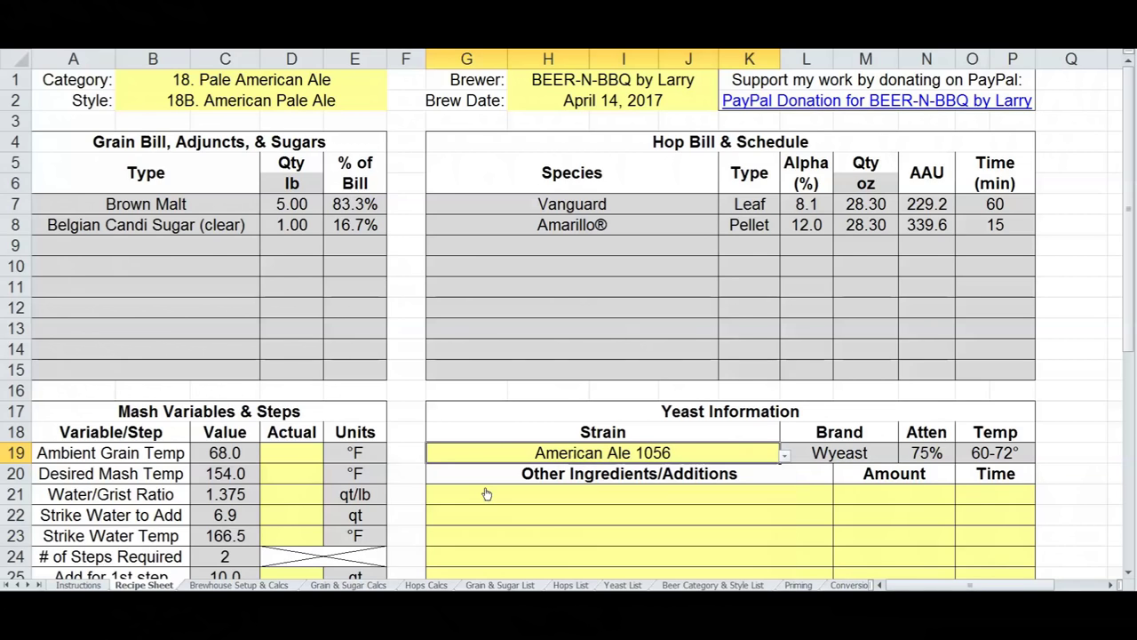
{"action": "left_click", "coordinate": [836, 447]}
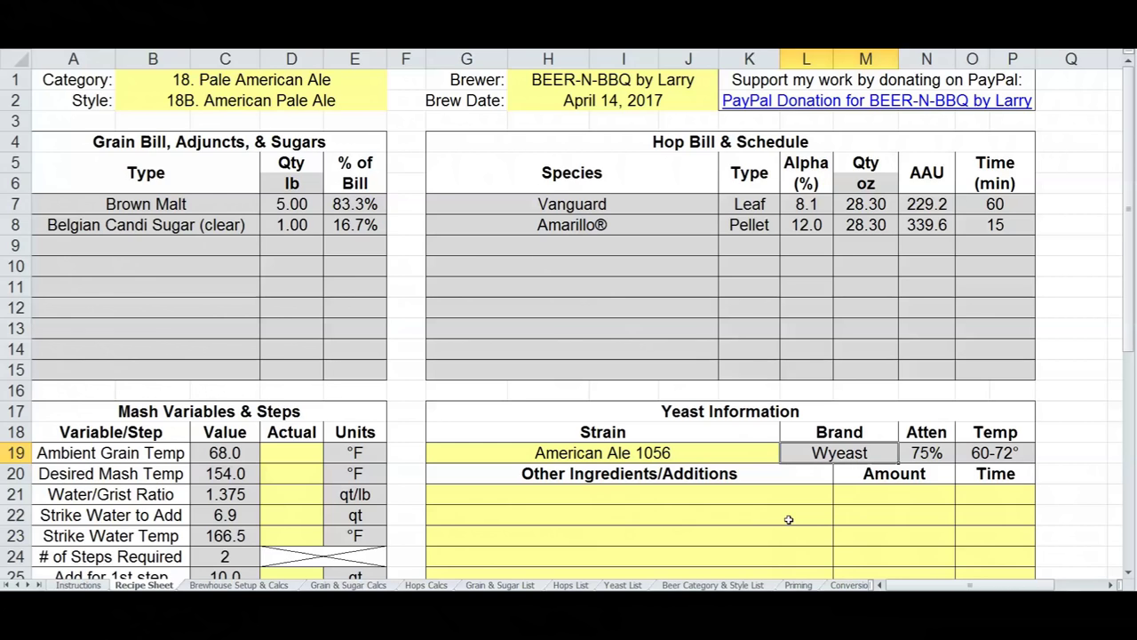
Clear the Brown Malt and Belgian Candi Sugar entries and their amounts from the Grain & Sugar Calcs sheet
{"action": "left_click", "coordinate": [325, 586]}
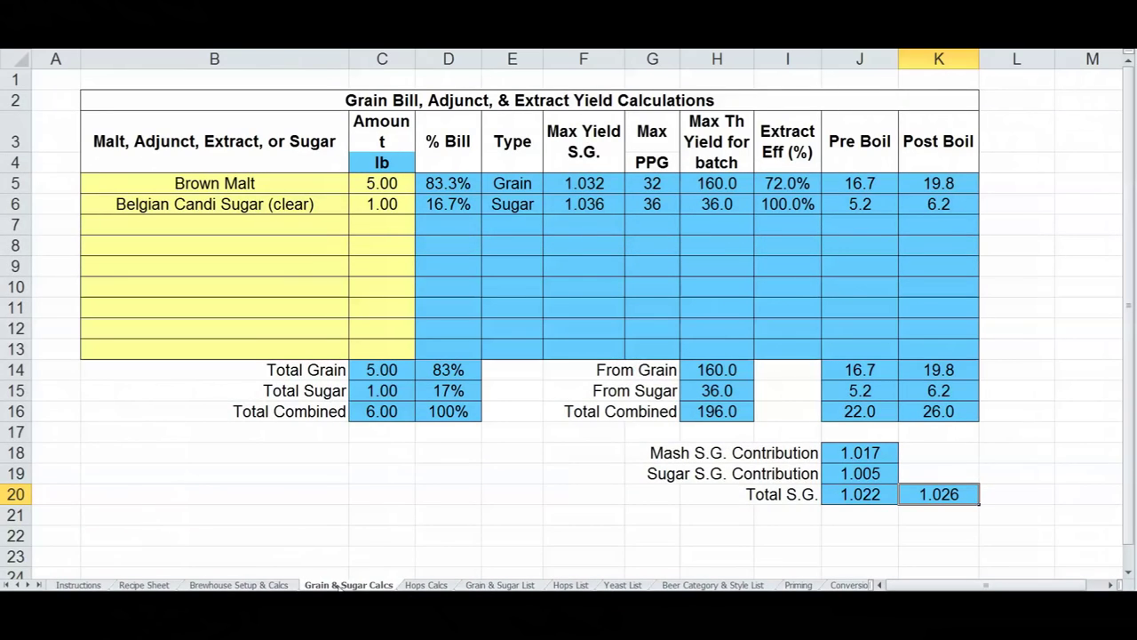
{"action": "left_click", "coordinate": [334, 185]}
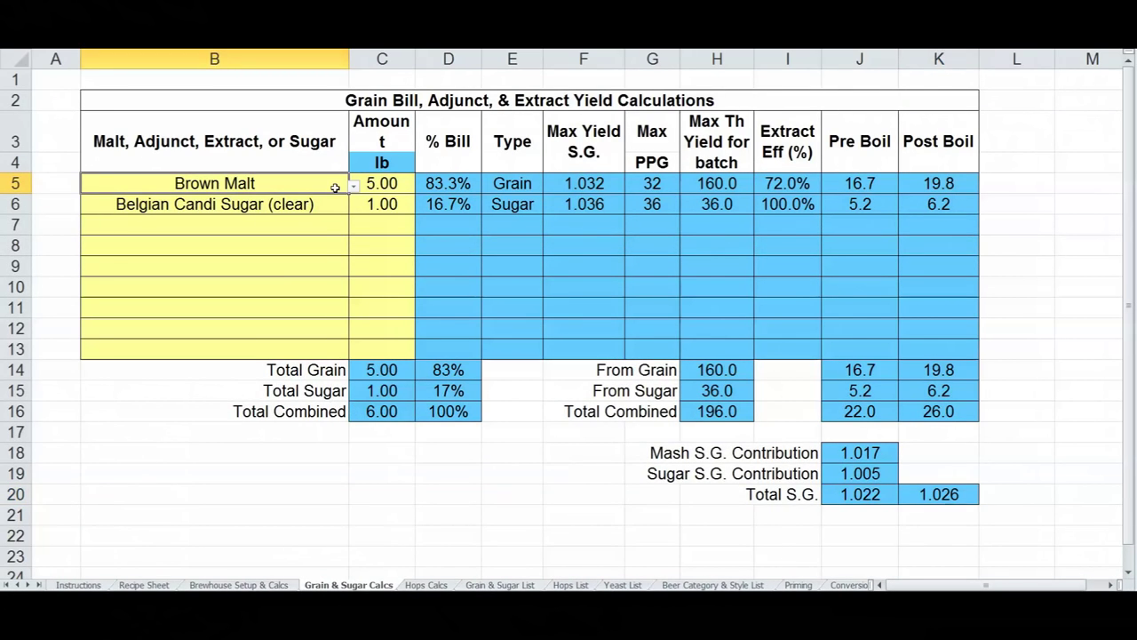
{"action": "key", "text": "Delete"}
{"action": "left_click", "coordinate": [326, 200]}
{"action": "key", "text": "Delete"}
{"action": "left_click", "coordinate": [373, 203]}
{"action": "key", "text": "Delete"}
{"action": "left_click", "coordinate": [391, 182]}
{"action": "key", "text": "Delete"}
Add 9 lb of Pale Malt, Brewers 2-row as the first ingredient of the grain bill
{"action": "left_click", "coordinate": [346, 187]}
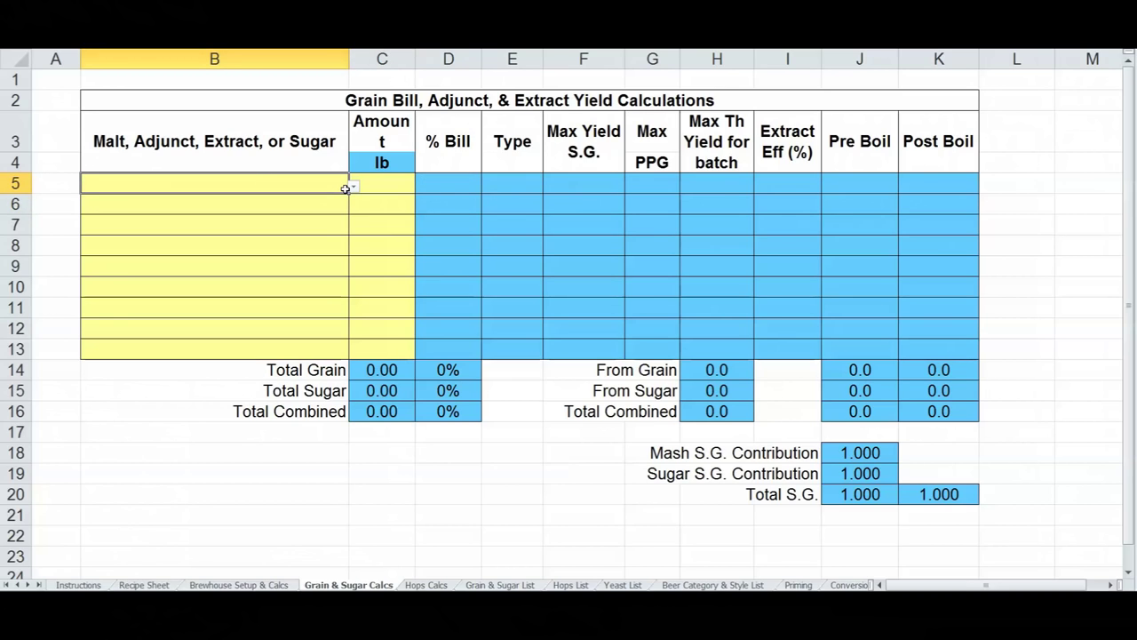
{"action": "left_click", "coordinate": [353, 188]}
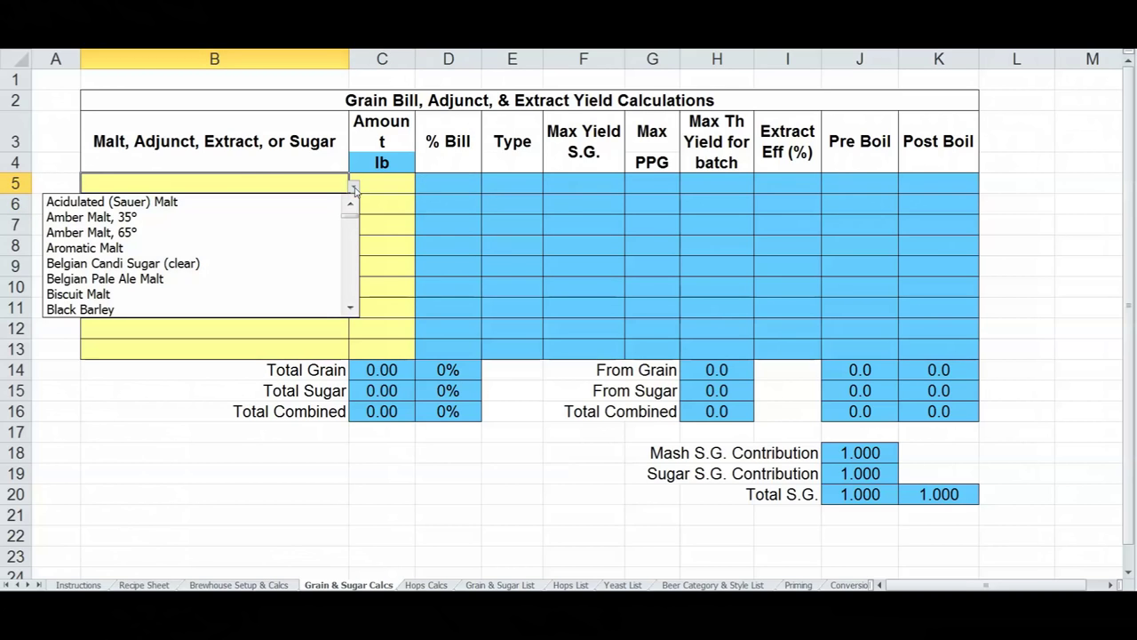
{"action": "left_click_drag", "start_coordinate": [353, 220], "coordinate": [355, 290]}
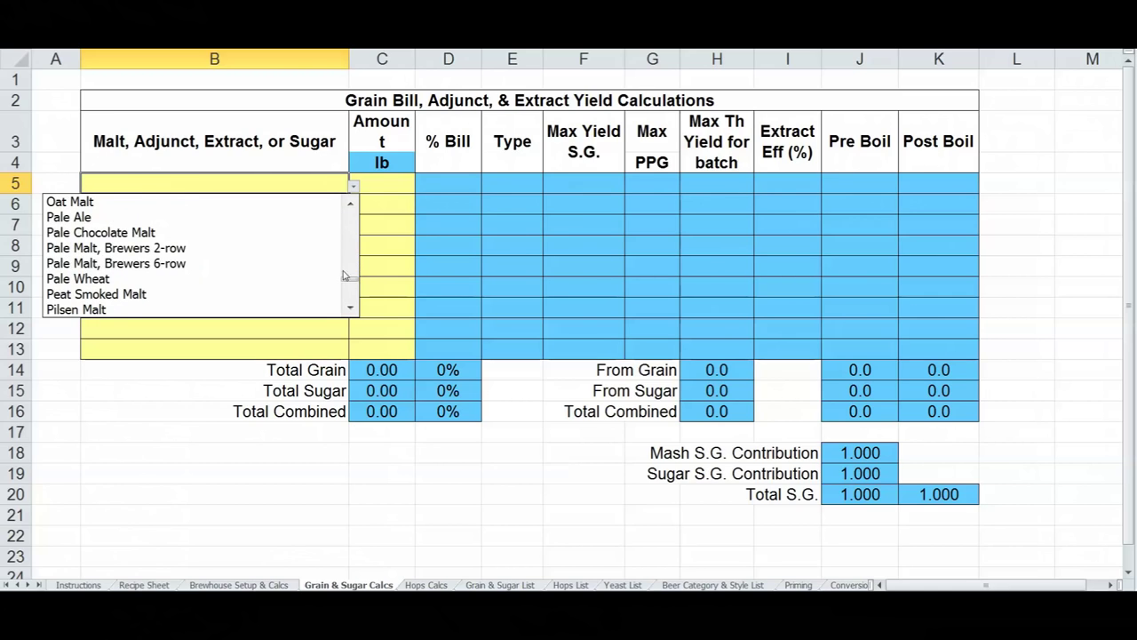
{"action": "left_click", "coordinate": [138, 249]}
{"action": "left_click", "coordinate": [396, 187]}
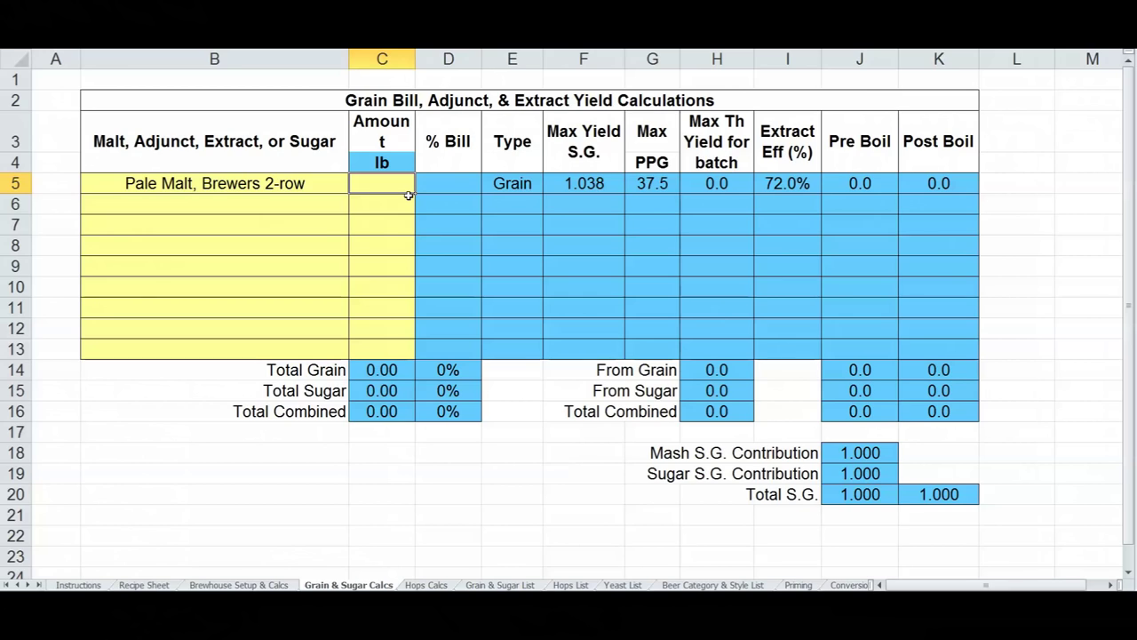
{"action": "type", "text": "9"}
{"action": "key", "text": "Return"}
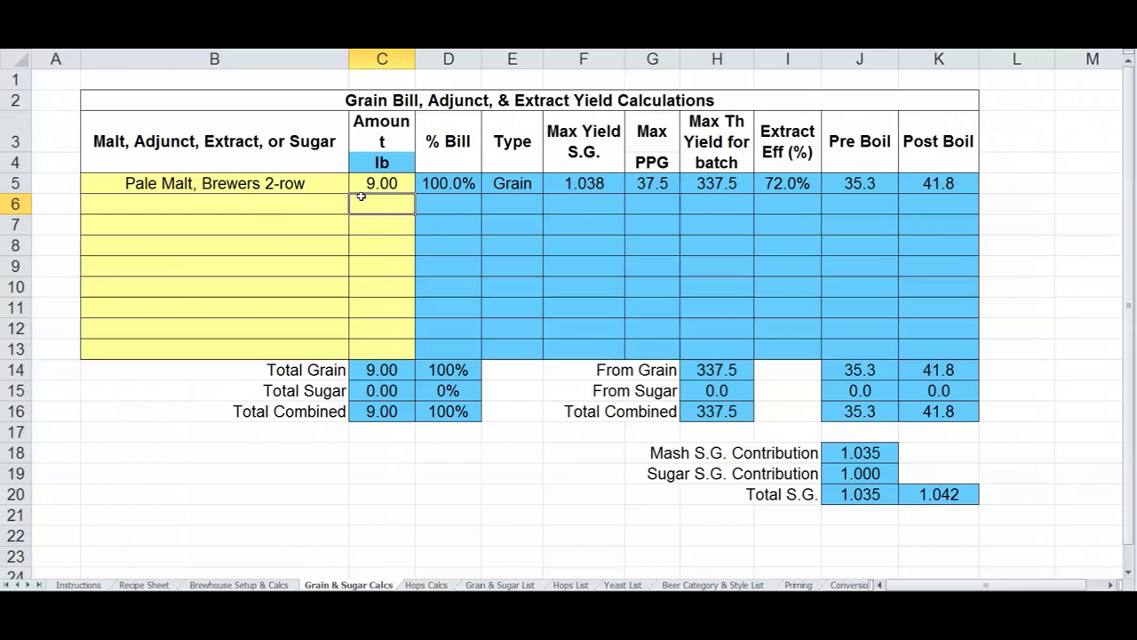
Add 1 lb of Vienna Malt as the second ingredient of the grain bill
{"action": "left_click", "coordinate": [298, 205]}
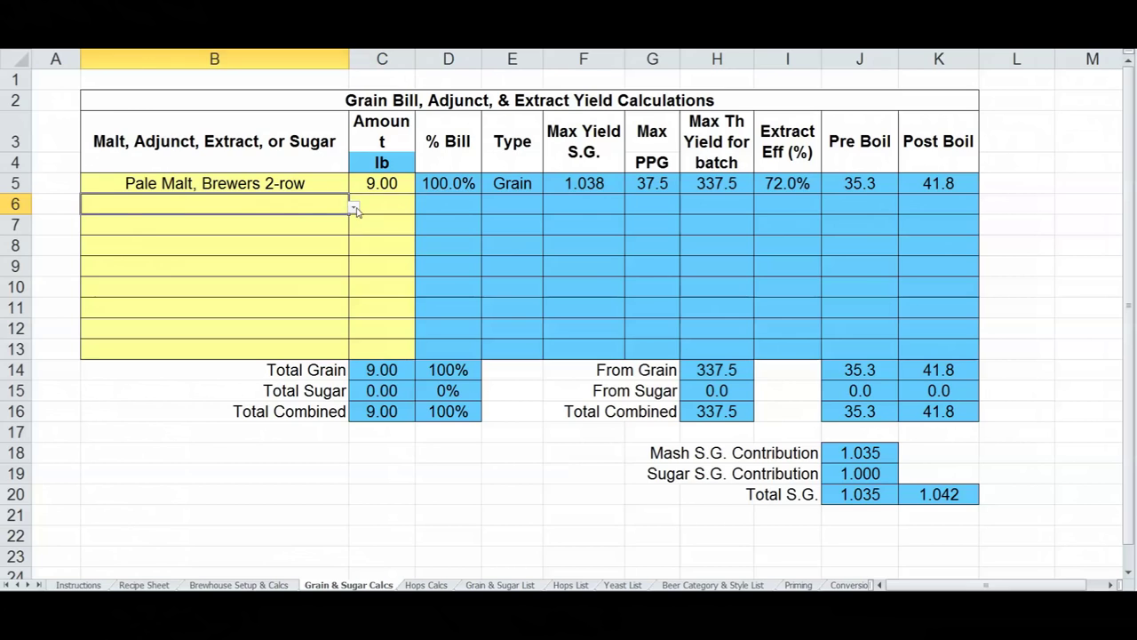
{"action": "left_click", "coordinate": [354, 208]}
{"action": "left_click_drag", "start_coordinate": [352, 236], "coordinate": [357, 327]}
{"action": "left_click", "coordinate": [160, 317]}
{"action": "left_click", "coordinate": [375, 205]}
{"action": "type", "text": "1"}
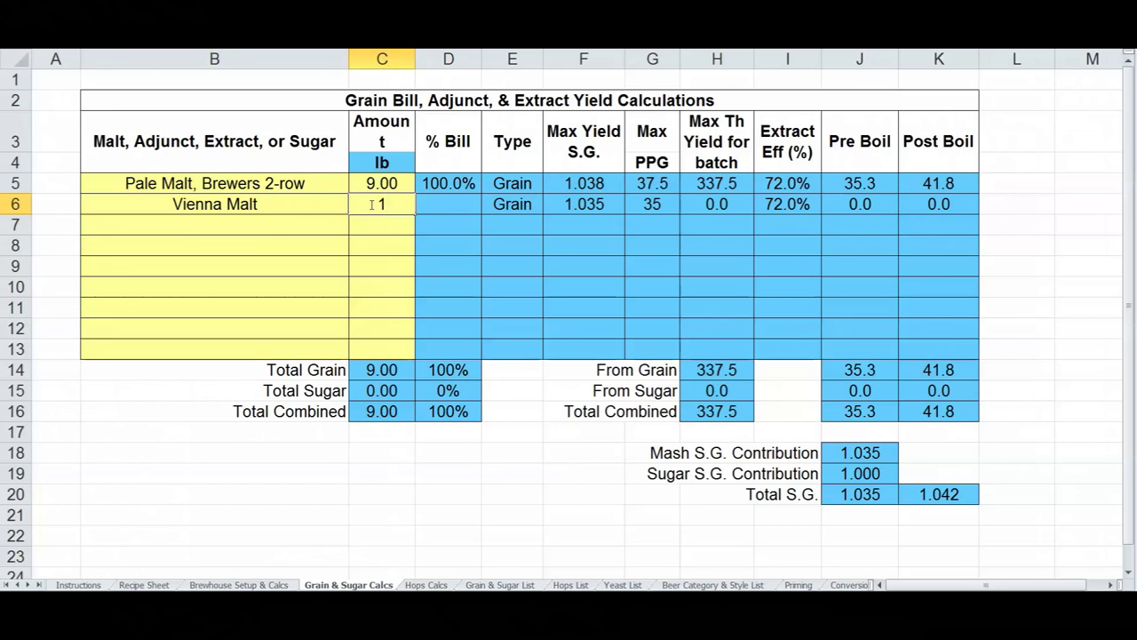
{"action": "key", "text": "Return"}
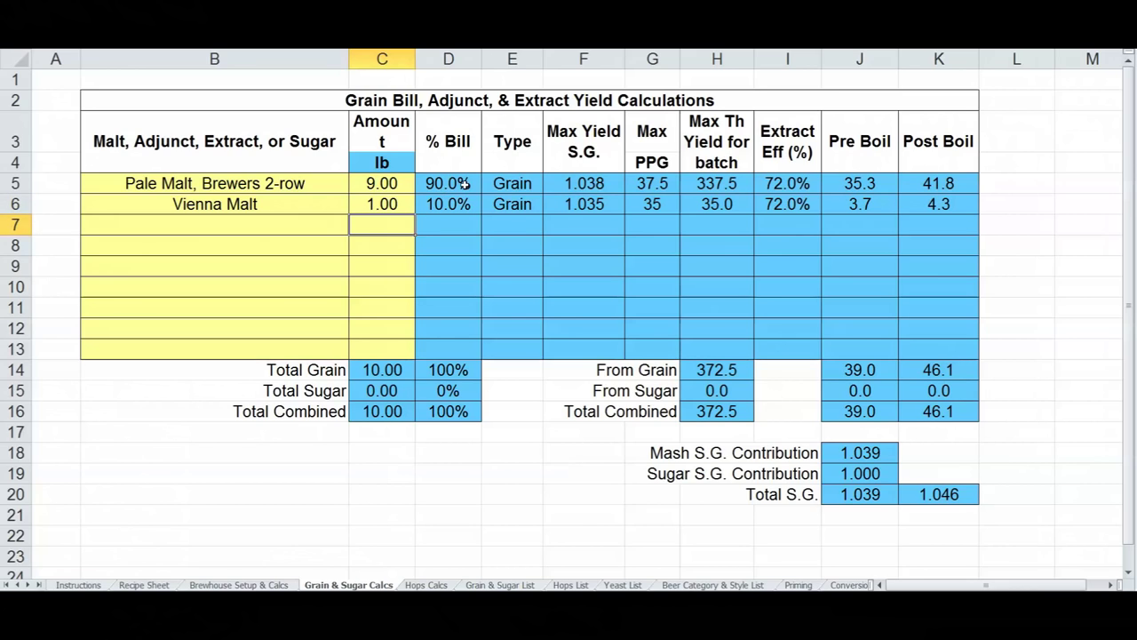
Examine each malt's percentage of the grain bill together with the percentage totals
{"action": "left_click_drag", "start_coordinate": [460, 183], "coordinate": [462, 205]}
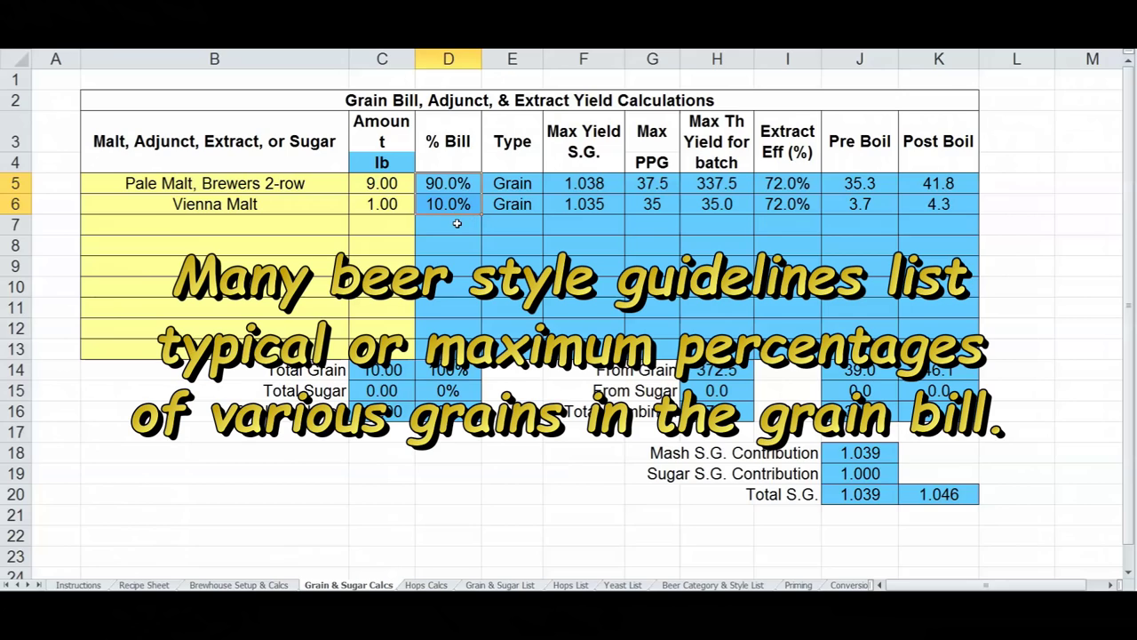
{"action": "left_click", "coordinate": [456, 223]}
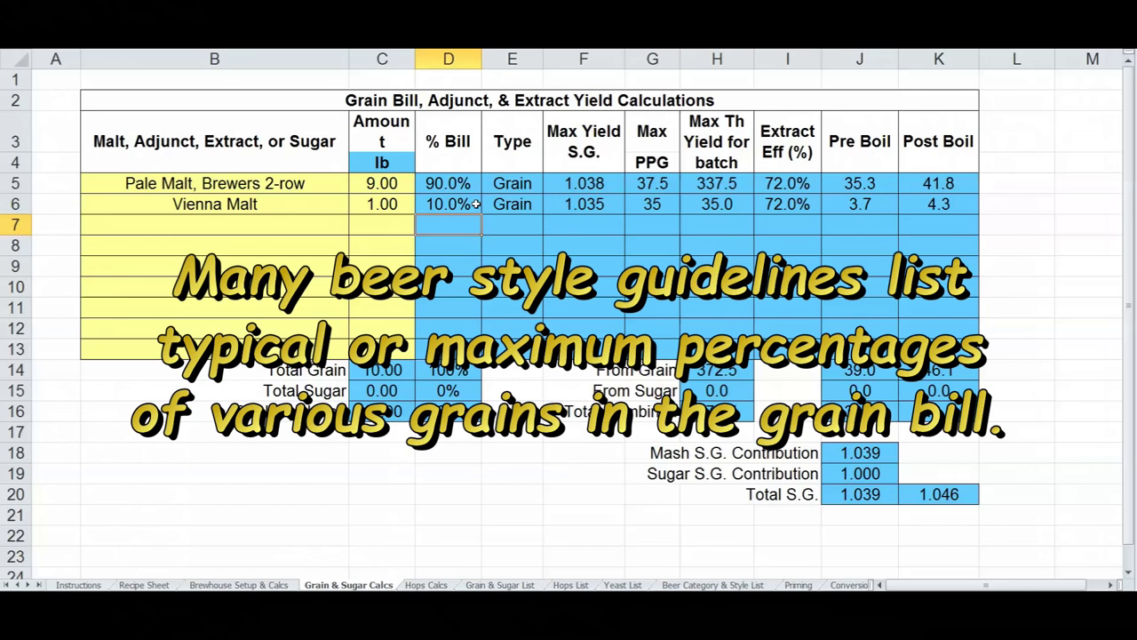
{"action": "left_click", "coordinate": [451, 202]}
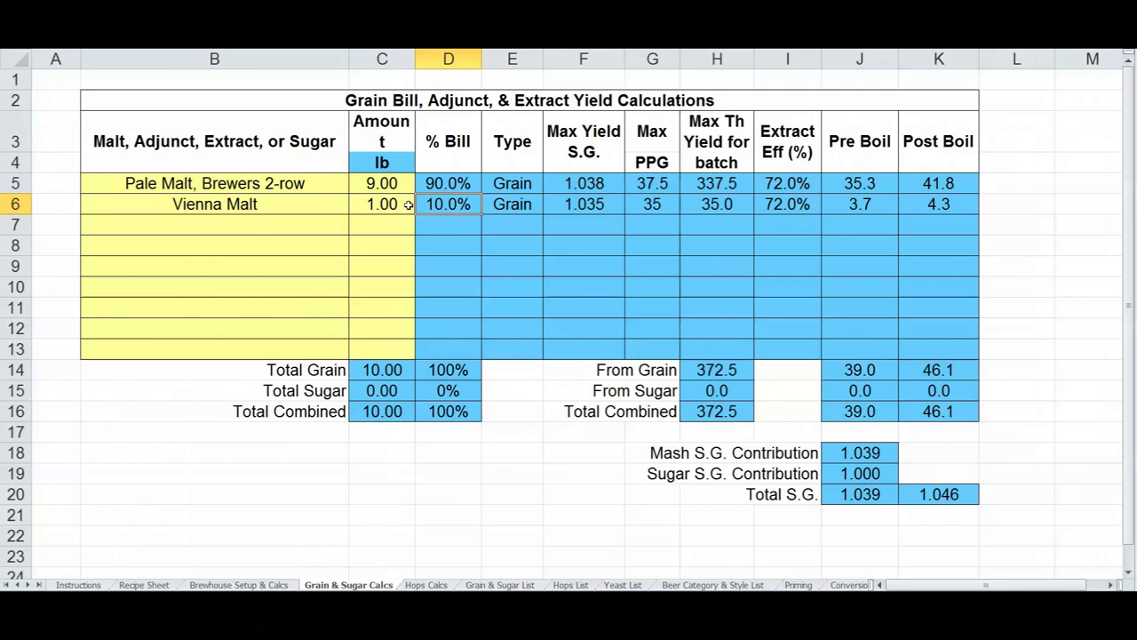
{"action": "left_click", "coordinate": [368, 212]}
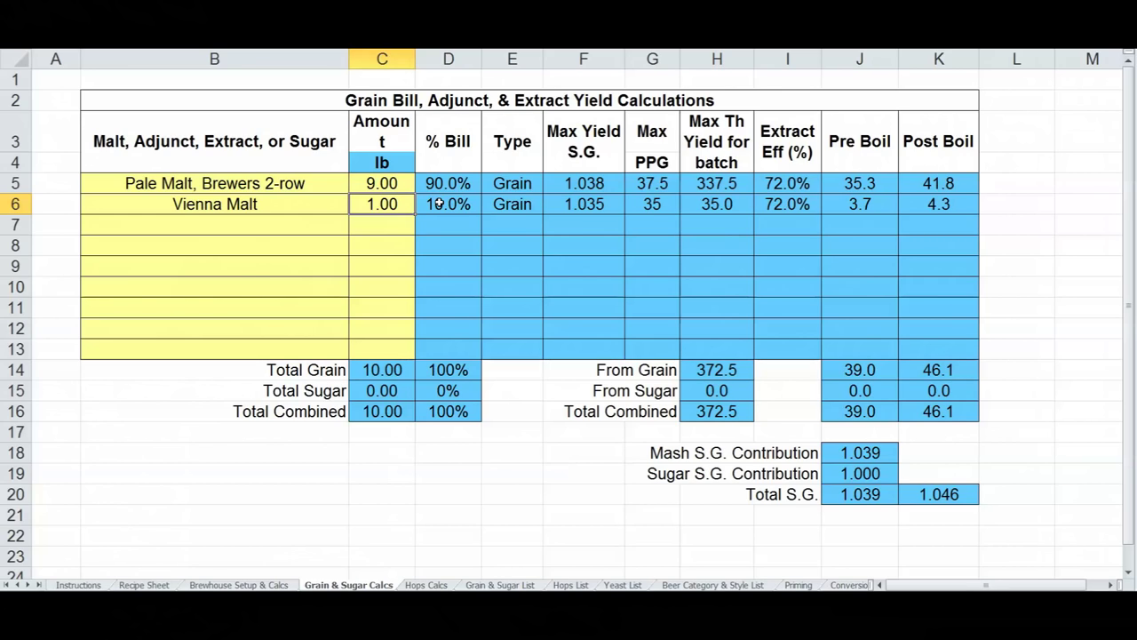
{"action": "left_click_drag", "start_coordinate": [444, 184], "coordinate": [451, 409]}
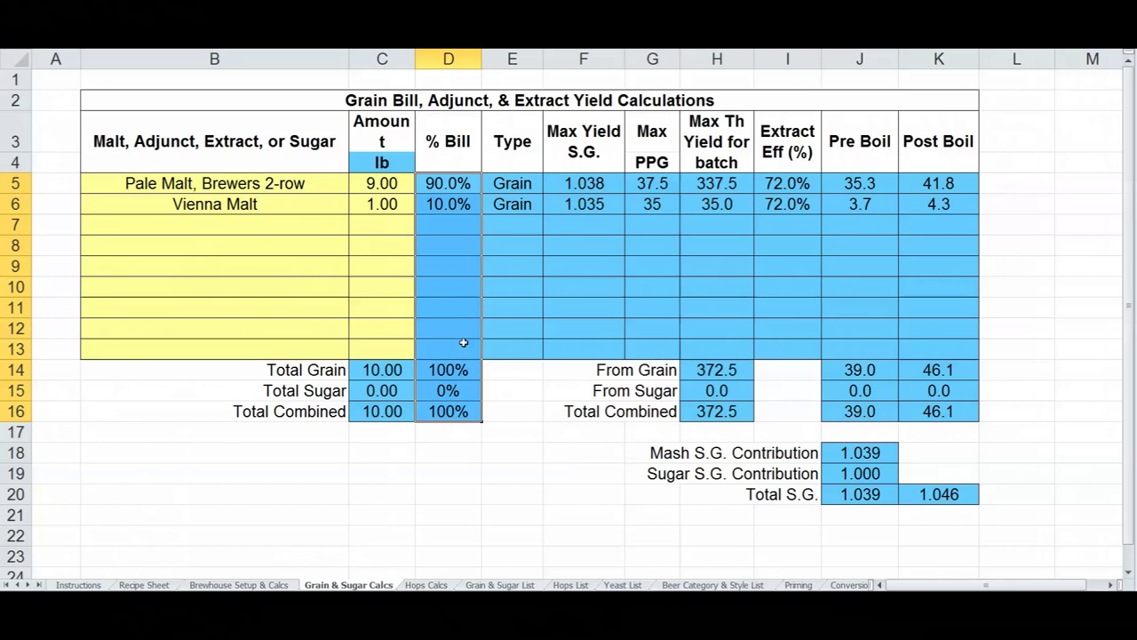
{"action": "left_click", "coordinate": [513, 232]}
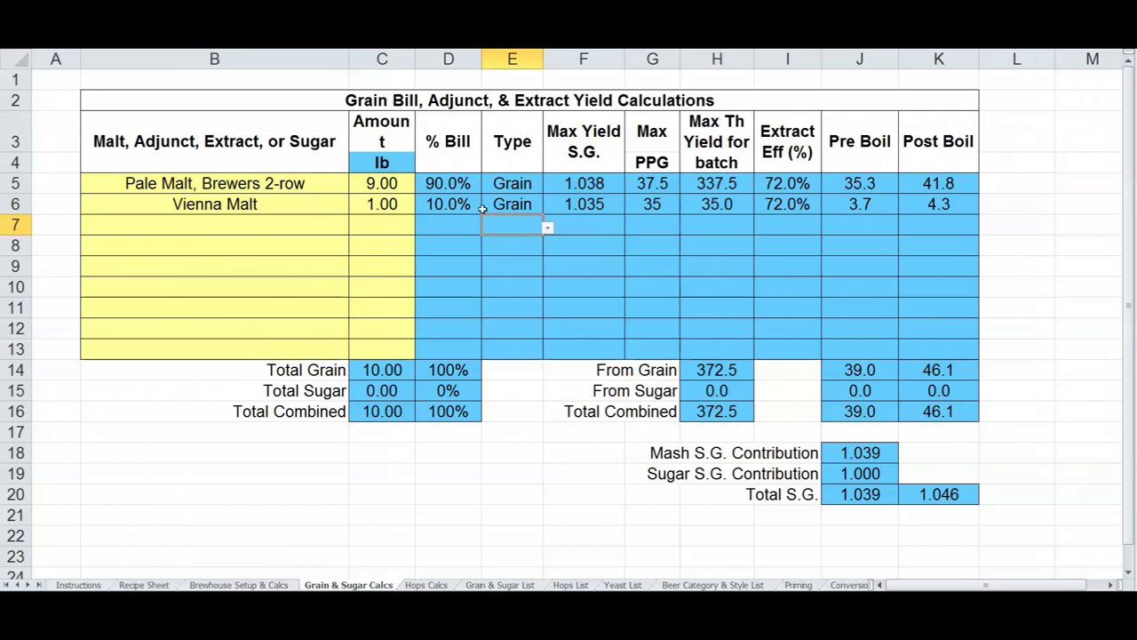
Examine the amount column's unit, the total combined amount and the maximum theoretical yield from grain
{"action": "left_click", "coordinate": [323, 209]}
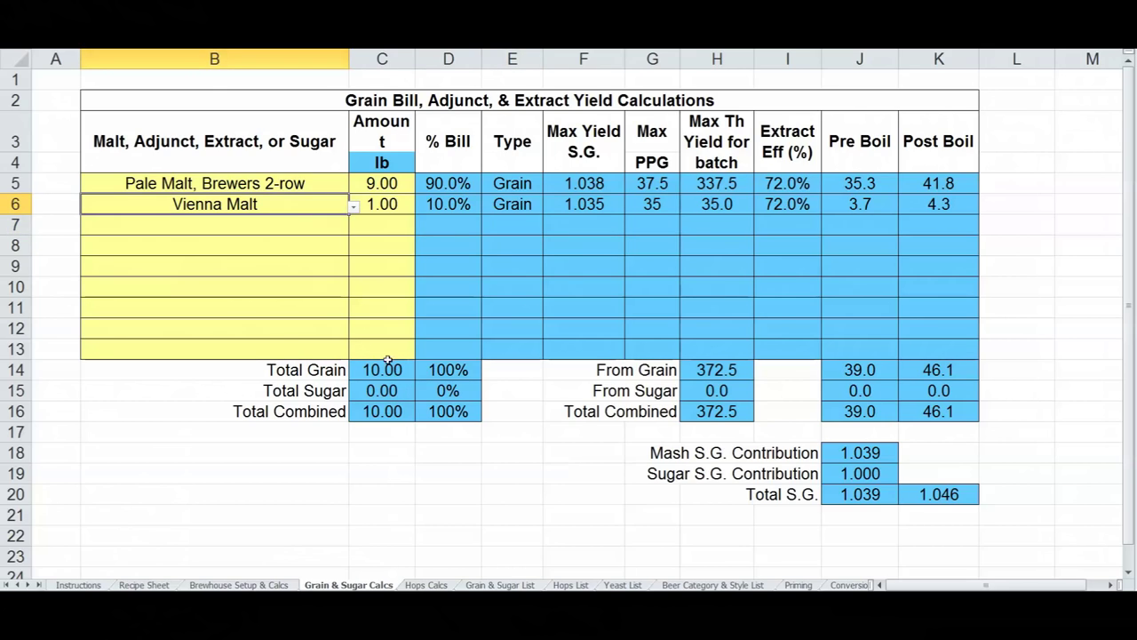
{"action": "left_click", "coordinate": [380, 414]}
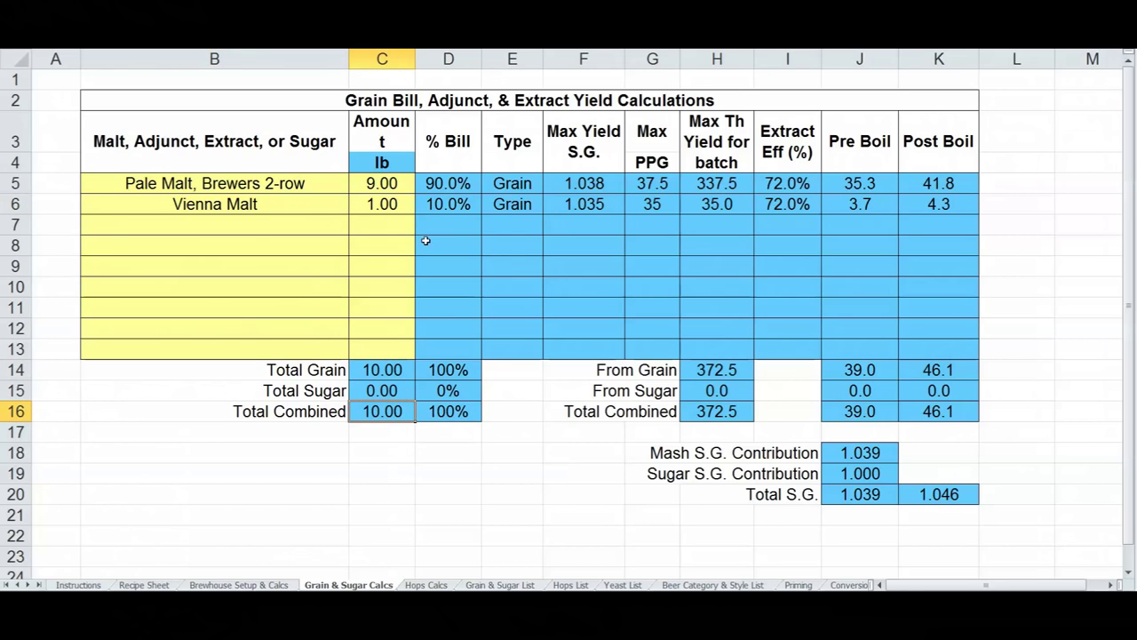
{"action": "left_click", "coordinate": [397, 163]}
{"action": "left_click", "coordinate": [396, 182]}
{"action": "left_click", "coordinate": [391, 162]}
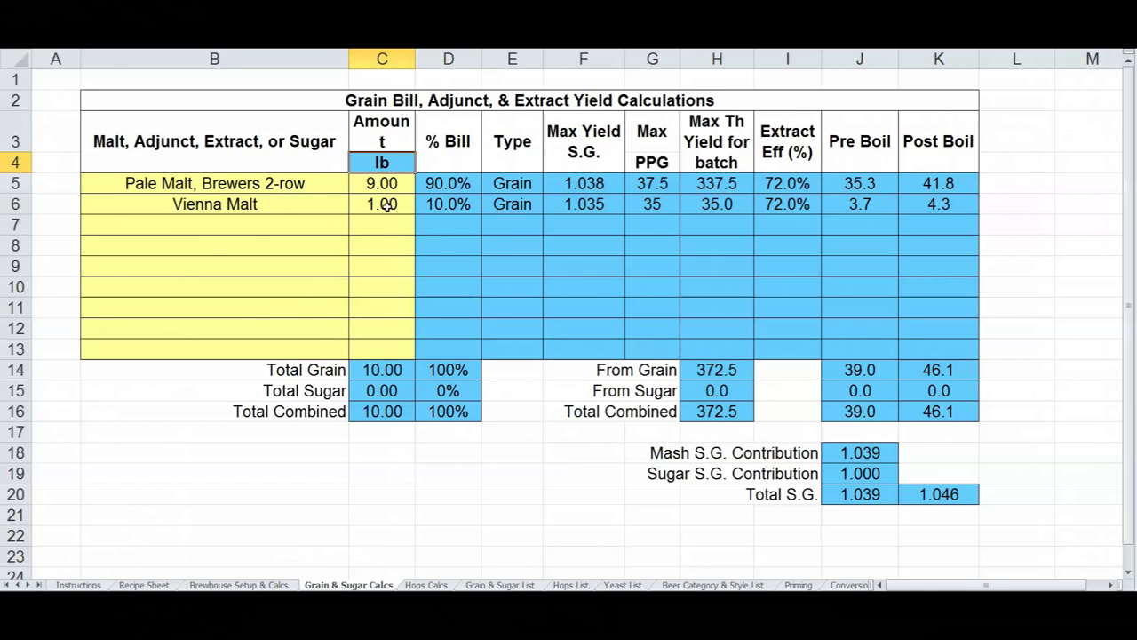
{"action": "left_click", "coordinate": [386, 411]}
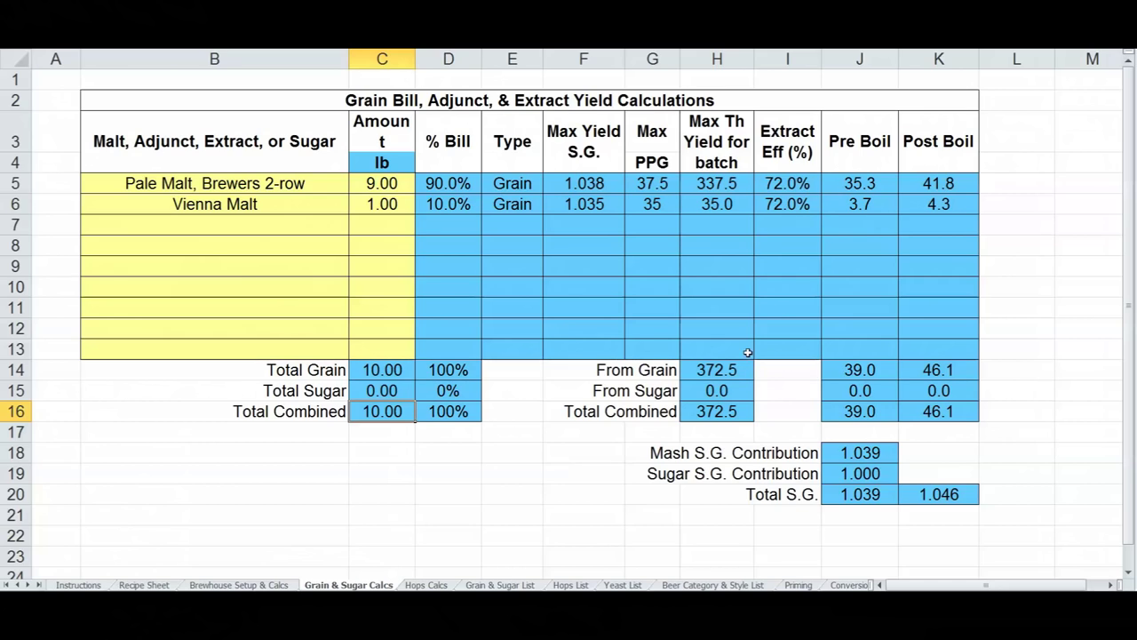
{"action": "left_click", "coordinate": [725, 375]}
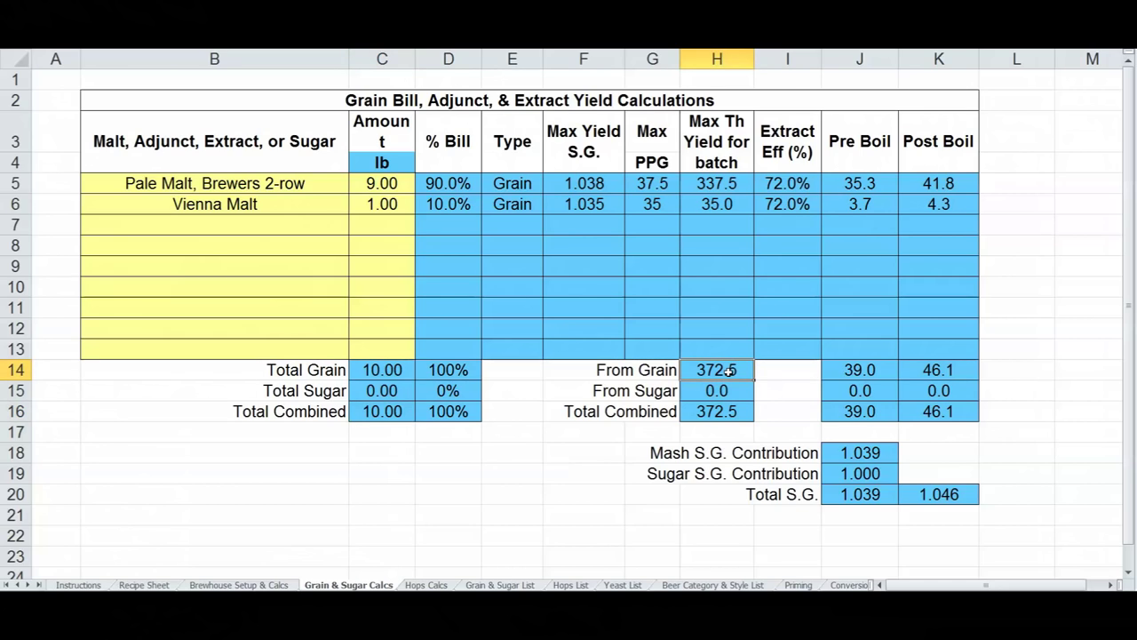
Add 1 lb of Dry Malt Extract as the third ingredient of the grain bill
{"action": "left_click", "coordinate": [849, 371]}
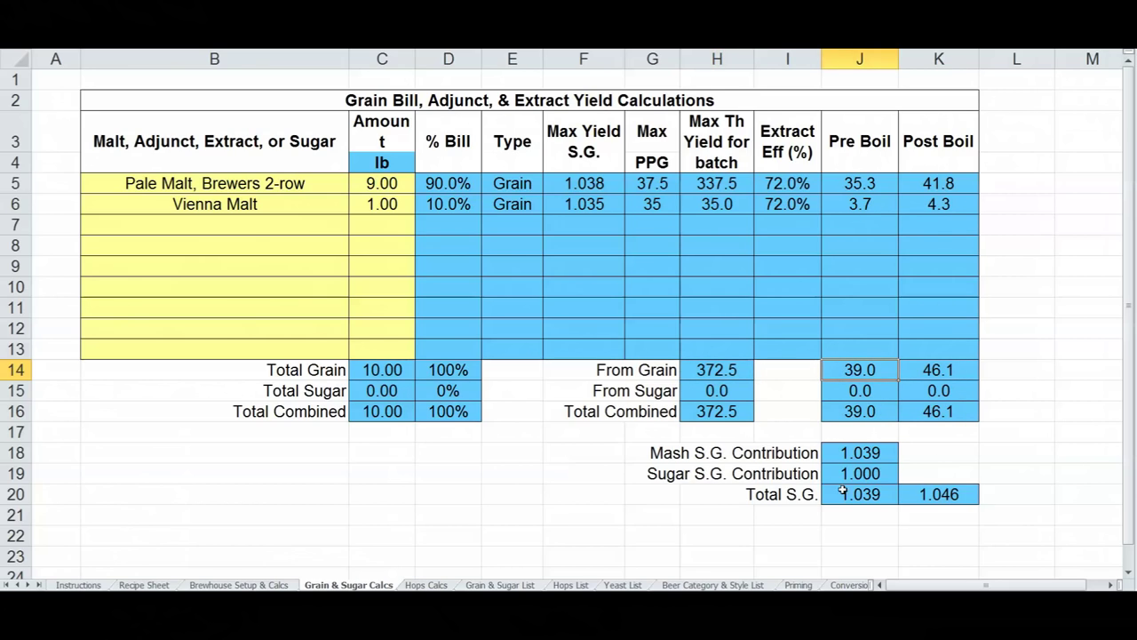
{"action": "left_click", "coordinate": [329, 223]}
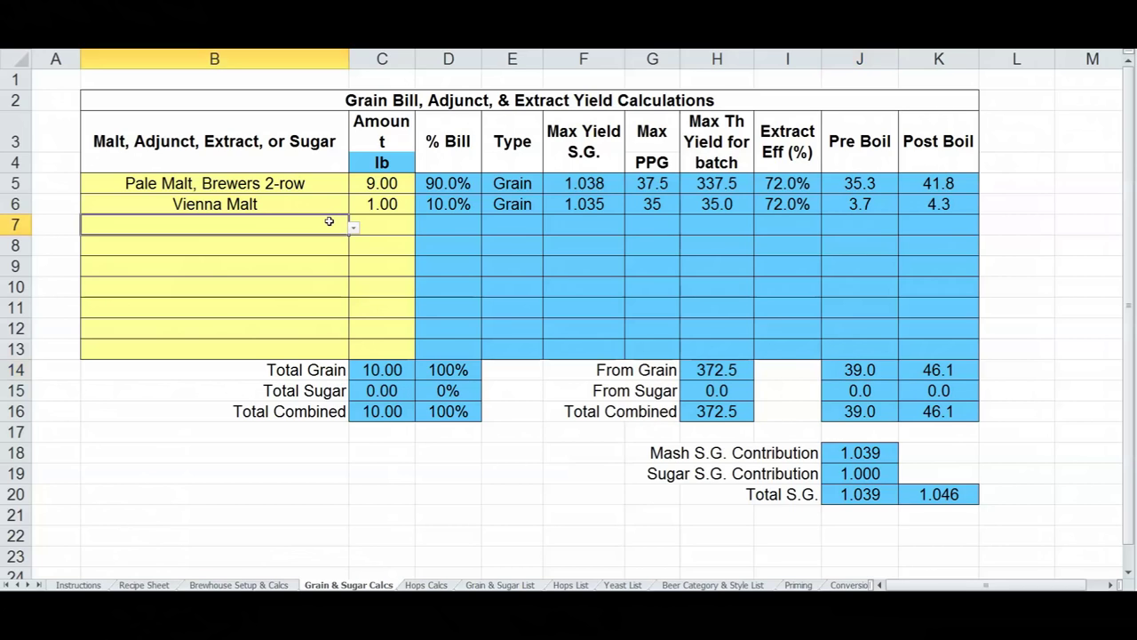
{"action": "left_click", "coordinate": [354, 228]}
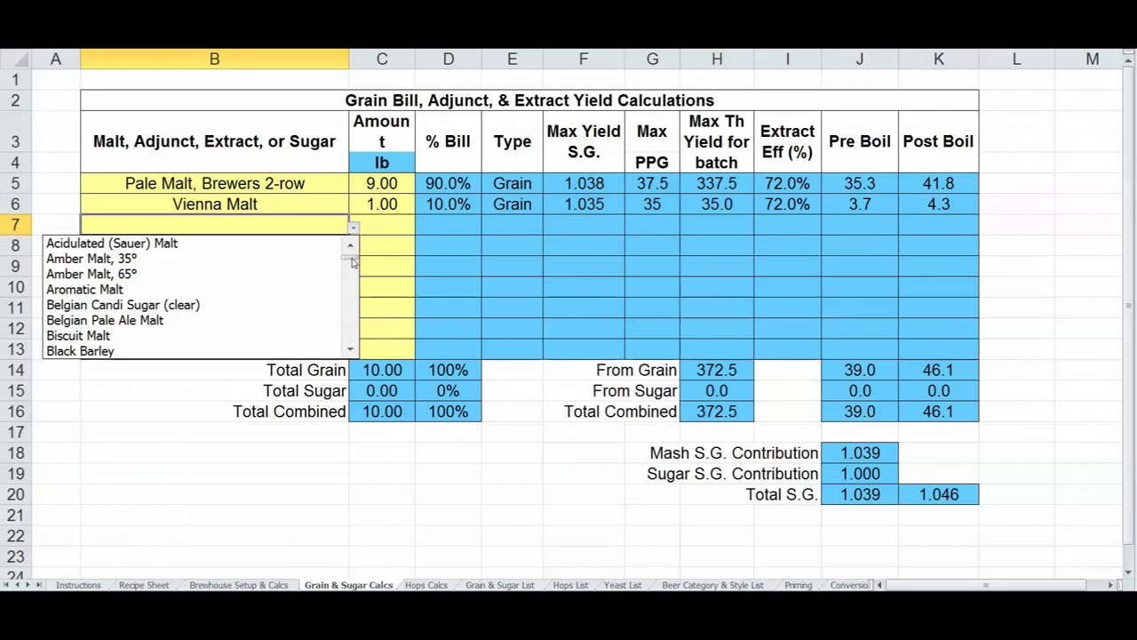
{"action": "left_click_drag", "start_coordinate": [352, 260], "coordinate": [352, 307]}
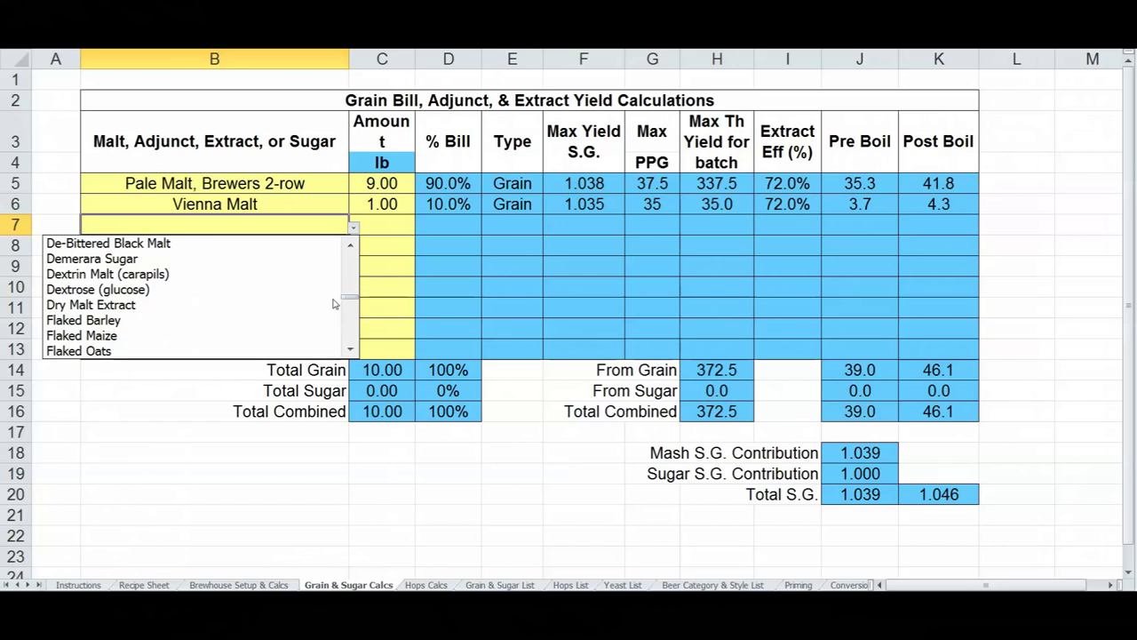
{"action": "left_click", "coordinate": [109, 306]}
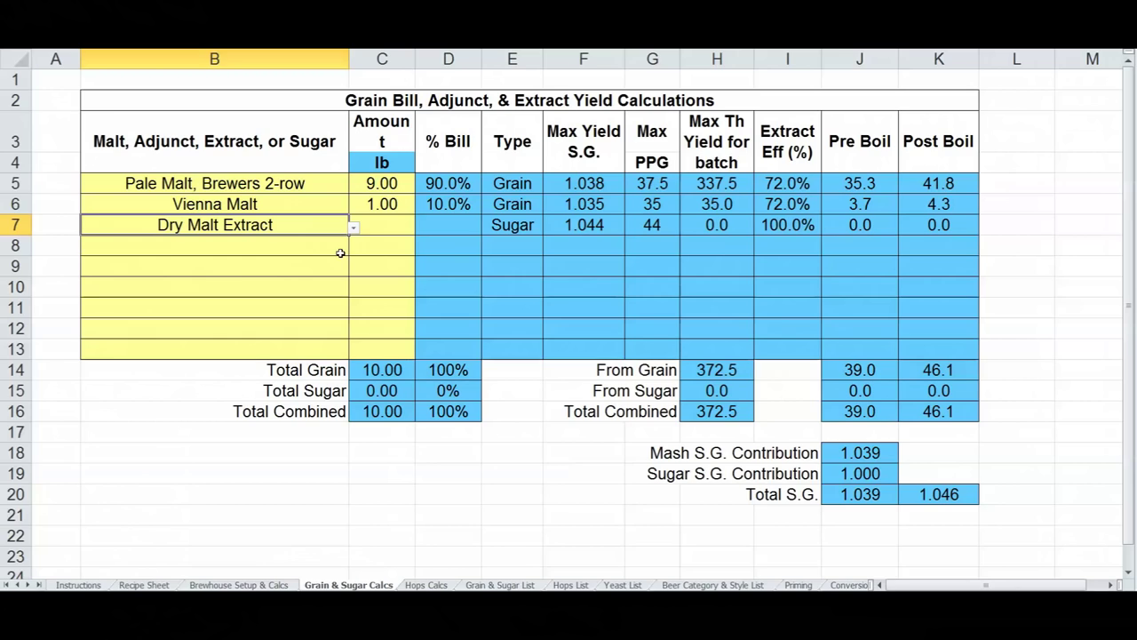
{"action": "left_click", "coordinate": [373, 223]}
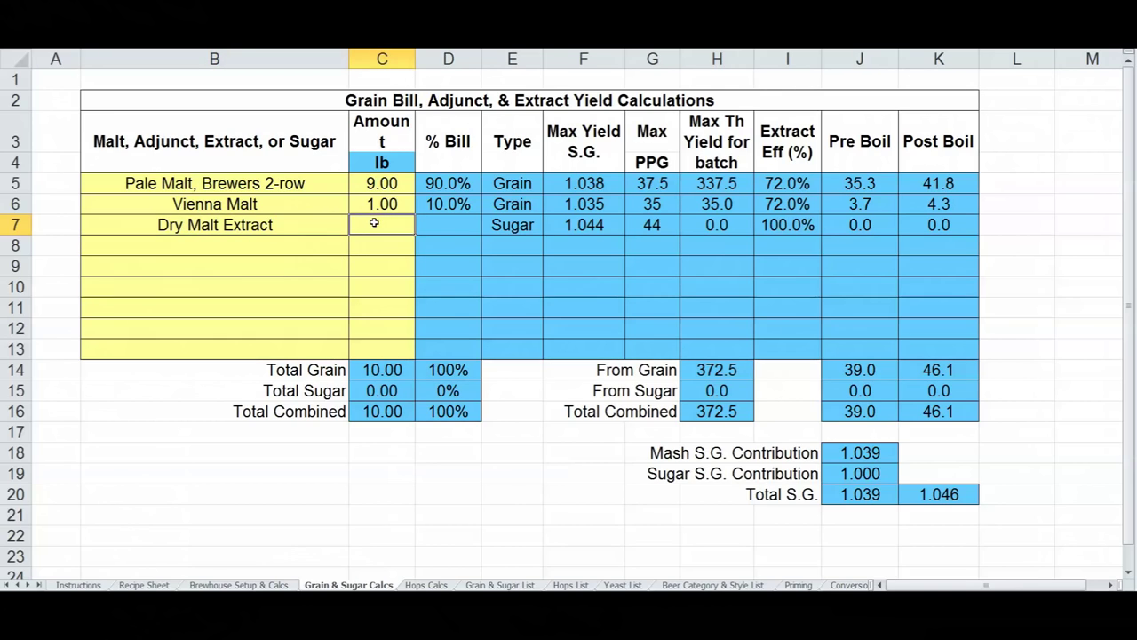
{"action": "type", "text": "1"}
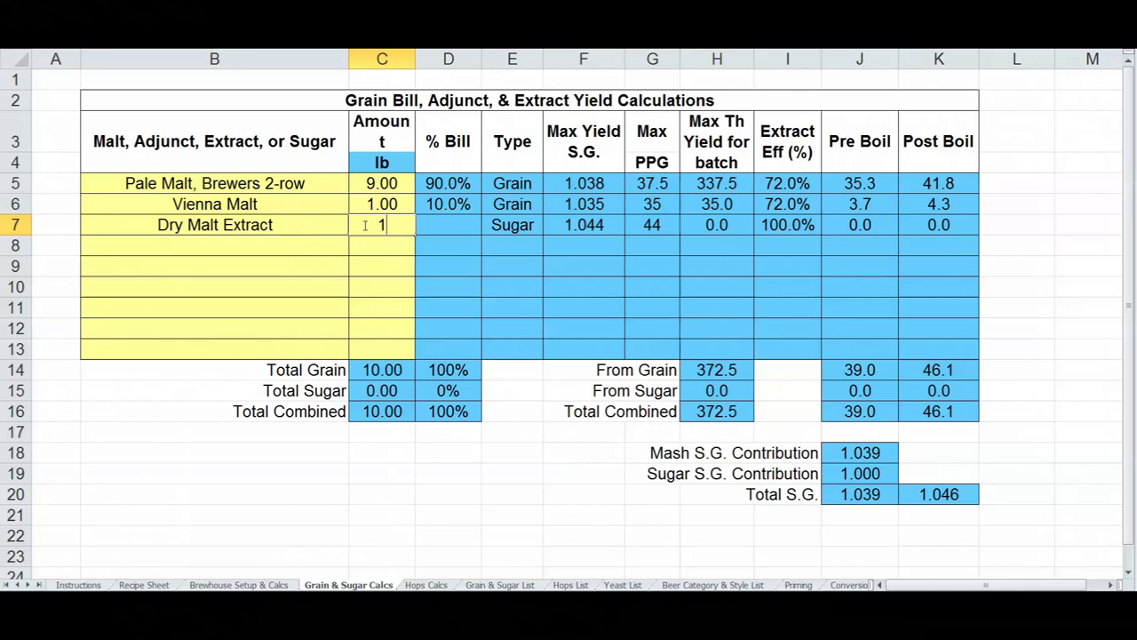
{"action": "key", "text": "Return"}
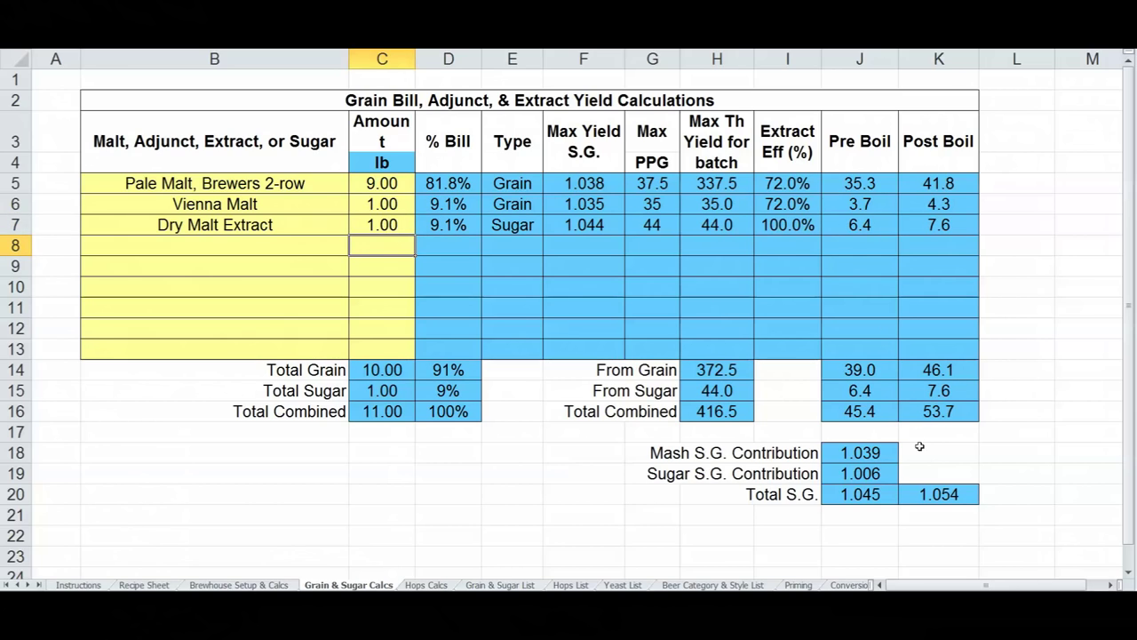
Examine the mash and sugar gravity contributions and the Dry Malt Extract row's type and extract efficiency
{"action": "left_click", "coordinate": [866, 455]}
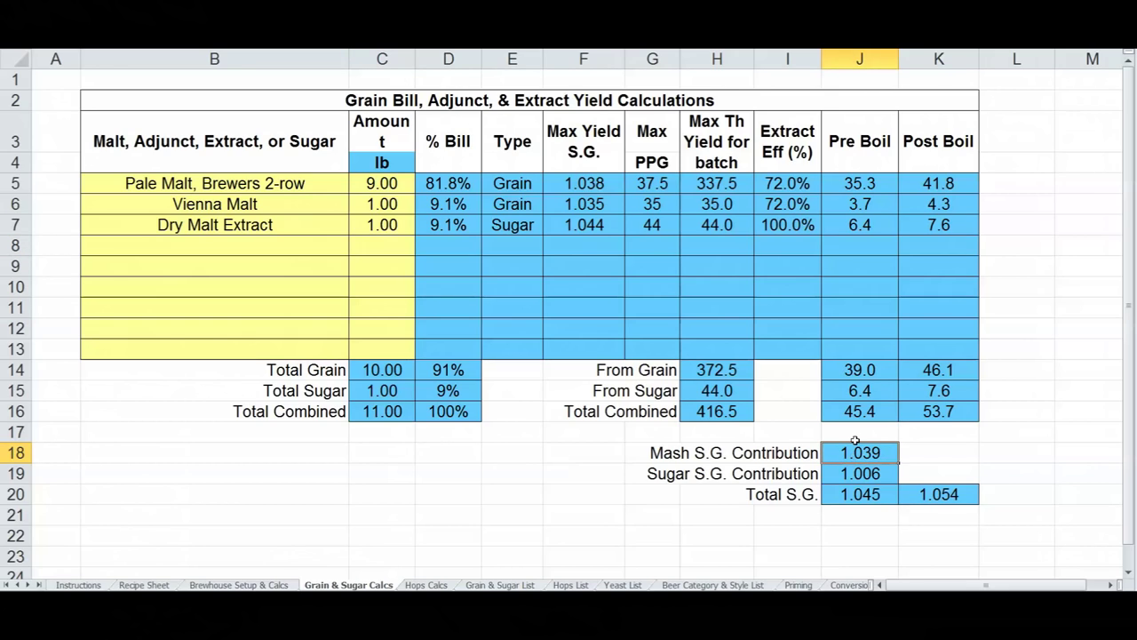
{"action": "left_click", "coordinate": [855, 474]}
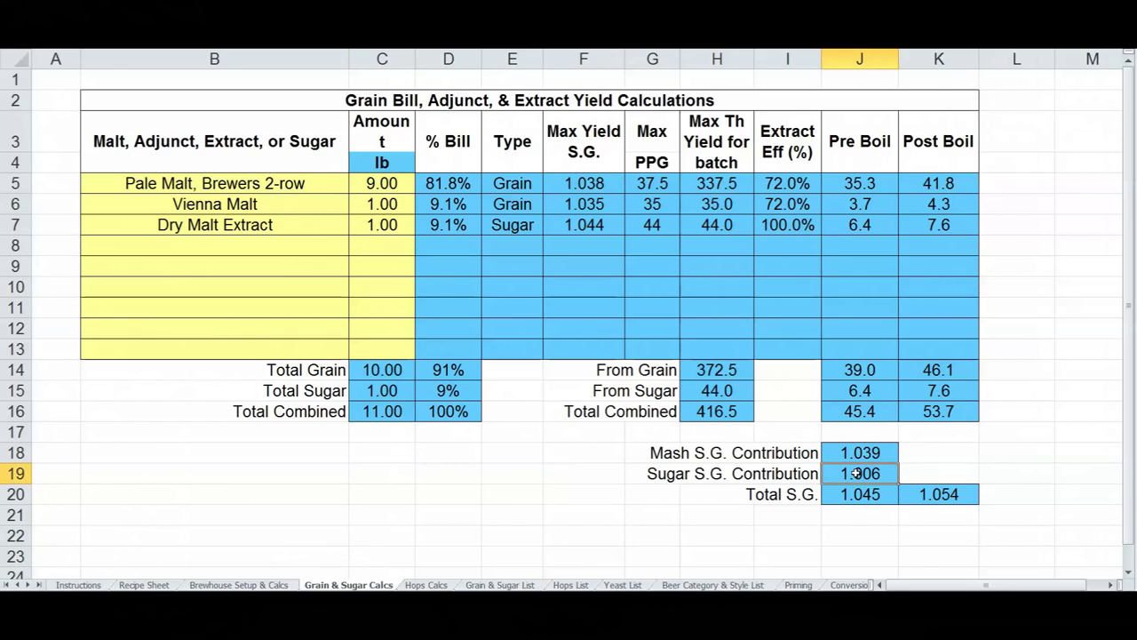
{"action": "left_click", "coordinate": [327, 229]}
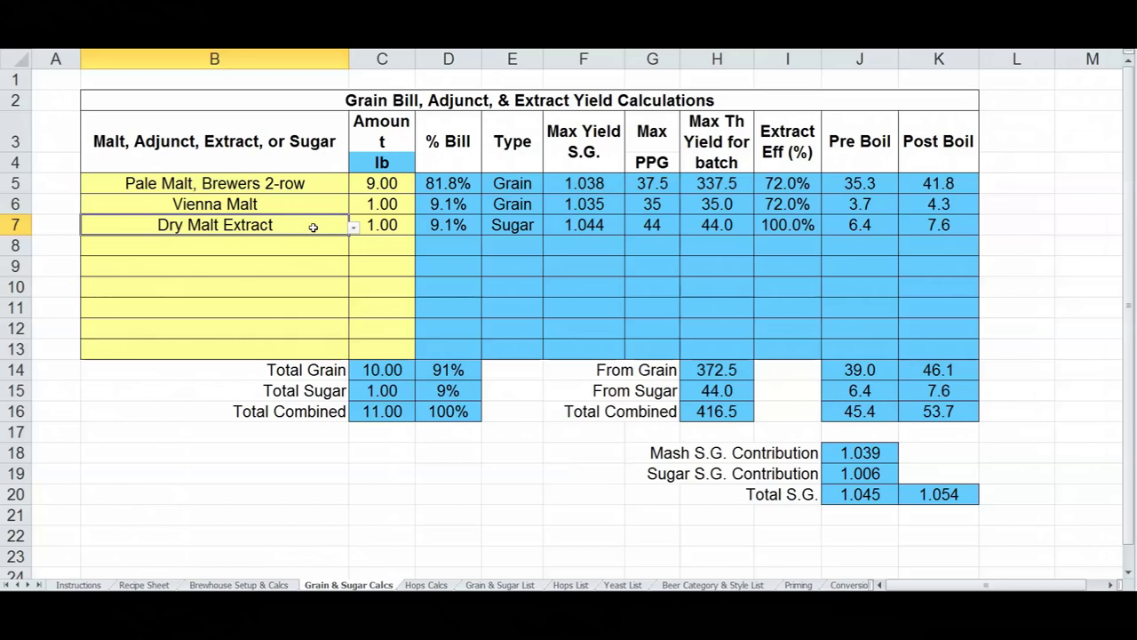
{"action": "left_click", "coordinate": [504, 223]}
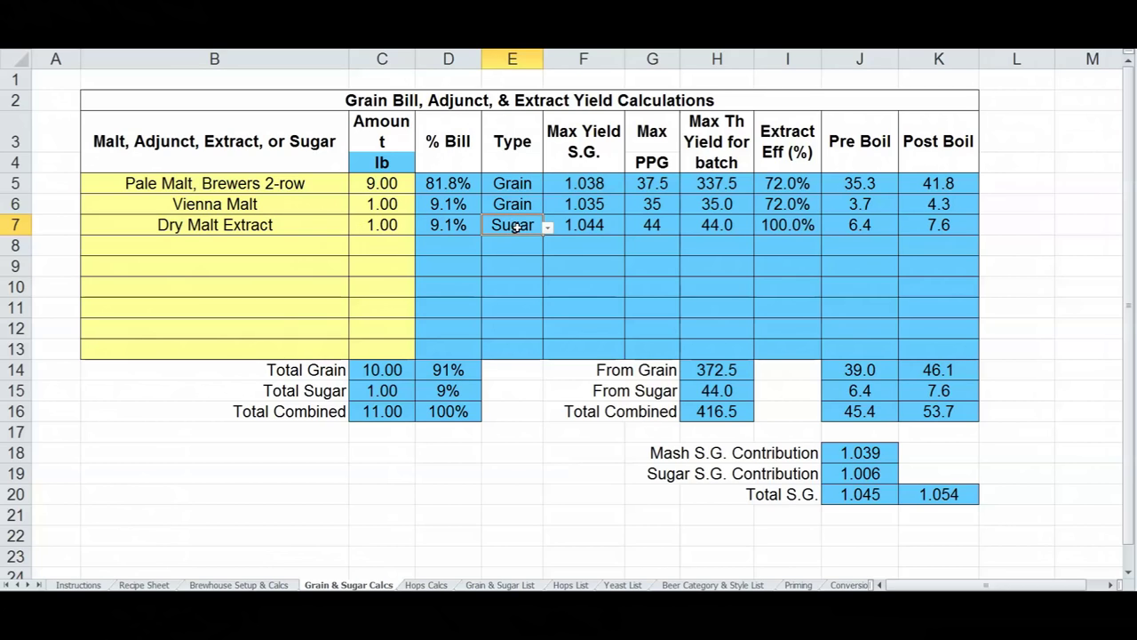
{"action": "left_click", "coordinate": [256, 225]}
{"action": "left_click_drag", "start_coordinate": [255, 225], "coordinate": [938, 227]}
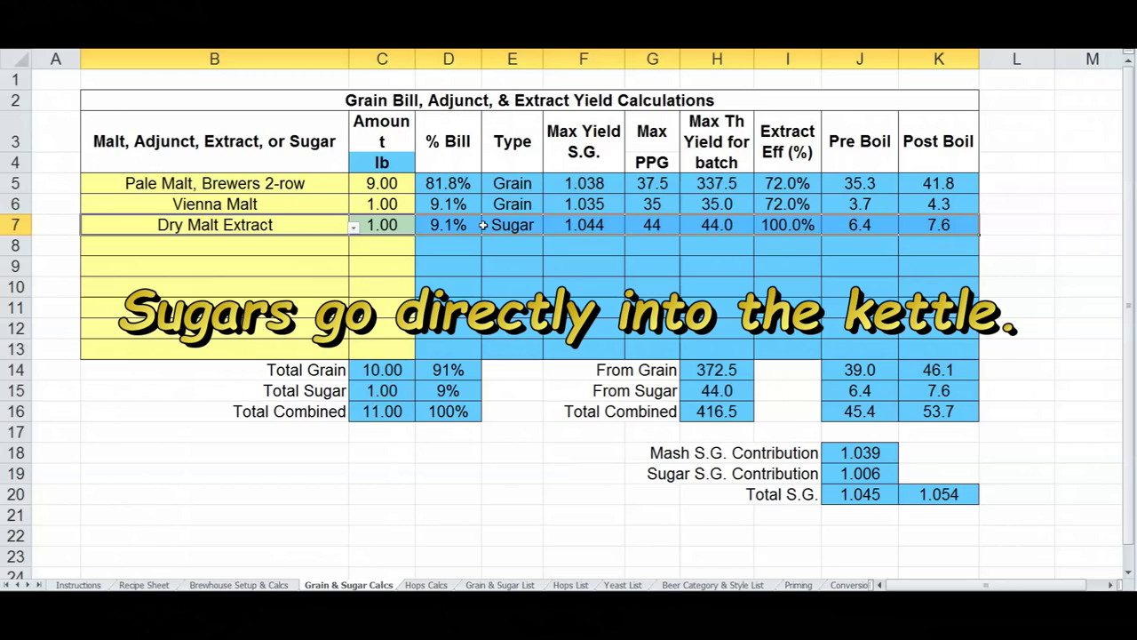
{"action": "left_click", "coordinate": [774, 225]}
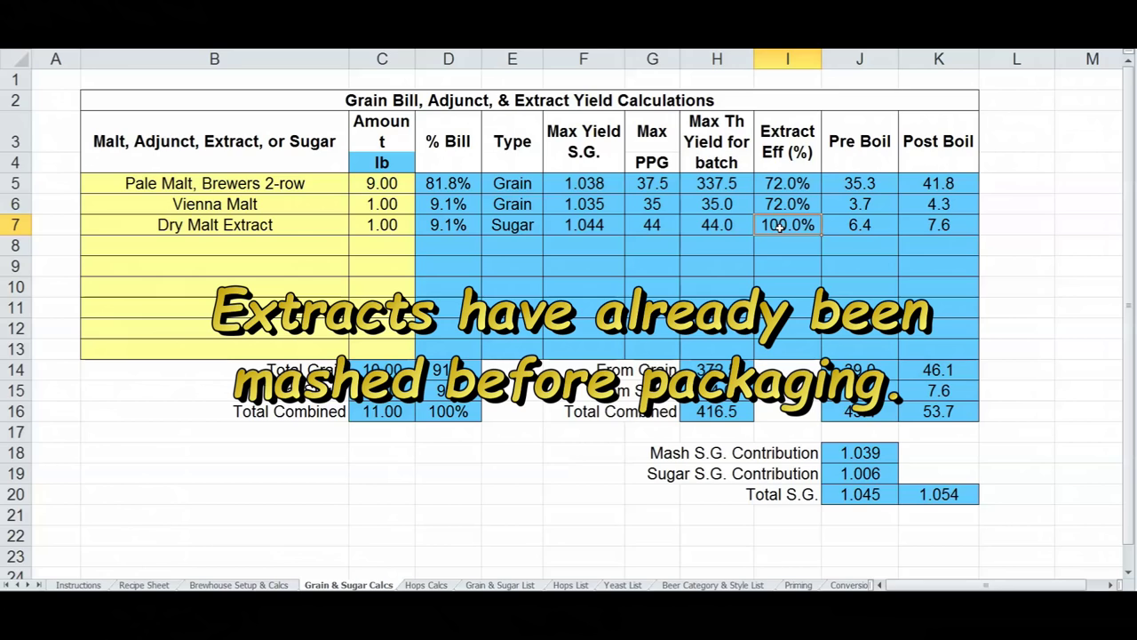
Remove the Dry Malt Extract and its amount from the grain bill
{"action": "left_click", "coordinate": [382, 225]}
{"action": "key", "text": "BackSpace"}
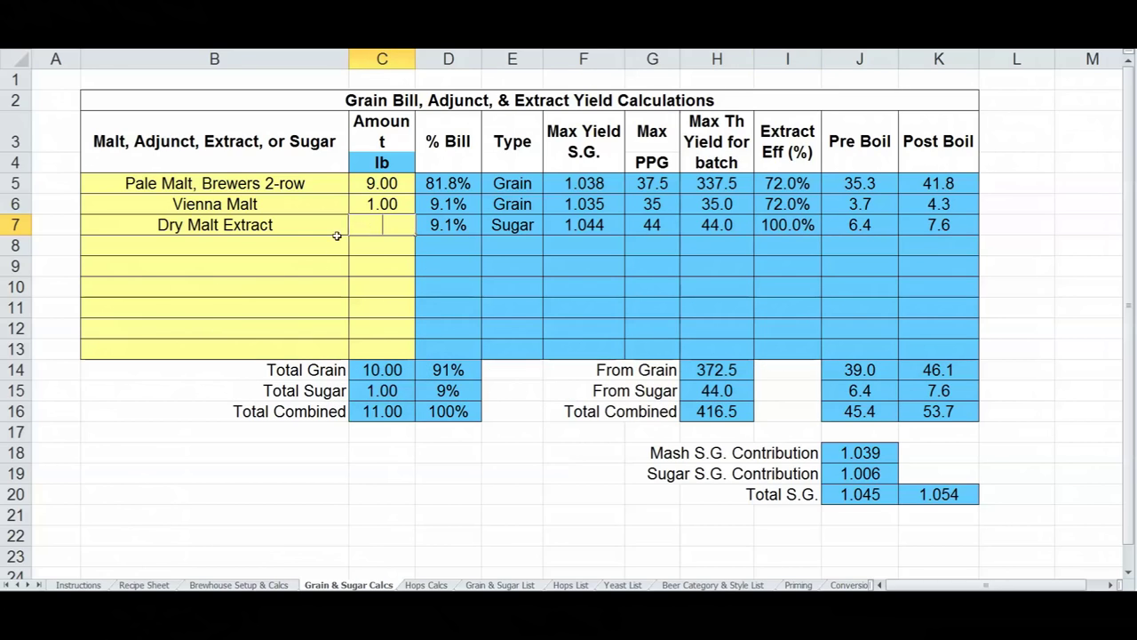
{"action": "left_click", "coordinate": [328, 229]}
{"action": "key", "text": "Delete"}
{"action": "left_click", "coordinate": [448, 266]}
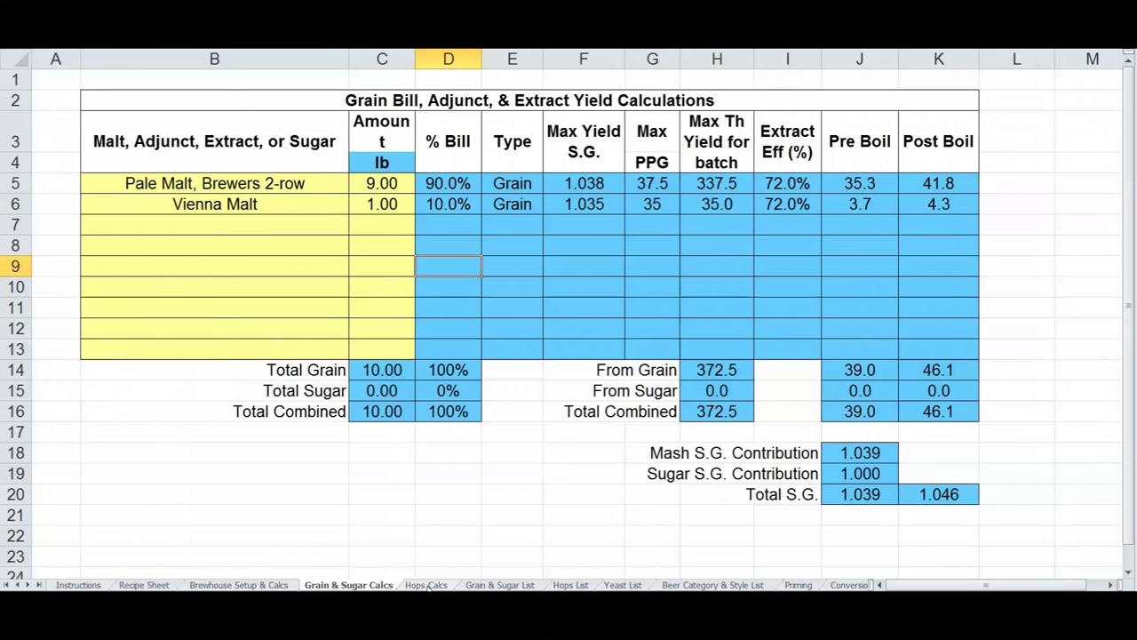
On the Hops Calcs sheet, clear the species, type, time, alpha and quantity of the 15-minute pellet addition
{"action": "left_click", "coordinate": [428, 586]}
{"action": "key", "text": "alt+Down"}
{"action": "key", "text": "Escape"}
{"action": "key", "text": "Delete"}
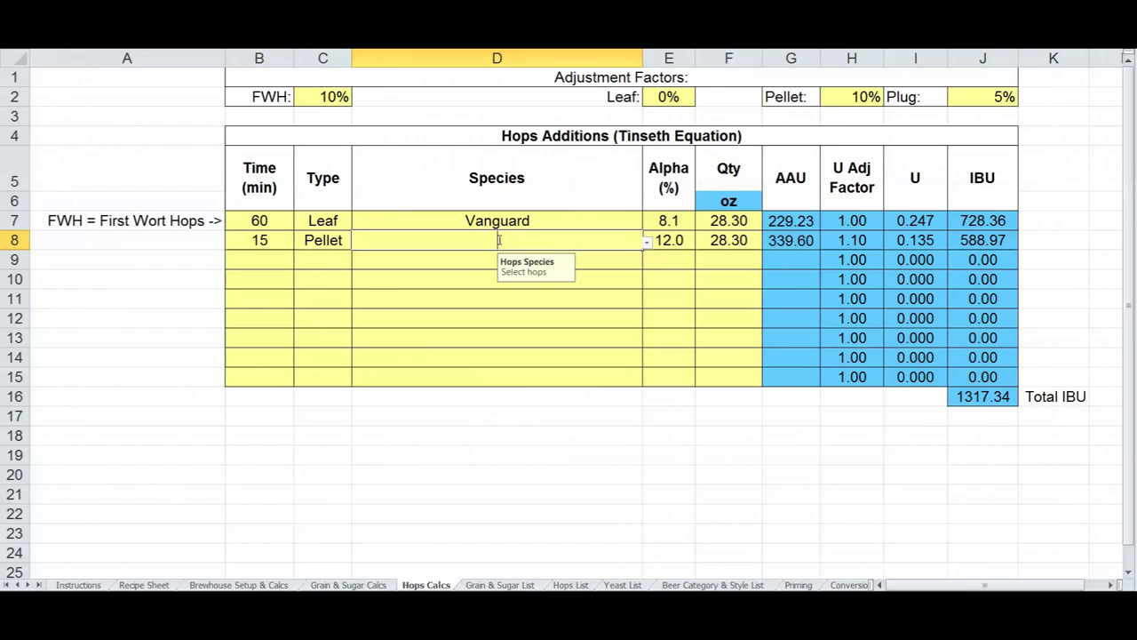
{"action": "key", "text": "Left"}
{"action": "key", "text": "Delete"}
{"action": "key", "text": "Left"}
{"action": "key", "text": "Delete"}
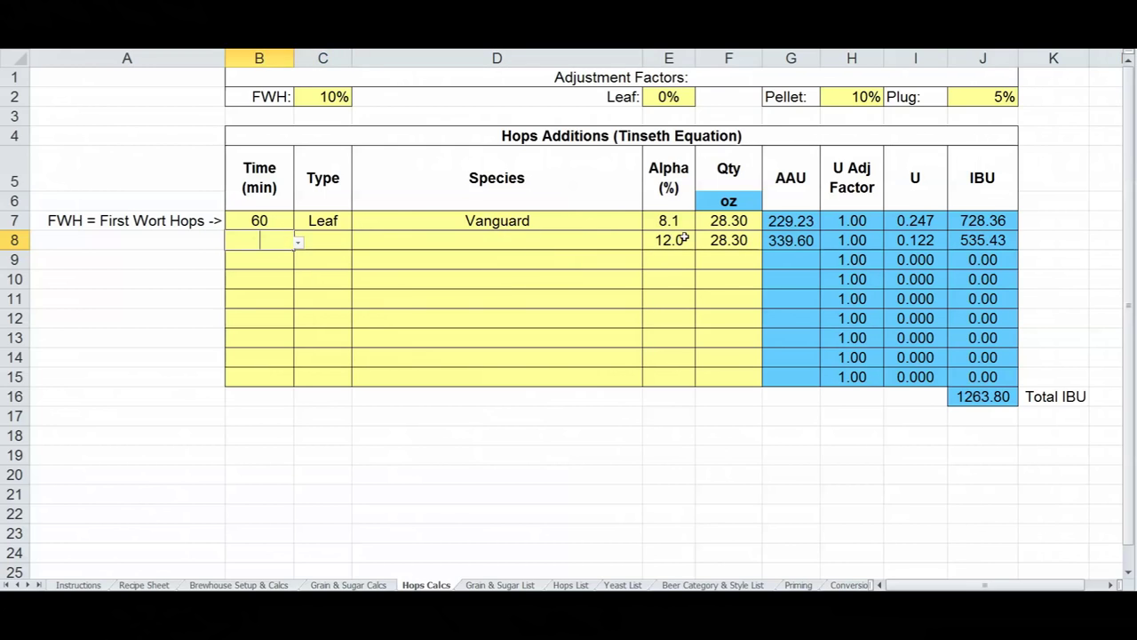
{"action": "left_click", "coordinate": [678, 240]}
{"action": "key", "text": "Delete"}
{"action": "left_click", "coordinate": [732, 240]}
{"action": "key", "text": "Delete"}
Clear the quantity and alpha value of the Vanguard hop addition
{"action": "left_click", "coordinate": [632, 222]}
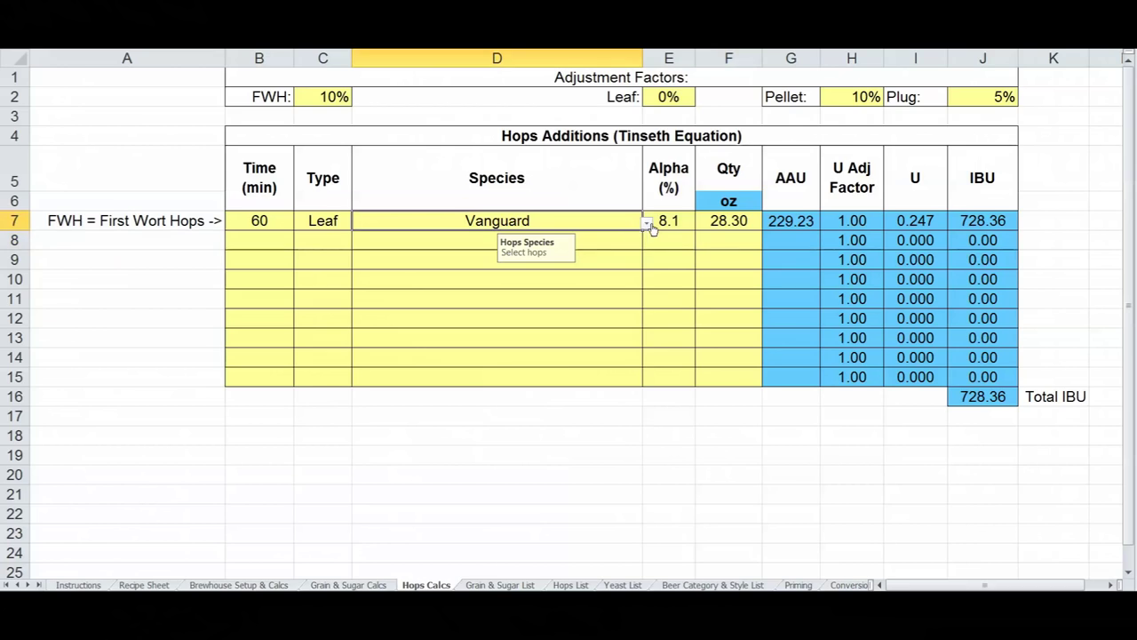
{"action": "left_click", "coordinate": [711, 222]}
{"action": "key", "text": "Delete"}
{"action": "left_click", "coordinate": [671, 222]}
{"action": "key", "text": "Delete"}
Set the first hop addition's boil time to 60 minutes and its type to Pellet
{"action": "left_click", "coordinate": [391, 219]}
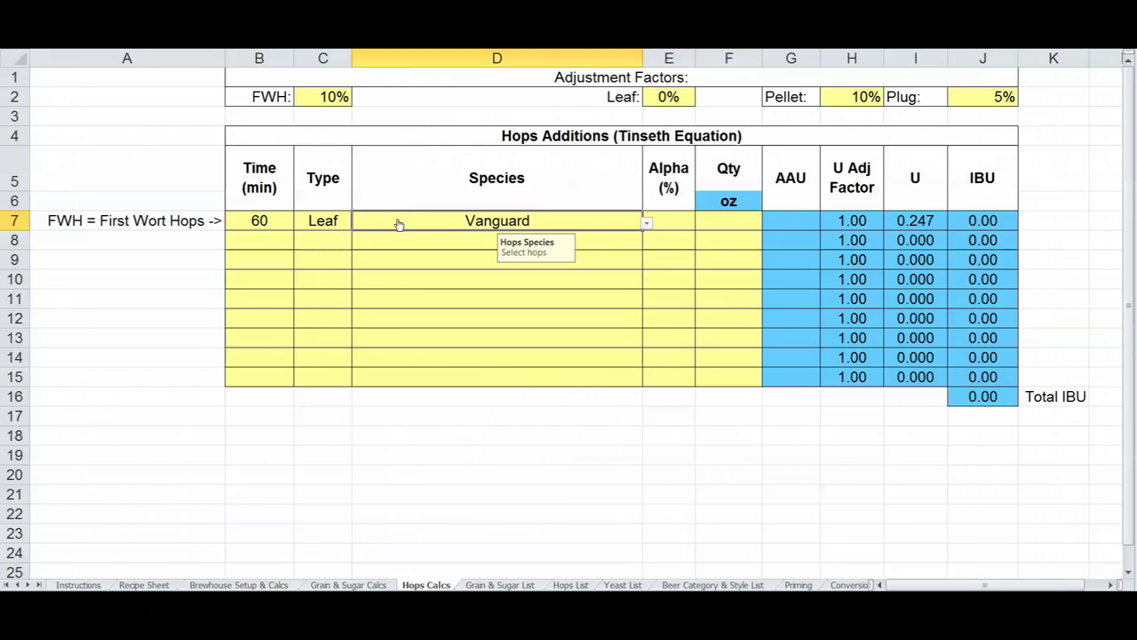
{"action": "left_click", "coordinate": [283, 226]}
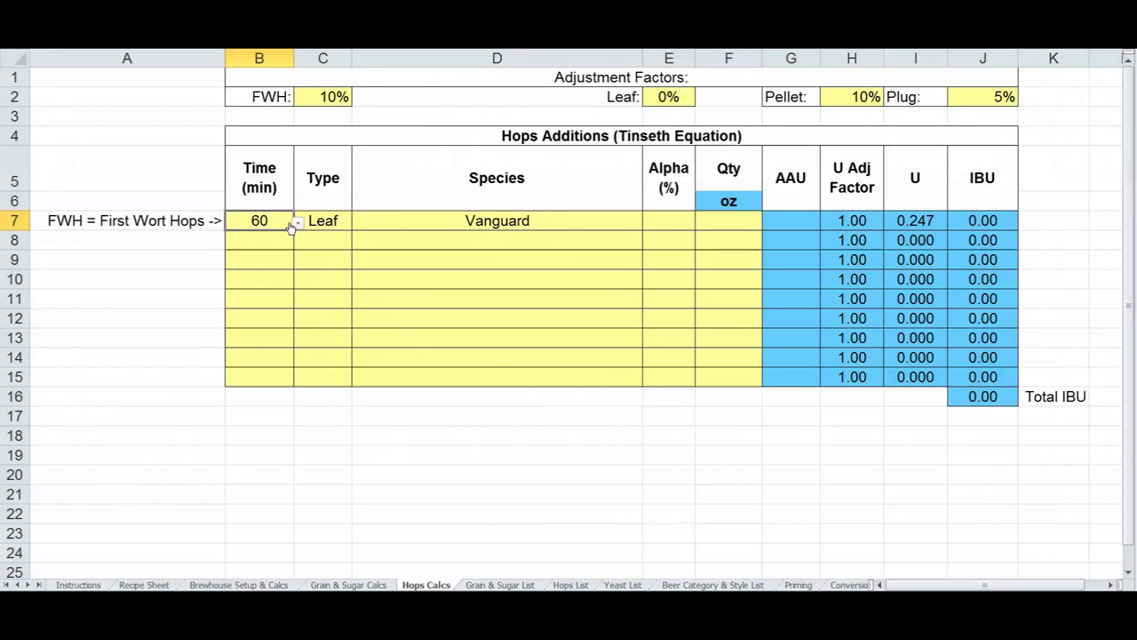
{"action": "left_click", "coordinate": [299, 224]}
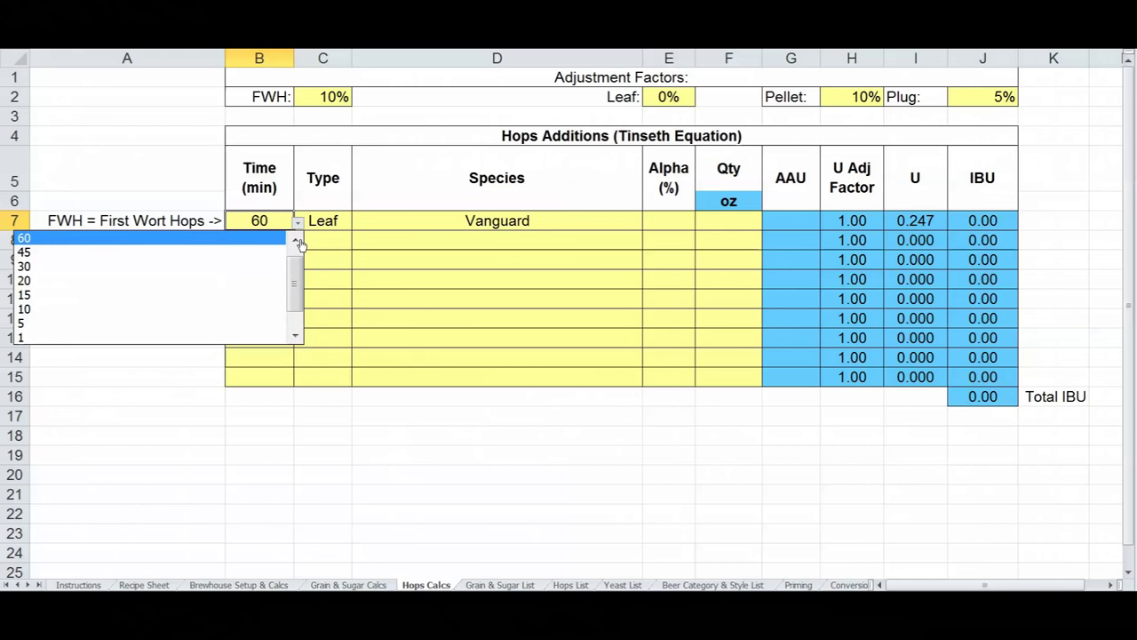
{"action": "scroll", "coordinate": [160, 253], "scroll_direction": "up", "scroll_amount": 1}
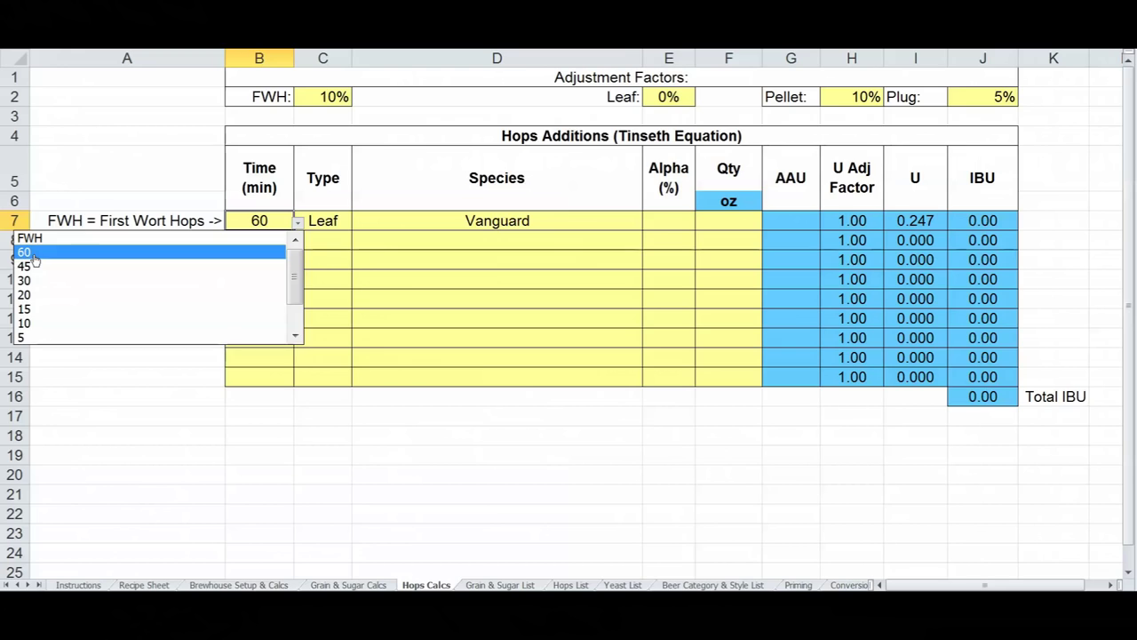
{"action": "left_click", "coordinate": [34, 258]}
{"action": "left_click", "coordinate": [325, 222]}
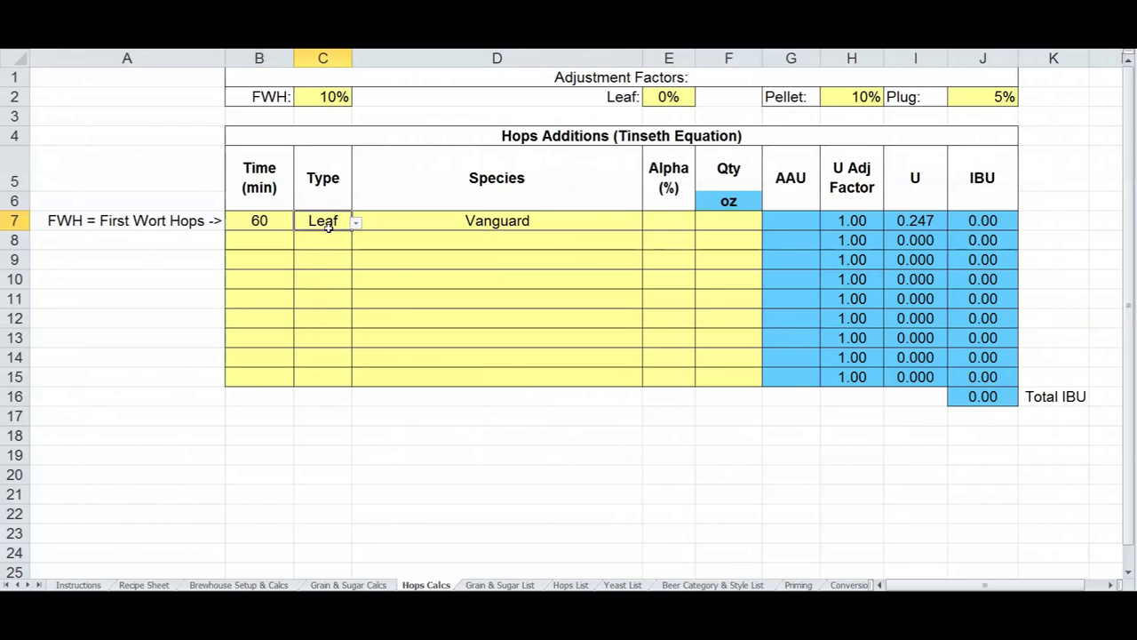
{"action": "left_click", "coordinate": [355, 224]}
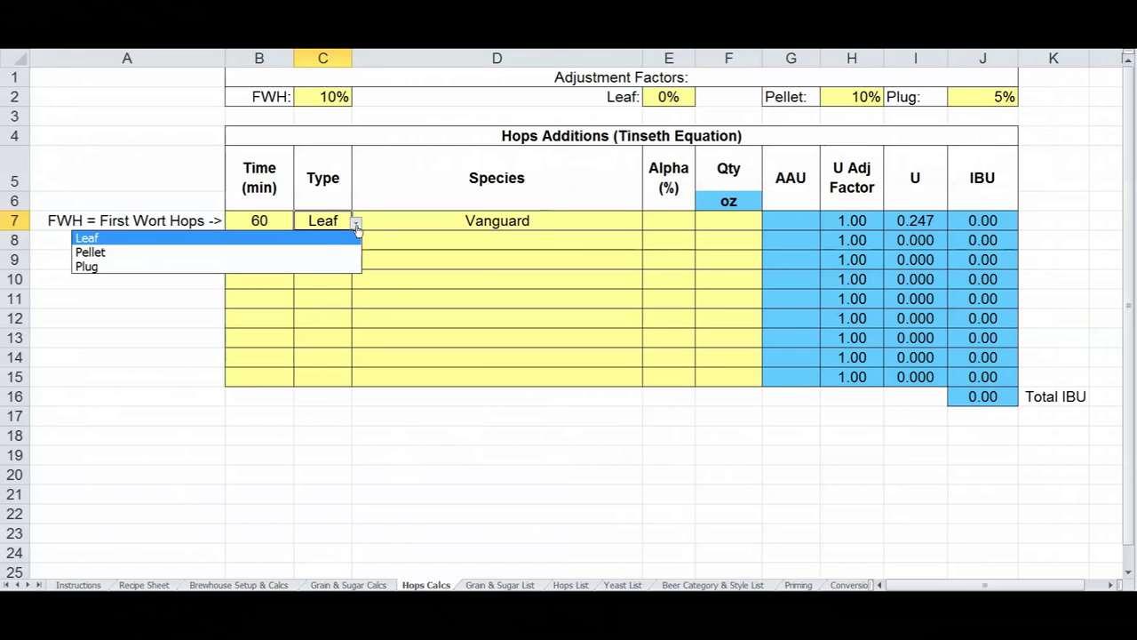
{"action": "left_click", "coordinate": [209, 254]}
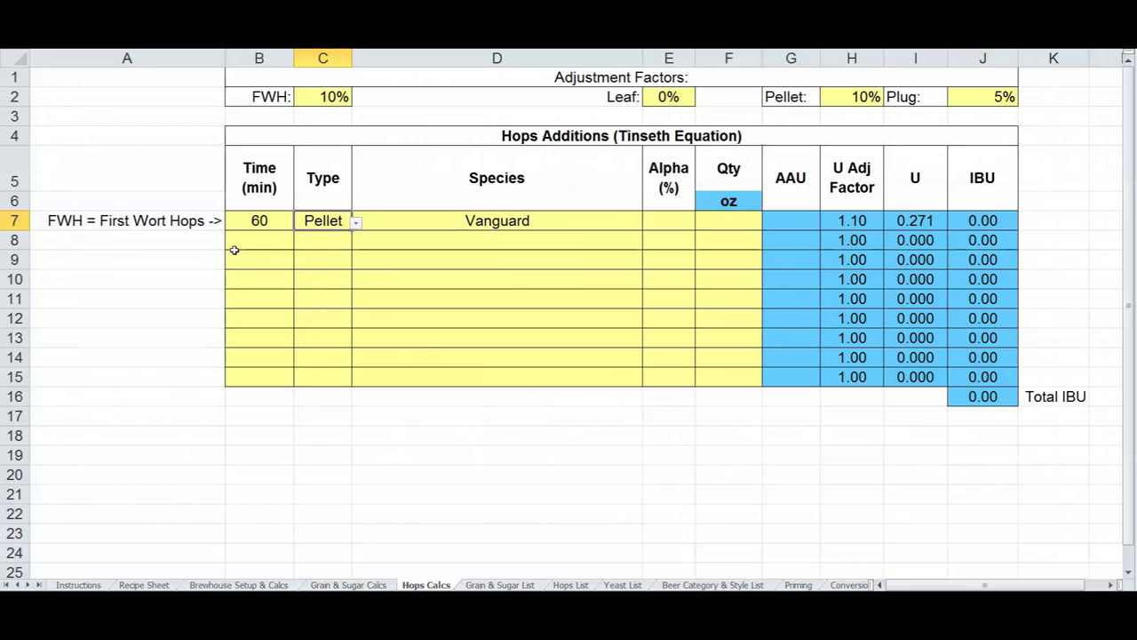
Choose Centennial as the species of the first hop addition
{"action": "left_click", "coordinate": [620, 227]}
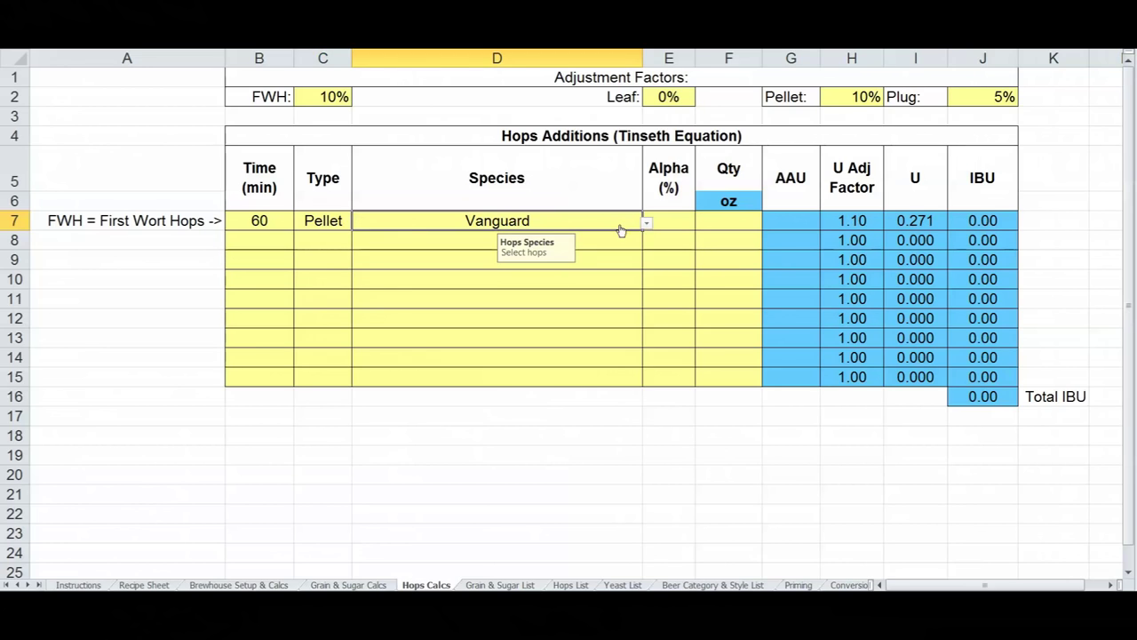
{"action": "left_click", "coordinate": [647, 224]}
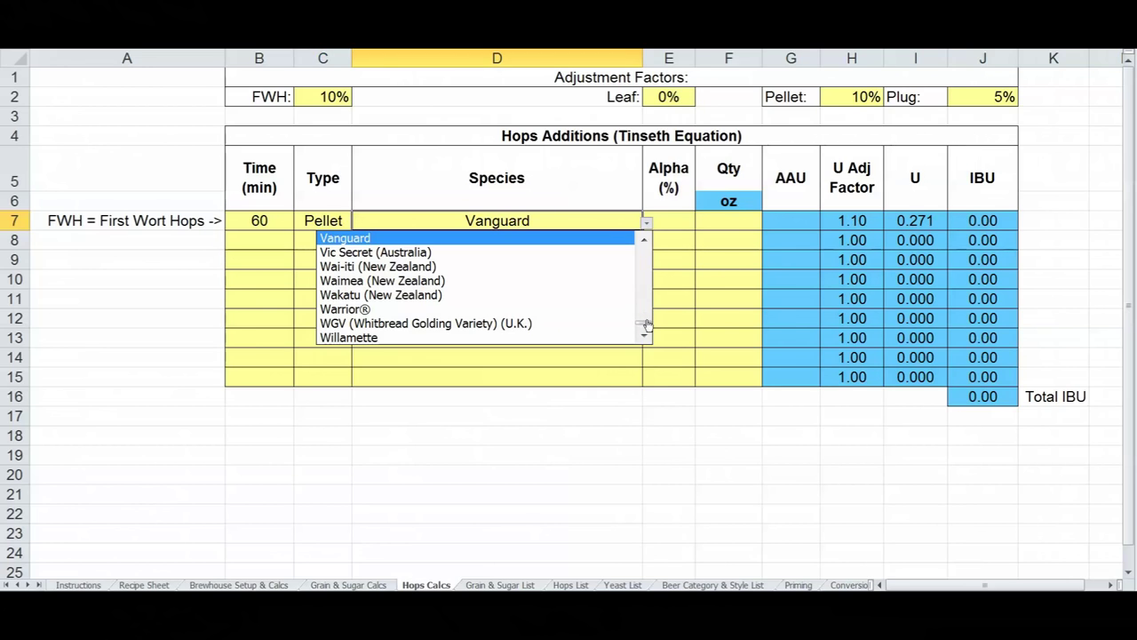
{"action": "scroll", "coordinate": [646, 327], "scroll_direction": "up", "scroll_amount": 1}
{"action": "left_click_drag", "start_coordinate": [646, 327], "coordinate": [646, 257]}
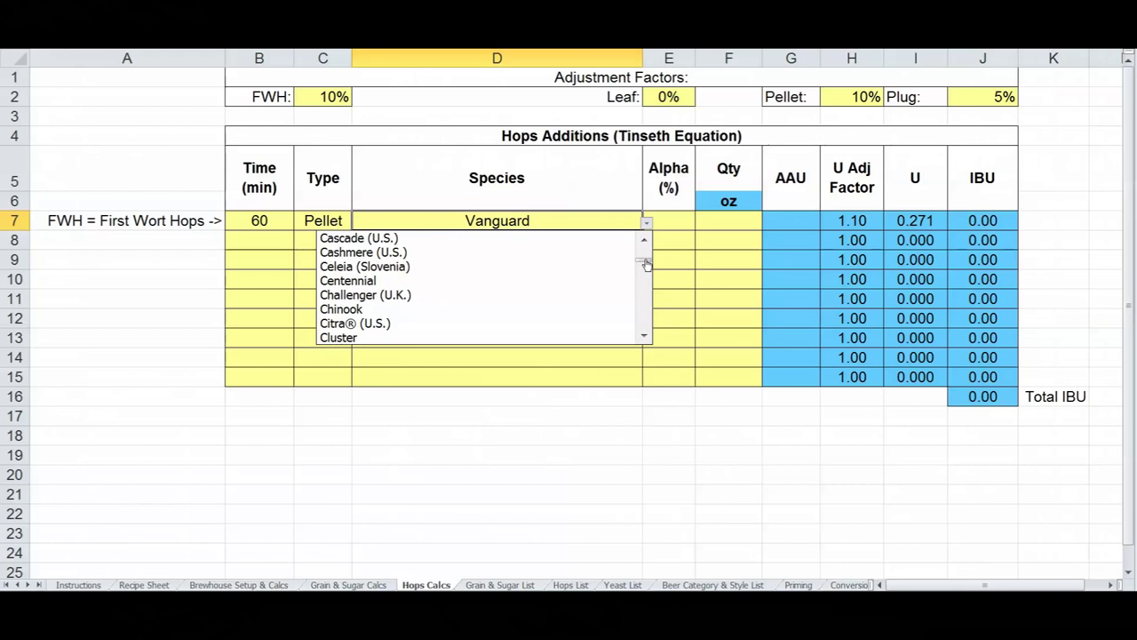
{"action": "left_click", "coordinate": [363, 283]}
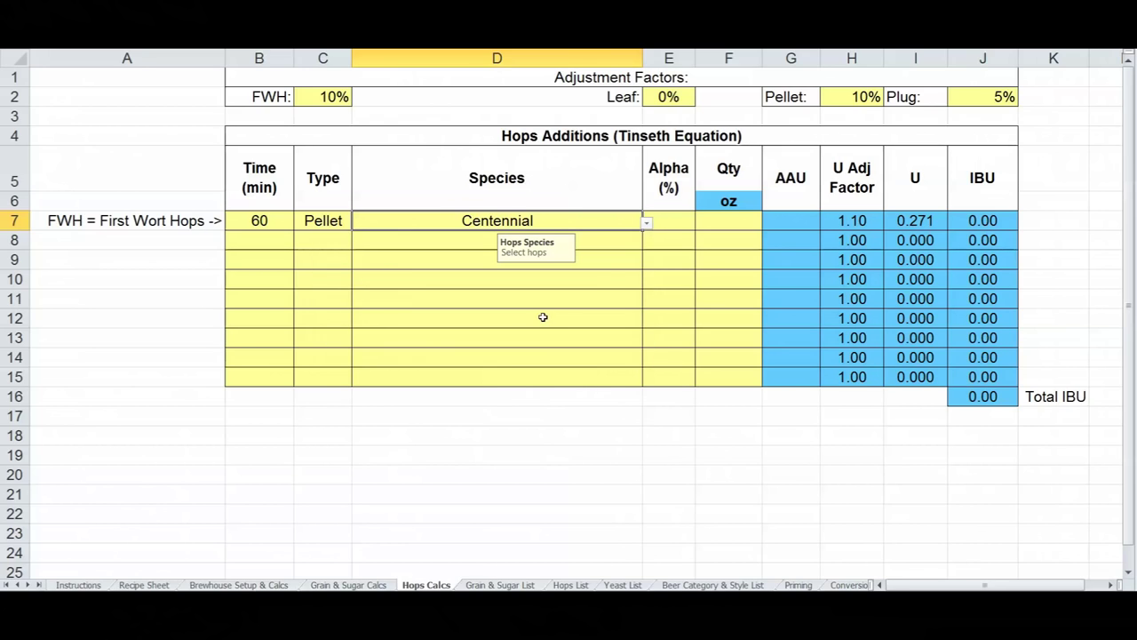
Enter 8% alpha and 1 oz for the Centennial addition and review its calculated row
{"action": "left_click", "coordinate": [675, 221]}
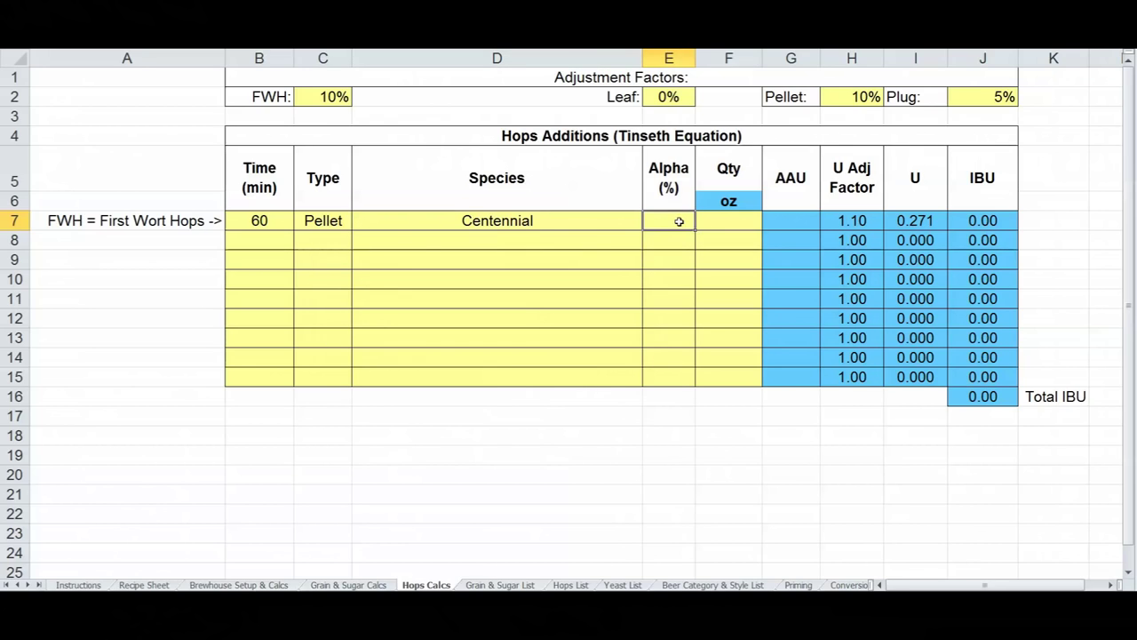
{"action": "type", "text": "8"}
{"action": "key", "text": "Return"}
{"action": "left_click", "coordinate": [734, 223]}
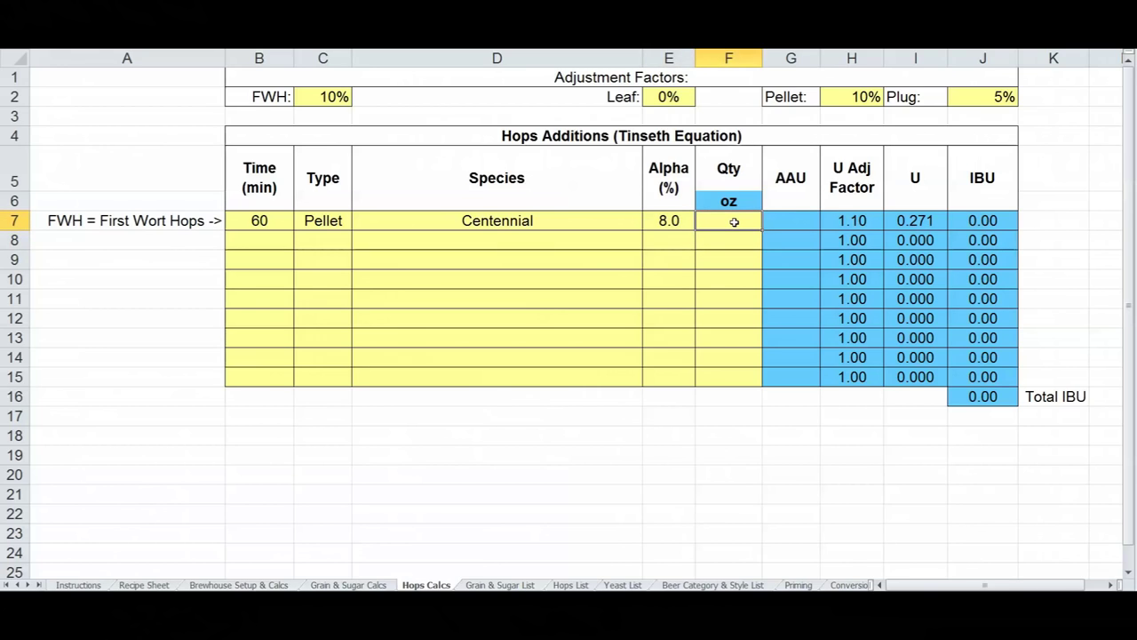
{"action": "type", "text": "1"}
{"action": "key", "text": "Return"}
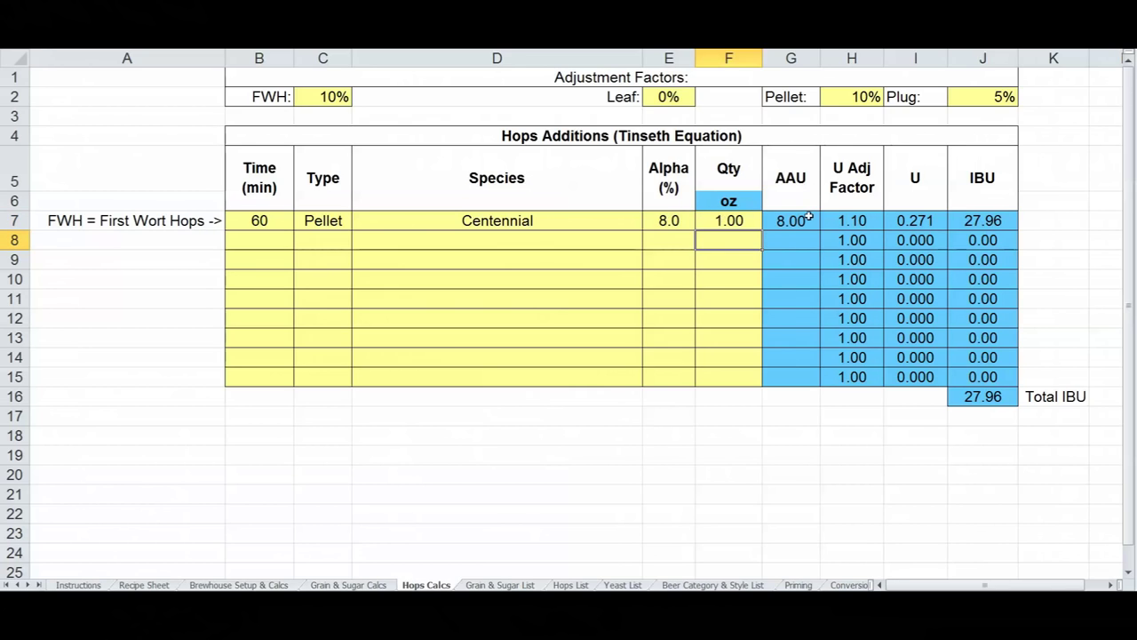
{"action": "left_click", "coordinate": [990, 217]}
{"action": "left_click_drag", "start_coordinate": [254, 221], "coordinate": [978, 221]}
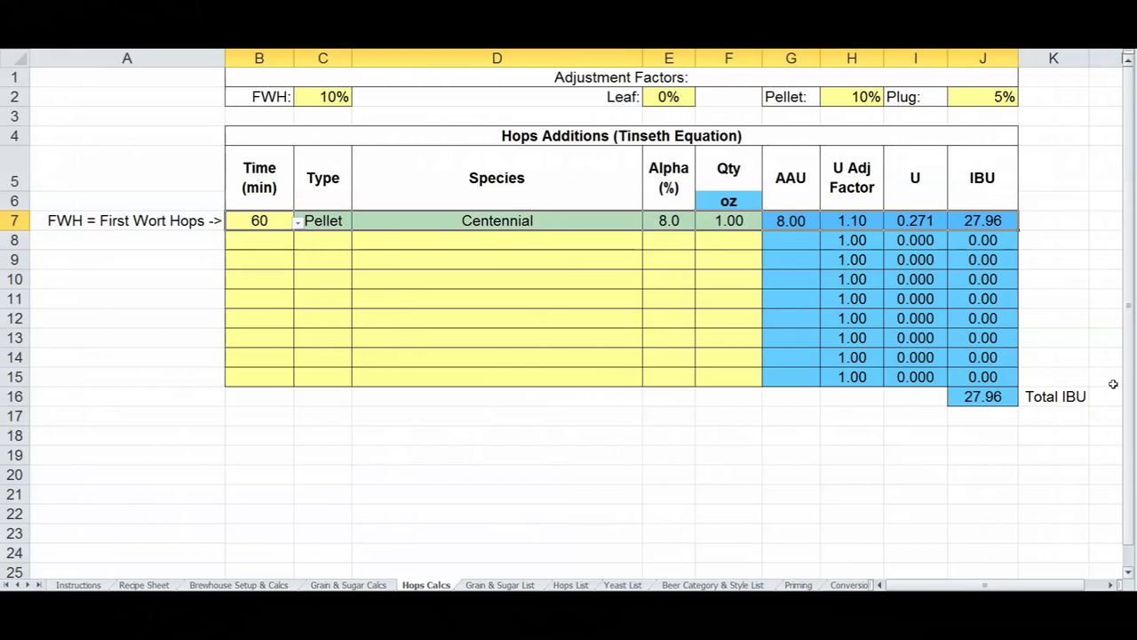
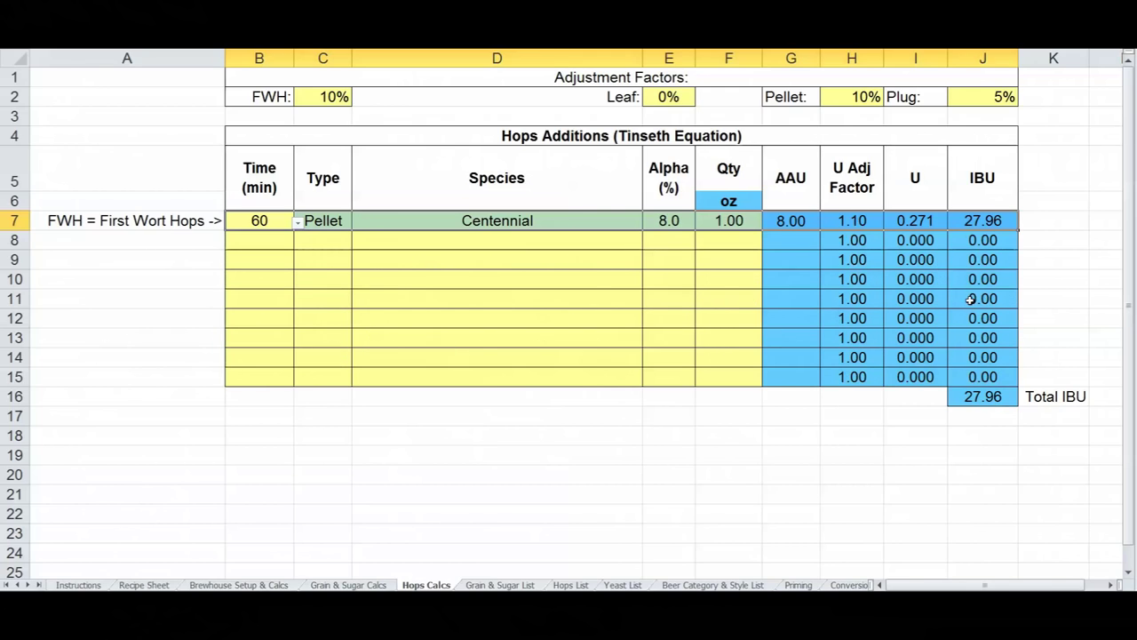
Set the second hop addition's boil time to 15 minutes and its type to Pellet
{"action": "left_click", "coordinate": [538, 245]}
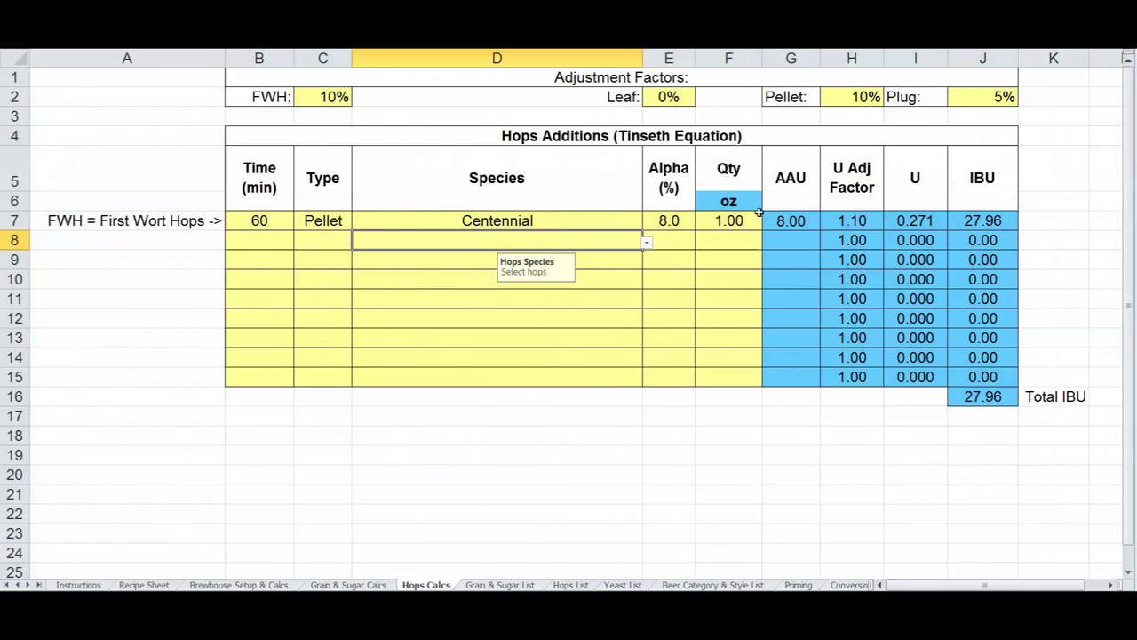
{"action": "left_click", "coordinate": [271, 246]}
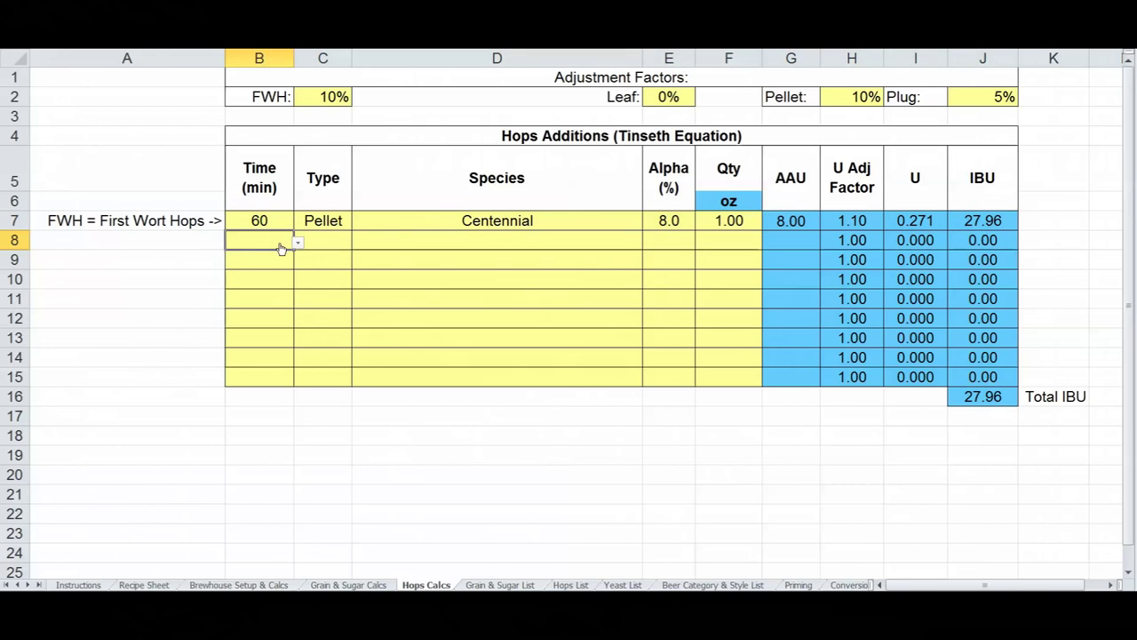
{"action": "left_click", "coordinate": [299, 244]}
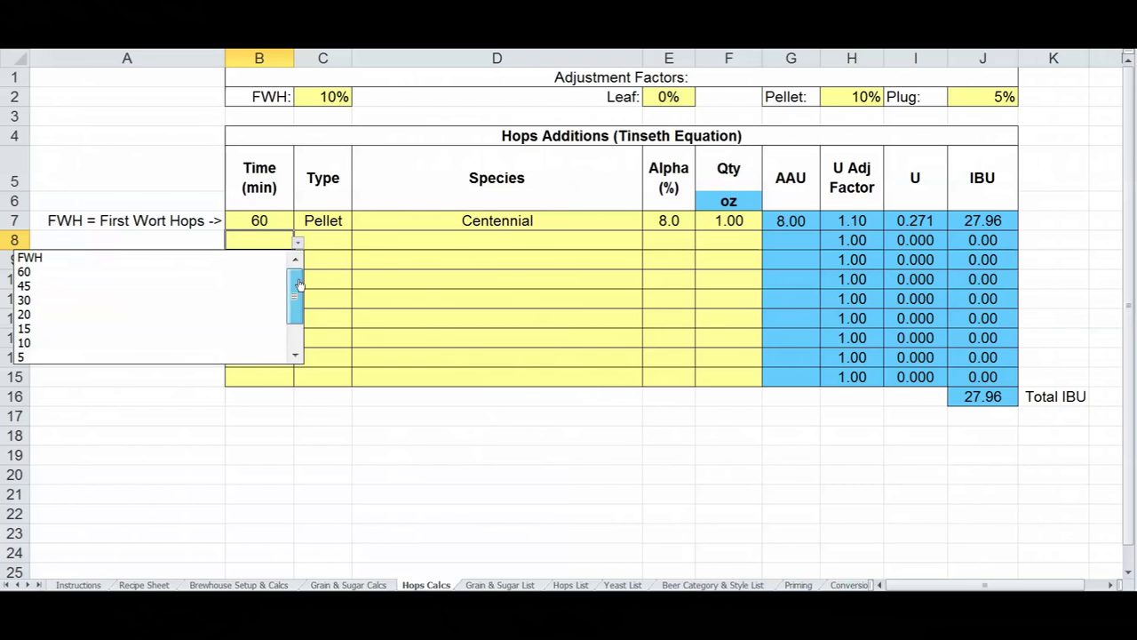
{"action": "scroll", "coordinate": [267, 292], "scroll_direction": "down", "scroll_amount": 1}
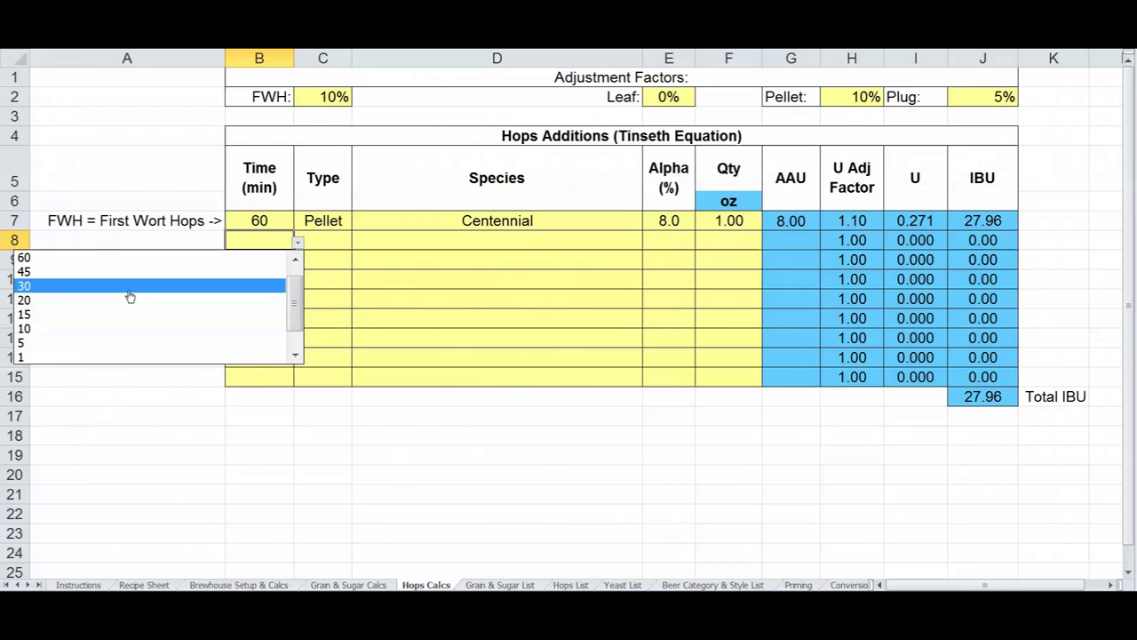
{"action": "left_click", "coordinate": [71, 313]}
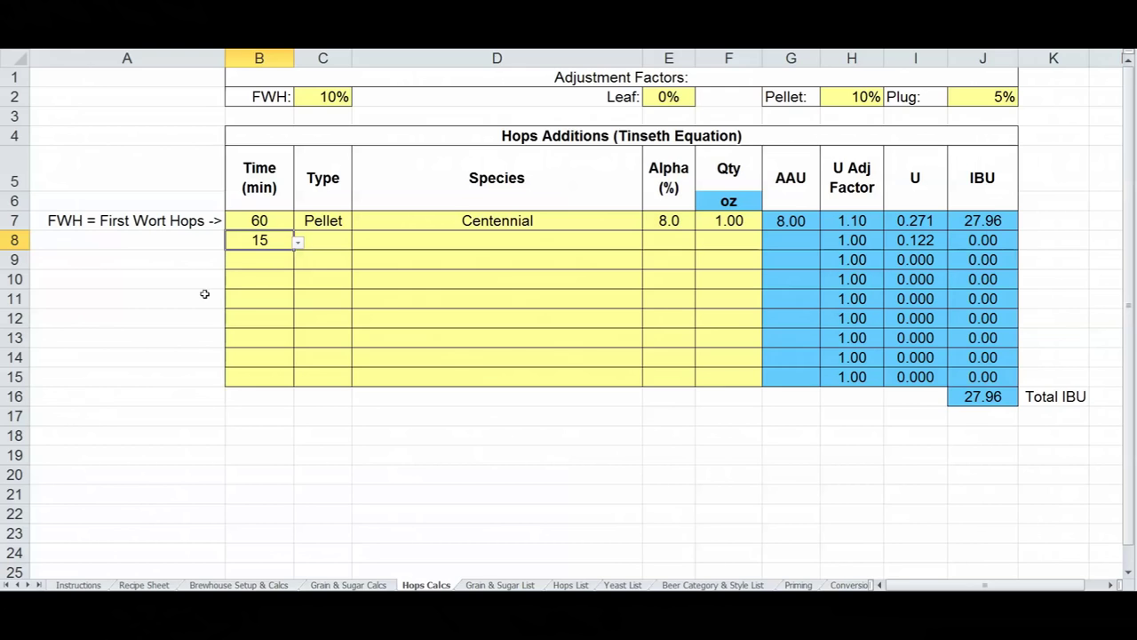
{"action": "left_click", "coordinate": [342, 246]}
{"action": "left_click", "coordinate": [356, 242]}
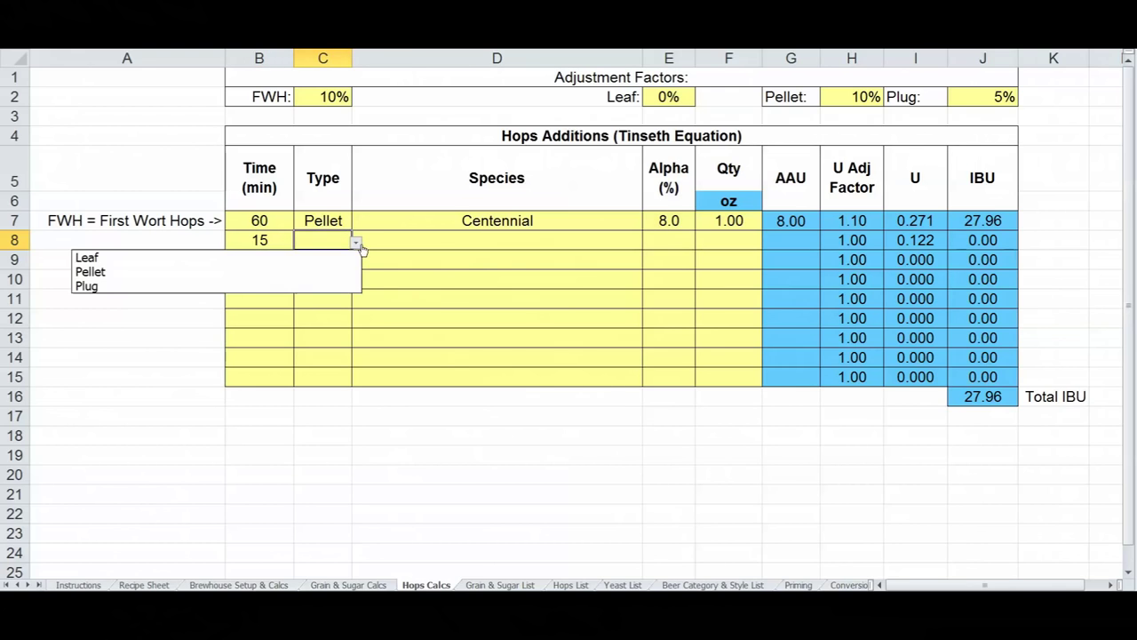
{"action": "left_click", "coordinate": [254, 276]}
Choose Cascade (U.S.) as the species of the second hop addition
{"action": "left_click", "coordinate": [617, 247]}
{"action": "left_click", "coordinate": [647, 245]}
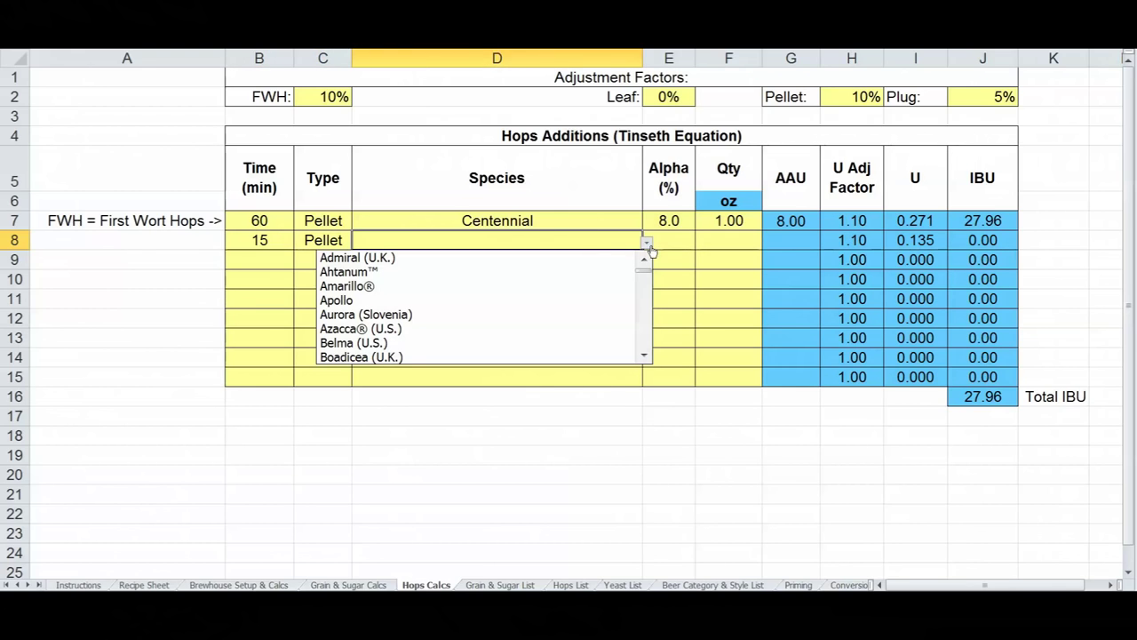
{"action": "left_click", "coordinate": [649, 339]}
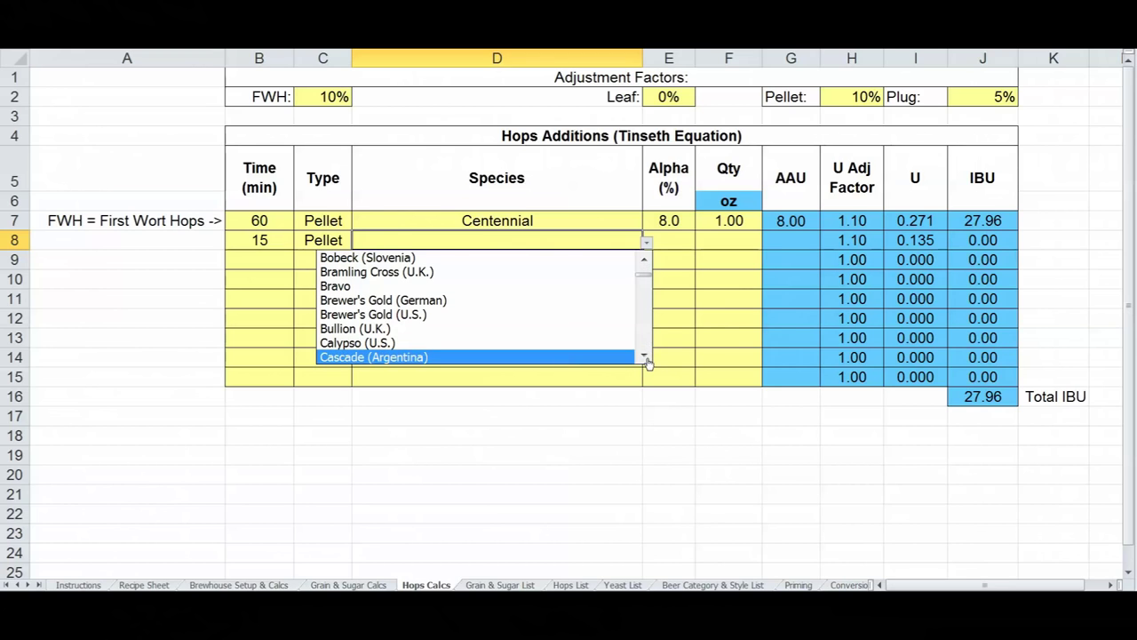
{"action": "left_click", "coordinate": [646, 357]}
{"action": "left_click", "coordinate": [646, 357]}
{"action": "left_click", "coordinate": [646, 357]}
{"action": "left_click", "coordinate": [646, 357]}
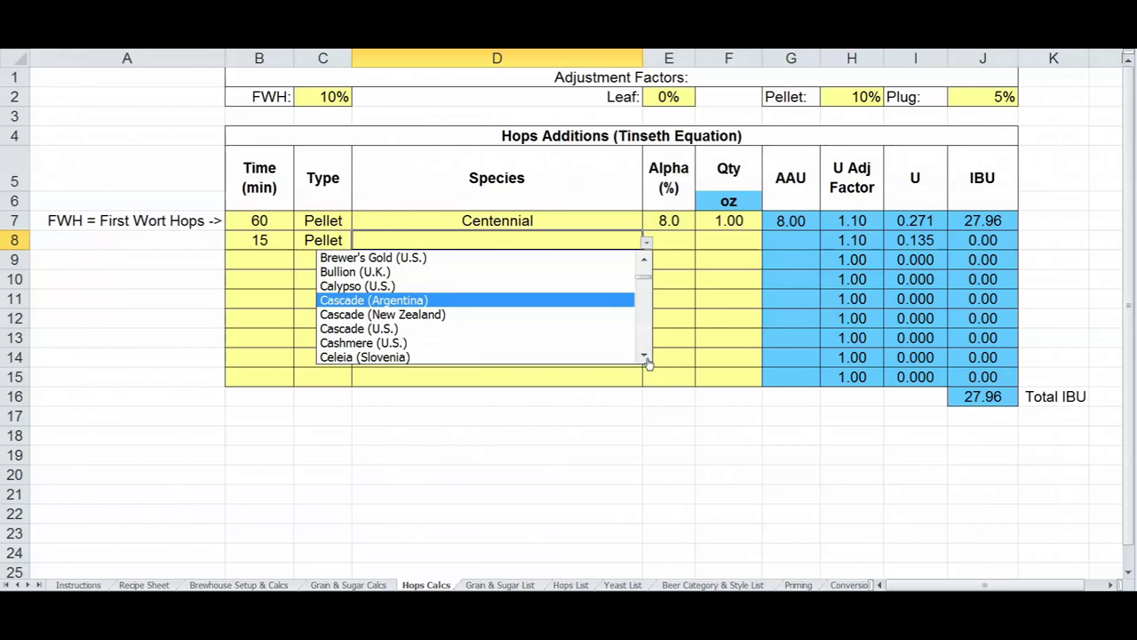
{"action": "left_click", "coordinate": [382, 336]}
Enter 3.2% alpha and a quantity of 1 oz for the Cascade addition
{"action": "left_click", "coordinate": [680, 242]}
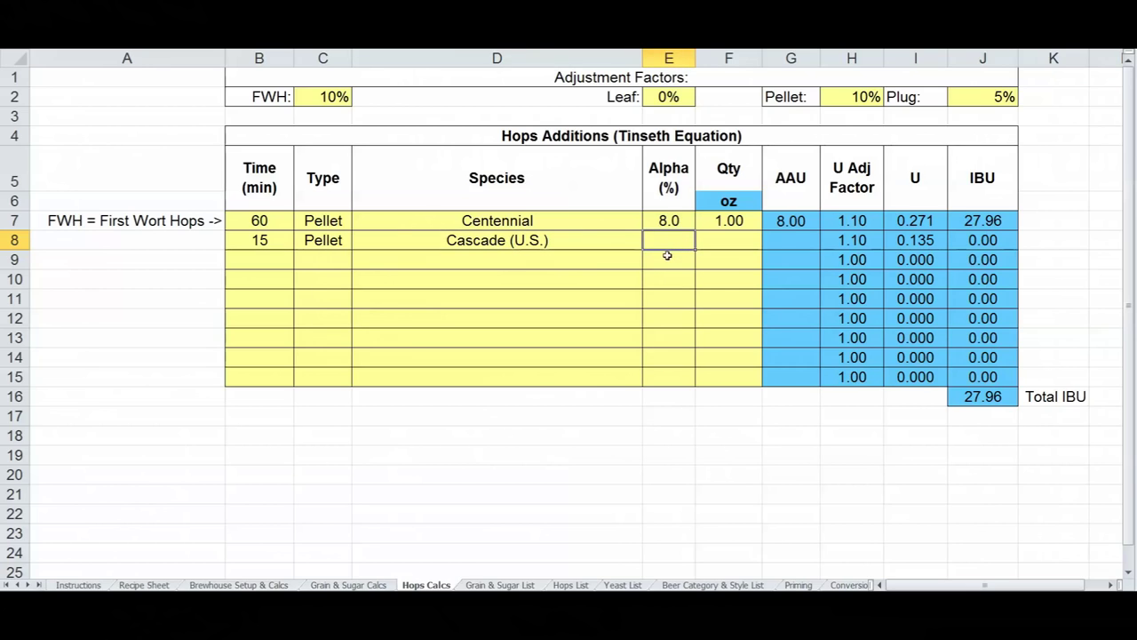
{"action": "type", "text": "3.2"}
{"action": "left_click", "coordinate": [727, 245]}
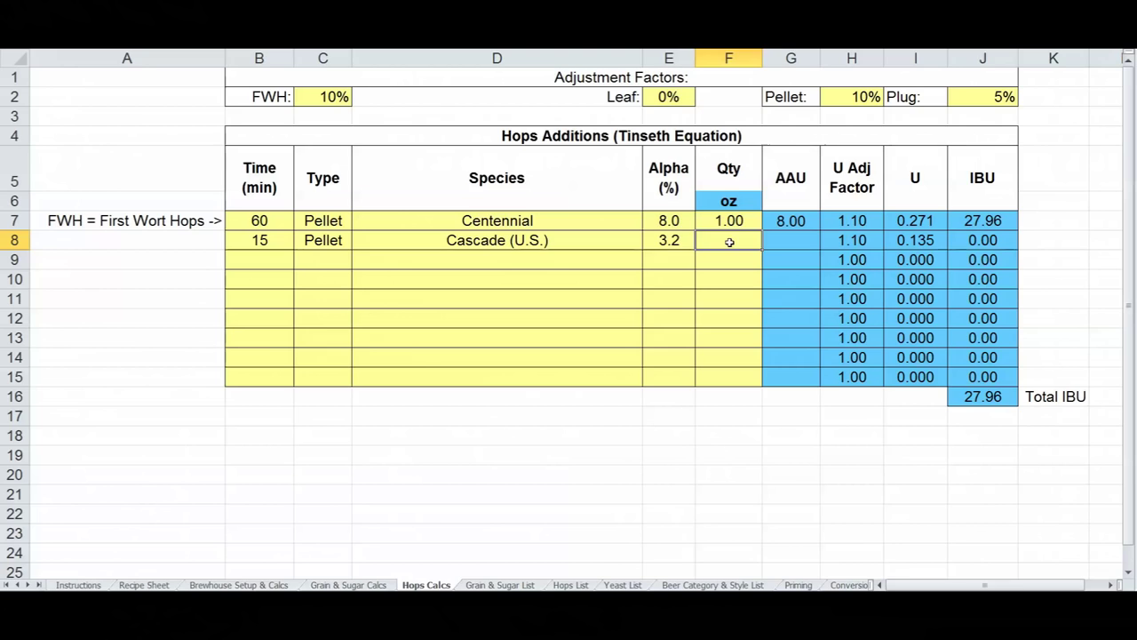
{"action": "type", "text": "1"}
{"action": "key", "text": "Return"}
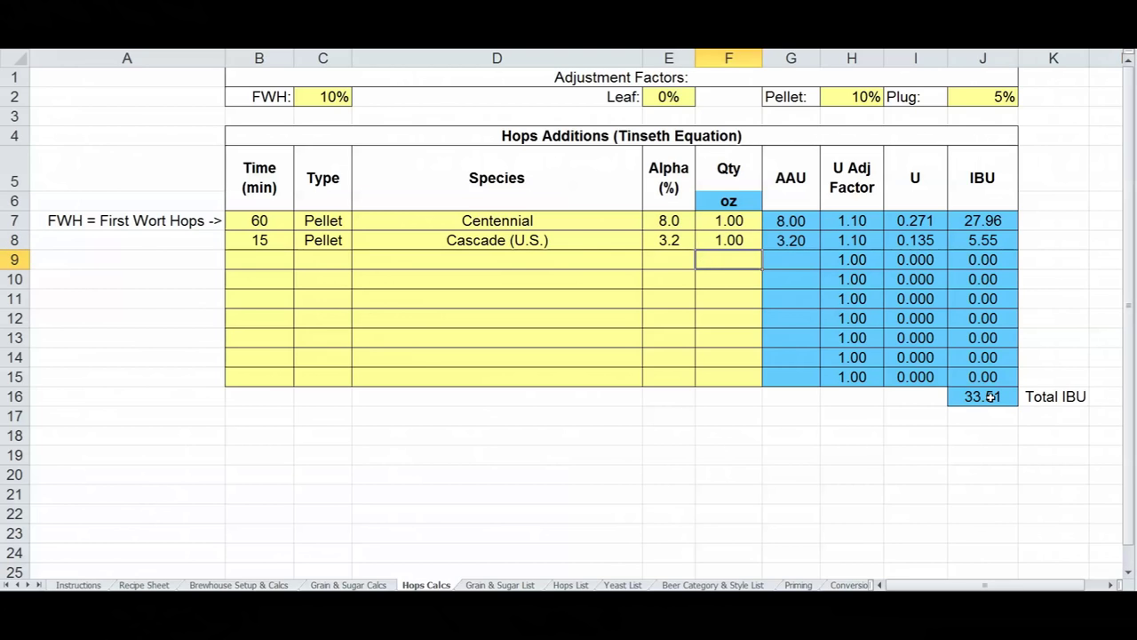
Set the third hop addition's boil time to 0 minutes and its type to Leaf
{"action": "left_click", "coordinate": [288, 261]}
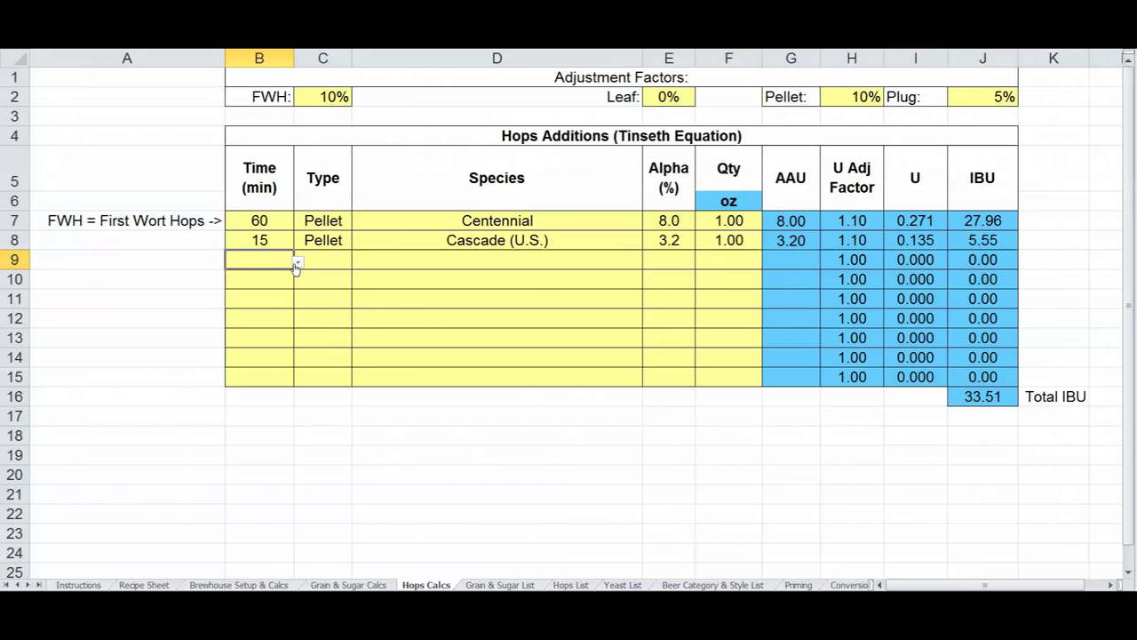
{"action": "left_click", "coordinate": [298, 266]}
{"action": "scroll", "coordinate": [302, 330], "scroll_direction": "down", "scroll_amount": 1}
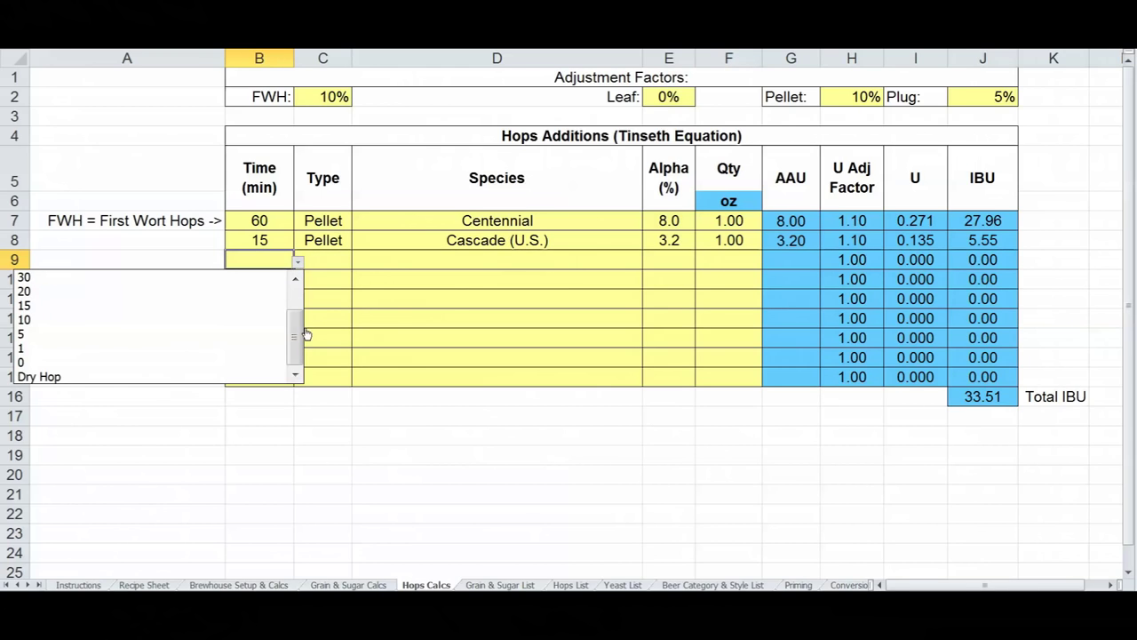
{"action": "left_click", "coordinate": [115, 362]}
{"action": "left_click", "coordinate": [343, 260]}
{"action": "left_click", "coordinate": [355, 261]}
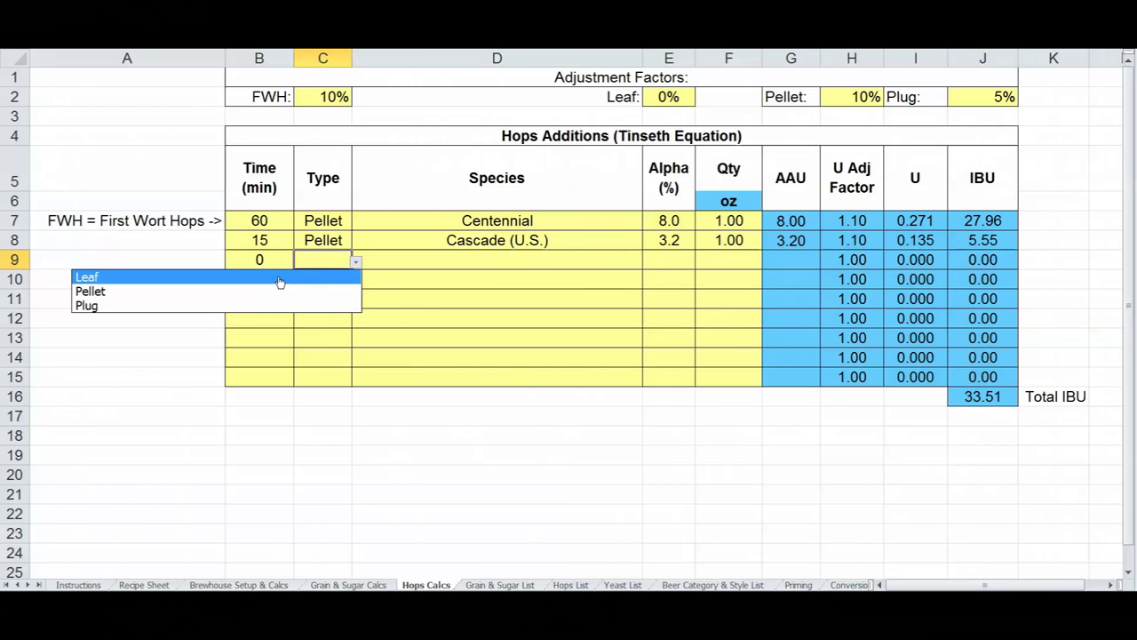
{"action": "left_click", "coordinate": [283, 277]}
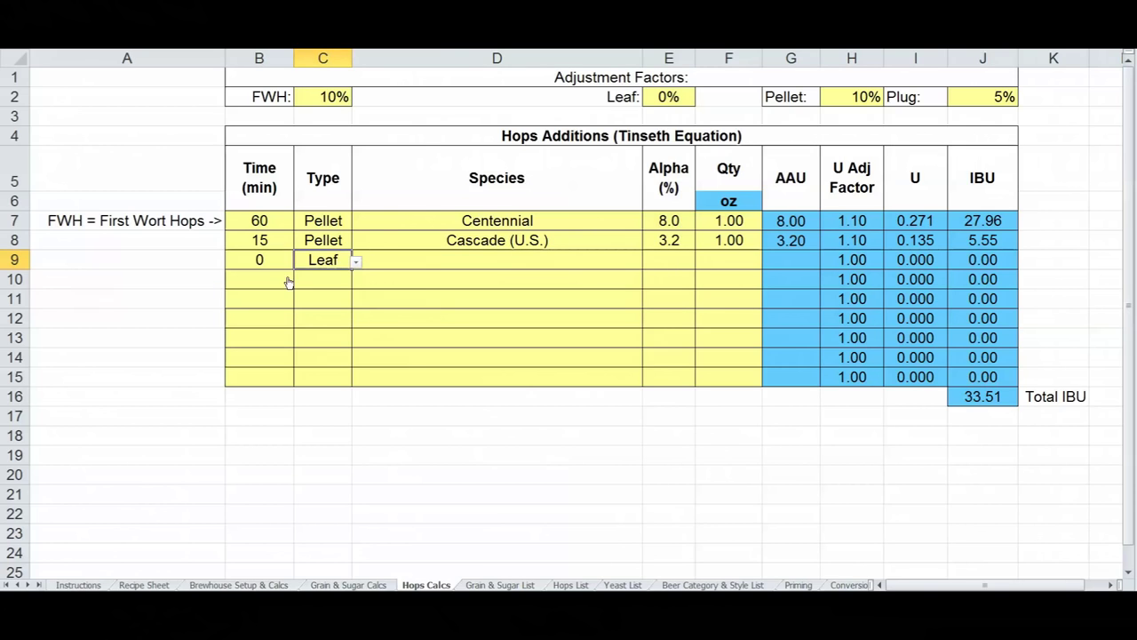
Choose Centennial as the species of the third hop addition
{"action": "left_click", "coordinate": [426, 260]}
{"action": "left_click", "coordinate": [645, 261]}
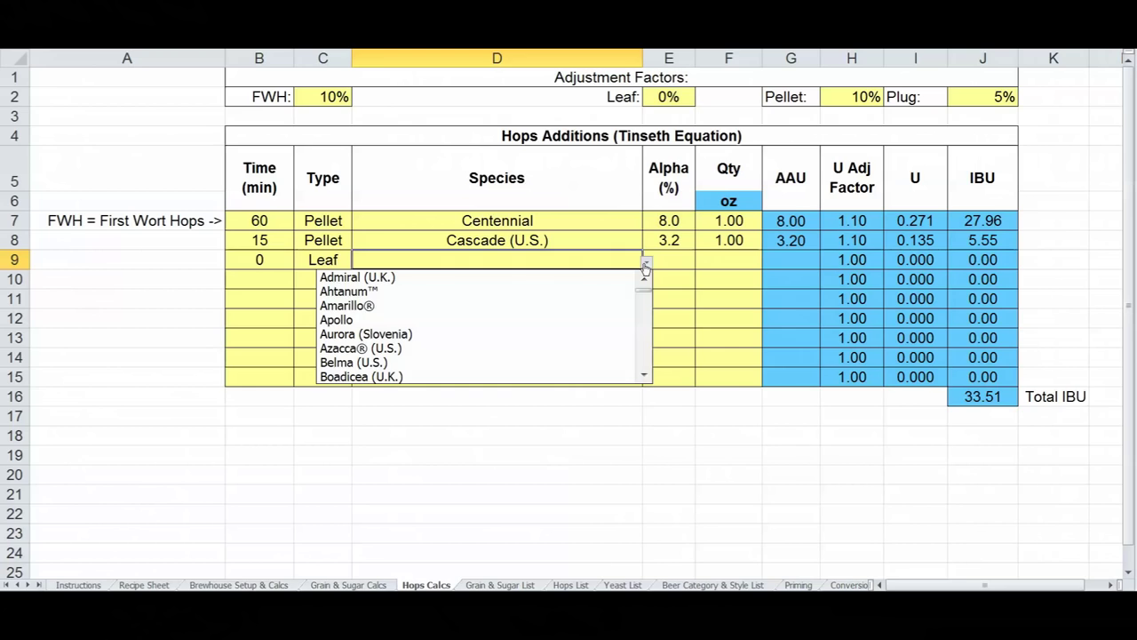
{"action": "left_click", "coordinate": [646, 342]}
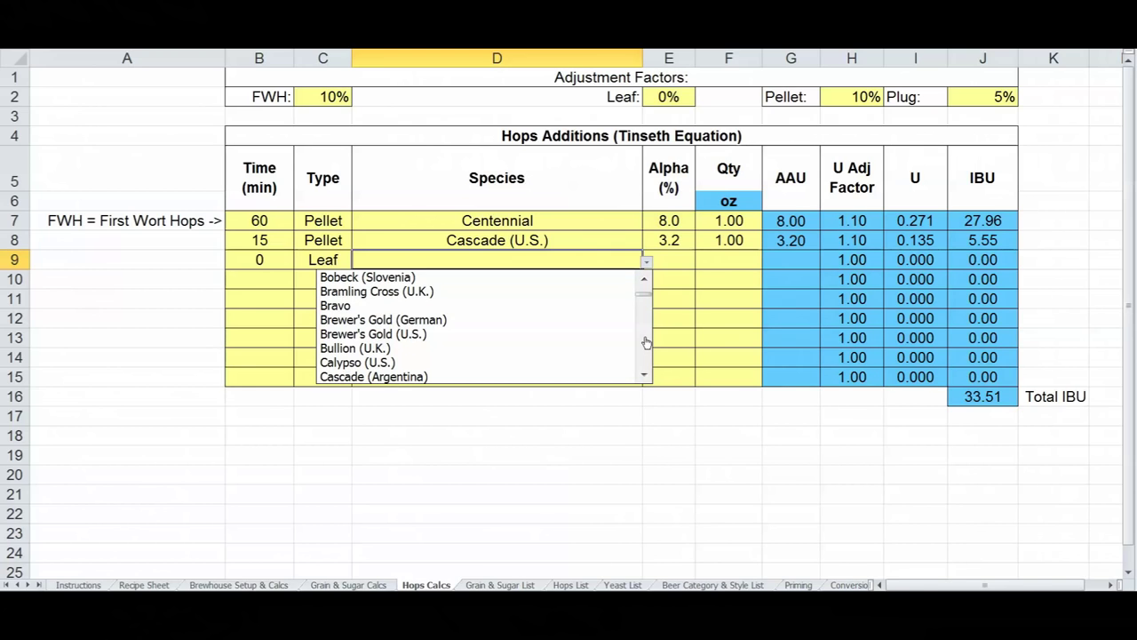
{"action": "left_click", "coordinate": [646, 342]}
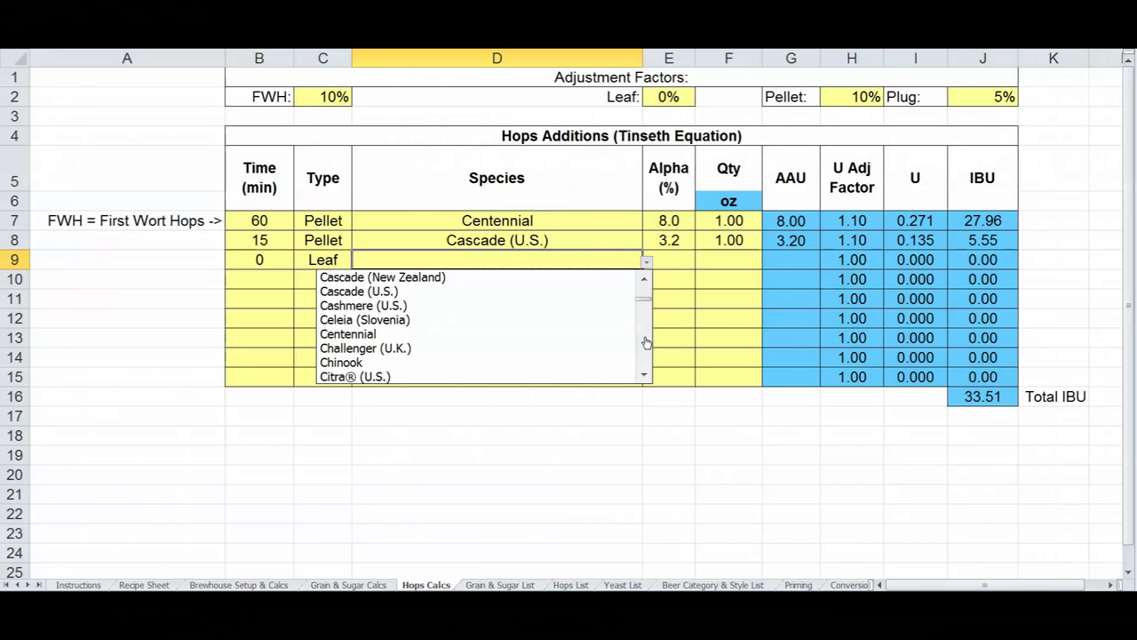
{"action": "left_click", "coordinate": [388, 334]}
Enter 8% alpha and a quantity of 1 oz for the 0-minute Centennial addition
{"action": "left_click", "coordinate": [675, 263]}
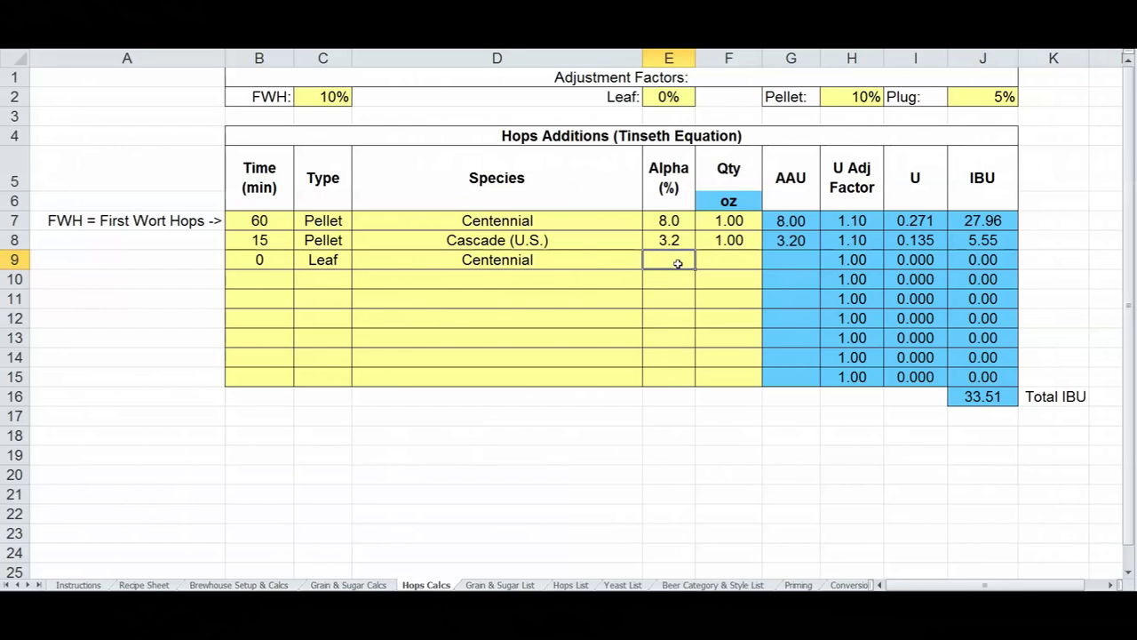
{"action": "type", "text": "8"}
{"action": "key", "text": "Return"}
{"action": "left_click", "coordinate": [721, 265]}
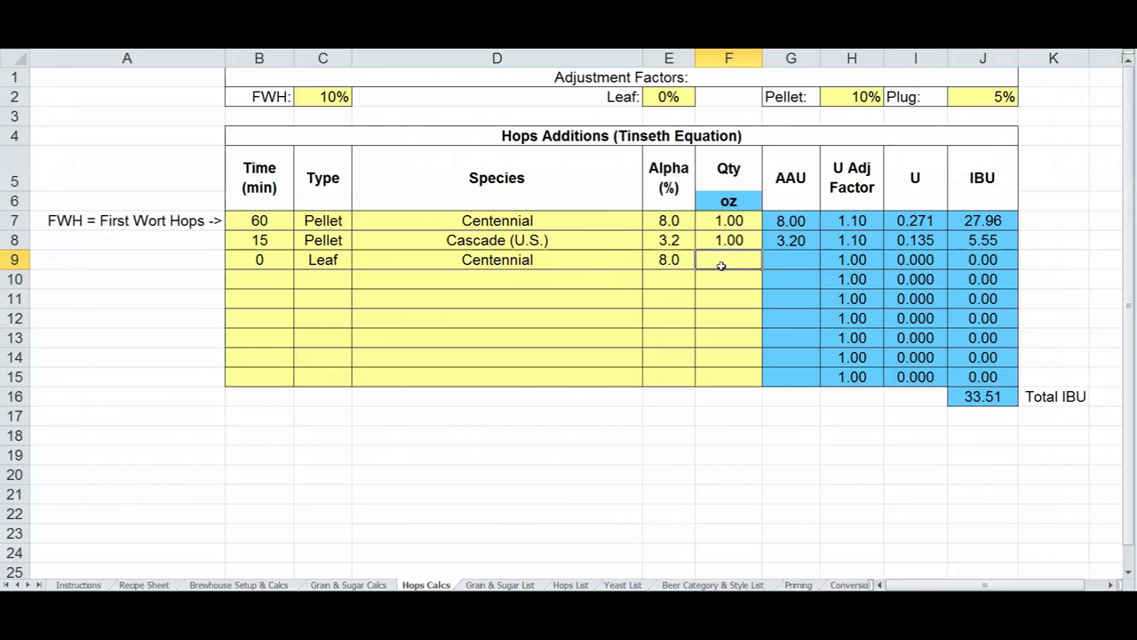
{"action": "type", "text": "1"}
{"action": "key", "text": "Return"}
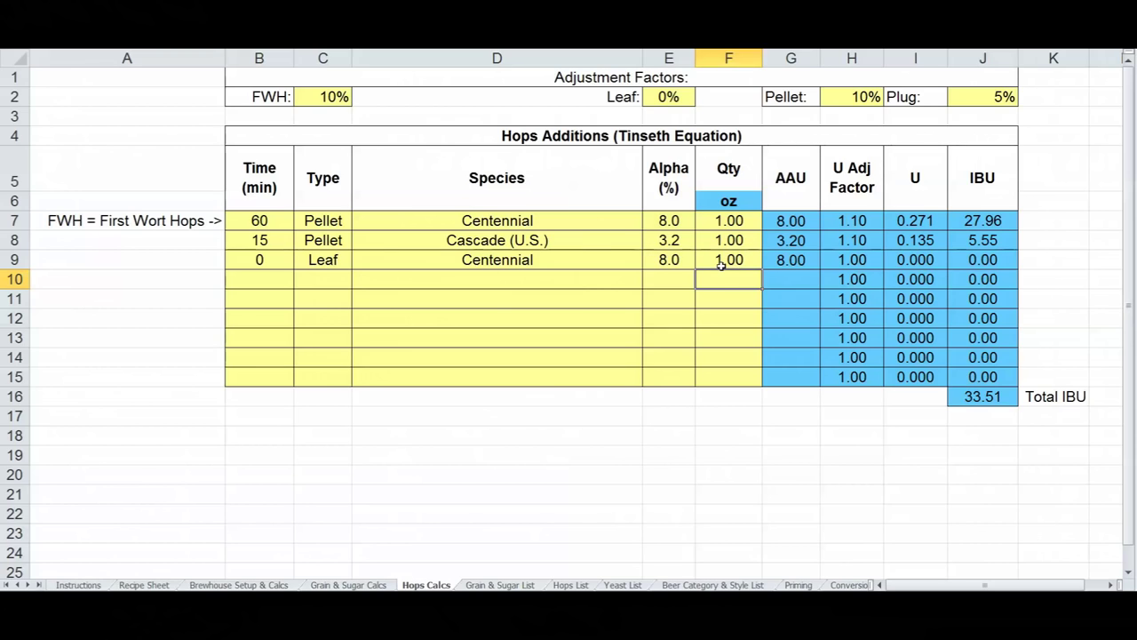
Review the total IBU and compare the IBU contributions of the first two hop additions
{"action": "left_click", "coordinate": [967, 395]}
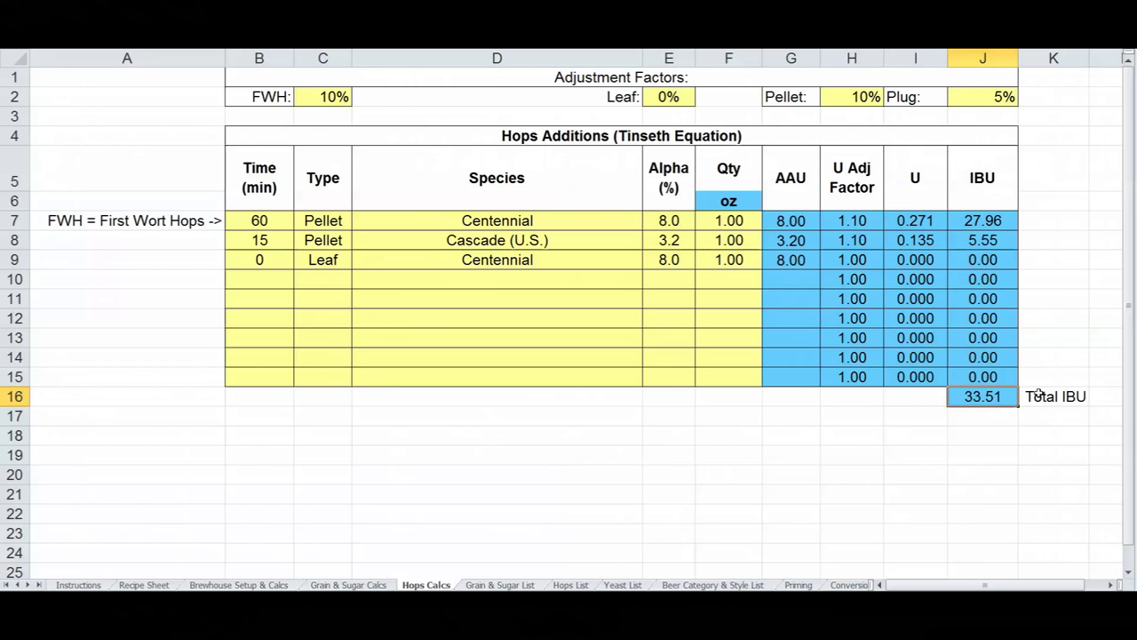
{"action": "left_click", "coordinate": [735, 260]}
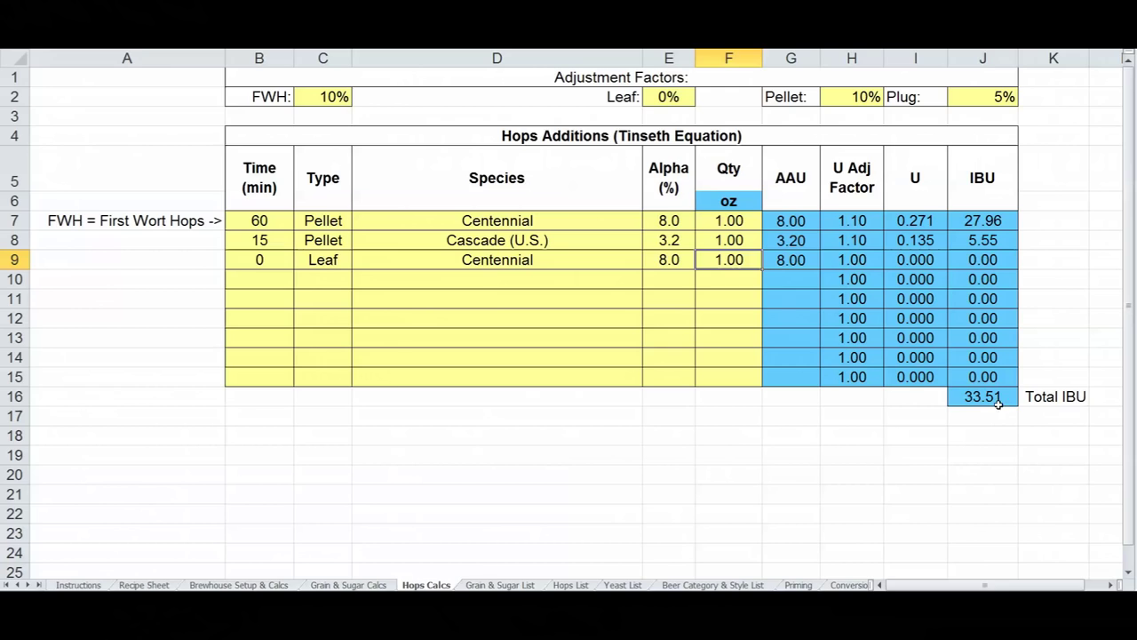
{"action": "left_click", "coordinate": [994, 221]}
{"action": "left_click", "coordinate": [992, 240]}
{"action": "left_click", "coordinate": [993, 222]}
{"action": "left_click", "coordinate": [996, 240]}
{"action": "left_click", "coordinate": [994, 222]}
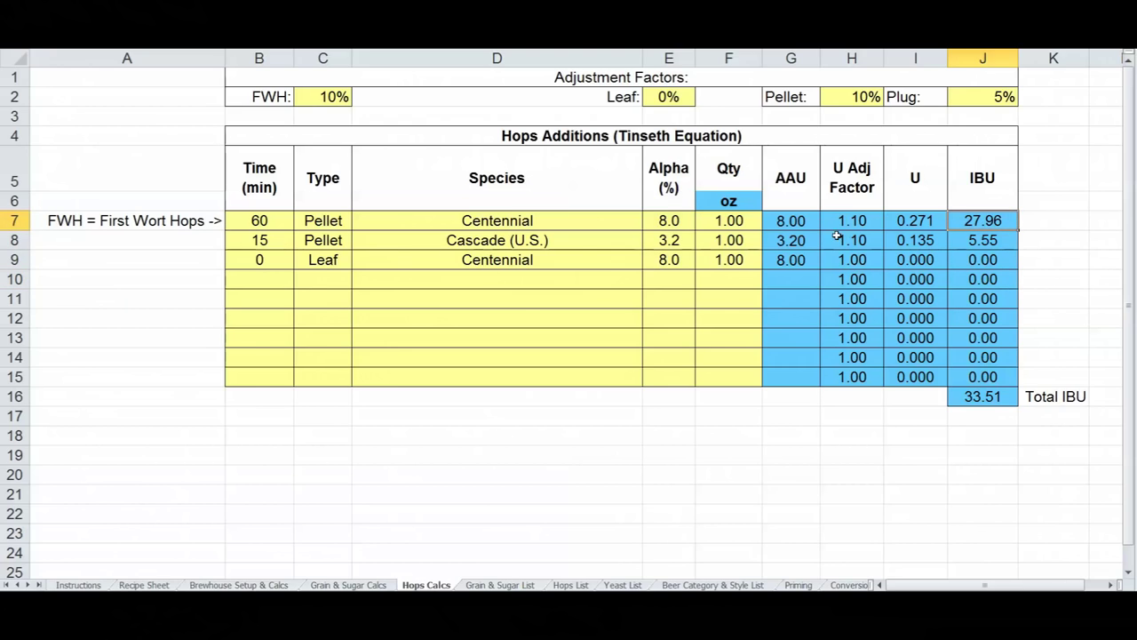
Try a quantity of 0.75 oz for the 60-minute Centennial addition, and return it to 1 oz
{"action": "left_click", "coordinate": [729, 220]}
{"action": "type", "text": ".75"}
{"action": "key", "text": "Return"}
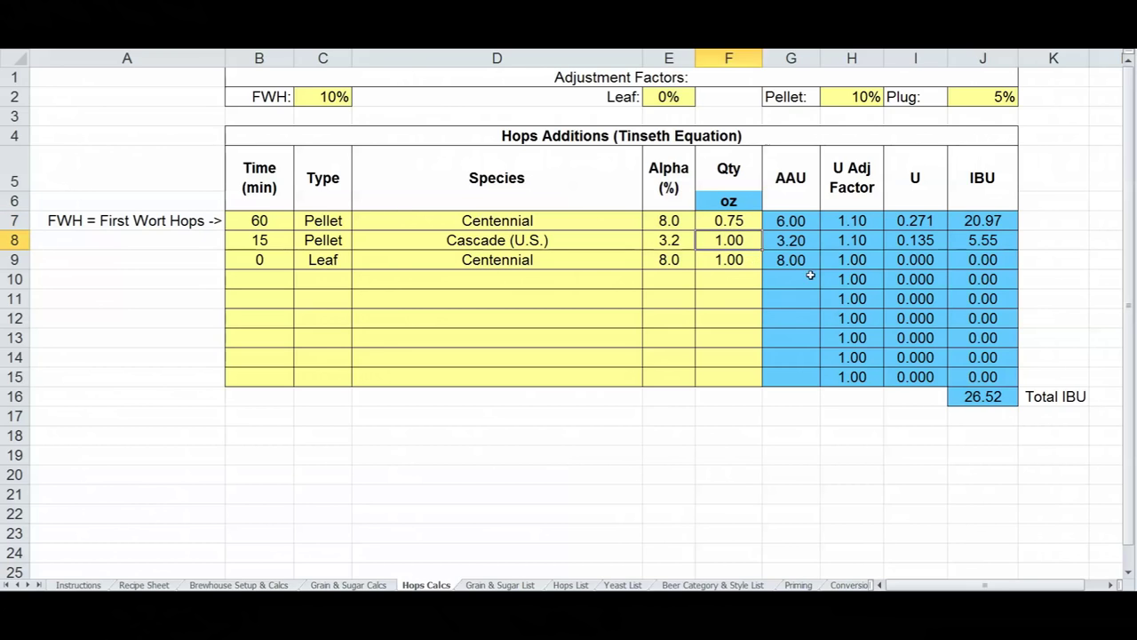
{"action": "left_click", "coordinate": [755, 221]}
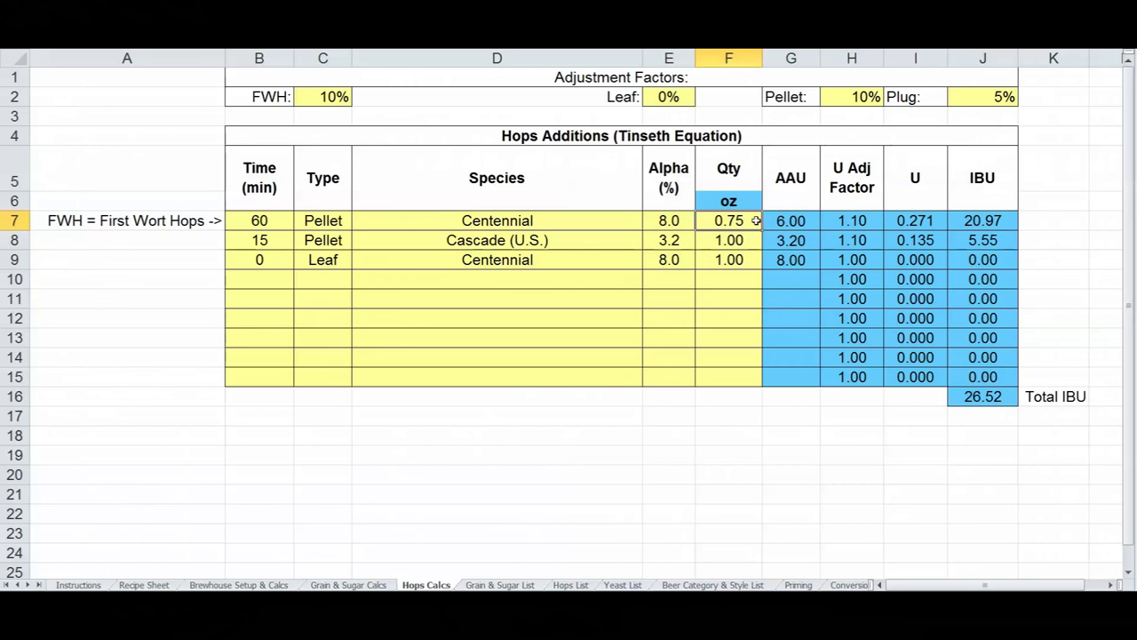
{"action": "type", "text": "1"}
{"action": "key", "text": "Return"}
Set the first Centennial addition's boil time to 45 minutes and check the total and individual IBU values
{"action": "left_click", "coordinate": [281, 220]}
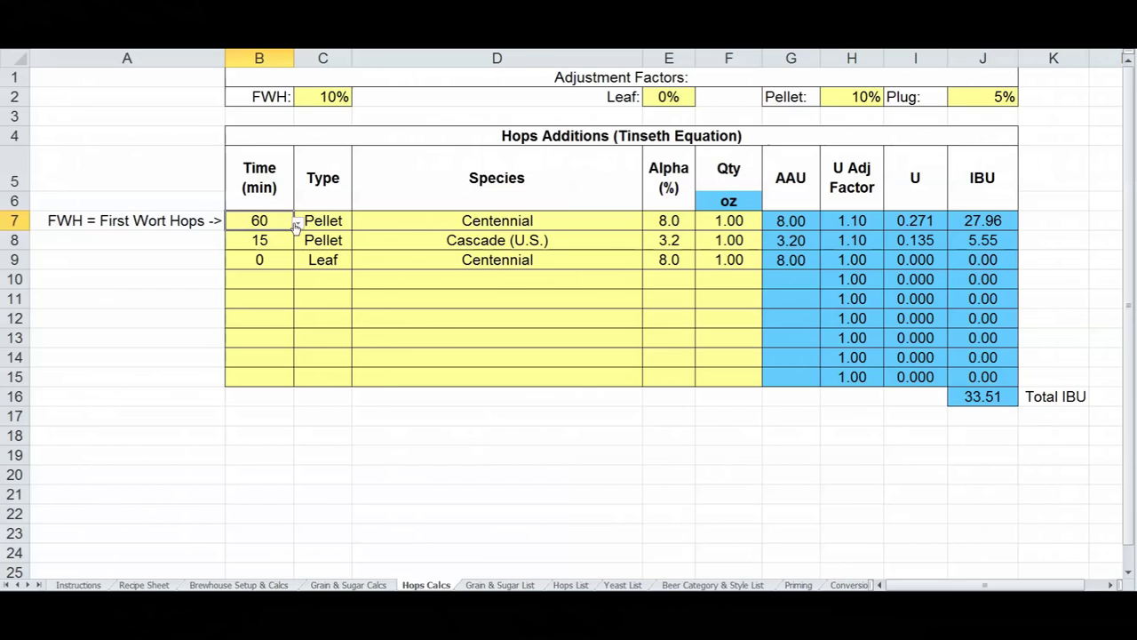
{"action": "left_click", "coordinate": [298, 222]}
{"action": "left_click", "coordinate": [153, 254]}
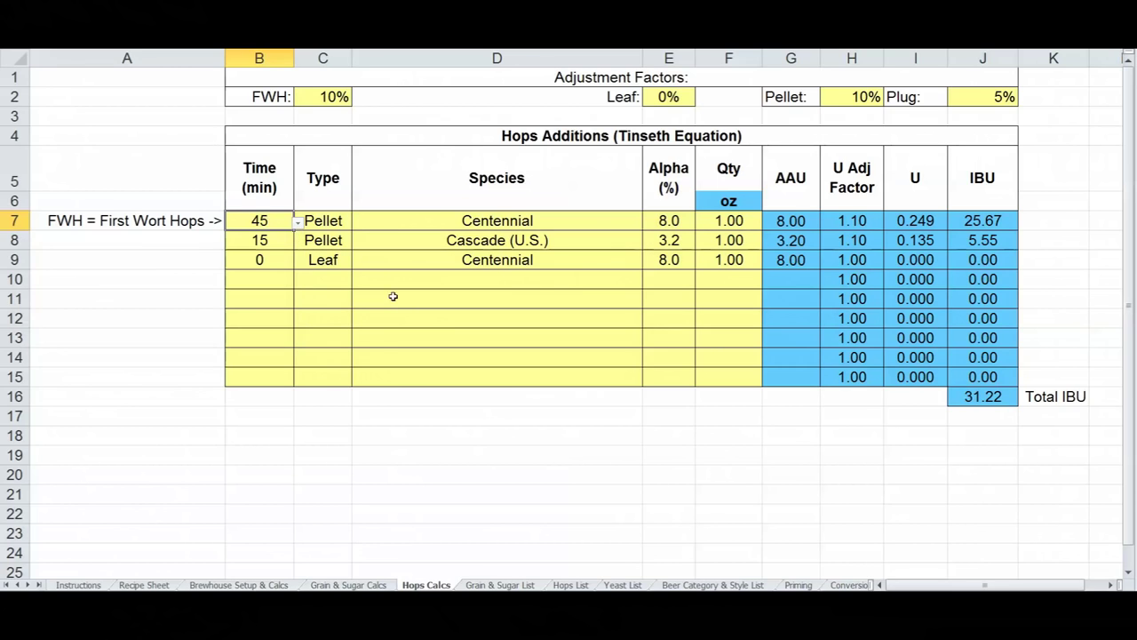
{"action": "left_click", "coordinate": [985, 396]}
{"action": "left_click", "coordinate": [975, 226]}
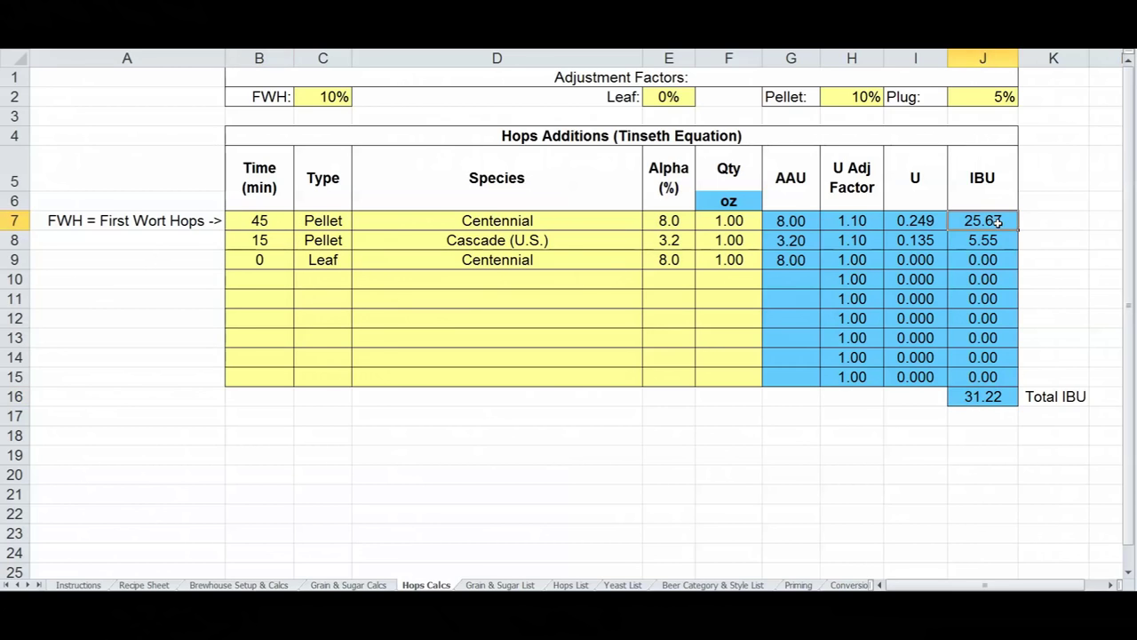
{"action": "left_click", "coordinate": [993, 242]}
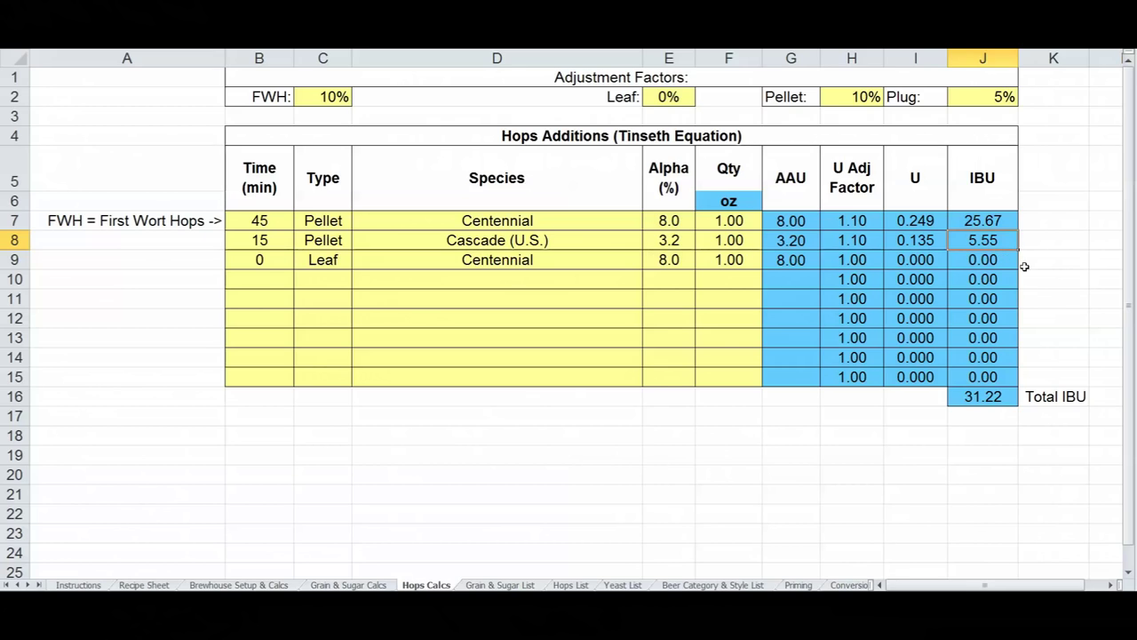
{"action": "left_click", "coordinate": [1008, 329]}
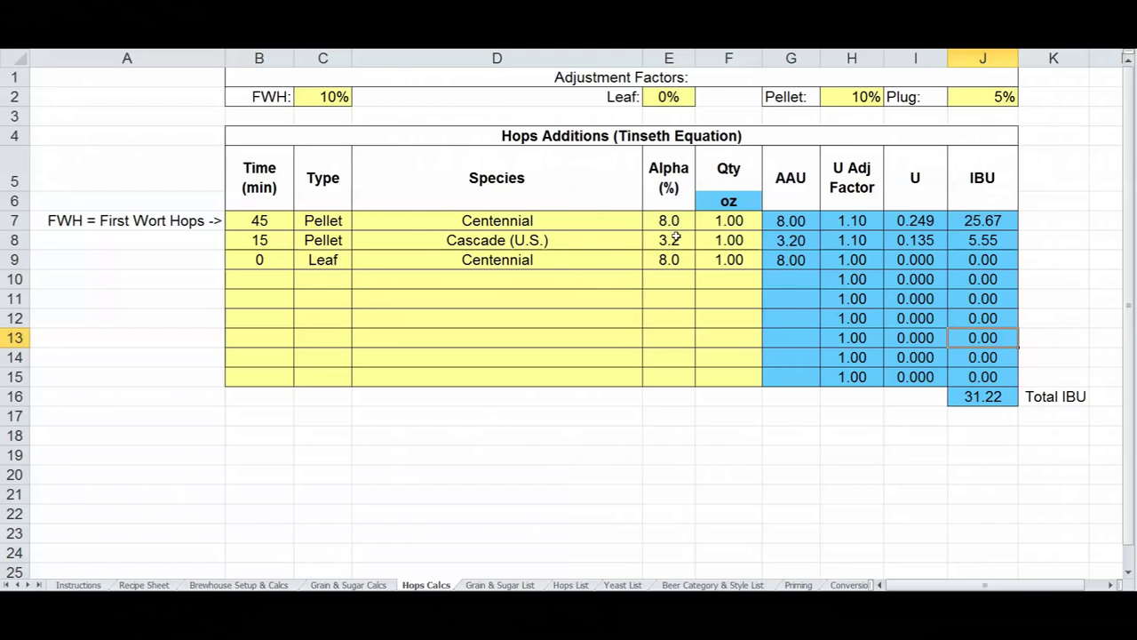
Review the boil times of the three hop additions and the empty row below them
{"action": "left_click", "coordinate": [277, 225]}
{"action": "left_click", "coordinate": [279, 237]}
{"action": "left_click", "coordinate": [290, 259]}
{"action": "left_click", "coordinate": [286, 282]}
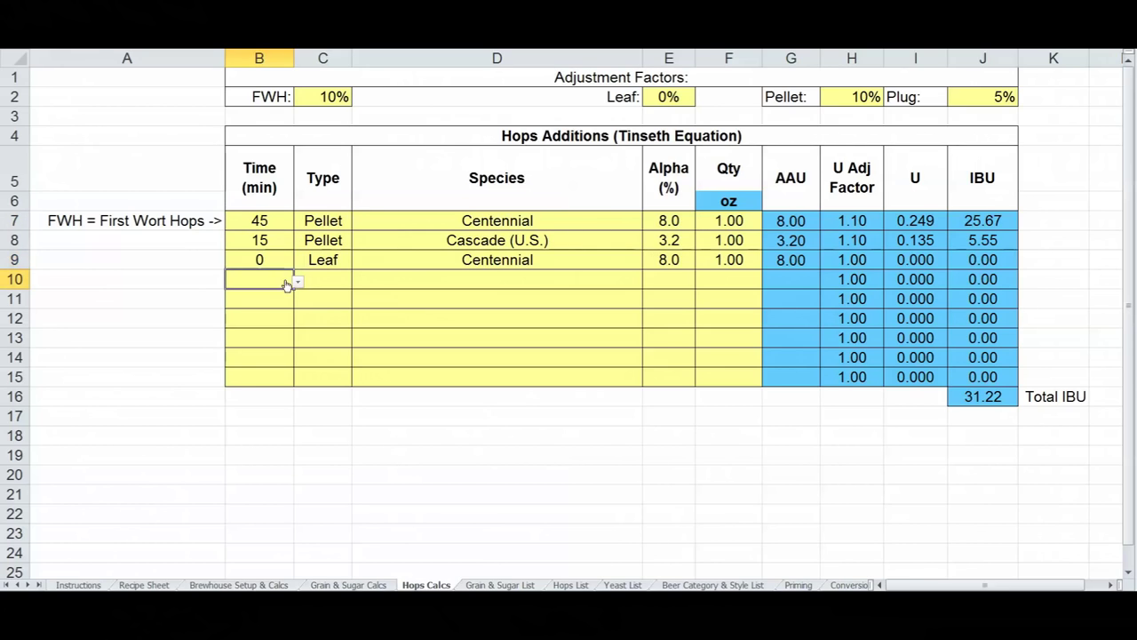
{"action": "left_click", "coordinate": [272, 220]}
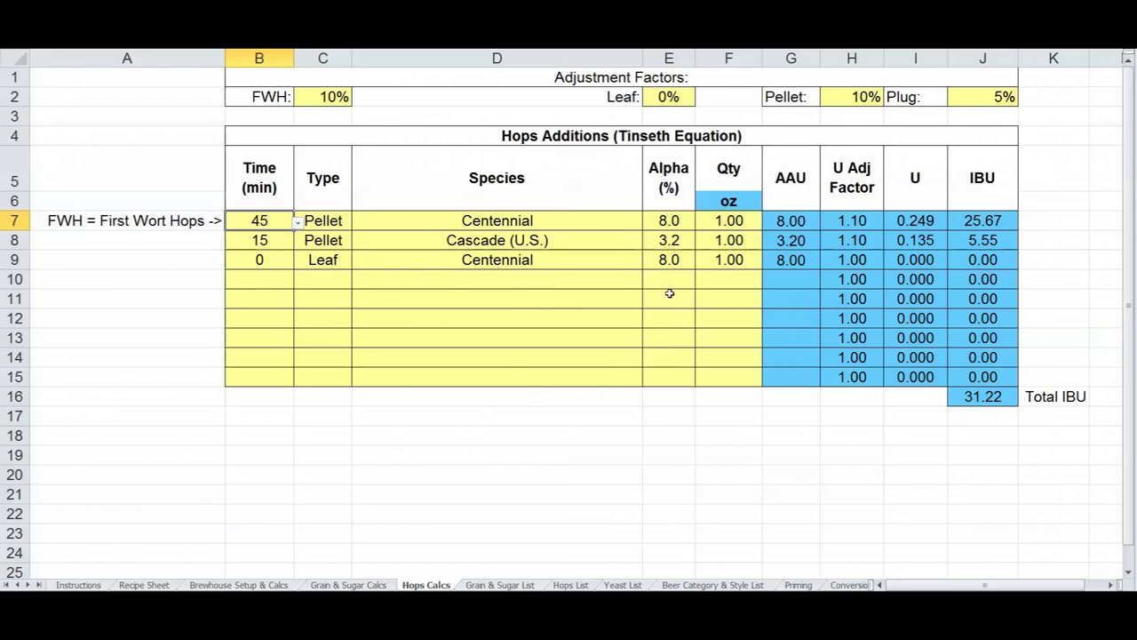
{"action": "left_click", "coordinate": [618, 283]}
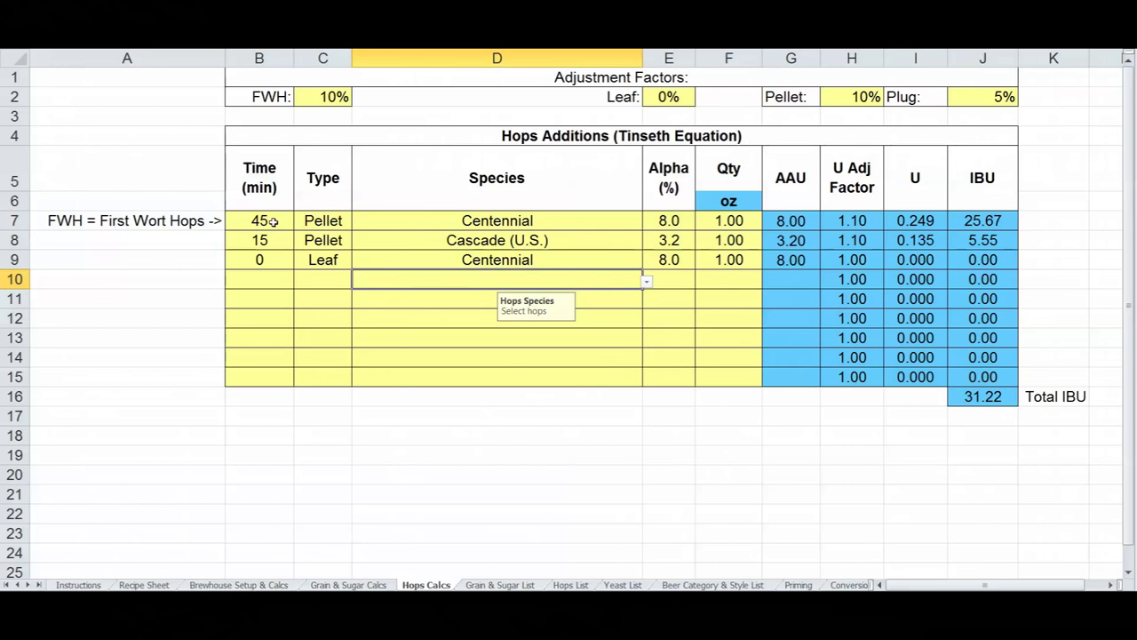
Try 8 lb for the Pale Malt, Brewers 2-row and check the effect on the hop additions' IBU values
{"action": "left_click_drag", "start_coordinate": [273, 222], "coordinate": [754, 257]}
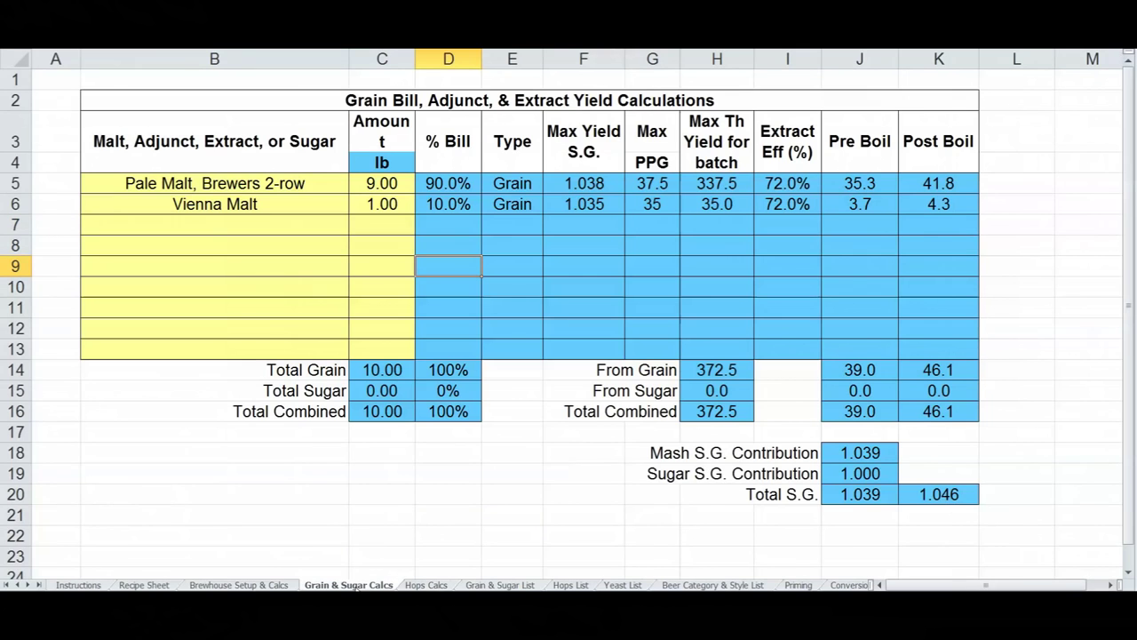
{"action": "left_click", "coordinate": [360, 584]}
{"action": "left_click", "coordinate": [395, 184]}
{"action": "type", "text": "8"}
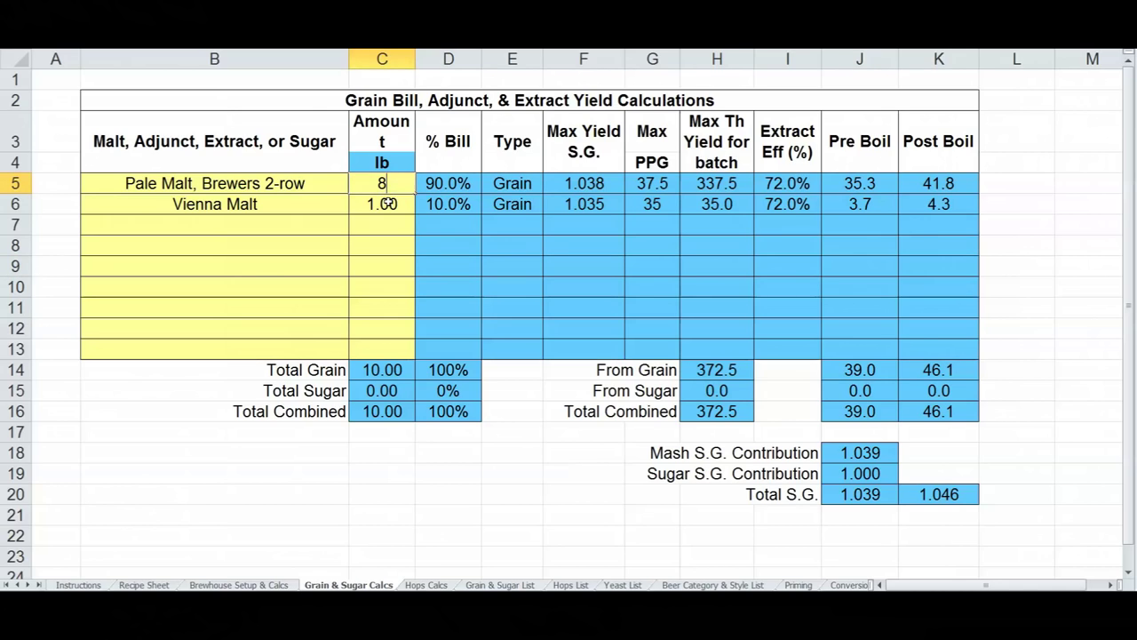
{"action": "key", "text": "Return"}
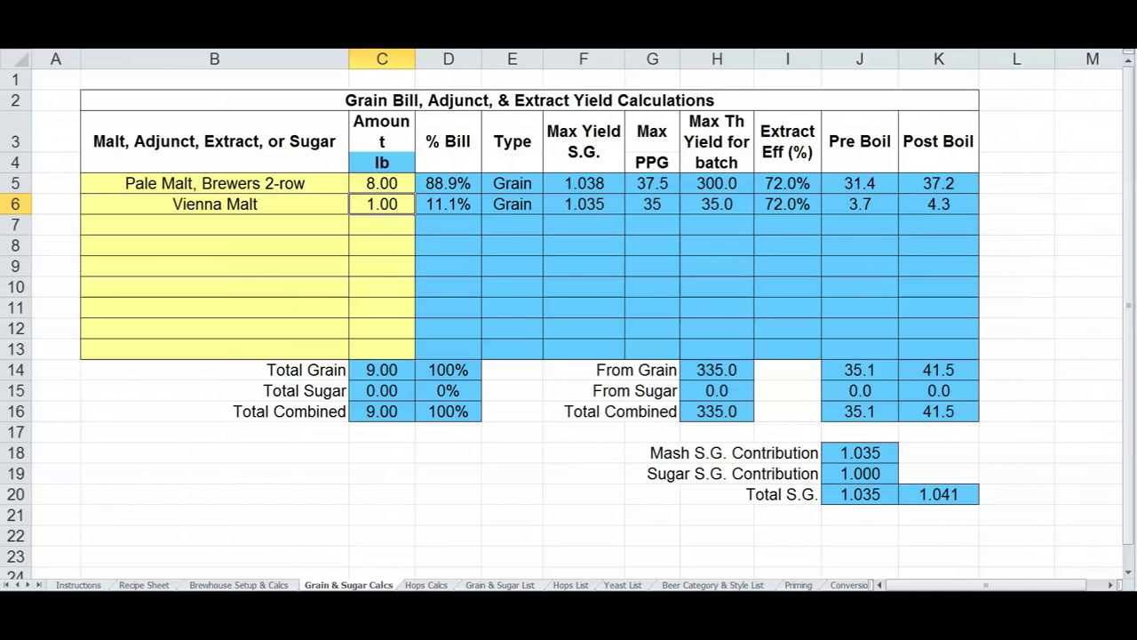
{"action": "left_click", "coordinate": [426, 585]}
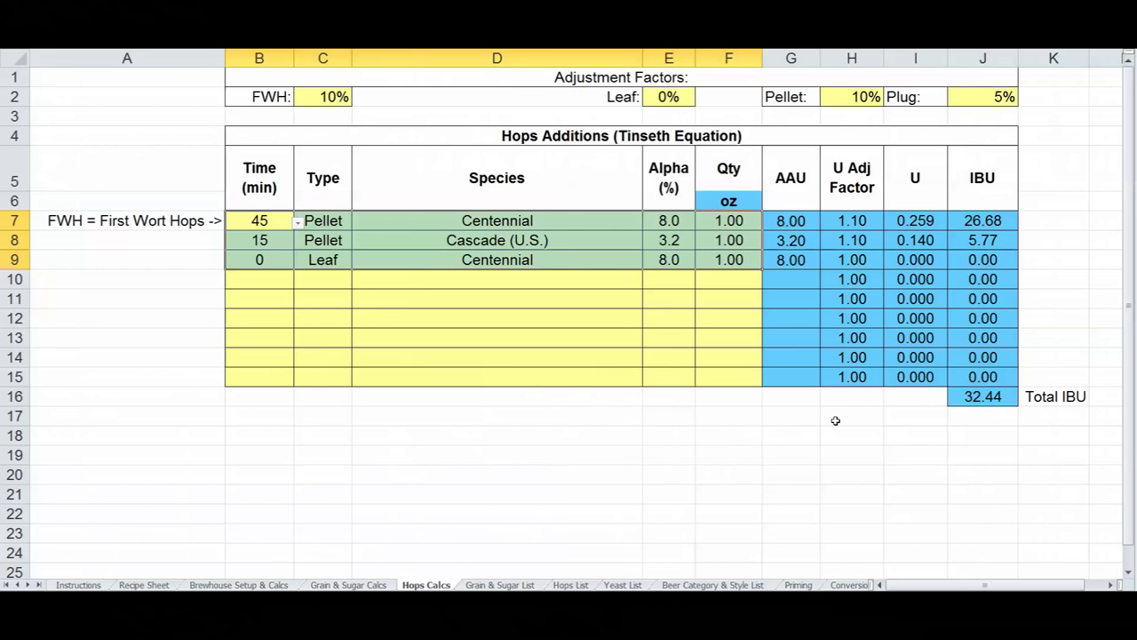
Return the Pale Malt, Brewers 2-row amount to 9 lb and recheck the total IBU
{"action": "left_click", "coordinate": [349, 585]}
{"action": "left_click", "coordinate": [370, 182]}
{"action": "type", "text": "9"}
{"action": "key", "text": "Return"}
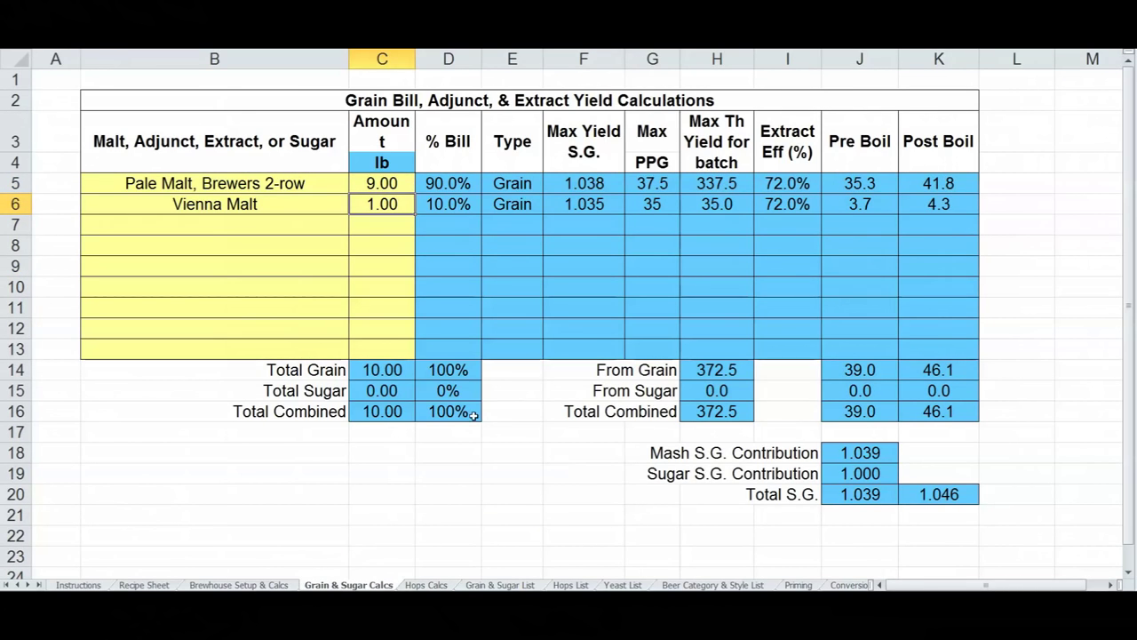
{"action": "left_click", "coordinate": [429, 586]}
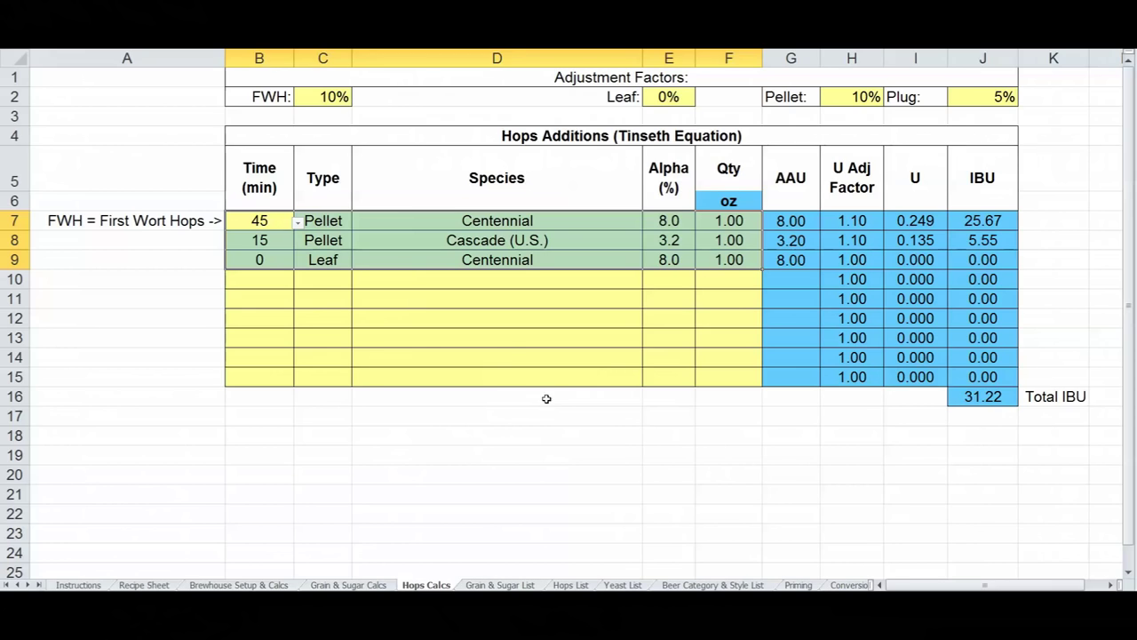
Review the grain bill and the hop schedule's boil times on the Recipe Sheet, comparing them with the hop calculations
{"action": "left_click", "coordinate": [156, 586]}
{"action": "left_click", "coordinate": [576, 291]}
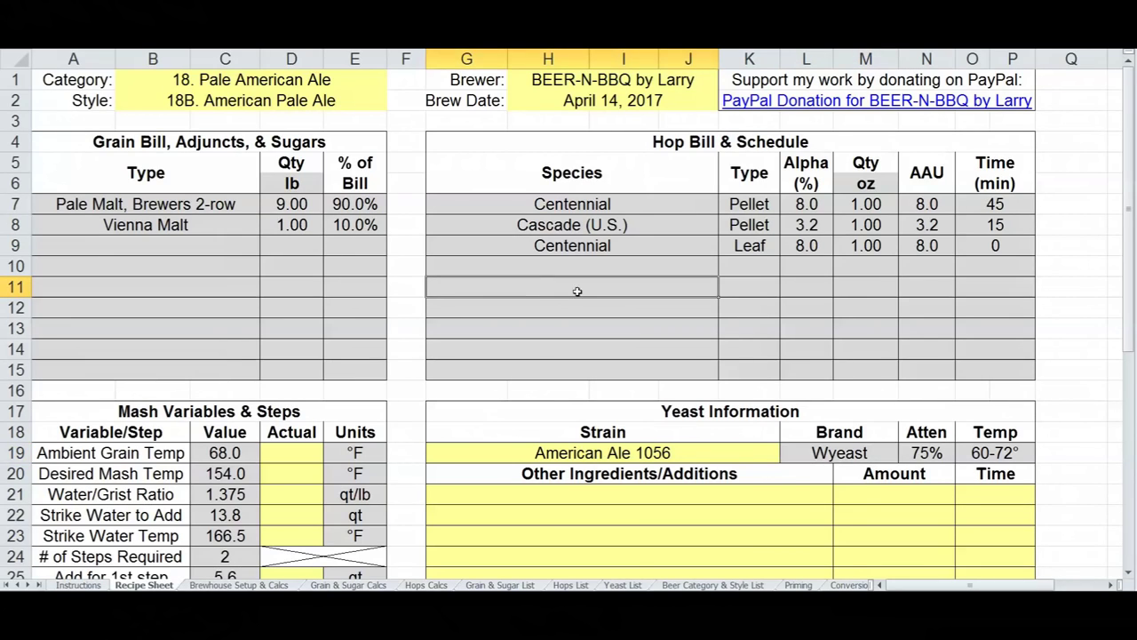
{"action": "left_click_drag", "start_coordinate": [182, 205], "coordinate": [356, 228]}
{"action": "left_click", "coordinate": [654, 202]}
{"action": "left_click_drag", "start_coordinate": [654, 202], "coordinate": [1035, 246]}
{"action": "left_click", "coordinate": [1004, 206]}
{"action": "left_click", "coordinate": [1005, 224]}
{"action": "left_click", "coordinate": [1006, 247]}
{"action": "left_click_drag", "start_coordinate": [1130, 222], "coordinate": [1133, 238]}
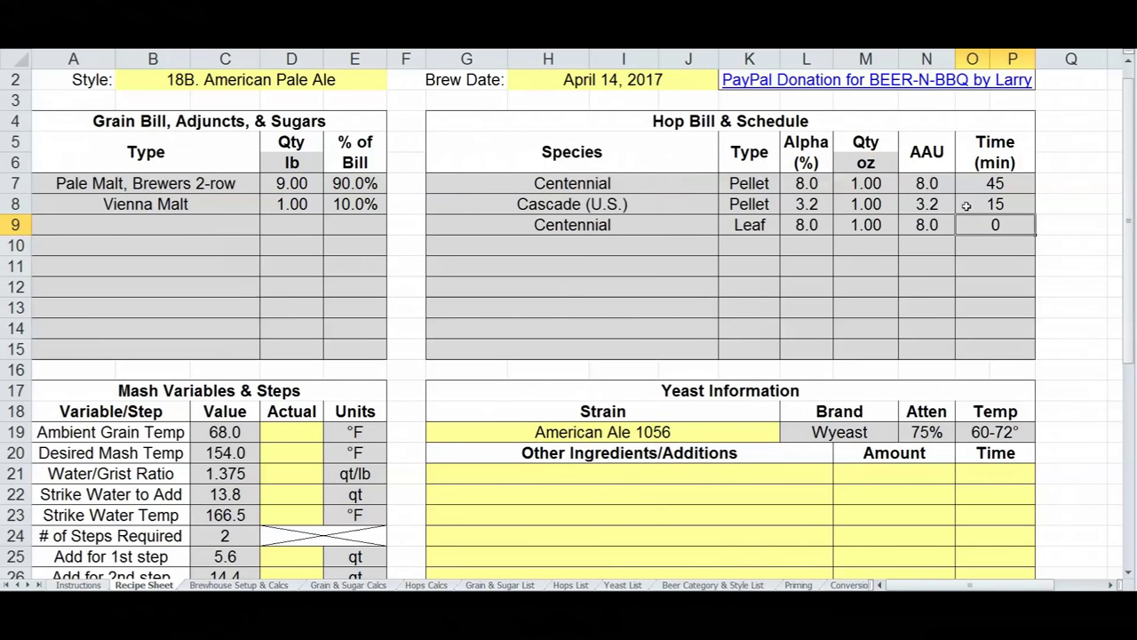
{"action": "left_click_drag", "start_coordinate": [1130, 222], "coordinate": [1130, 243]}
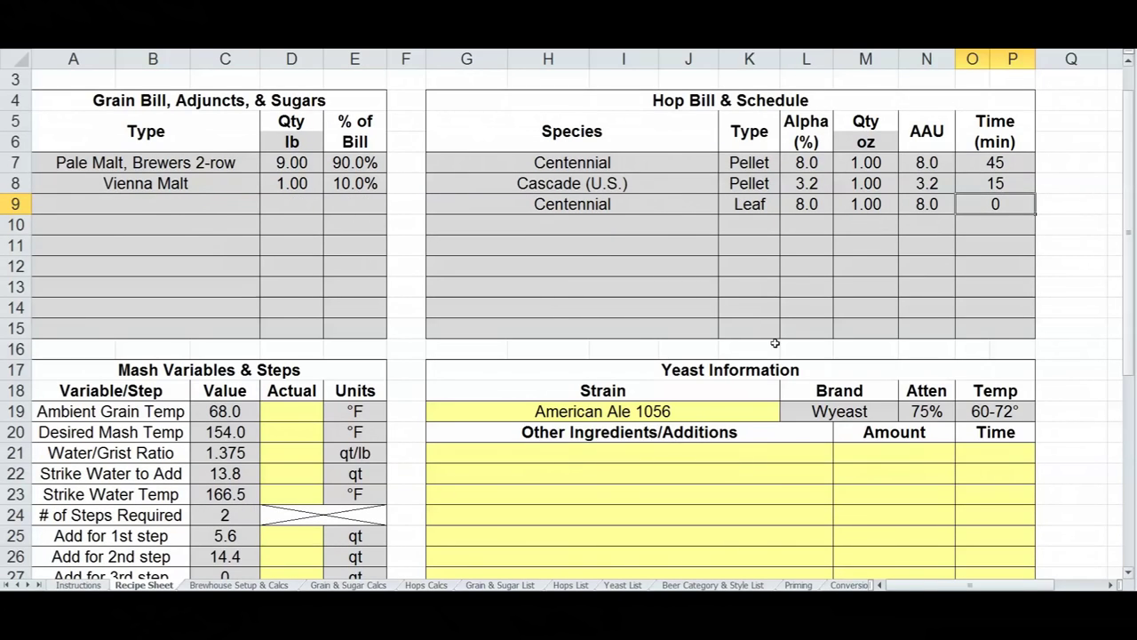
{"action": "left_click", "coordinate": [441, 584]}
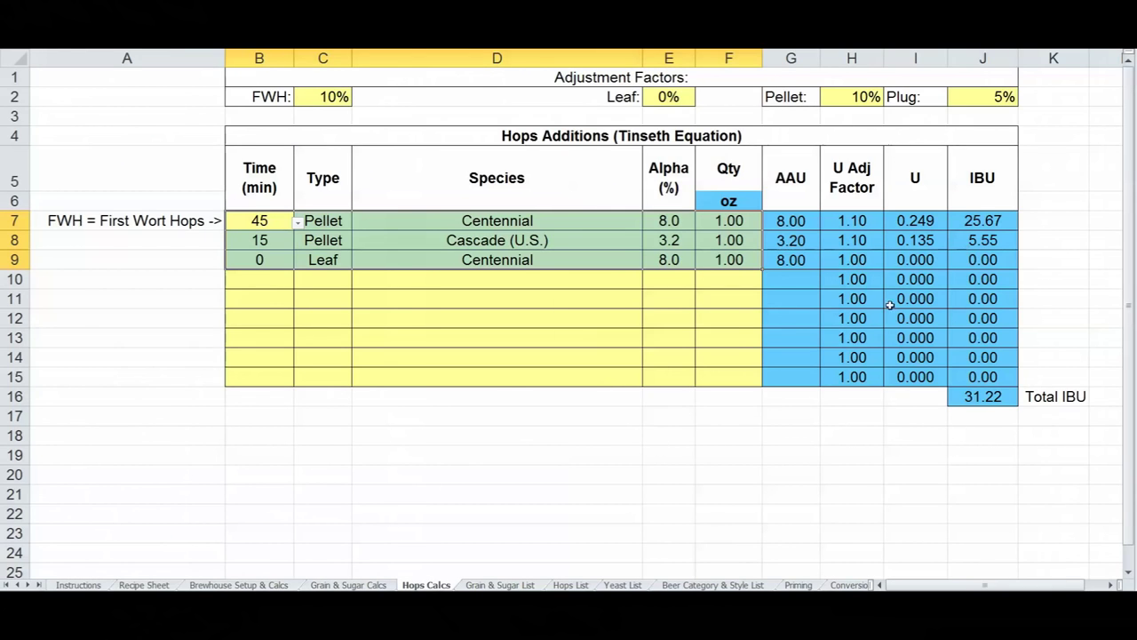
{"action": "left_click", "coordinate": [144, 585]}
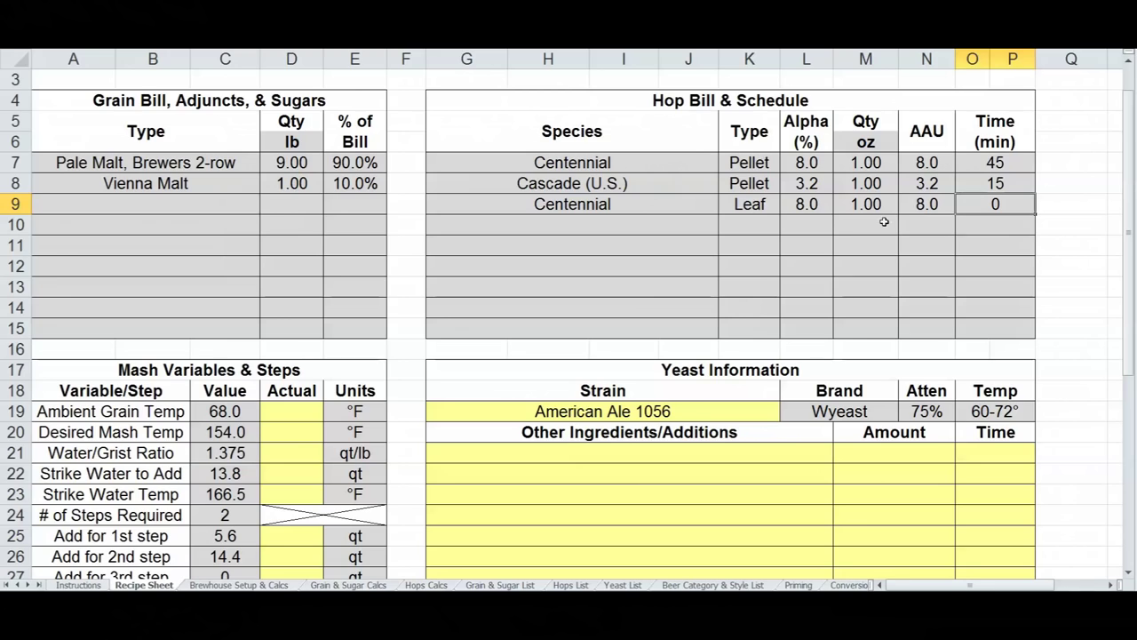
Examine the species, alpha, quantity and AAU values of the three additions in the recipe's hop bill
{"action": "left_click", "coordinate": [803, 163]}
{"action": "left_click", "coordinate": [648, 163]}
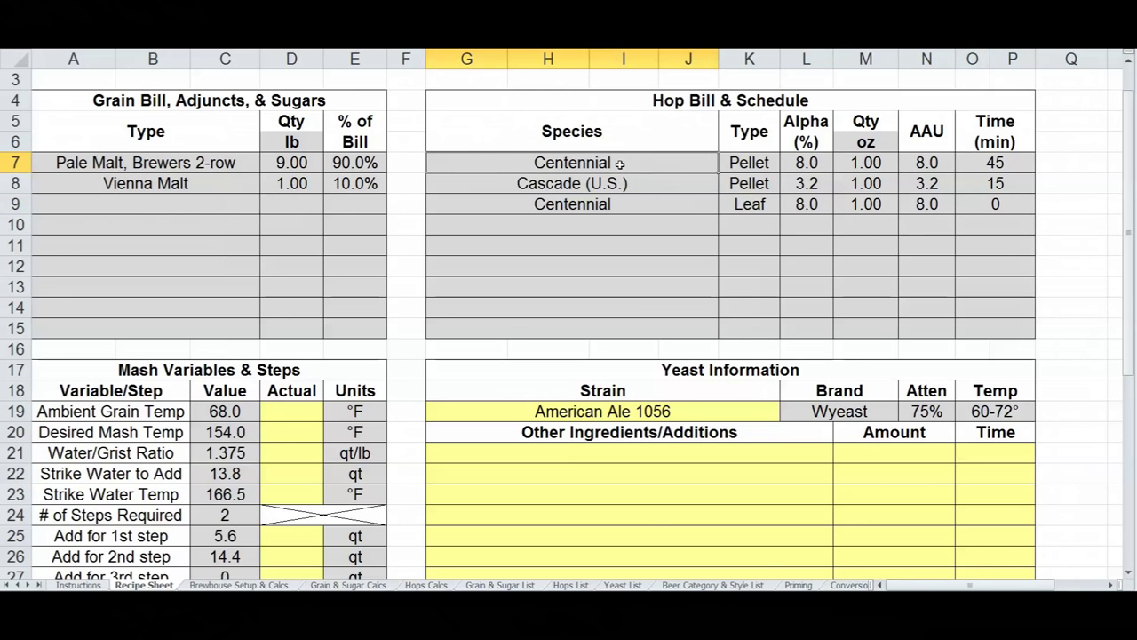
{"action": "left_click", "coordinate": [806, 163]}
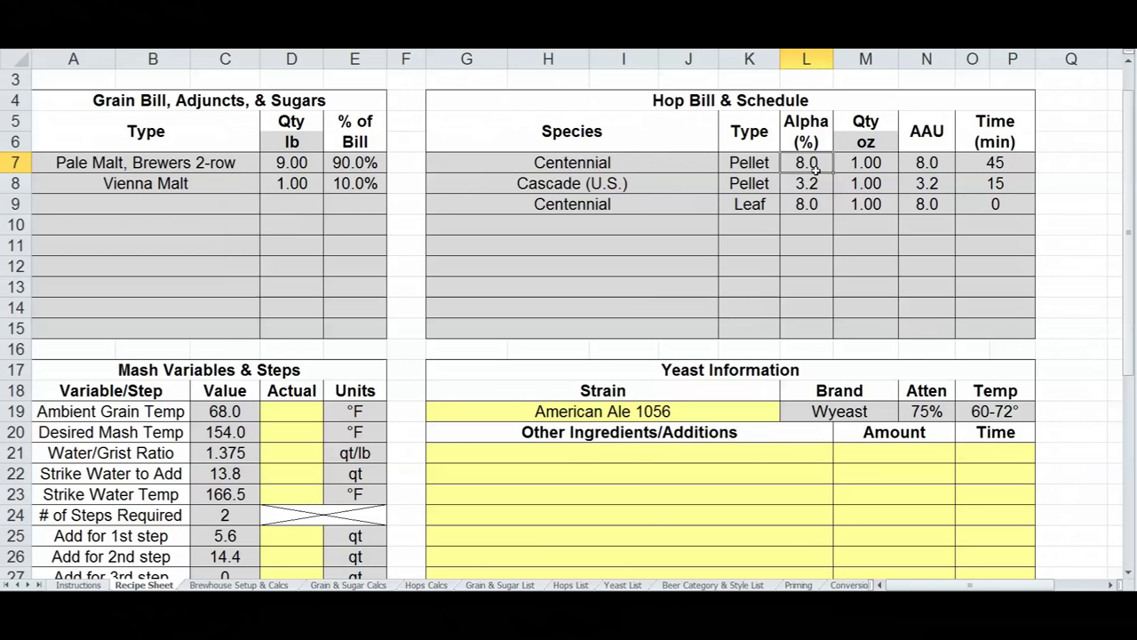
{"action": "left_click_drag", "start_coordinate": [929, 163], "coordinate": [931, 200]}
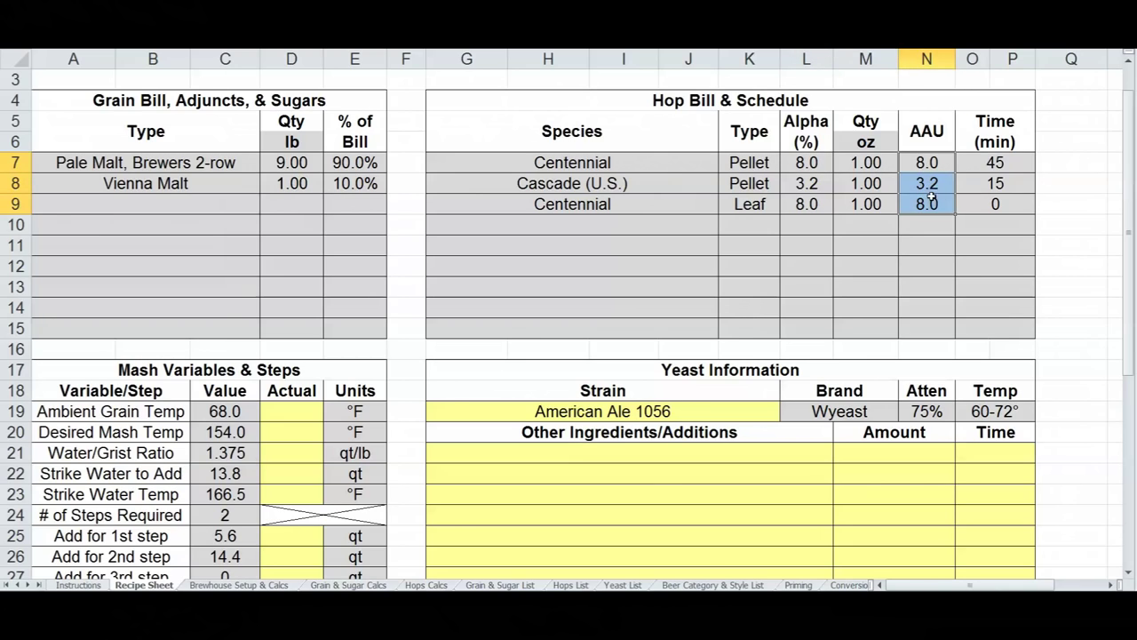
{"action": "left_click", "coordinate": [871, 163]}
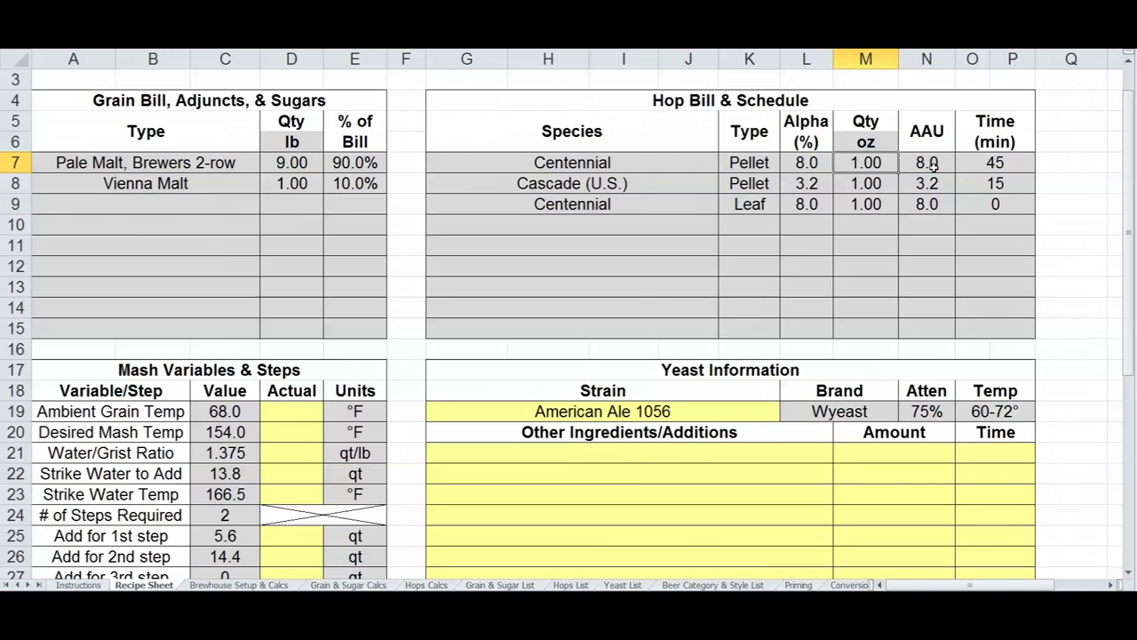
{"action": "left_click_drag", "start_coordinate": [928, 163], "coordinate": [938, 203]}
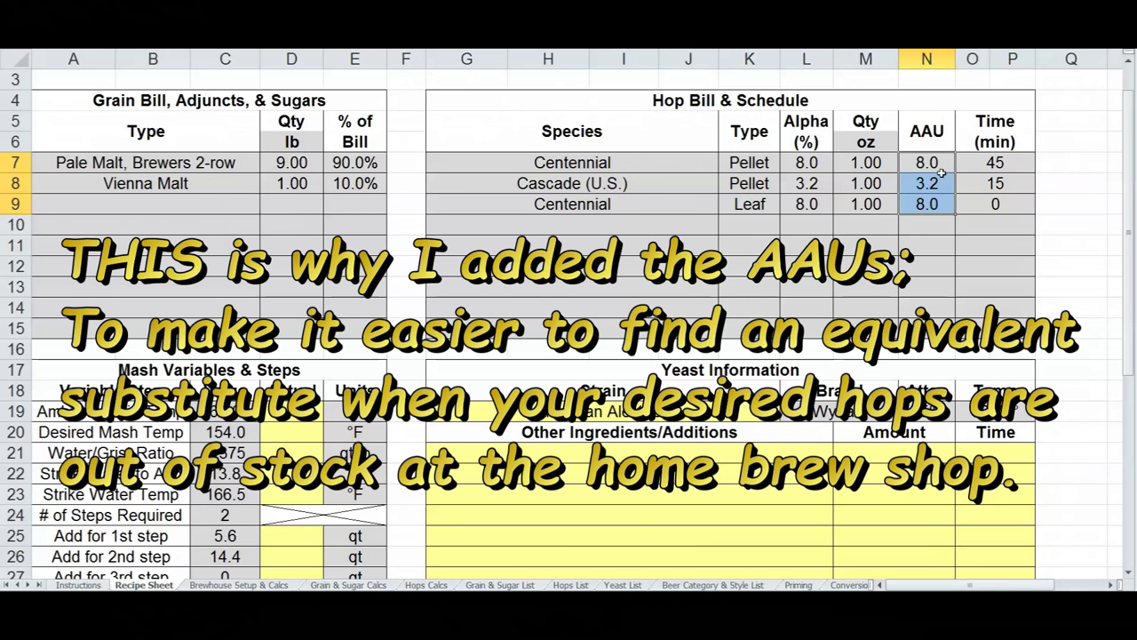
{"action": "left_click_drag", "start_coordinate": [924, 183], "coordinate": [920, 204]}
{"action": "left_click", "coordinate": [825, 187]}
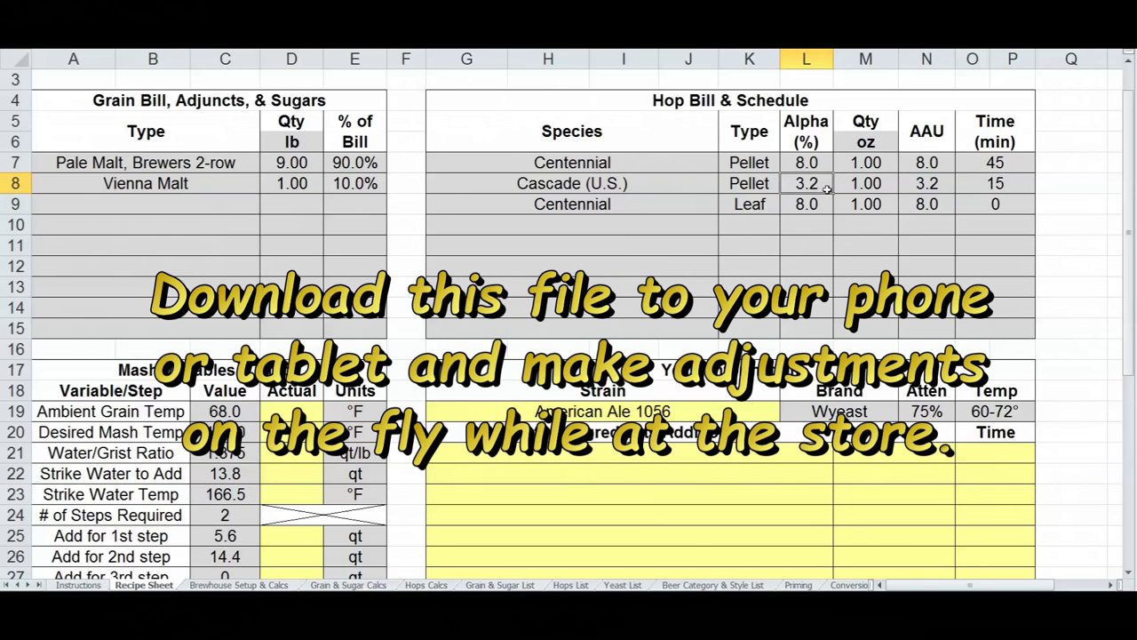
{"action": "left_click_drag", "start_coordinate": [657, 163], "coordinate": [949, 199]}
{"action": "left_click", "coordinate": [766, 222]}
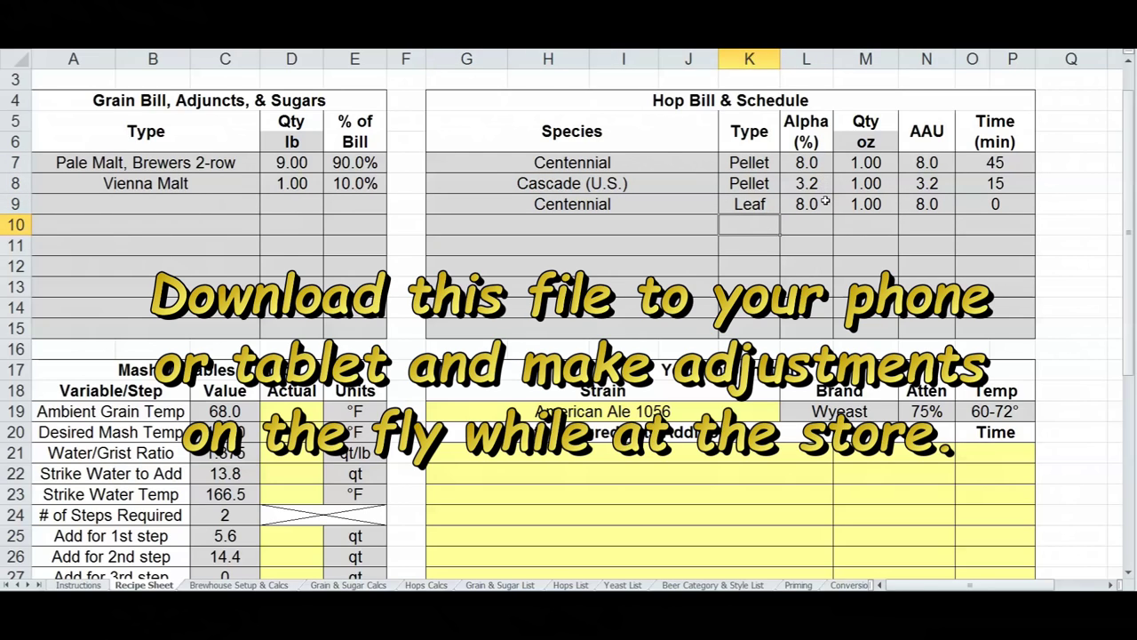
Set the 45-minute Centennial addition's alpha to 9% and its quantity to 0.75 oz in the hop calculations
{"action": "left_click", "coordinate": [427, 585]}
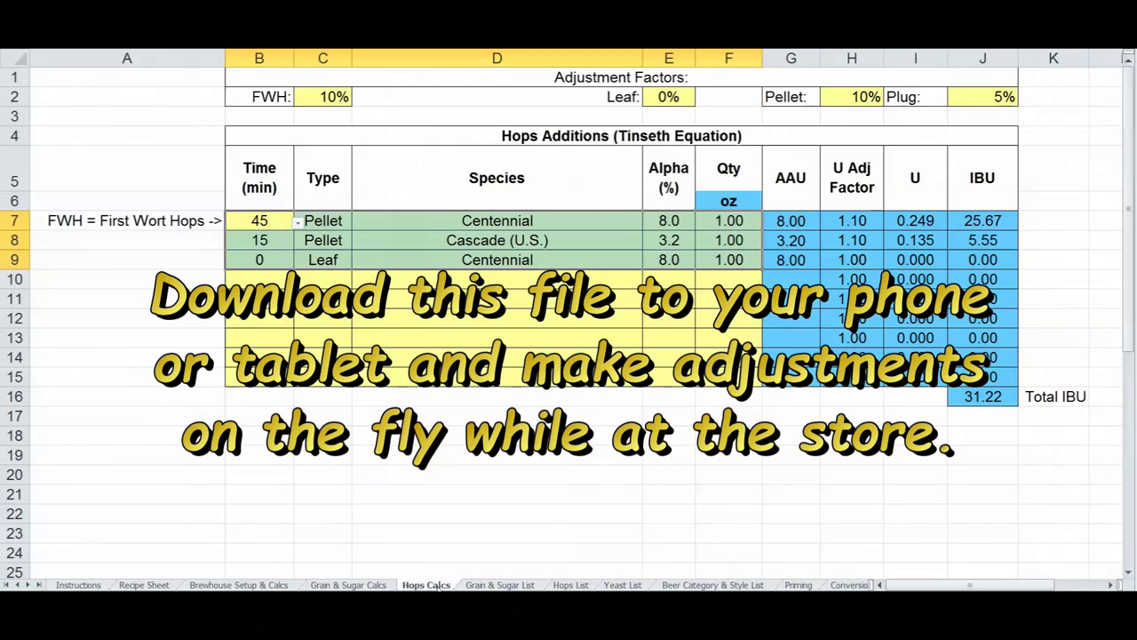
{"action": "left_click", "coordinate": [670, 228]}
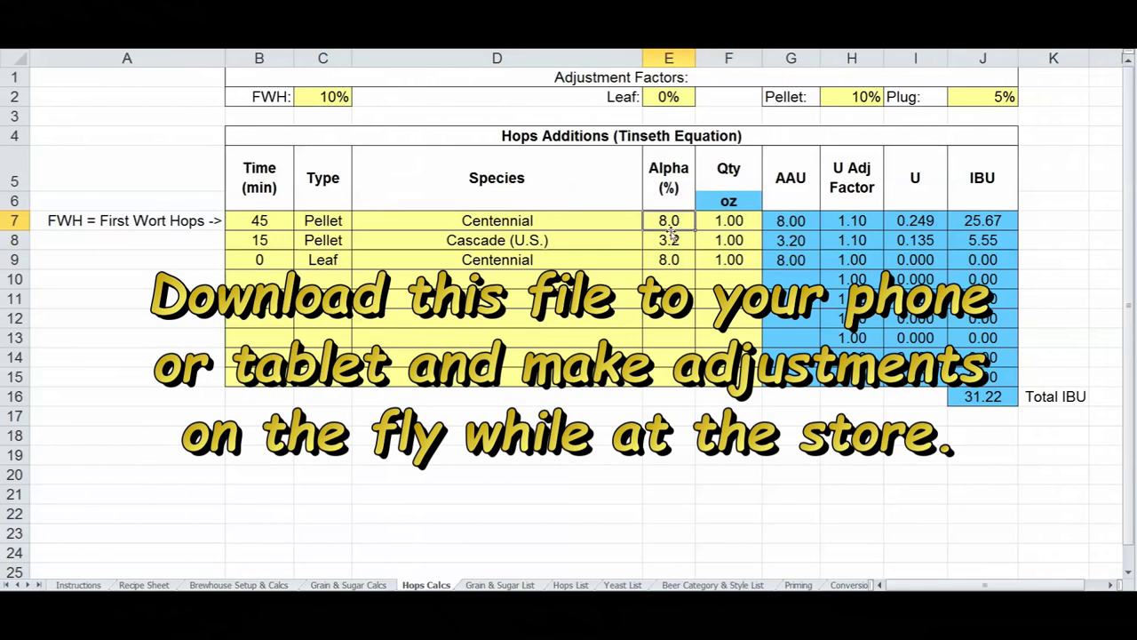
{"action": "type", "text": "9"}
{"action": "key", "text": "Return"}
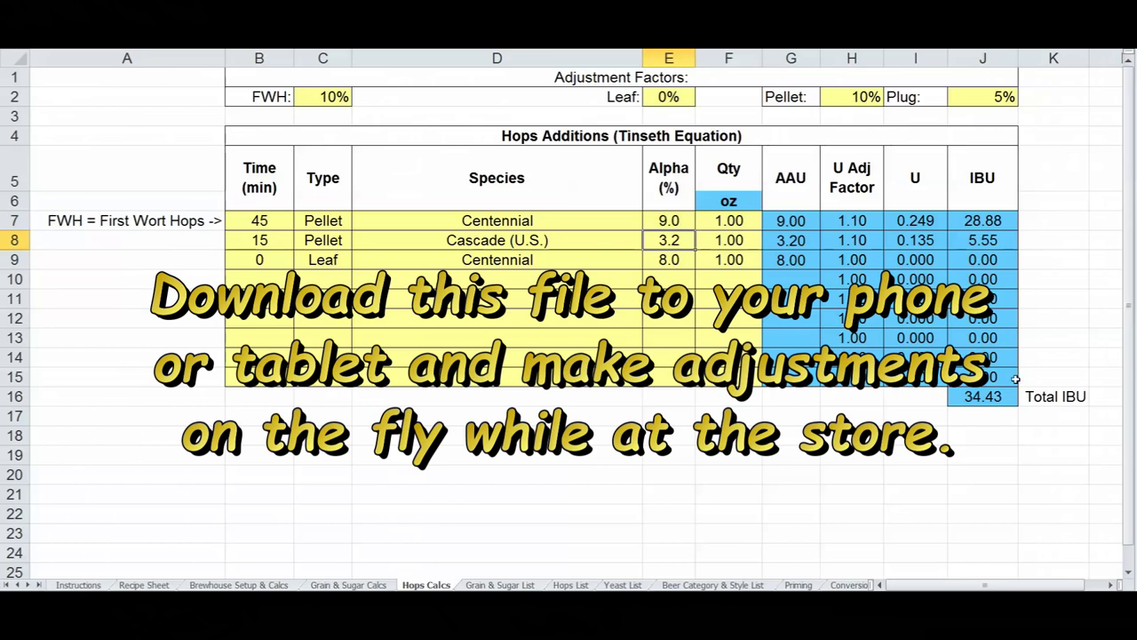
{"action": "left_click", "coordinate": [723, 221]}
{"action": "type", "text": ".75"}
{"action": "key", "text": "Return"}
Check the 45-minute Centennial addition's alpha and quantity in the Recipe Sheet's hop bill
{"action": "left_click", "coordinate": [144, 585]}
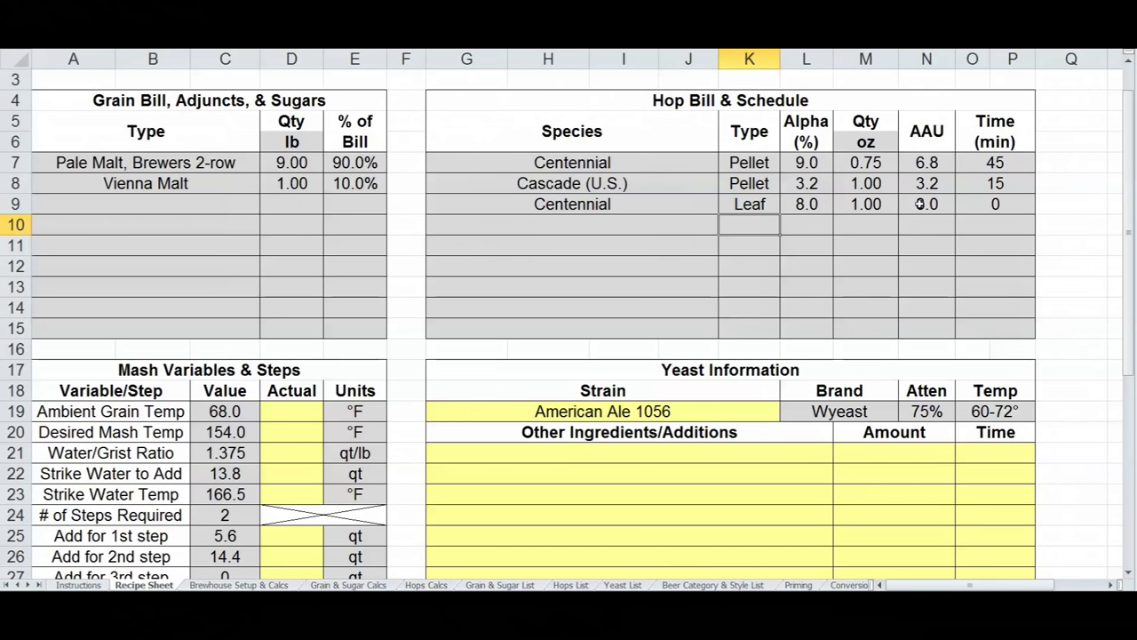
{"action": "left_click", "coordinate": [815, 164]}
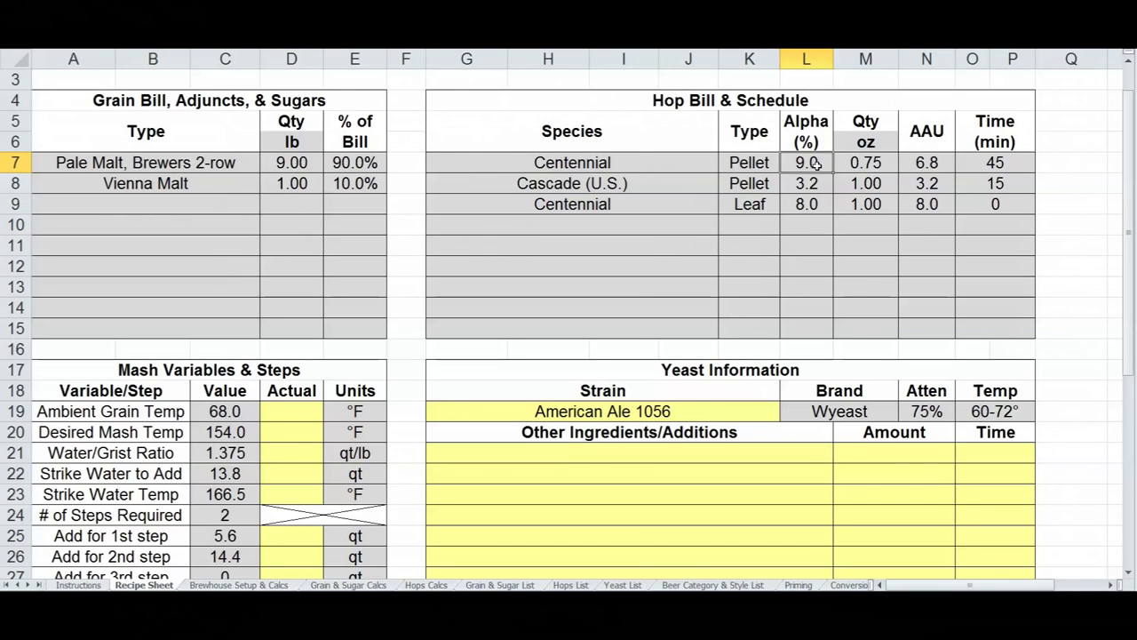
{"action": "left_click", "coordinate": [870, 164]}
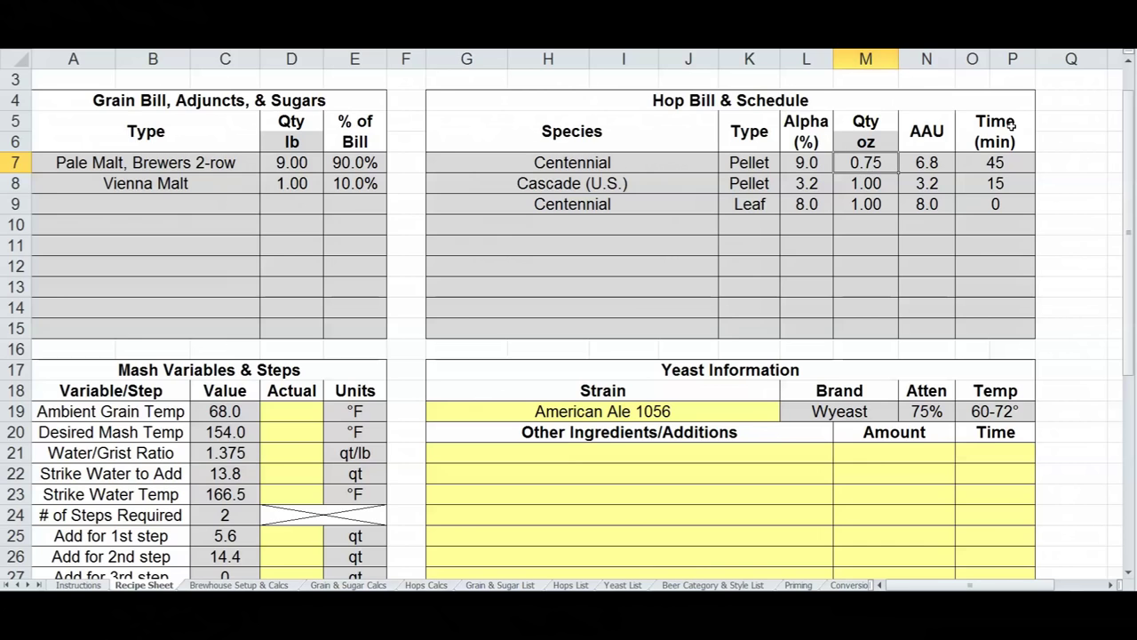
Add a Whirlfloc tablet to the recipe's other ingredients with an amount of 1 and a time of 15 min
{"action": "left_click_drag", "start_coordinate": [1132, 183], "coordinate": [1133, 305]}
{"action": "left_click", "coordinate": [700, 269]}
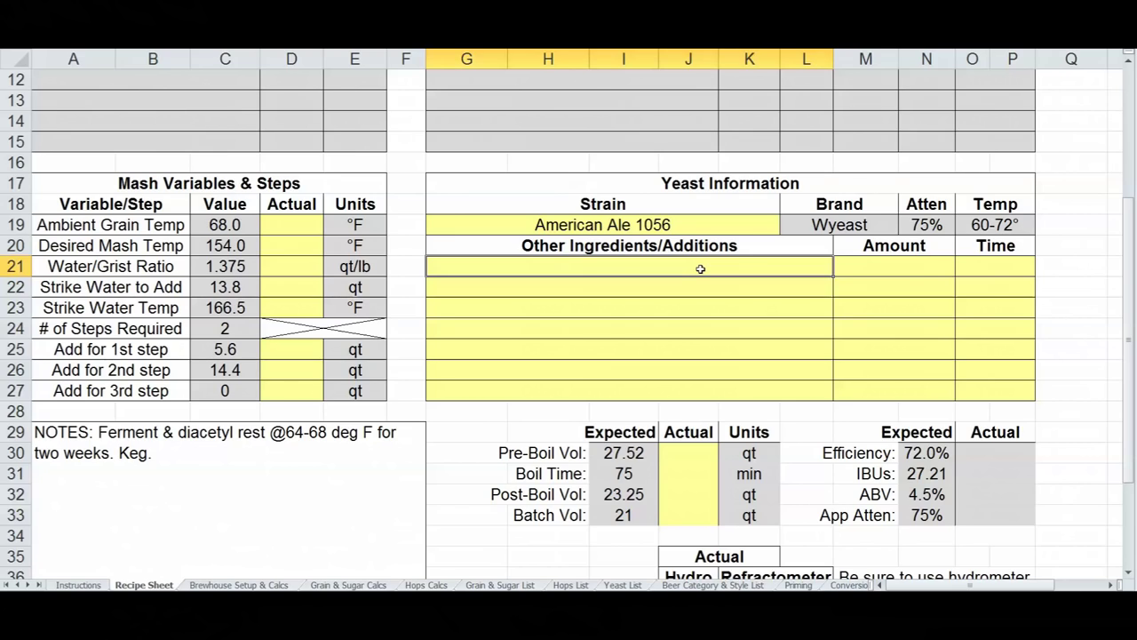
{"action": "type", "text": "Whir"}
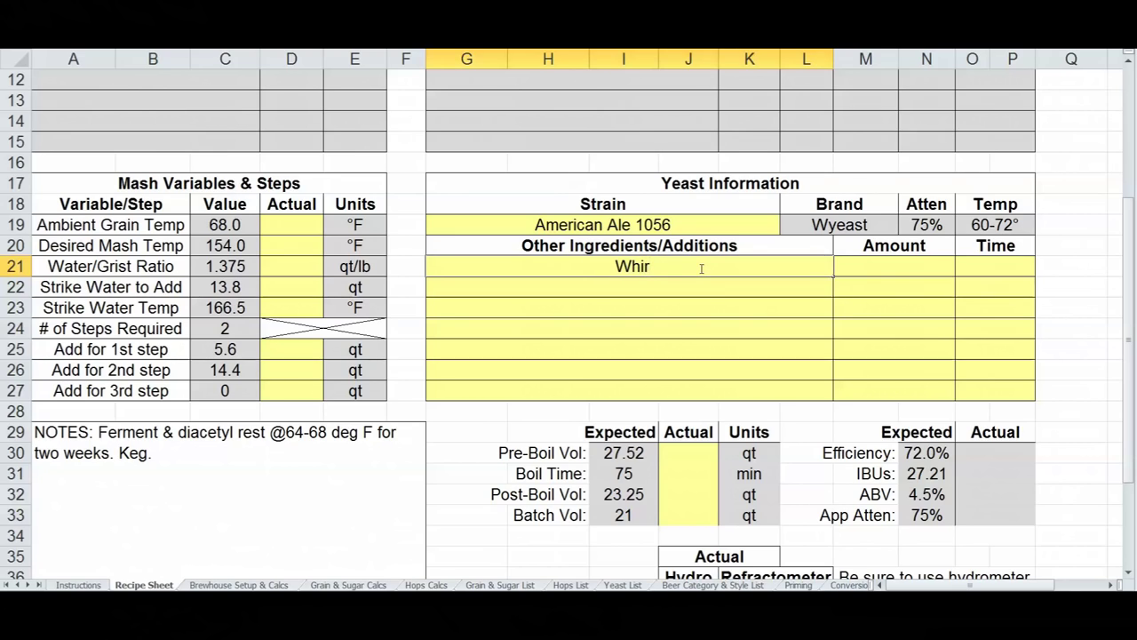
{"action": "type", "text": "lfloc tab"}
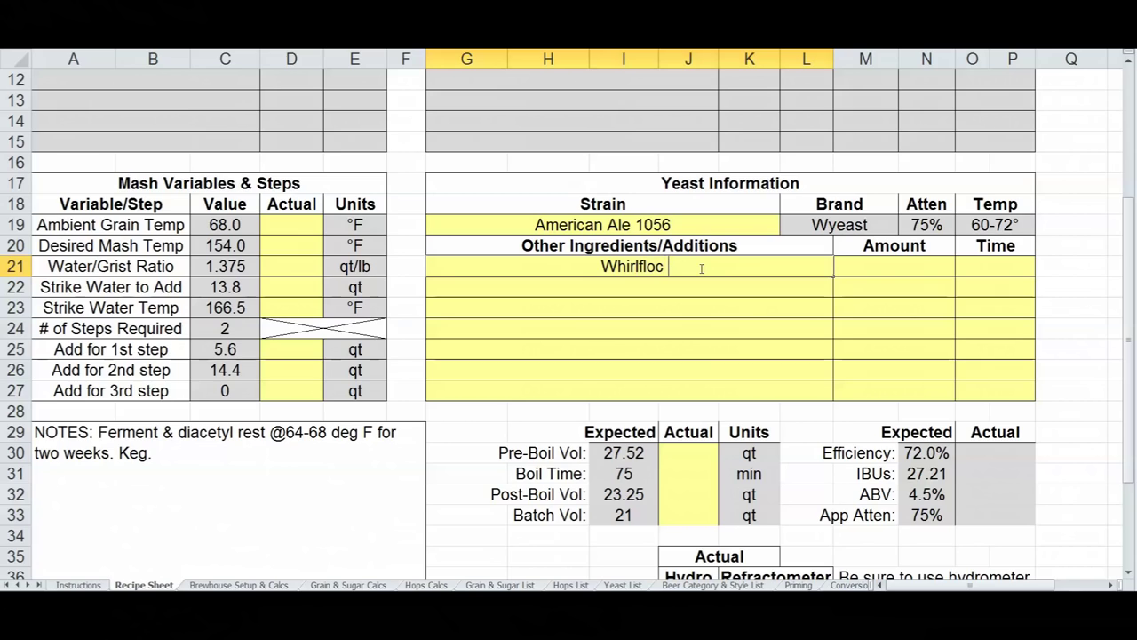
{"action": "type", "text": "let"}
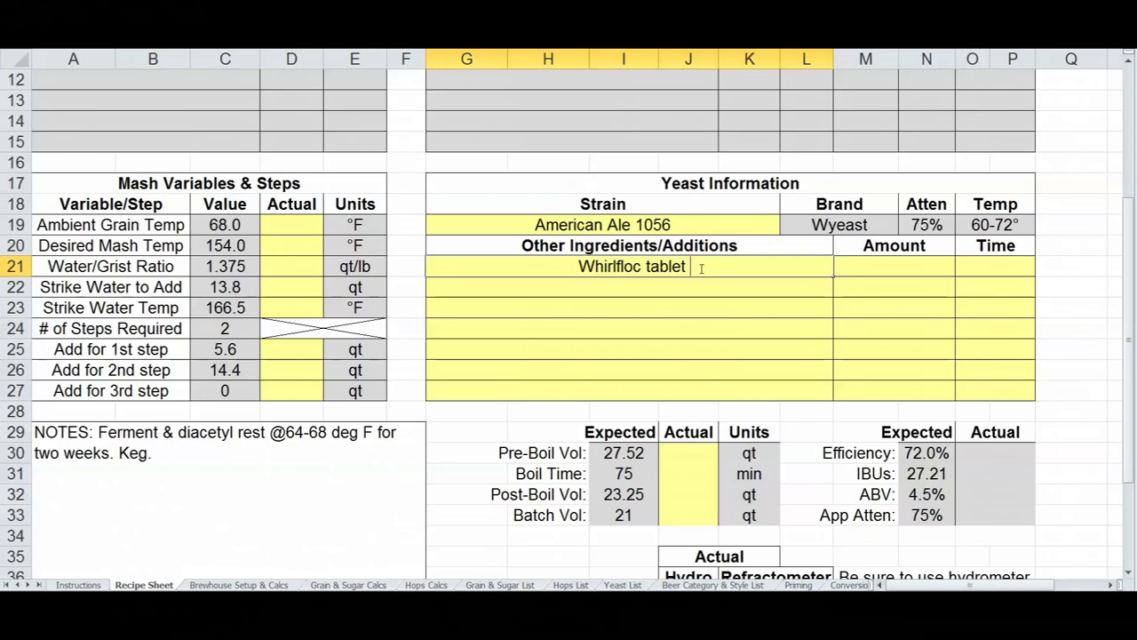
{"action": "left_click", "coordinate": [932, 262]}
{"action": "type", "text": "1"}
{"action": "left_click", "coordinate": [980, 262]}
{"action": "type", "text": "15 min"}
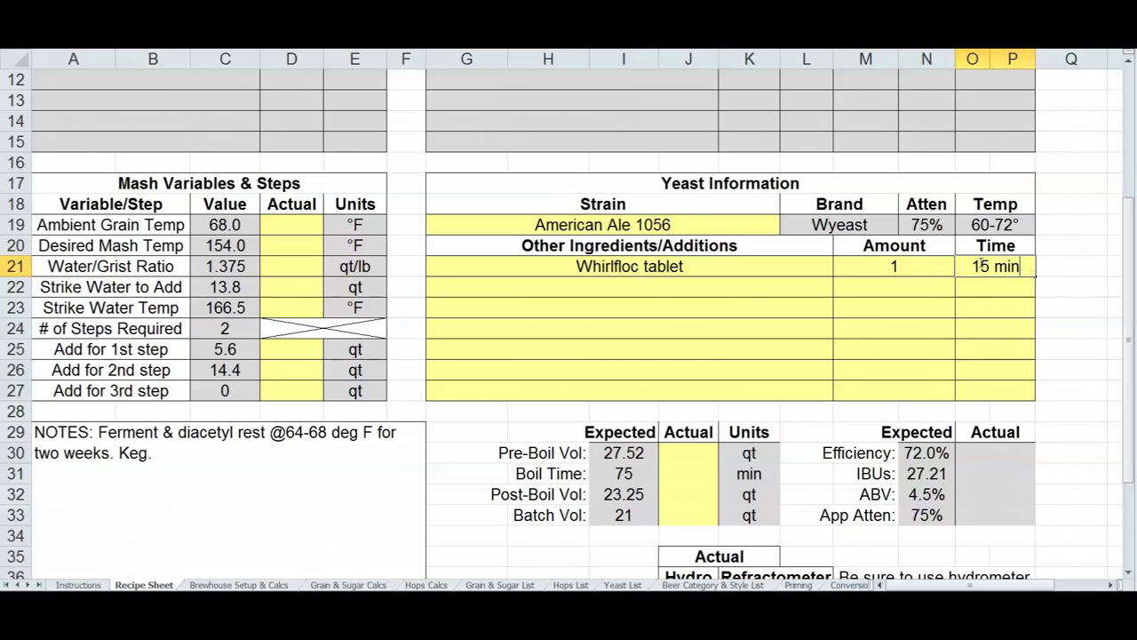
{"action": "key", "text": "Return"}
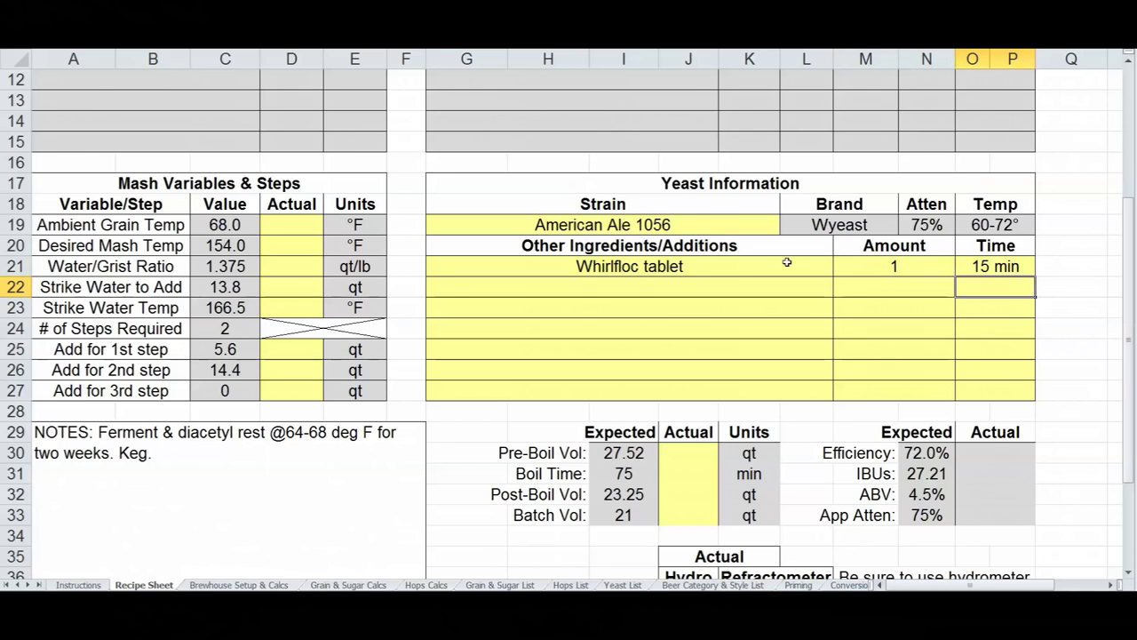
Review the recipe's expected efficiency, IBUs, ABV, apparent attenuation and pre-boil specific gravity
{"action": "left_click", "coordinate": [706, 285]}
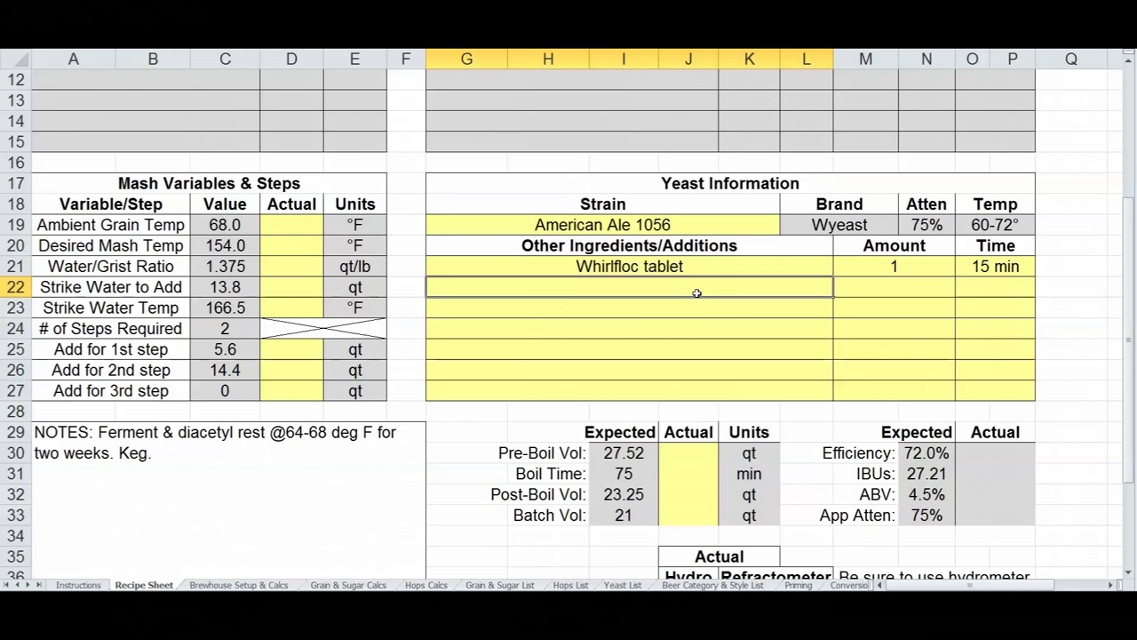
{"action": "scroll", "coordinate": [697, 293], "scroll_direction": "down", "scroll_amount": 3}
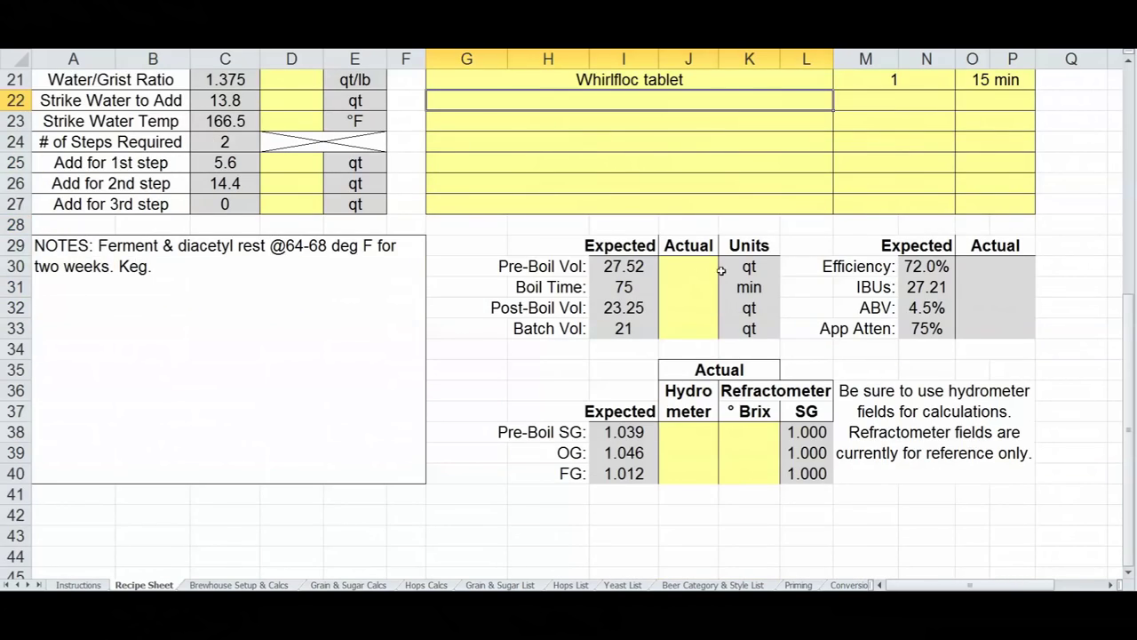
{"action": "left_click", "coordinate": [823, 273]}
{"action": "left_click_drag", "start_coordinate": [929, 266], "coordinate": [933, 325]}
{"action": "left_click", "coordinate": [926, 287]}
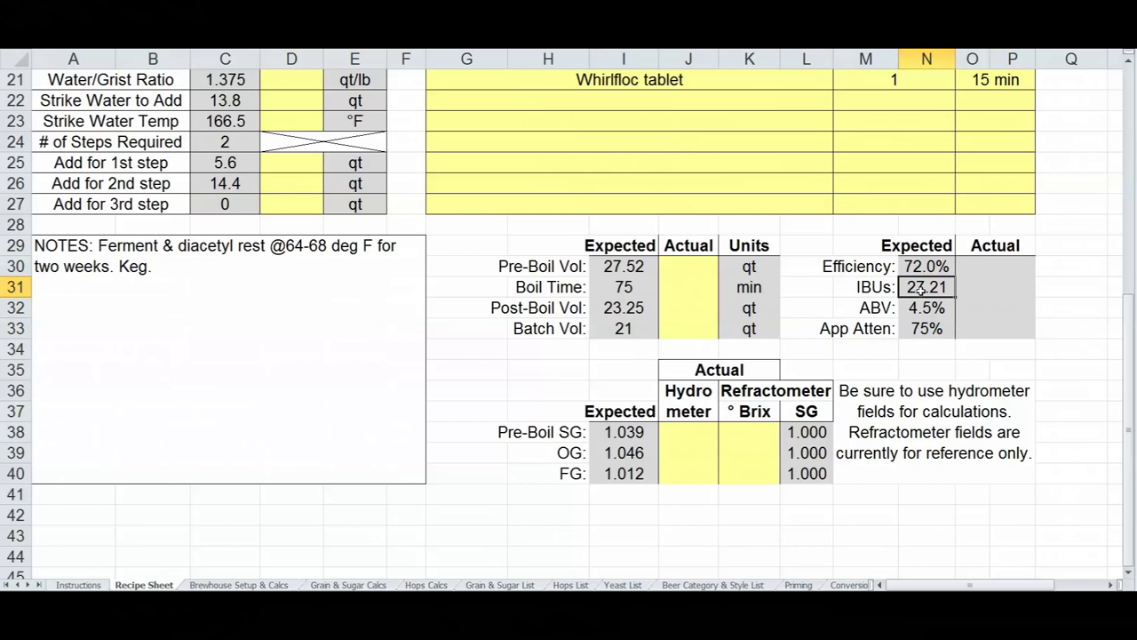
{"action": "left_click", "coordinate": [924, 316]}
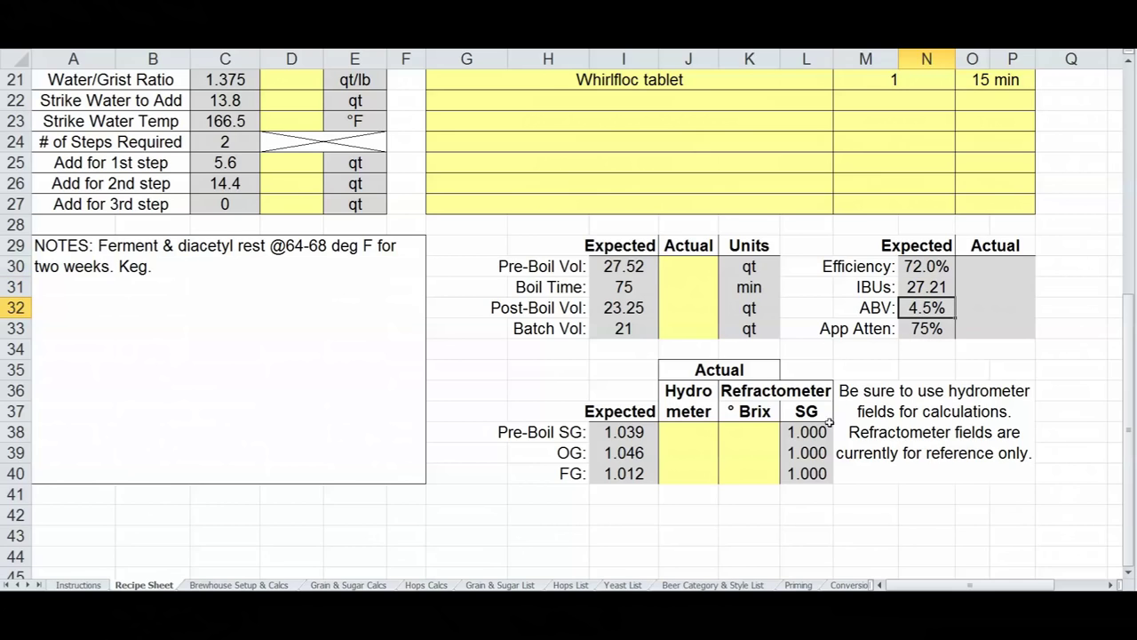
{"action": "left_click", "coordinate": [627, 433]}
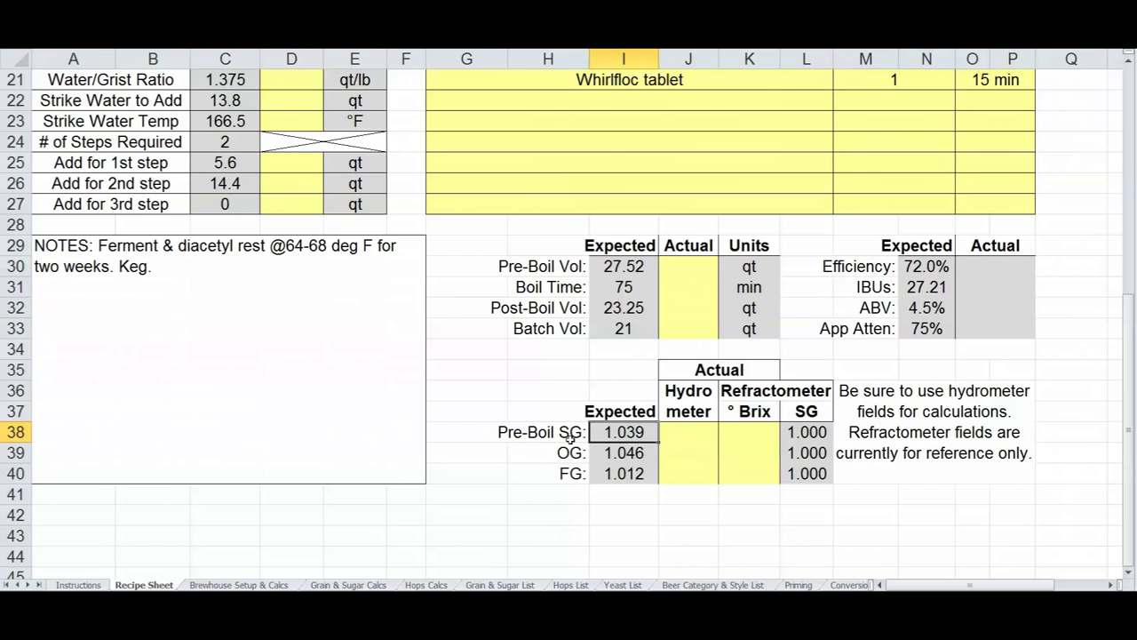
Review the expected OG, FG and pre-boil volume, and the units of the volume and boil time figures
{"action": "left_click", "coordinate": [626, 454]}
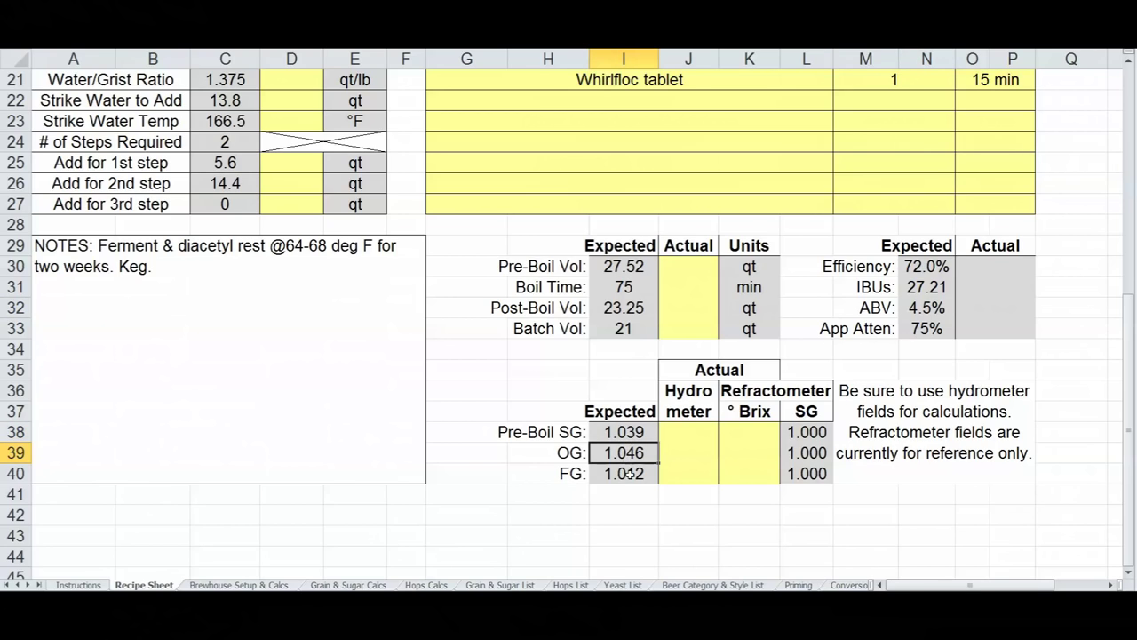
{"action": "left_click", "coordinate": [629, 478]}
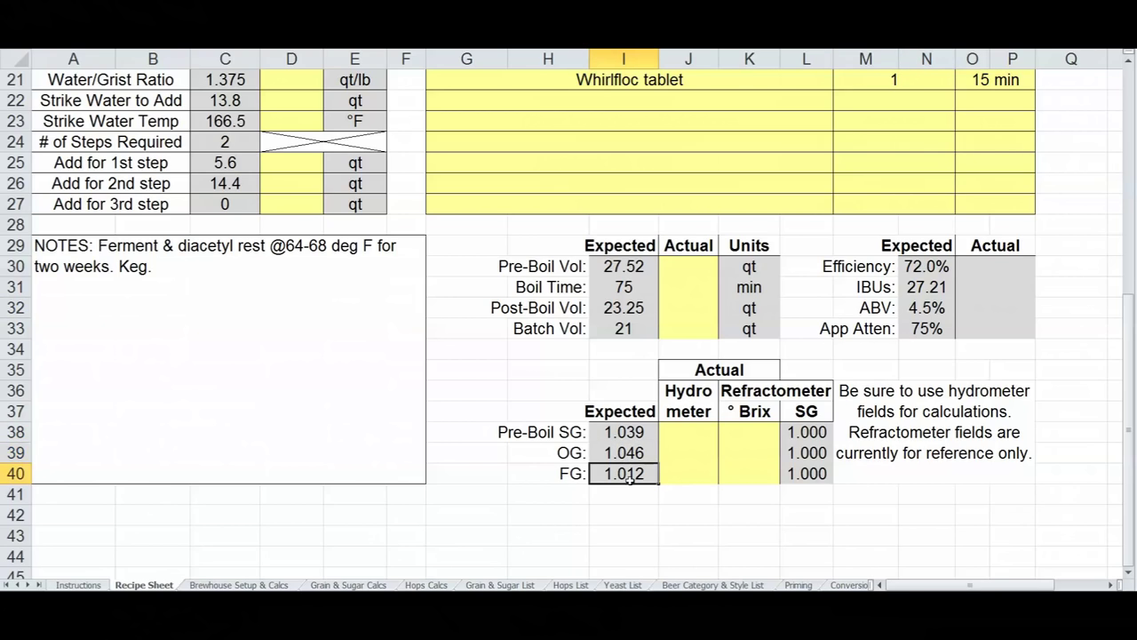
{"action": "left_click", "coordinate": [629, 269]}
{"action": "left_click_drag", "start_coordinate": [751, 271], "coordinate": [760, 327]}
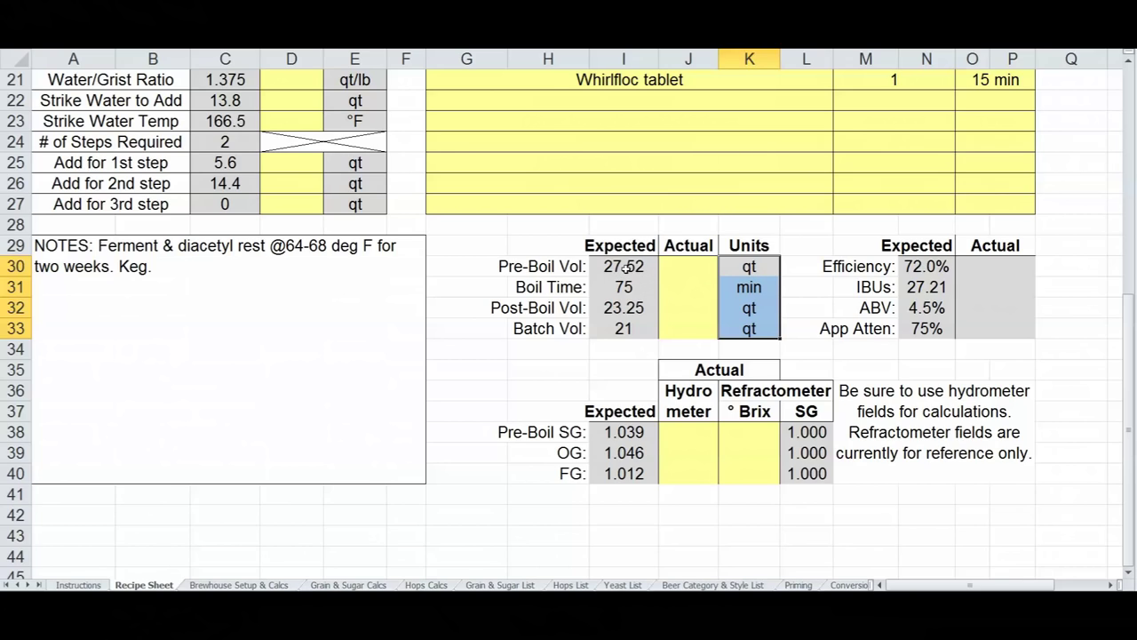
Enter an actual pre-boil volume of 28 qt and an actual boil time of 75 min
{"action": "left_click_drag", "start_coordinate": [683, 266], "coordinate": [685, 327]}
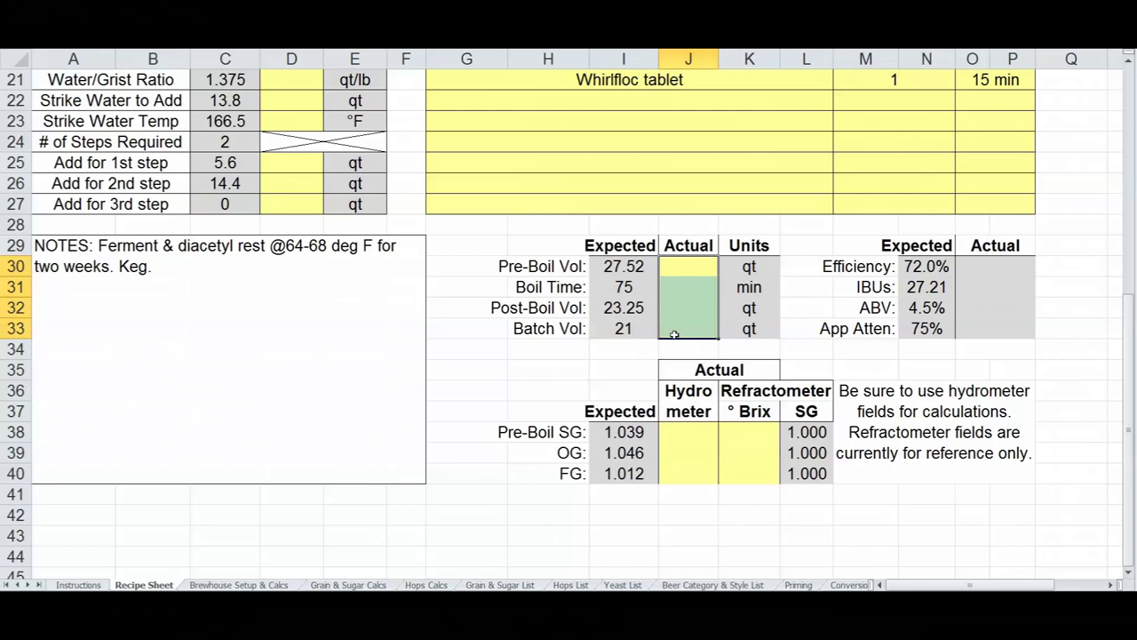
{"action": "left_click", "coordinate": [682, 301]}
{"action": "left_click", "coordinate": [686, 269]}
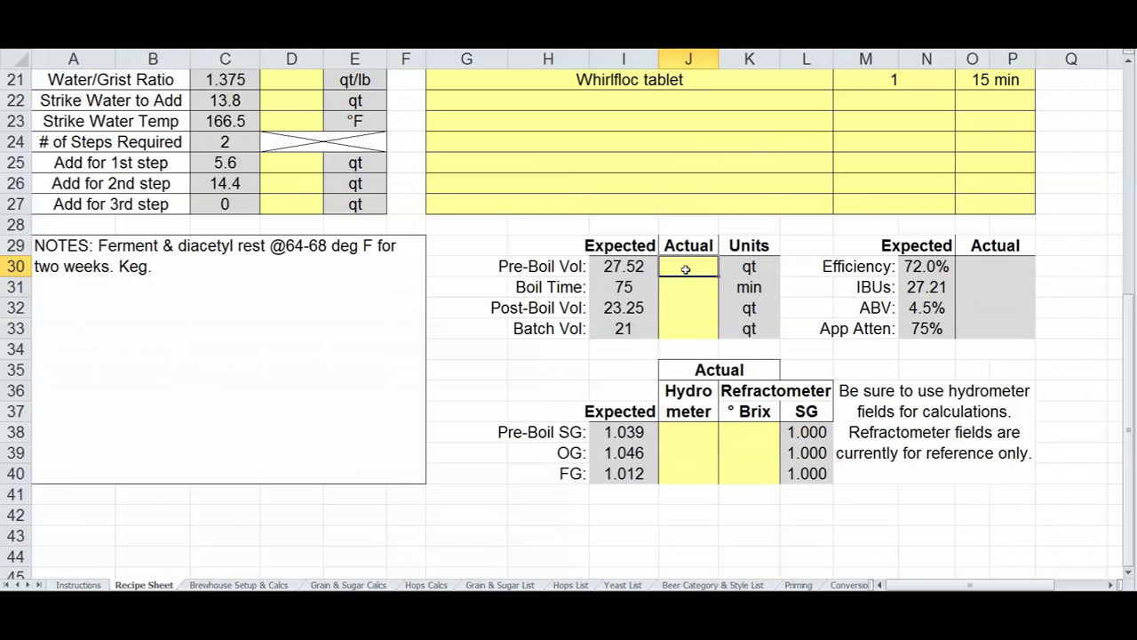
{"action": "type", "text": "28"}
{"action": "key", "text": "Return"}
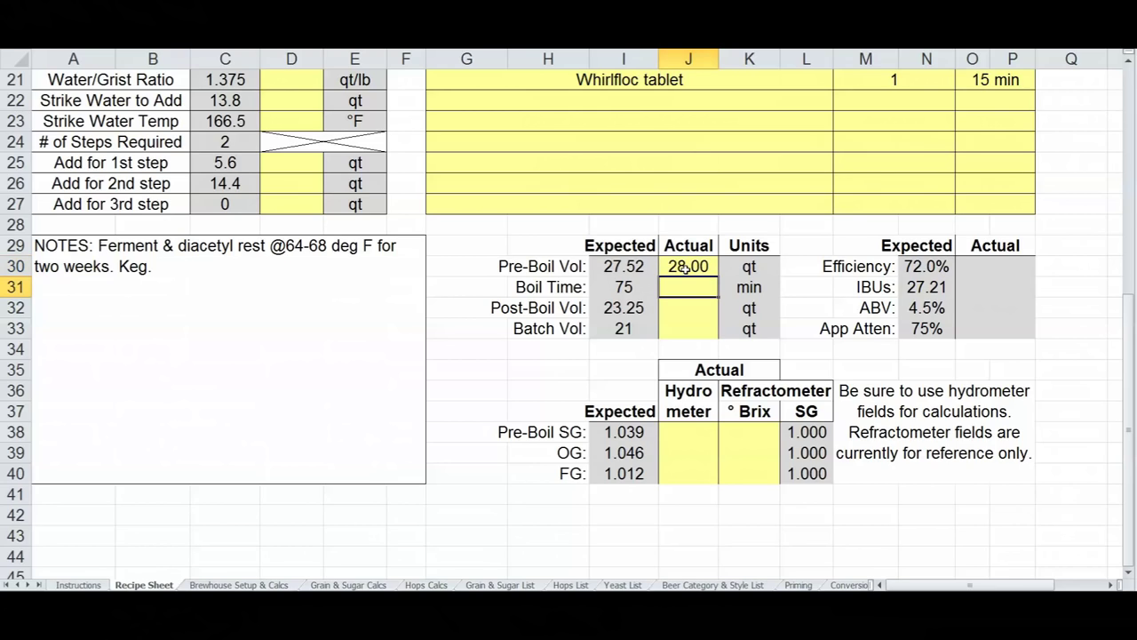
{"action": "type", "text": "75"}
{"action": "key", "text": "Return"}
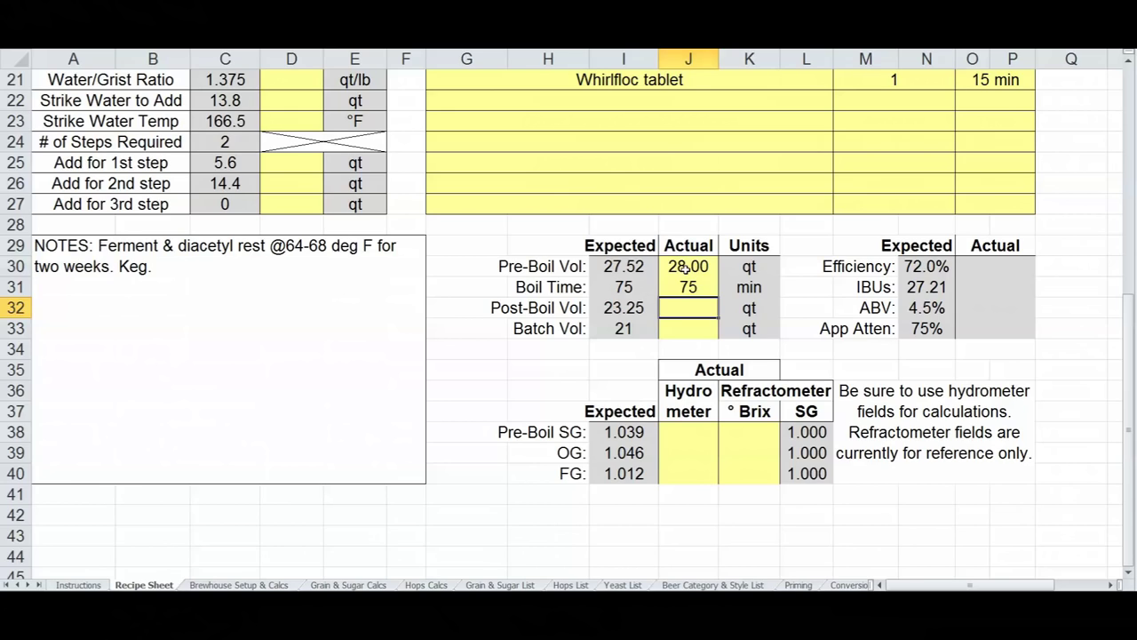
Enter an actual post-boil volume of 23 qt and an actual batch volume of 20.75 qt
{"action": "type", "text": "23"}
{"action": "key", "text": "Return"}
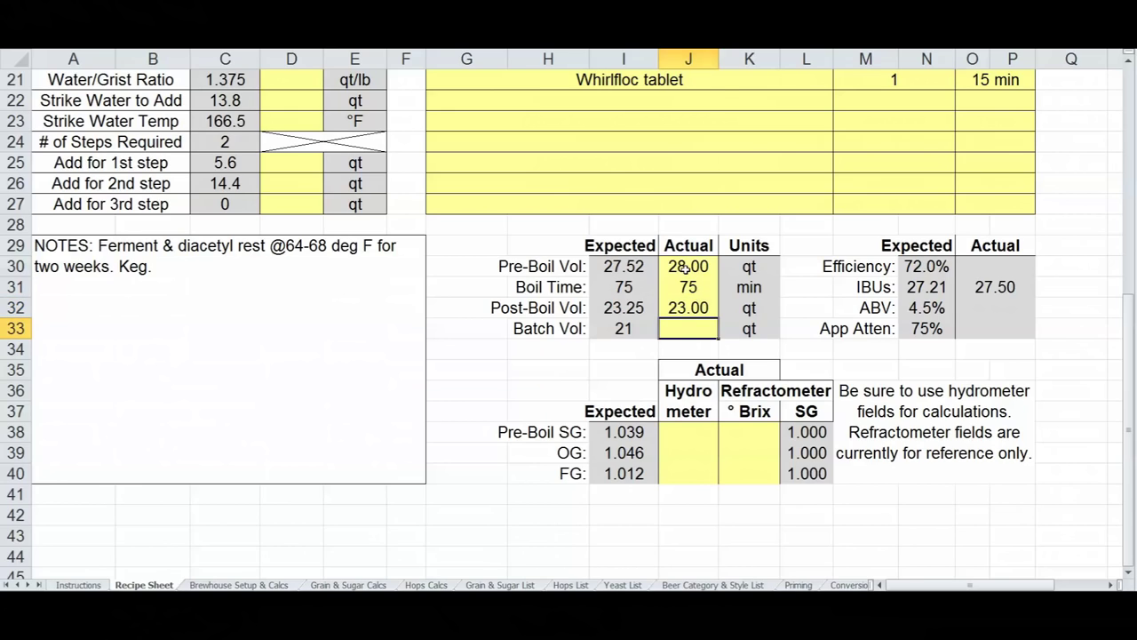
{"action": "type", "text": "20.75"}
{"action": "key", "text": "Return"}
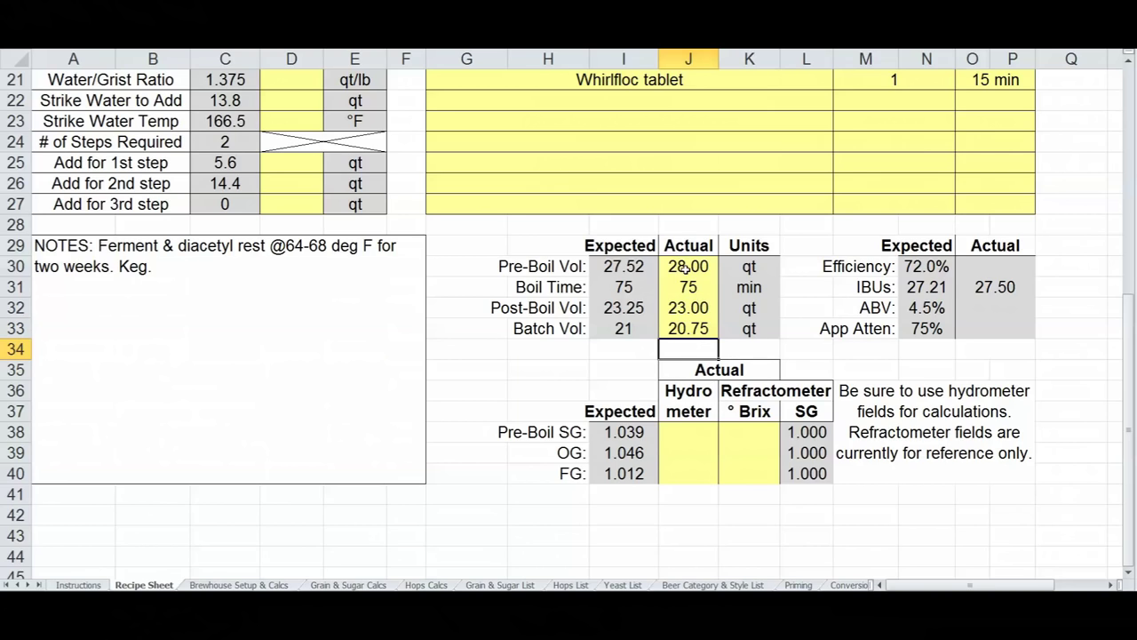
Compare the actual IBUs with the expected IBUs
{"action": "left_click", "coordinate": [981, 286]}
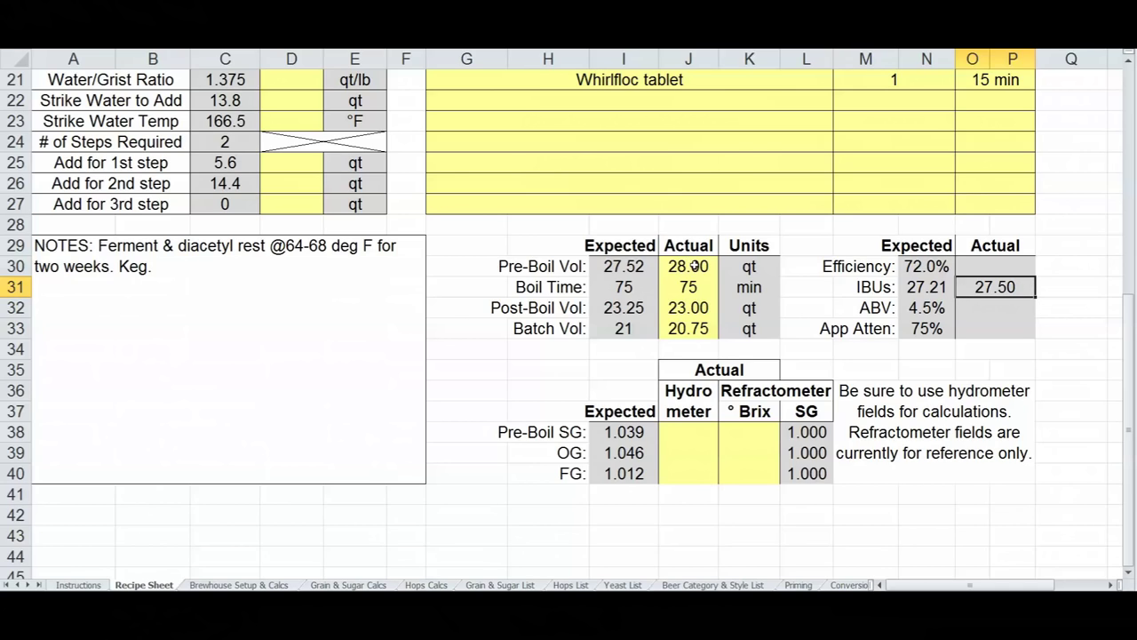
{"action": "left_click", "coordinate": [933, 287]}
{"action": "left_click", "coordinate": [974, 287]}
Enter the actual hydrometer readings: pre-boil SG 1.040, OG 1.047 and FG 1.011
{"action": "left_click", "coordinate": [693, 433]}
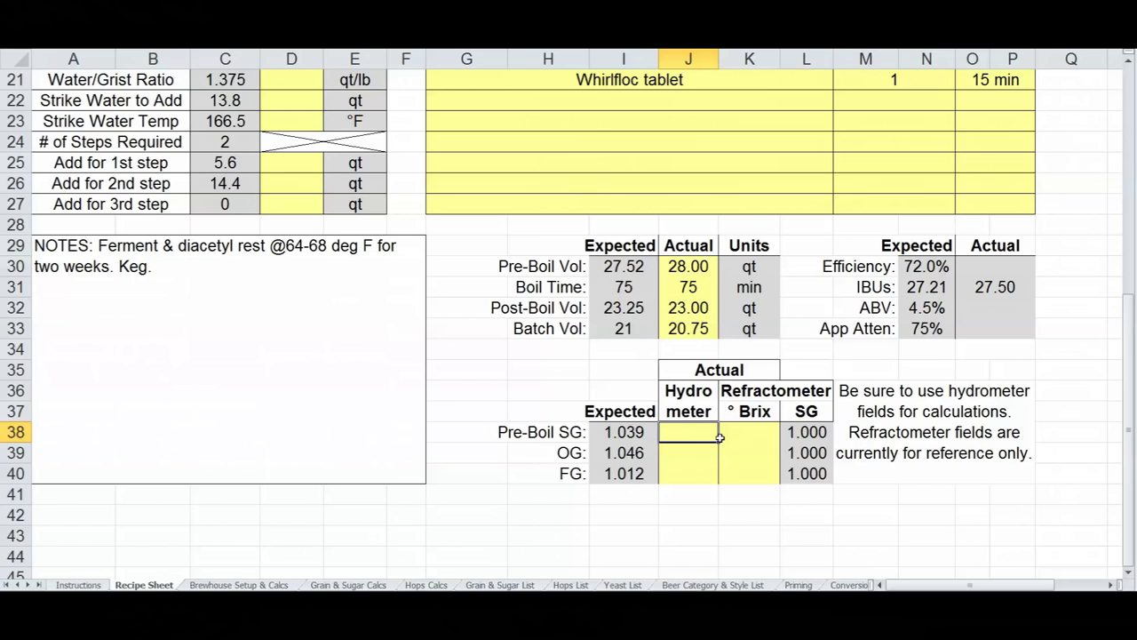
{"action": "type", "text": "1.0"}
{"action": "type", "text": "50"}
{"action": "key", "text": "BackSpace"}
{"action": "key", "text": "BackSpace"}
{"action": "type", "text": "40"}
{"action": "key", "text": "Return"}
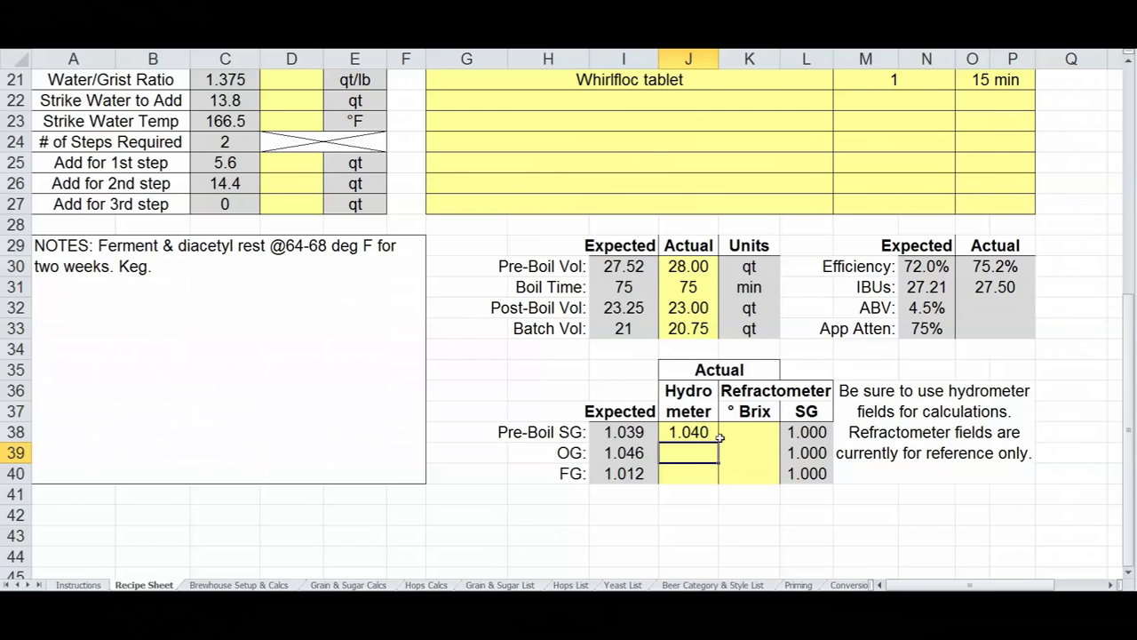
{"action": "type", "text": "1.047"}
{"action": "key", "text": "Return"}
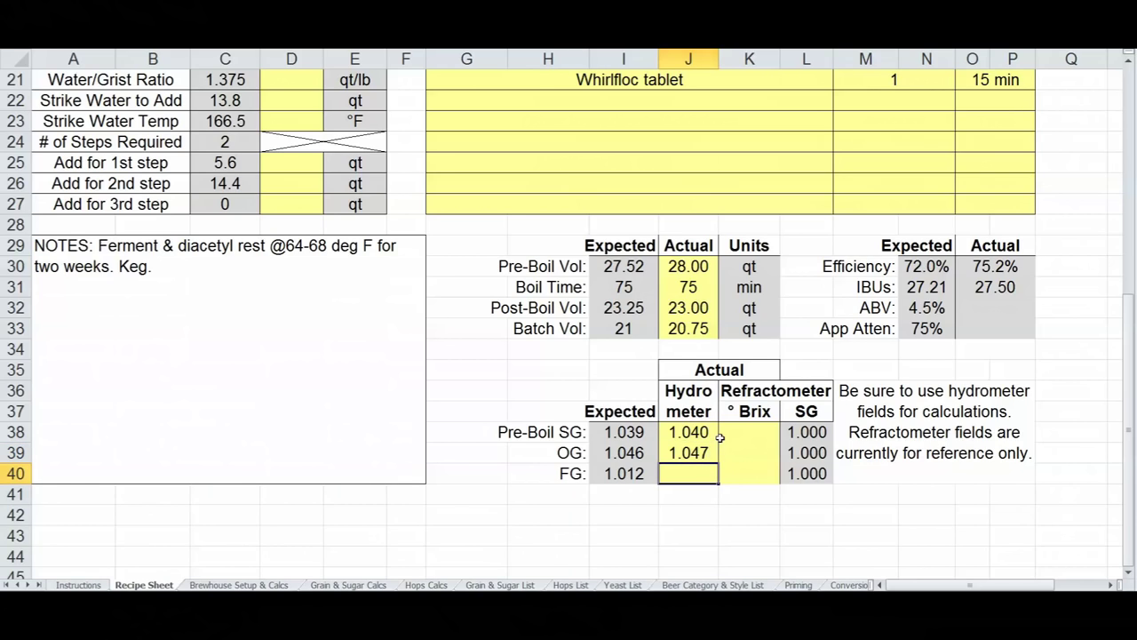
{"action": "type", "text": "1.011"}
{"action": "key", "text": "Return"}
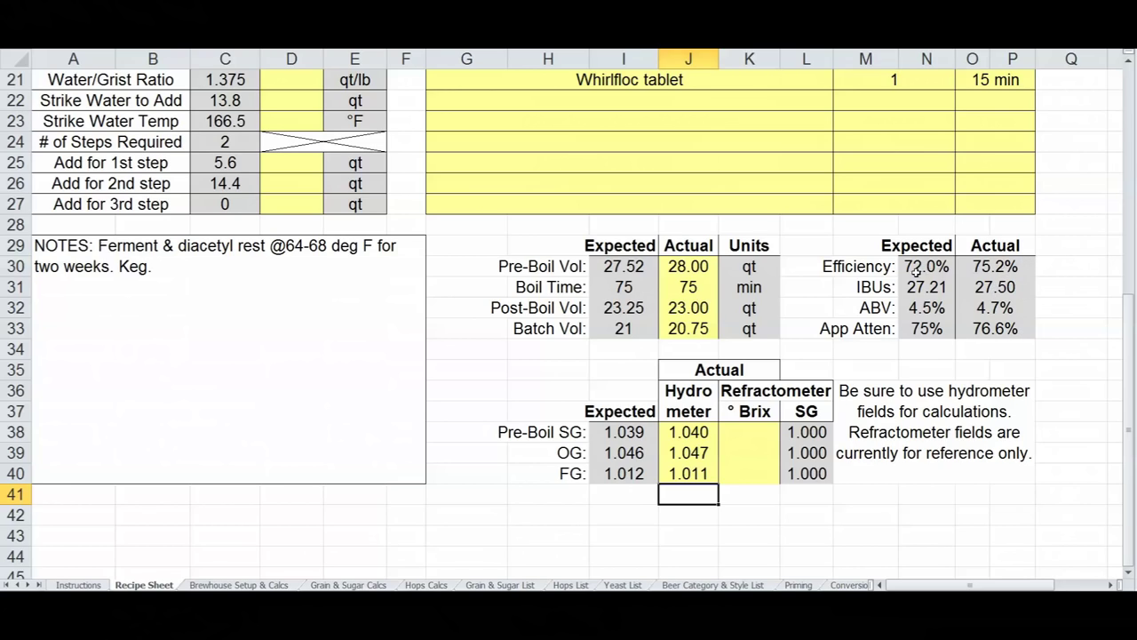
Compare actual and expected efficiency, and check the Extract Efficiency parameter in Brewhouse Setup & Calcs
{"action": "left_click", "coordinate": [994, 267]}
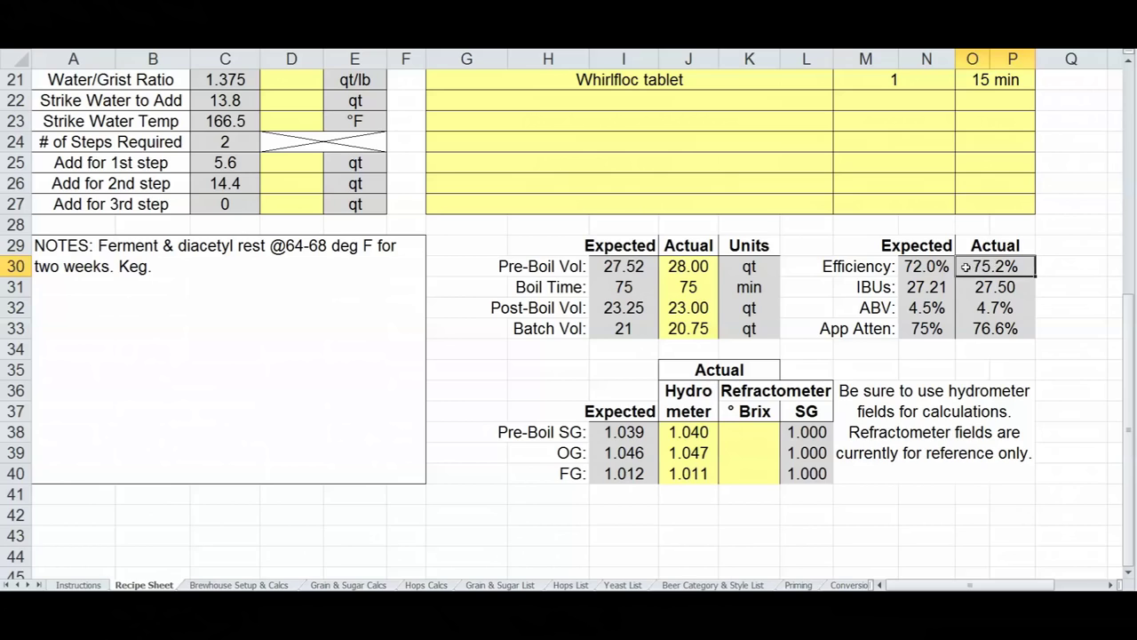
{"action": "left_click", "coordinate": [928, 268]}
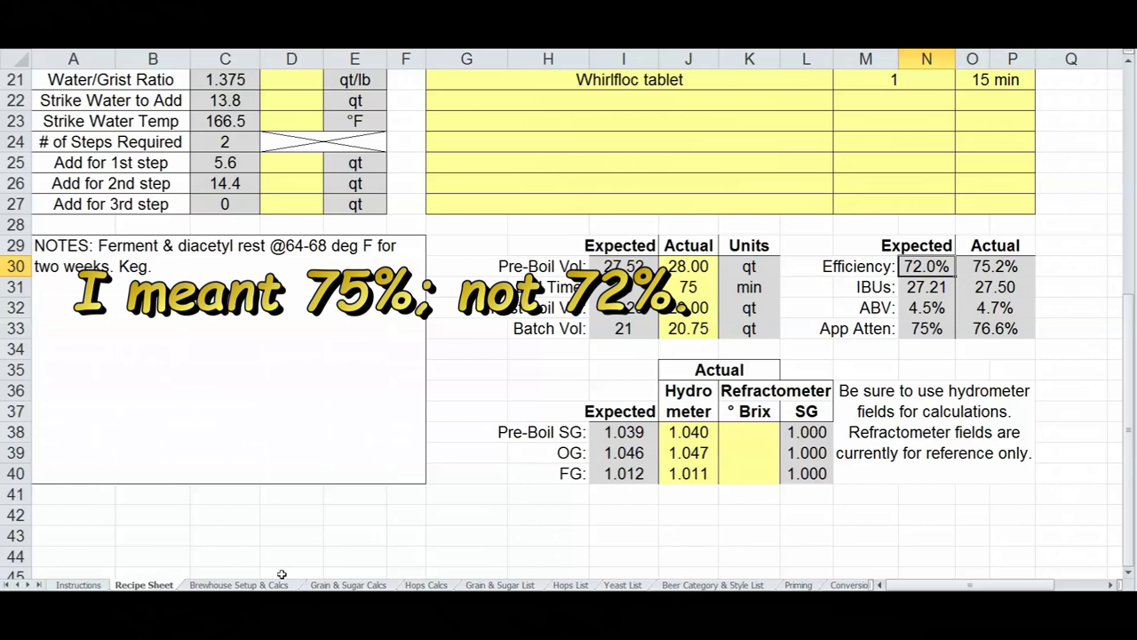
{"action": "left_click", "coordinate": [240, 585]}
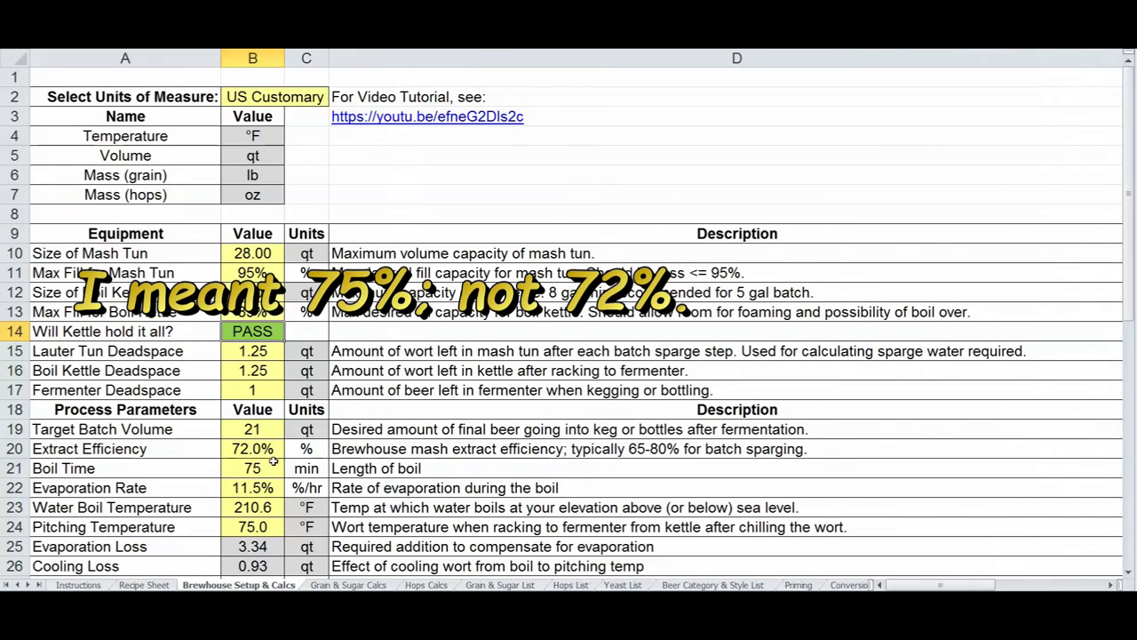
{"action": "left_click", "coordinate": [240, 449]}
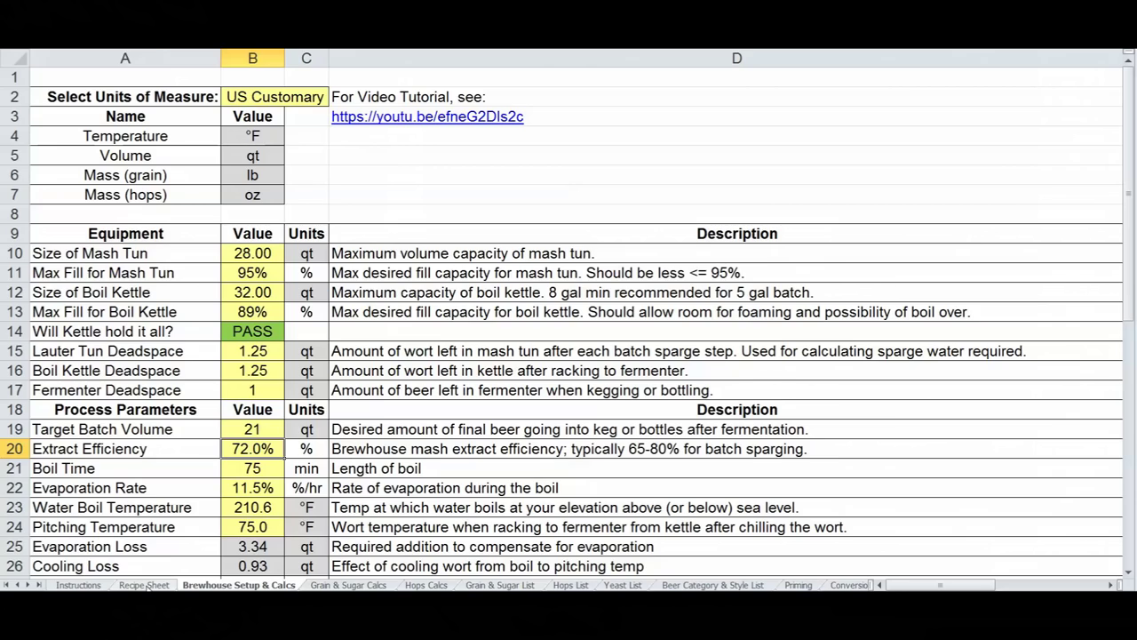
{"action": "left_click", "coordinate": [145, 586]}
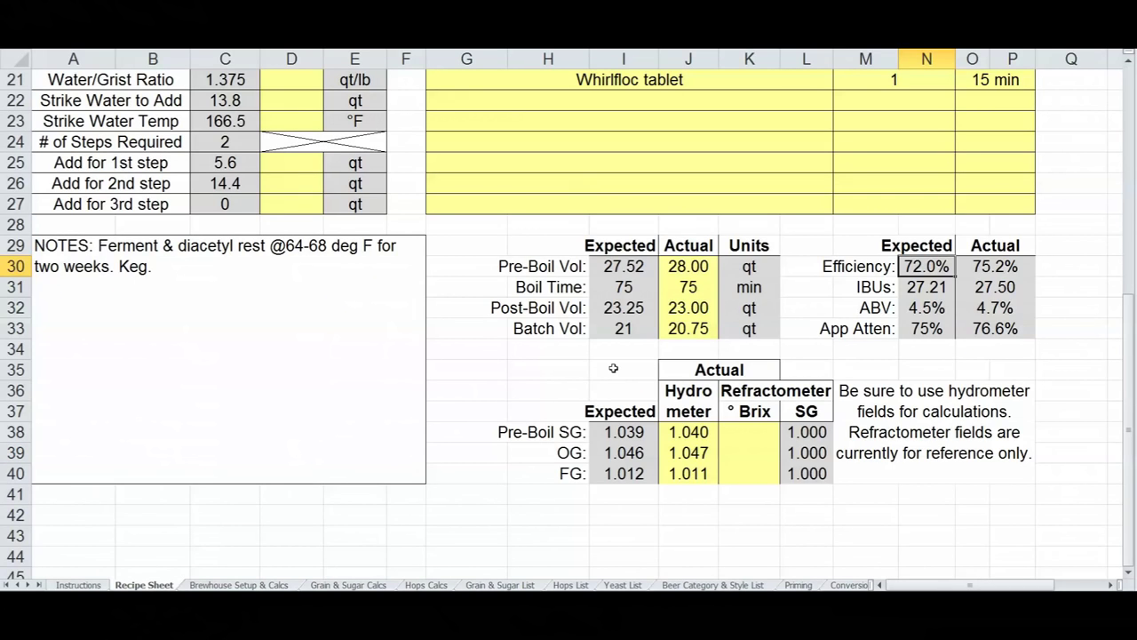
Compare the actual efficiency, ABV and apparent attenuation with their expected values on the Recipe Sheet
{"action": "left_click", "coordinate": [988, 269]}
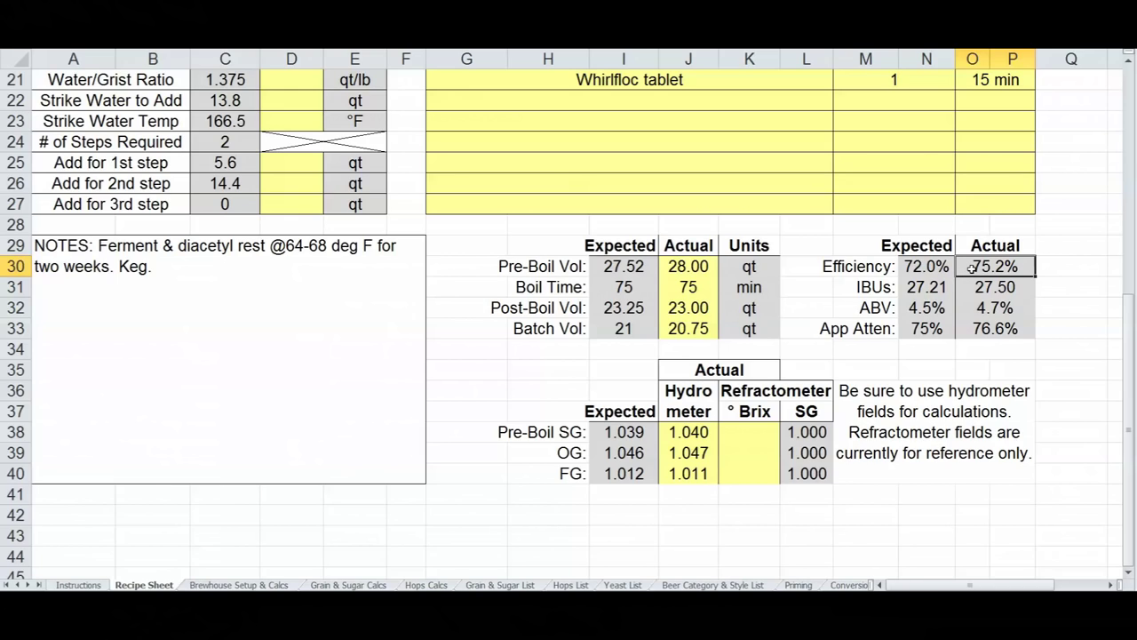
{"action": "left_click", "coordinate": [922, 272]}
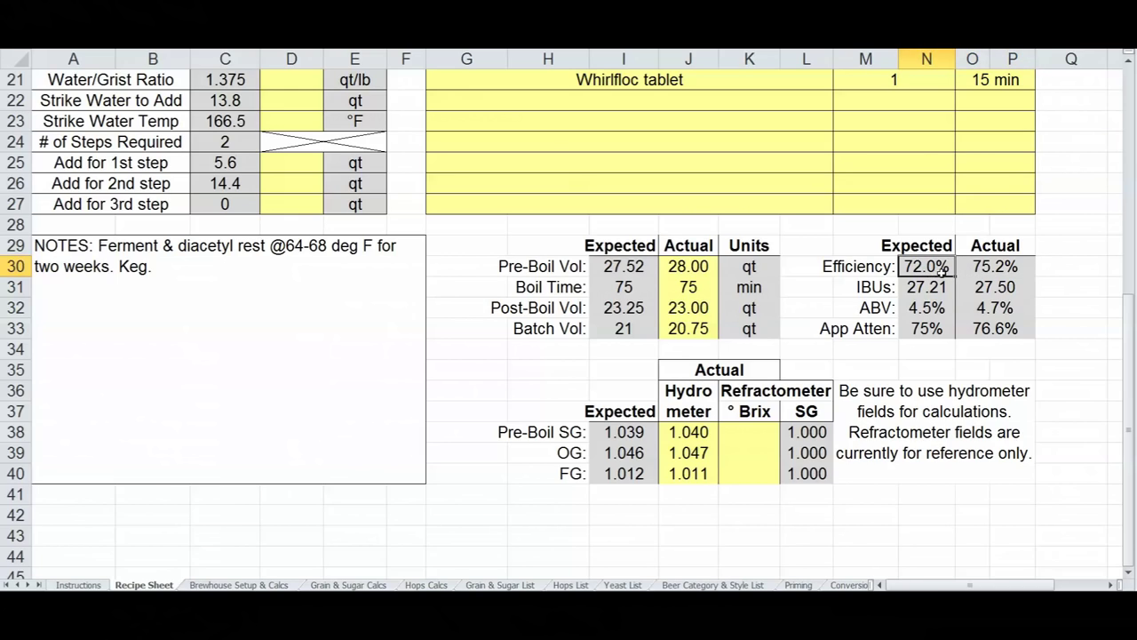
{"action": "left_click", "coordinate": [988, 311]}
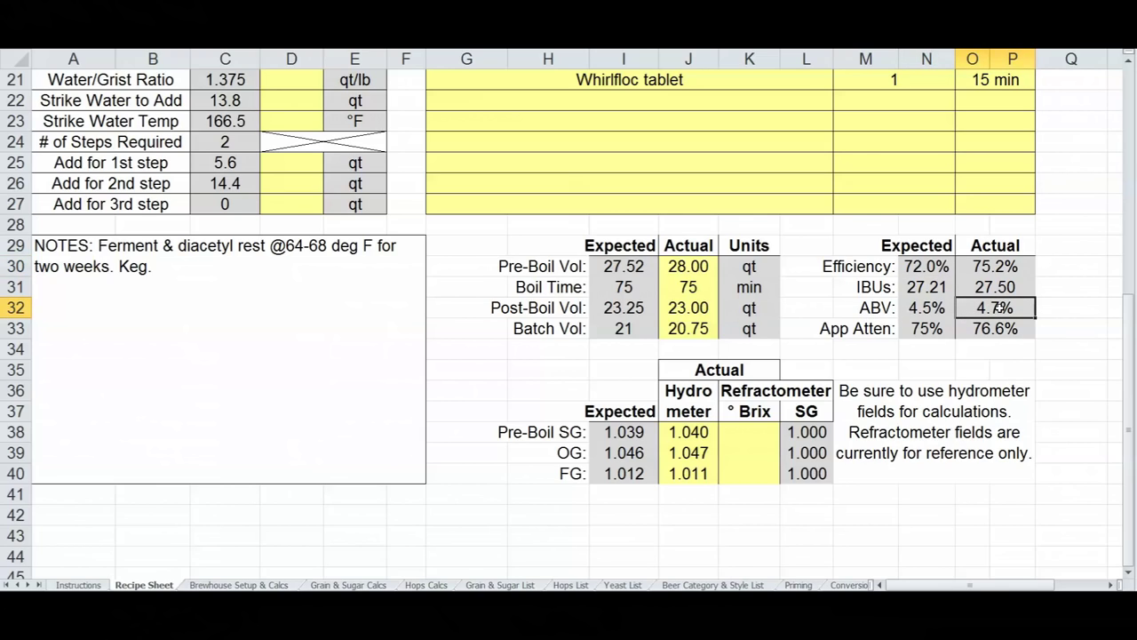
{"action": "left_click", "coordinate": [925, 309]}
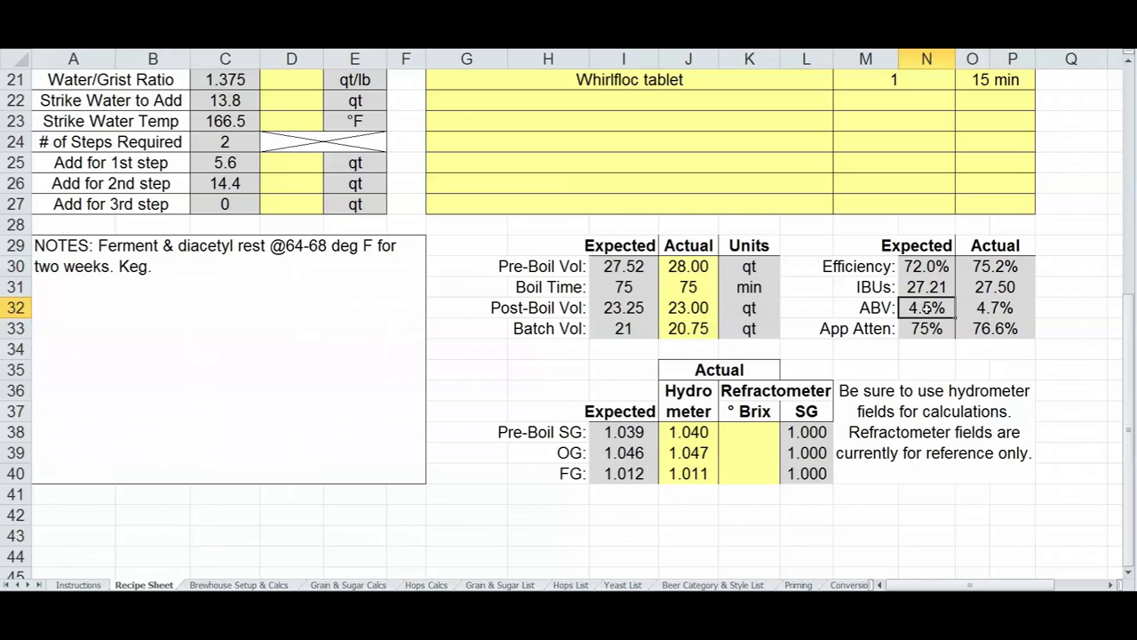
{"action": "left_click", "coordinate": [988, 268]}
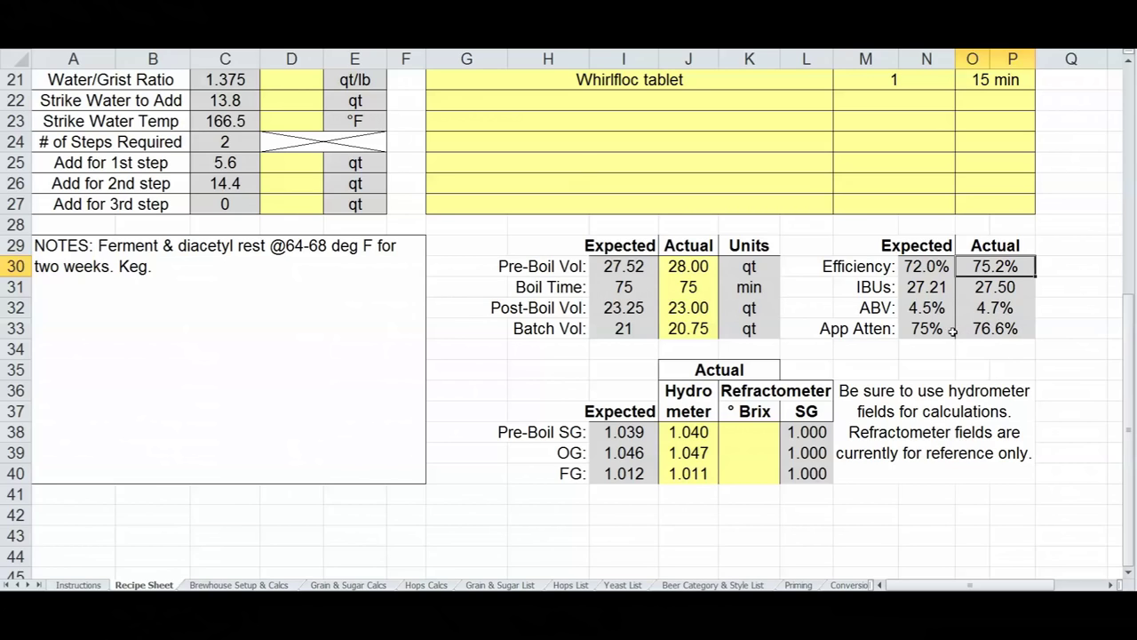
{"action": "left_click", "coordinate": [896, 330]}
{"action": "left_click", "coordinate": [920, 330]}
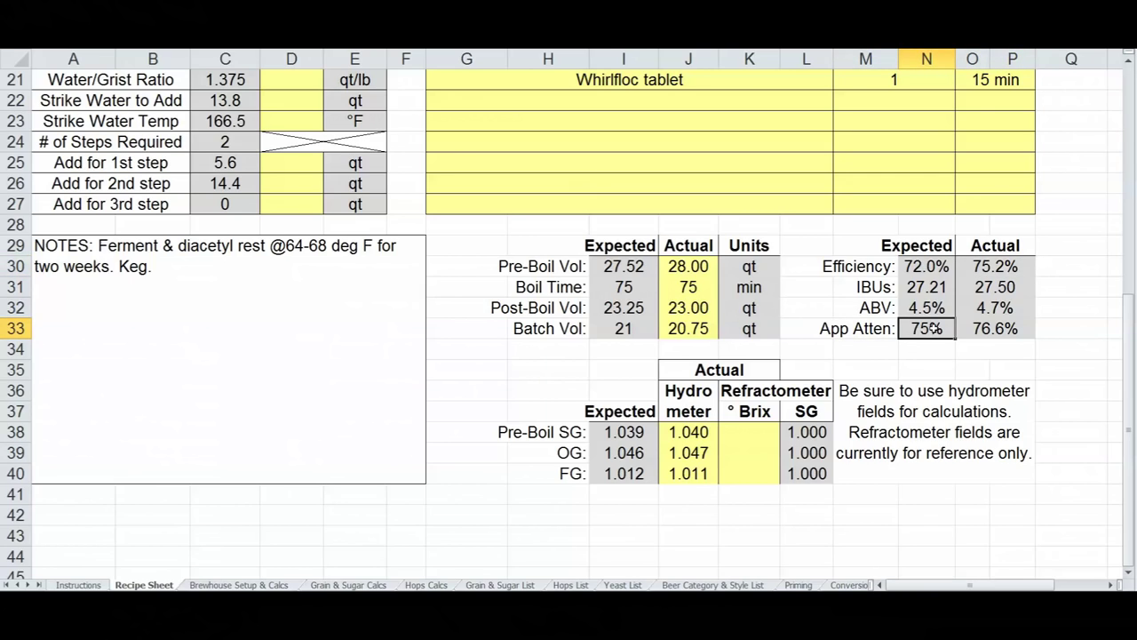
{"action": "left_click", "coordinate": [991, 327]}
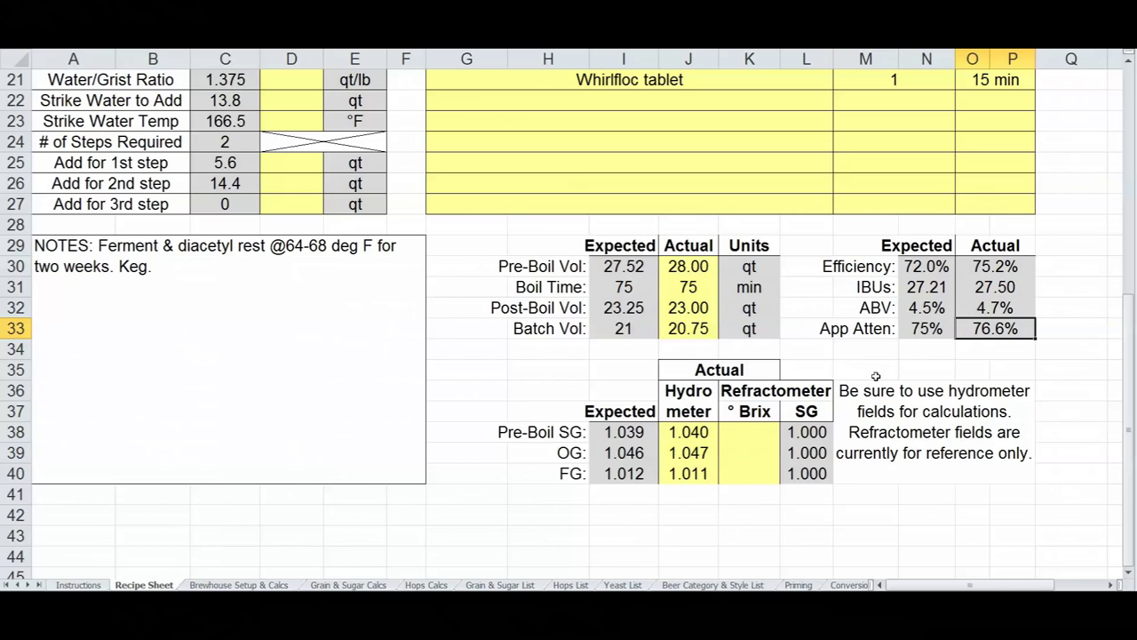
Set the actual pre-boil volume to 27.52 qt, post-boil volume to 23.25 qt and batch volume to 21 qt
{"action": "left_click", "coordinate": [699, 268]}
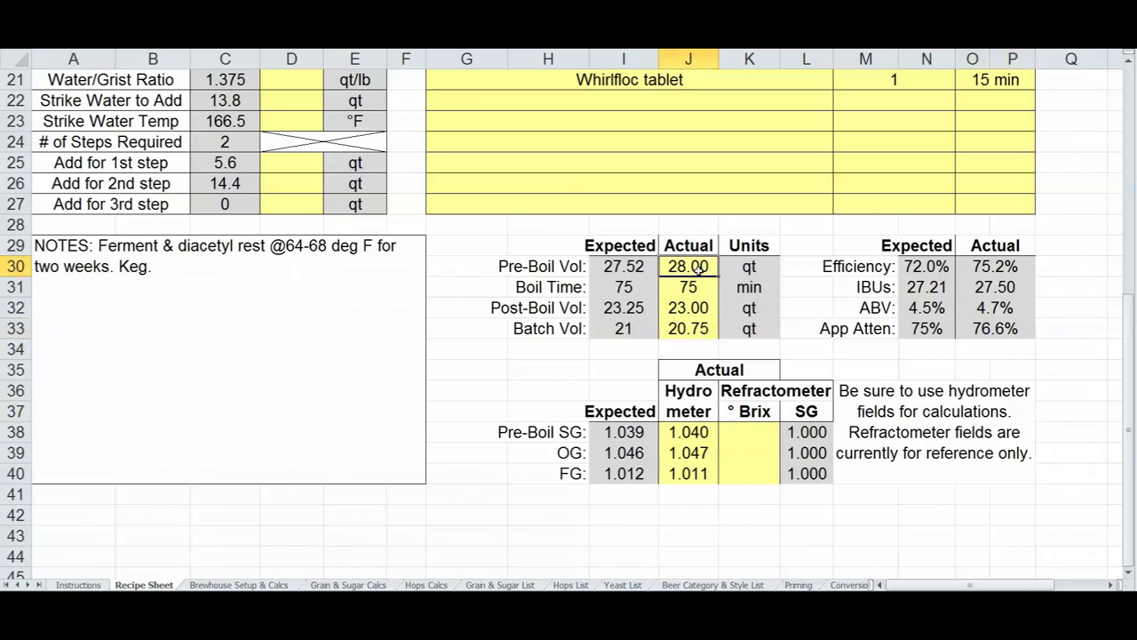
{"action": "type", "text": "27.52"}
{"action": "key", "text": "Return"}
{"action": "key", "text": "Return"}
{"action": "type", "text": "23.25"}
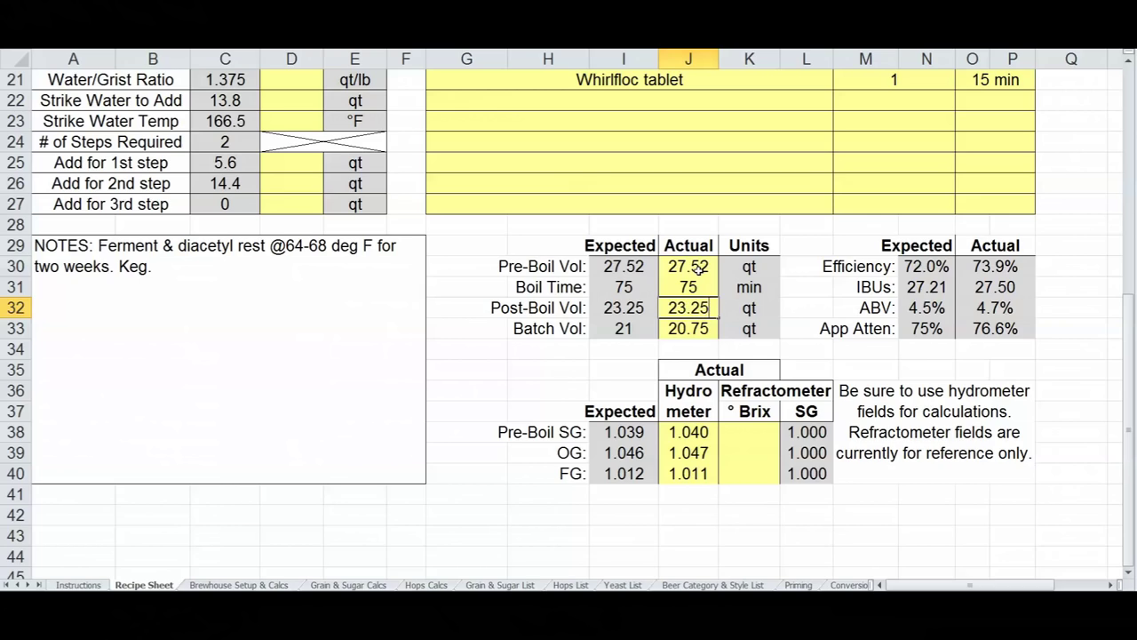
{"action": "key", "text": "Return"}
{"action": "type", "text": "21"}
{"action": "key", "text": "Return"}
Set the actual hydrometer readings to 1.039 for pre-boil SG, 1.046 for OG and 1.012 for FG
{"action": "left_click", "coordinate": [696, 432]}
{"action": "type", "text": "1.0"}
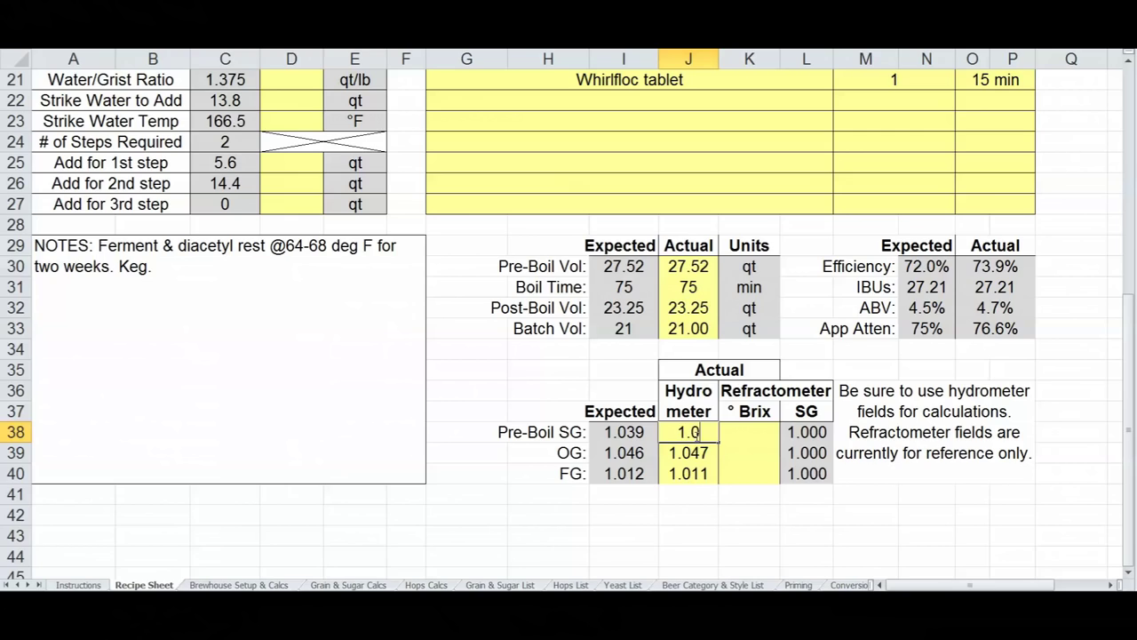
{"action": "type", "text": "39"}
{"action": "key", "text": "Return"}
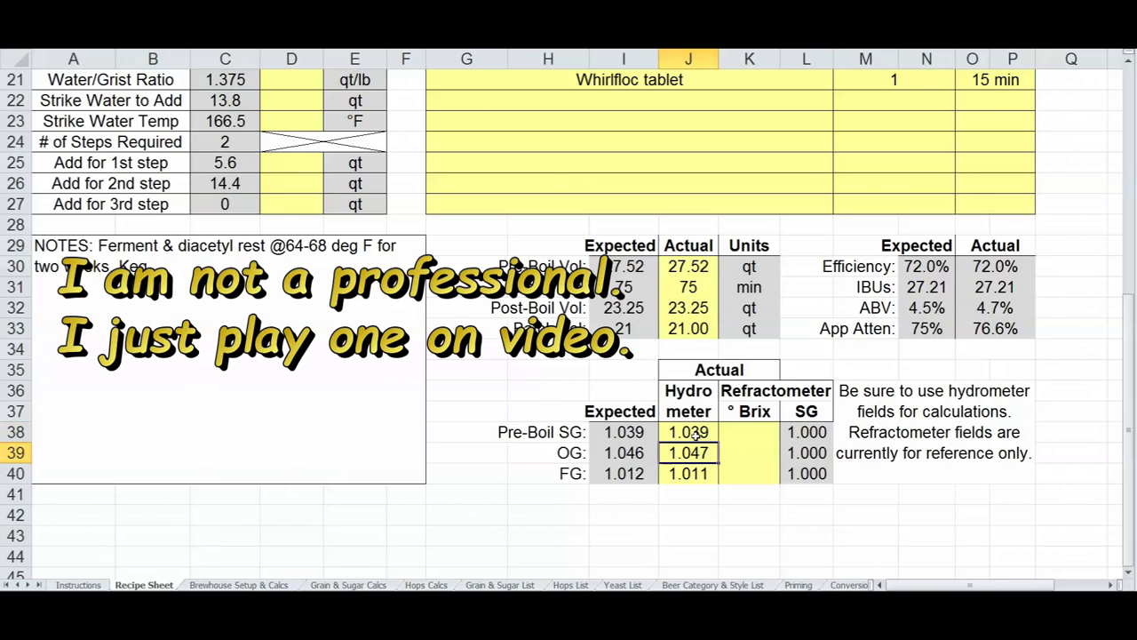
{"action": "type", "text": "1"}
{"action": "type", "text": "46"}
{"action": "key", "text": "Return"}
{"action": "type", "text": "1.012"}
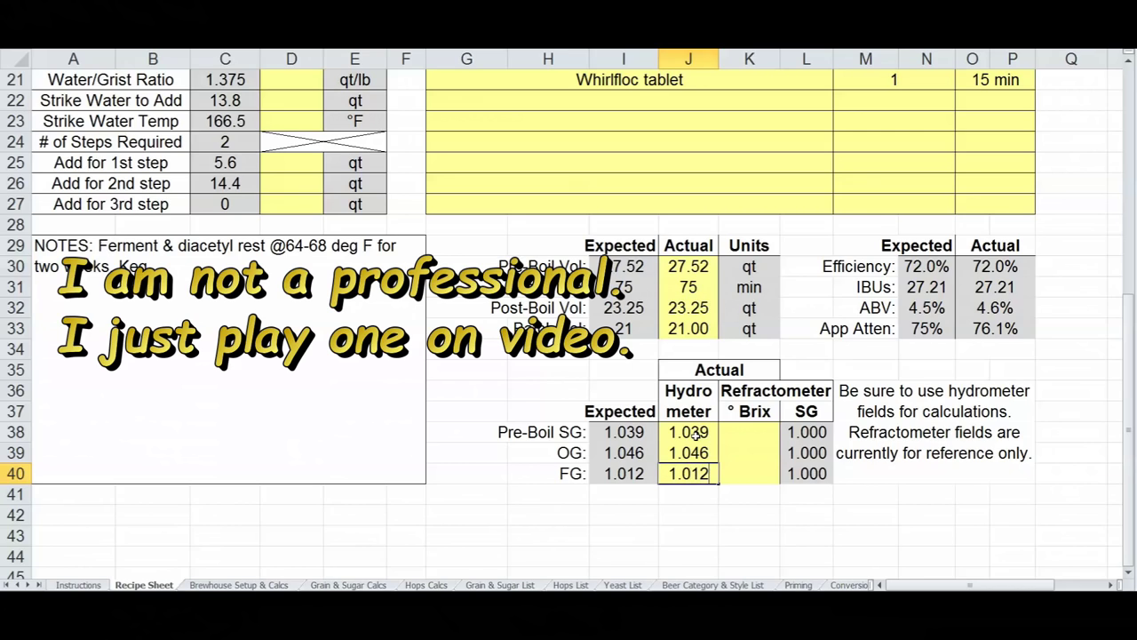
{"action": "key", "text": "Return"}
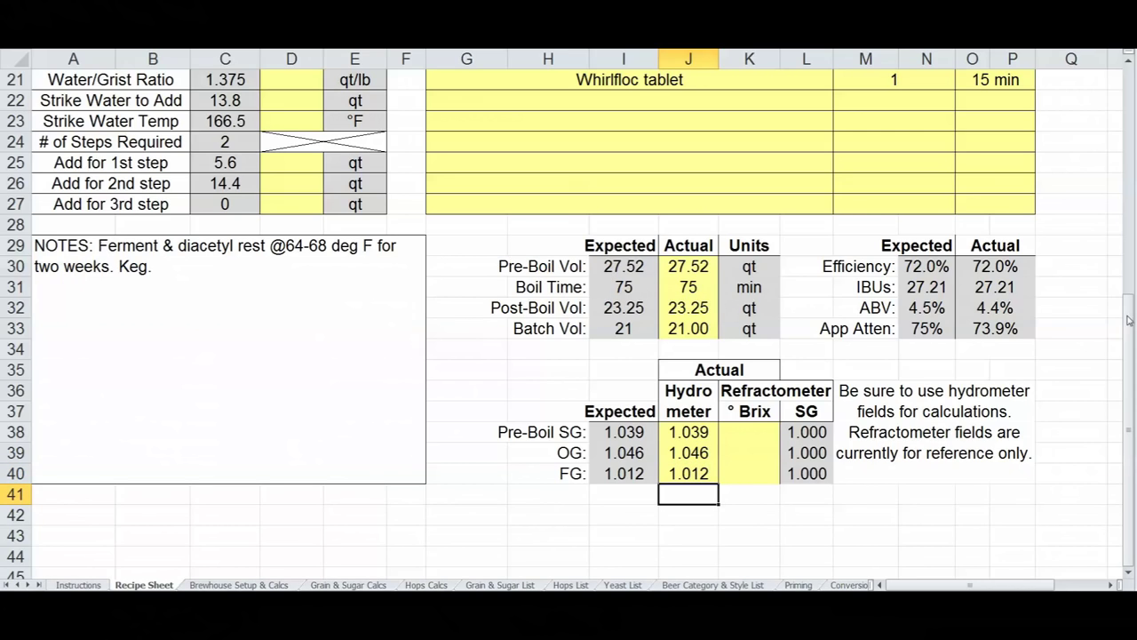
Check the actual efficiency, IBUs, ABV and apparent attenuation against the expected figures
{"action": "left_click_drag", "start_coordinate": [935, 267], "coordinate": [986, 271]}
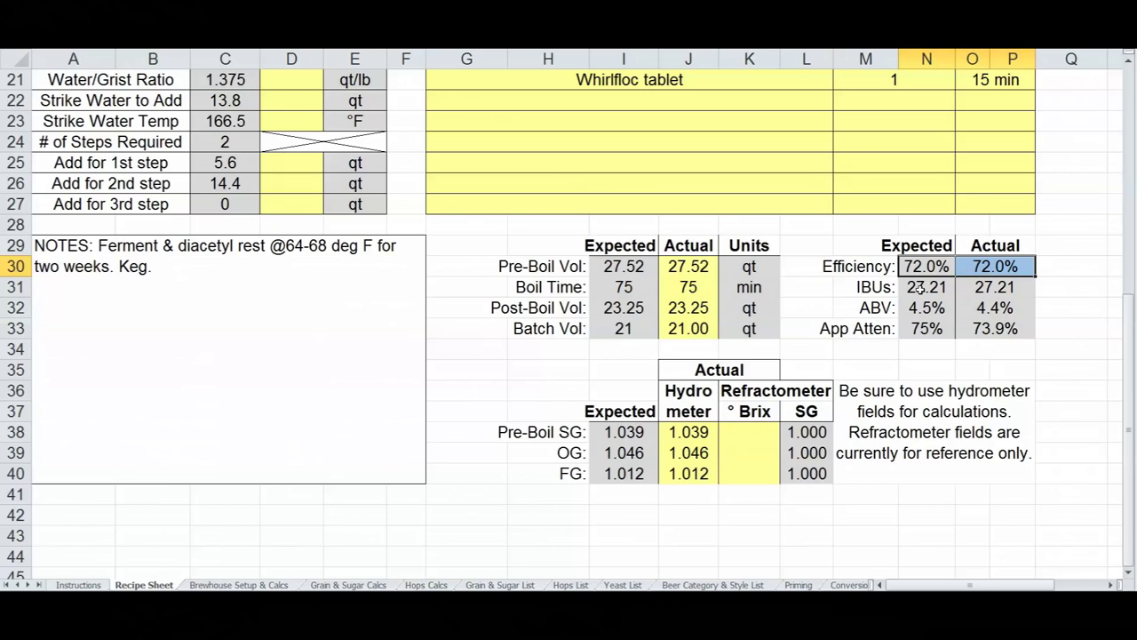
{"action": "left_click_drag", "start_coordinate": [915, 287], "coordinate": [993, 287]}
{"action": "left_click_drag", "start_coordinate": [926, 308], "coordinate": [982, 308]}
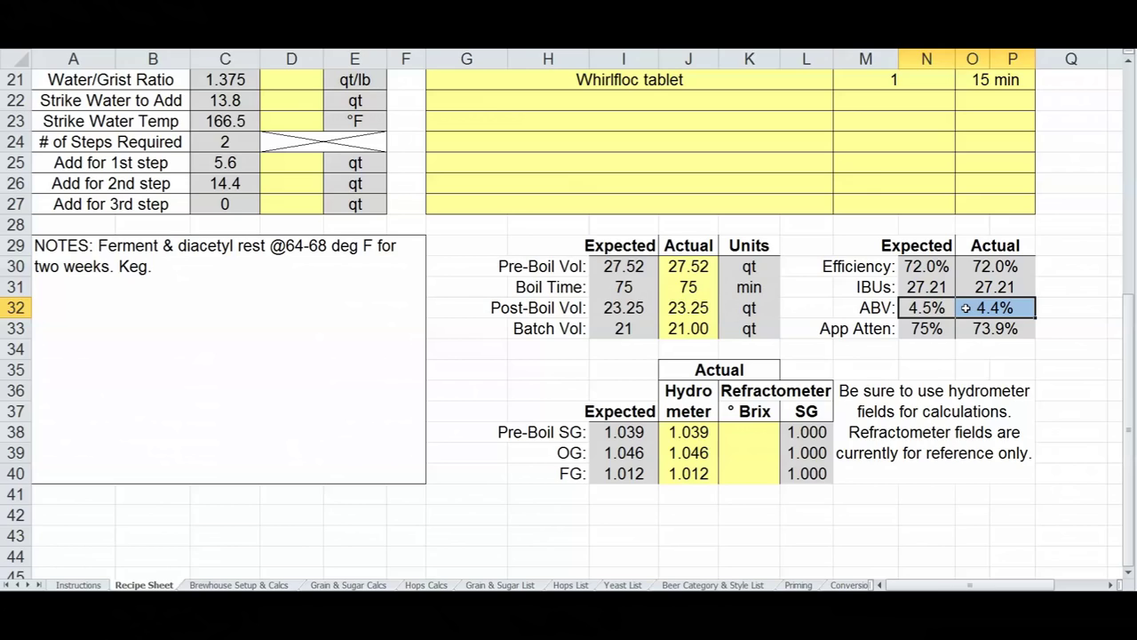
{"action": "left_click", "coordinate": [975, 329]}
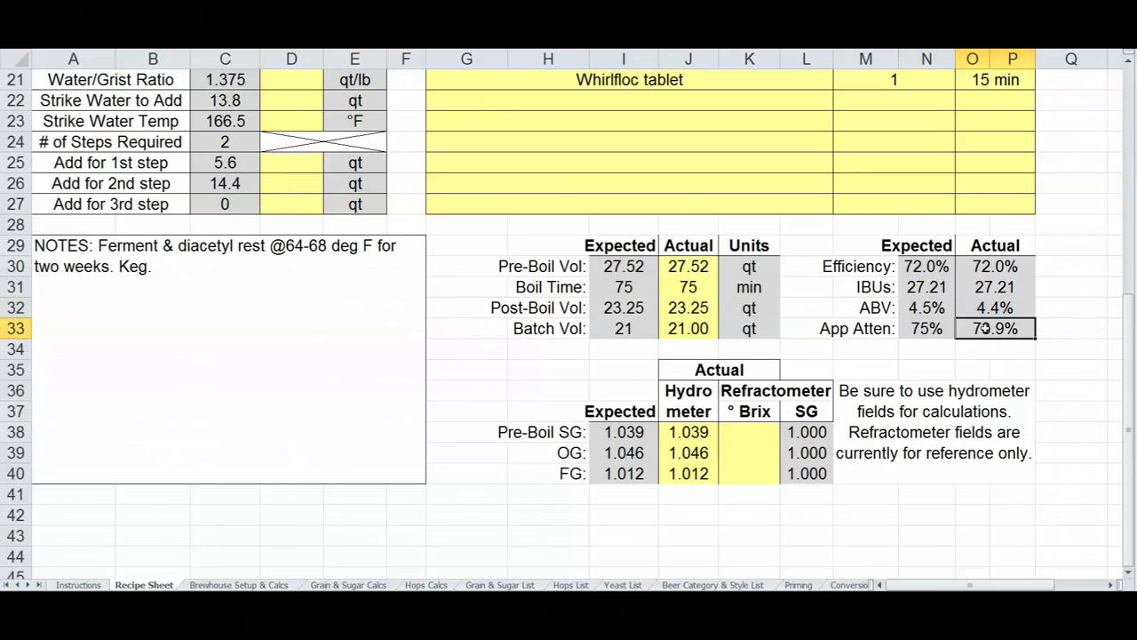
Compare expected and actual ABV and apparent attenuation, then check the attenuation range of American Ale 1056 in the Yeast List
{"action": "left_click_drag", "start_coordinate": [927, 308], "coordinate": [992, 329]}
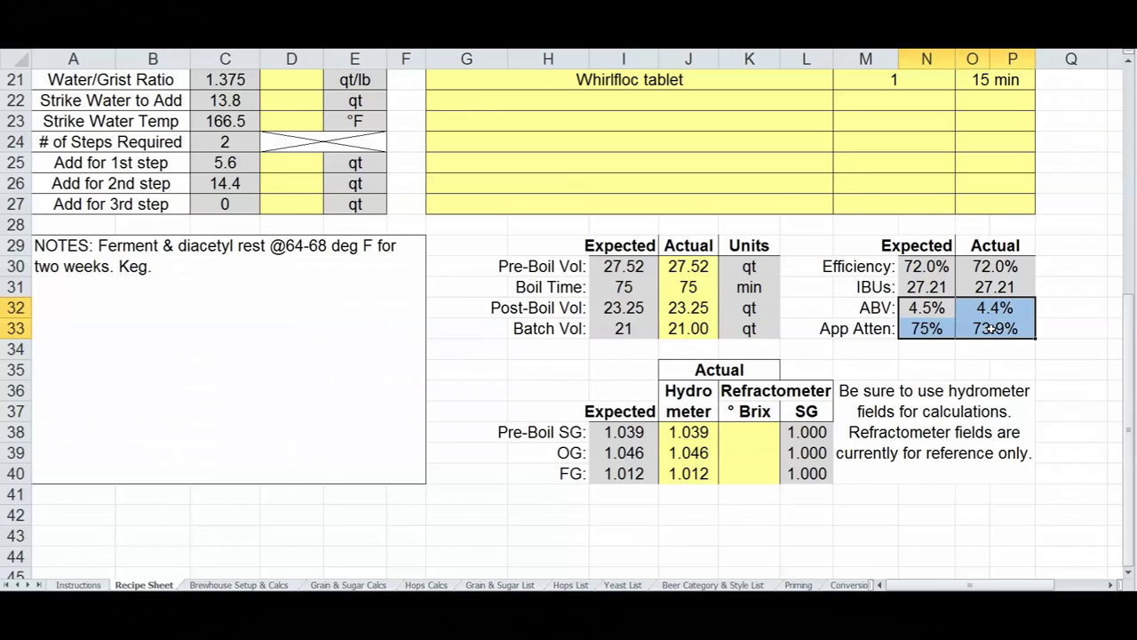
{"action": "left_click", "coordinate": [915, 329]}
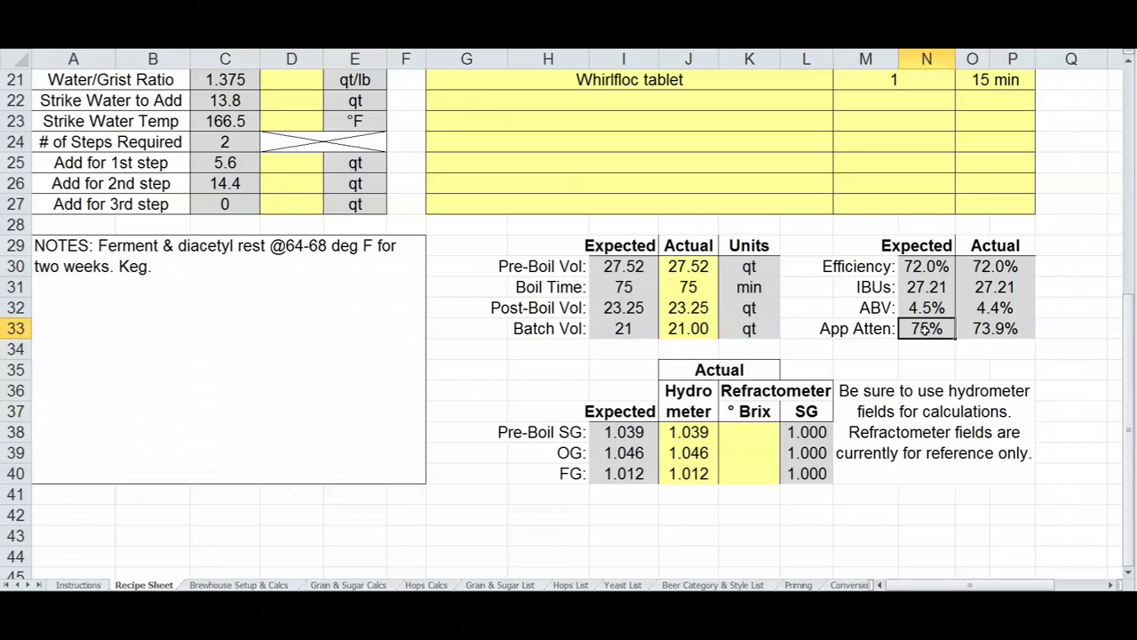
{"action": "left_click", "coordinate": [623, 585]}
{"action": "left_click", "coordinate": [503, 106]}
{"action": "left_click", "coordinate": [427, 96]}
{"action": "left_click", "coordinate": [426, 146]}
{"action": "left_click", "coordinate": [428, 135]}
{"action": "left_click", "coordinate": [429, 147]}
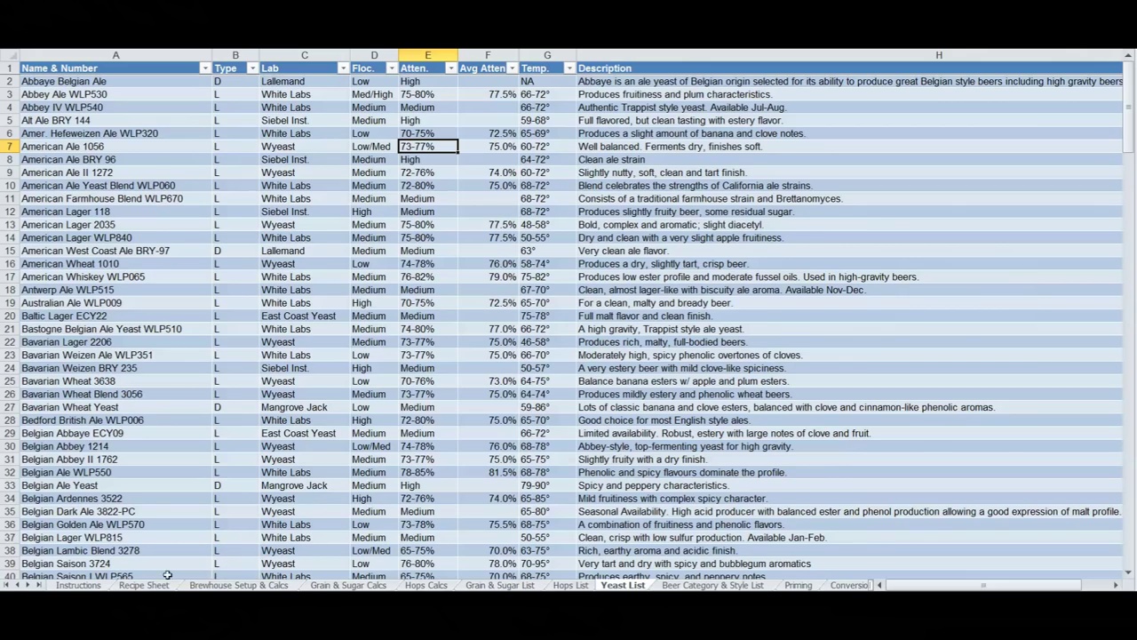
Return to the Recipe Sheet and review its expected and actual ABV and apparent attenuation
{"action": "left_click", "coordinate": [143, 586]}
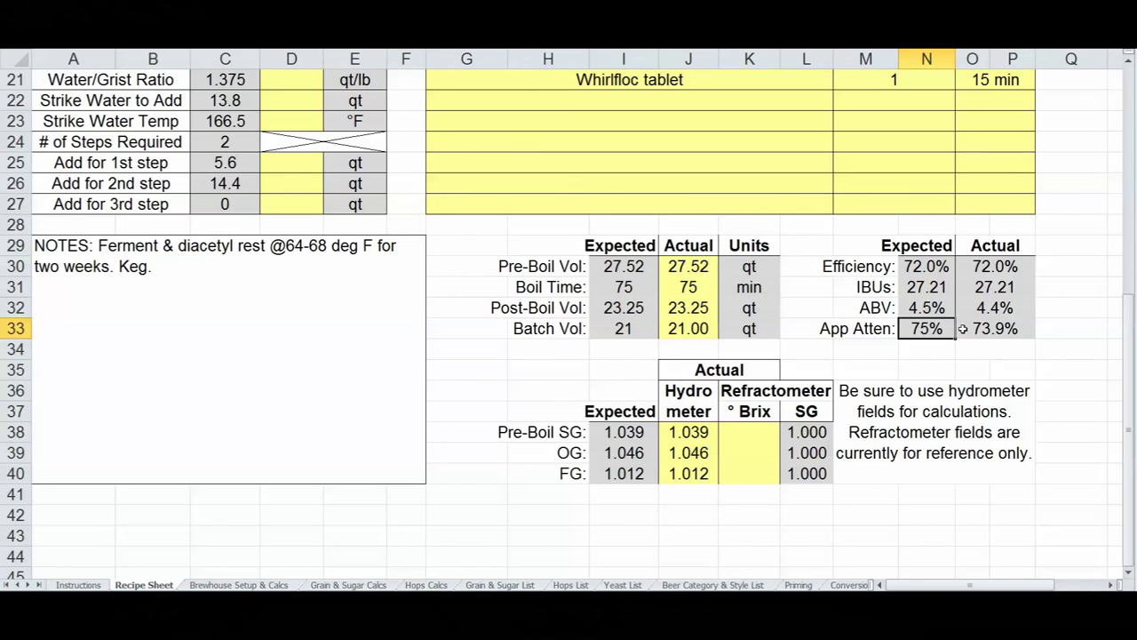
{"action": "left_click", "coordinate": [920, 328]}
{"action": "left_click_drag", "start_coordinate": [920, 329], "coordinate": [913, 309]}
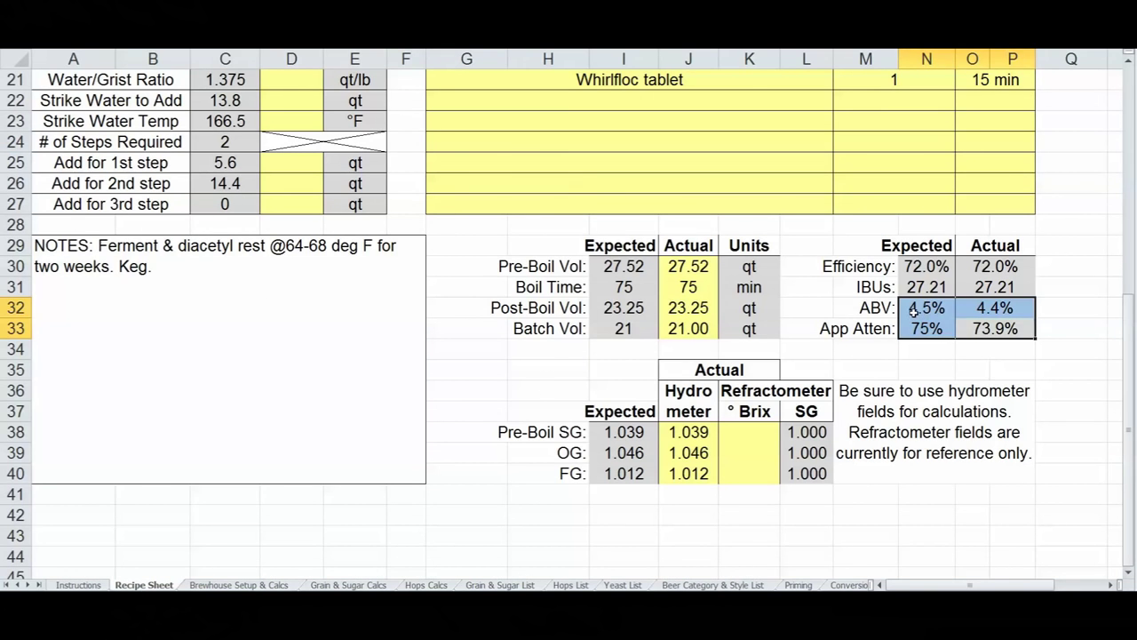
Try pre-boil refractometer readings of 16.0, 12.0 and 11.0 °Brix
{"action": "left_click", "coordinate": [880, 414]}
{"action": "left_click", "coordinate": [755, 432]}
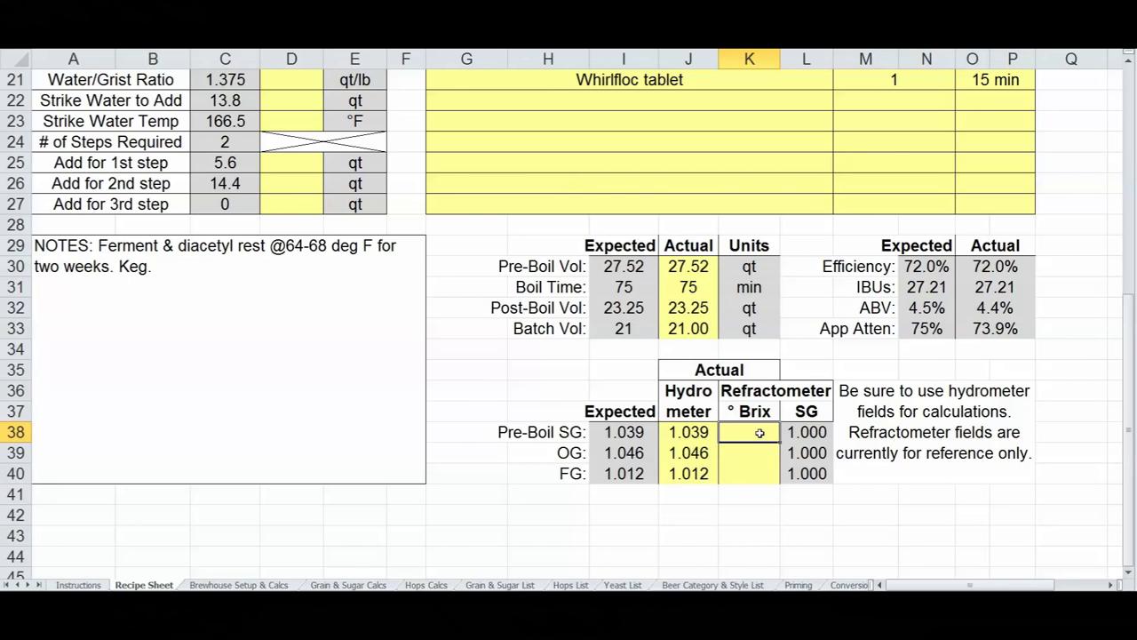
{"action": "type", "text": "16.0"}
{"action": "key", "text": "Return"}
{"action": "left_click", "coordinate": [761, 431]}
{"action": "type", "text": "12.0"}
{"action": "key", "text": "Return"}
{"action": "left_click", "coordinate": [751, 432]}
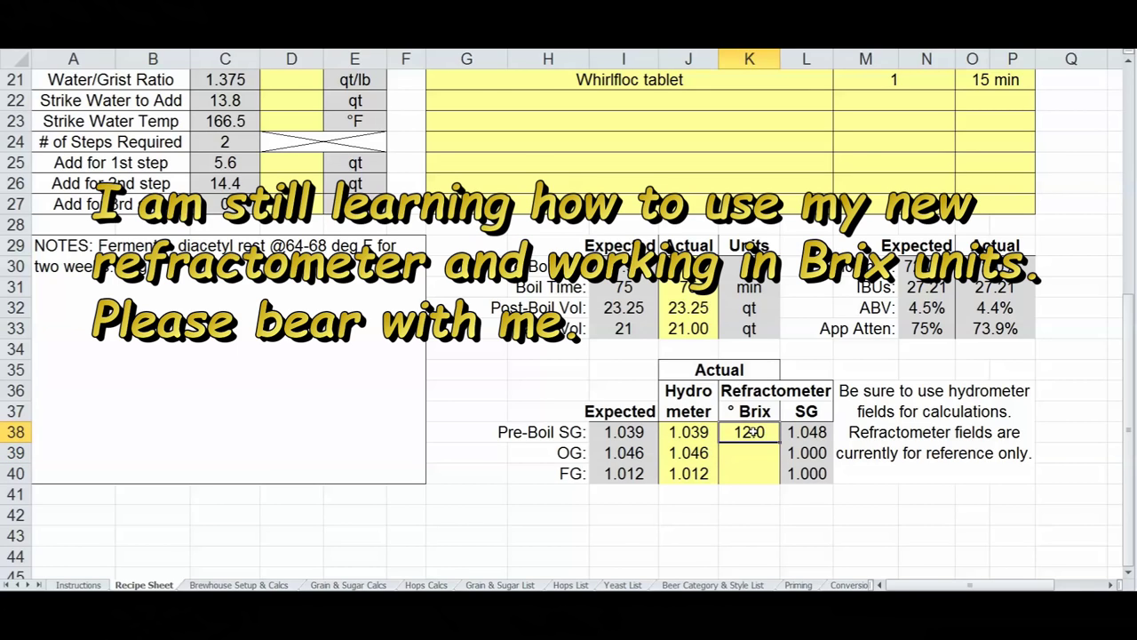
{"action": "type", "text": "11.0"}
{"action": "key", "text": "Return"}
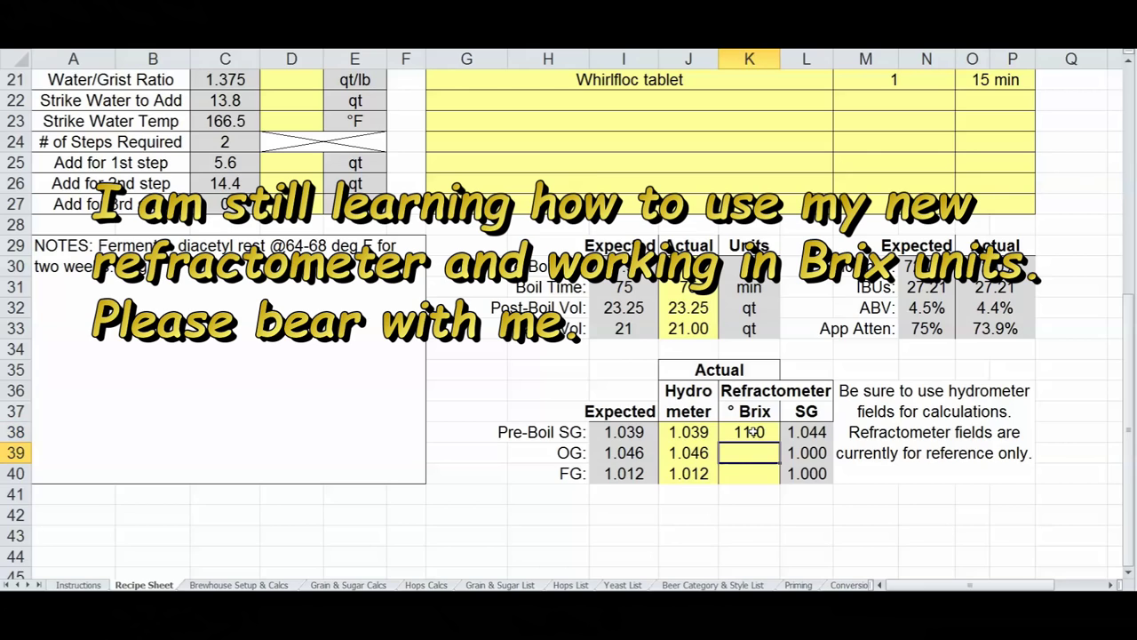
Set the pre-boil refractometer reading to 10 °Brix
{"action": "left_click", "coordinate": [750, 431]}
{"action": "type", "text": "10"}
{"action": "key", "text": "Return"}
{"action": "left_click", "coordinate": [866, 404]}
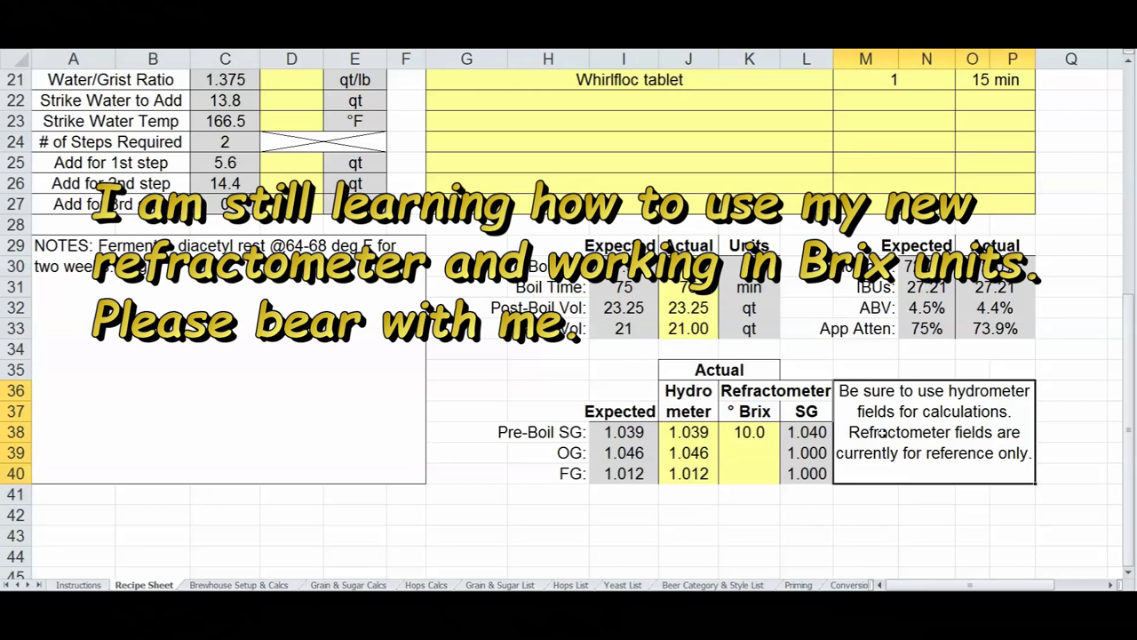
{"action": "left_click", "coordinate": [760, 435]}
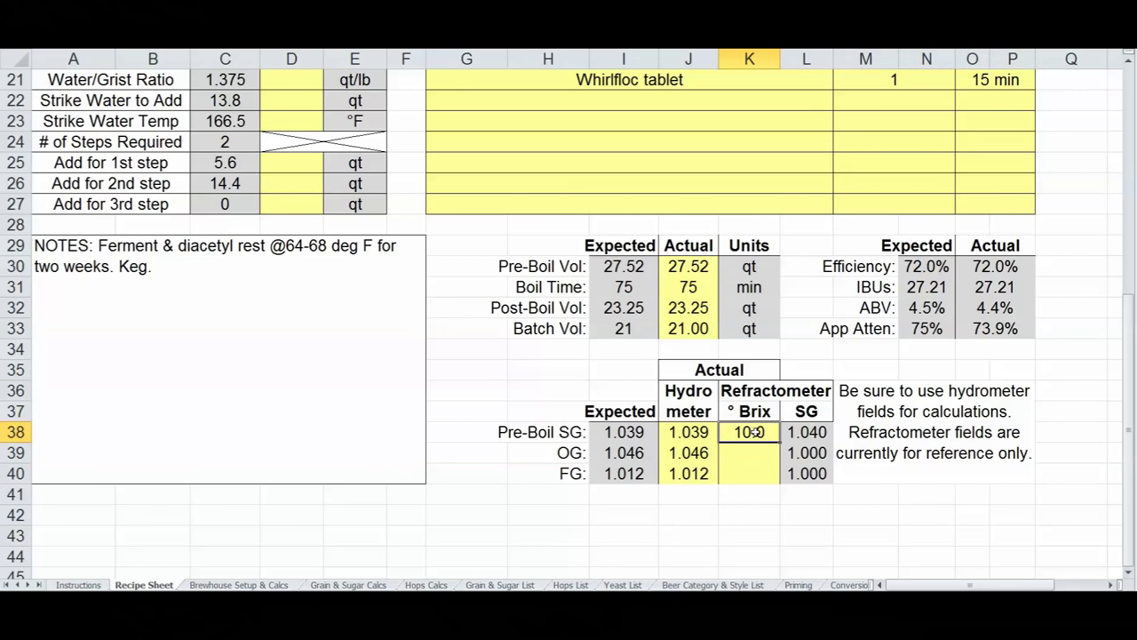
Try OG refractometer readings of 6.0, 8.0, 9.0 and 9.5 °Brix
{"action": "left_click", "coordinate": [751, 455]}
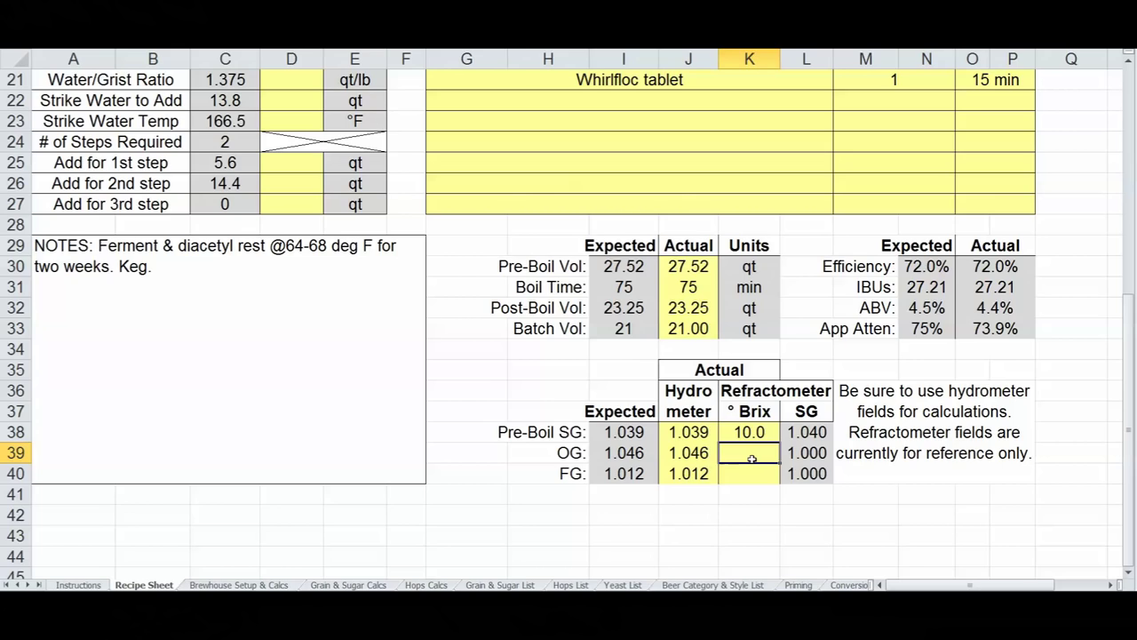
{"action": "type", "text": "6.0"}
{"action": "key", "text": "Return"}
{"action": "left_click", "coordinate": [764, 454]}
{"action": "type", "text": "8.0"}
{"action": "key", "text": "Return"}
{"action": "left_click", "coordinate": [764, 453]}
{"action": "type", "text": "9.0"}
{"action": "key", "text": "Return"}
{"action": "left_click", "coordinate": [764, 453]}
{"action": "type", "text": "9.5"}
{"action": "key", "text": "Return"}
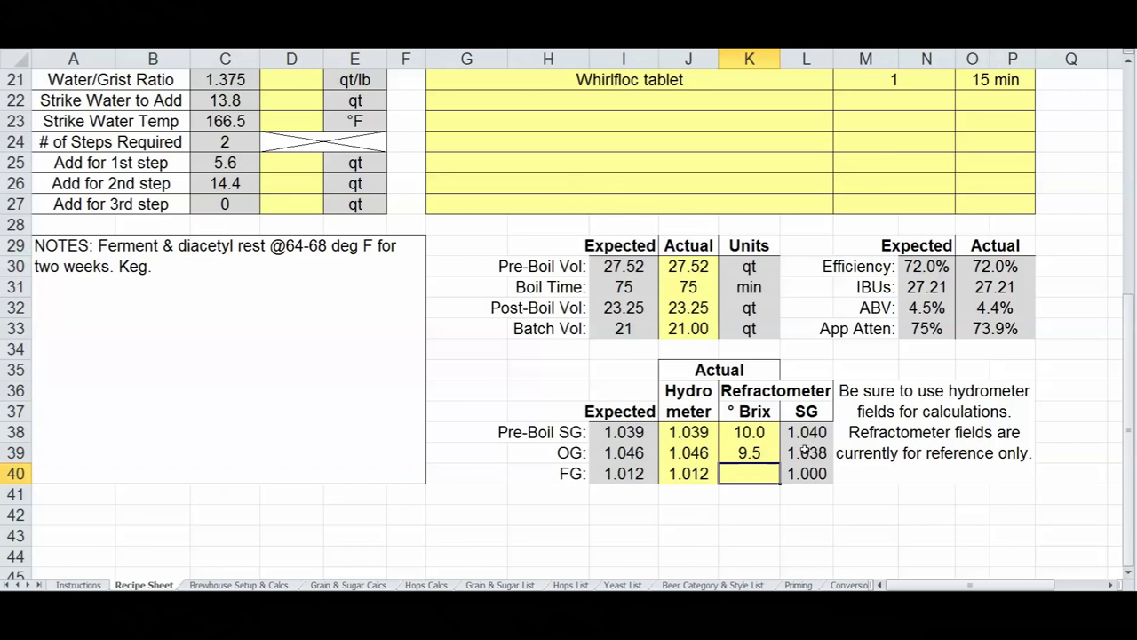
Try OG refractometer readings of 13 and 12 °Brix
{"action": "left_click", "coordinate": [762, 453]}
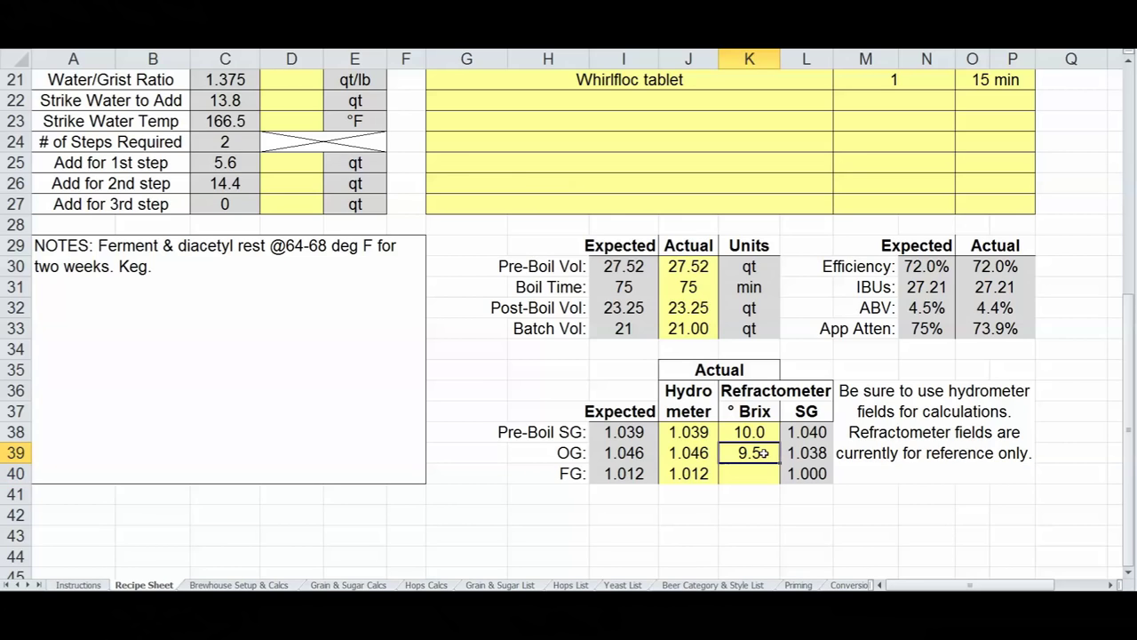
{"action": "type", "text": "13"}
{"action": "key", "text": "Return"}
{"action": "left_click", "coordinate": [763, 453]}
{"action": "type", "text": "12"}
{"action": "key", "text": "Return"}
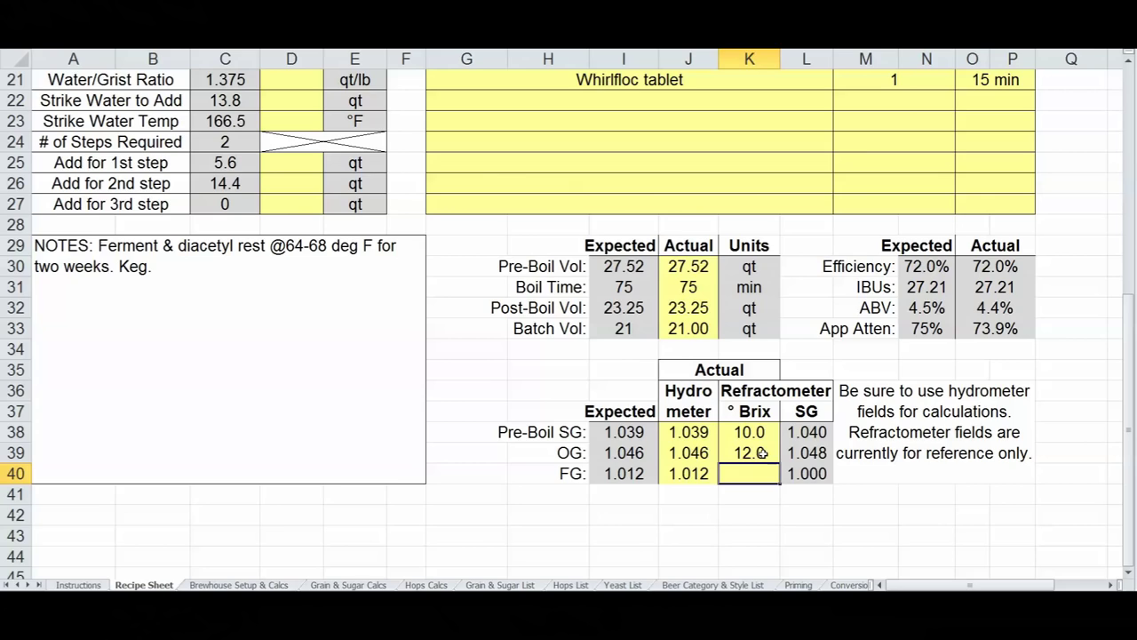
Set the refractometer readings to 11.6 °Brix for OG and 3.5 °Brix for FG
{"action": "left_click", "coordinate": [762, 453]}
{"action": "type", "text": "11"}
{"action": "key", "text": "Return"}
{"action": "type", "text": "4"}
{"action": "key", "text": "Return"}
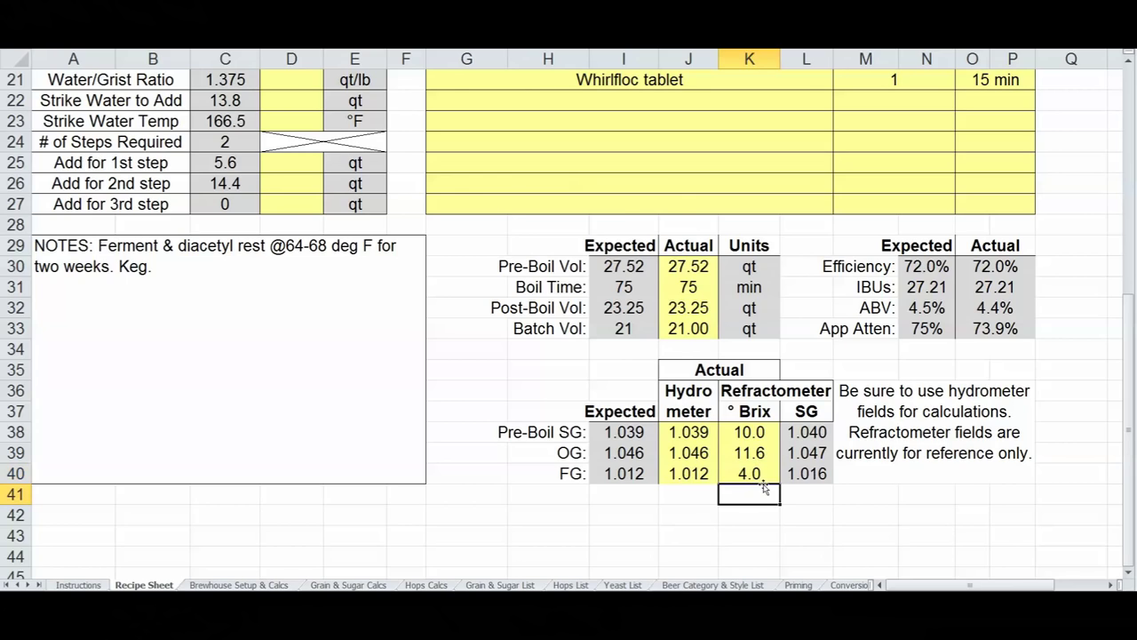
{"action": "left_click", "coordinate": [773, 473]}
{"action": "type", "text": "3.5"}
{"action": "key", "text": "Return"}
{"action": "left_click", "coordinate": [769, 472]}
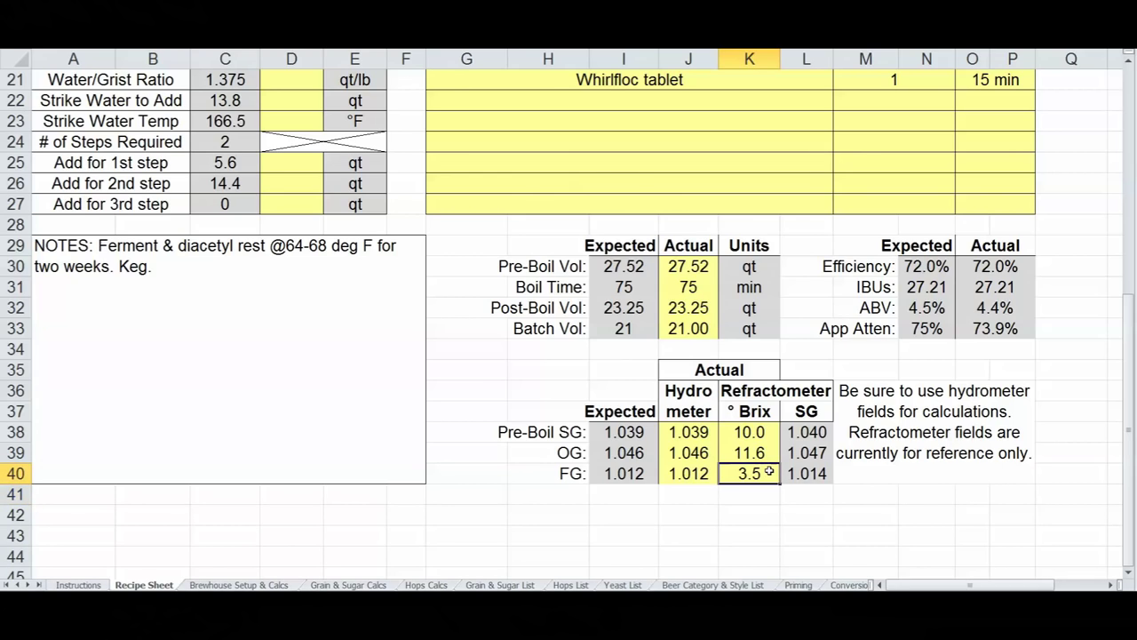
Compare the refractometer SG values with the hydrometer readings and the expected gravities
{"action": "left_click", "coordinate": [804, 433]}
{"action": "left_click_drag", "start_coordinate": [806, 430], "coordinate": [817, 473]}
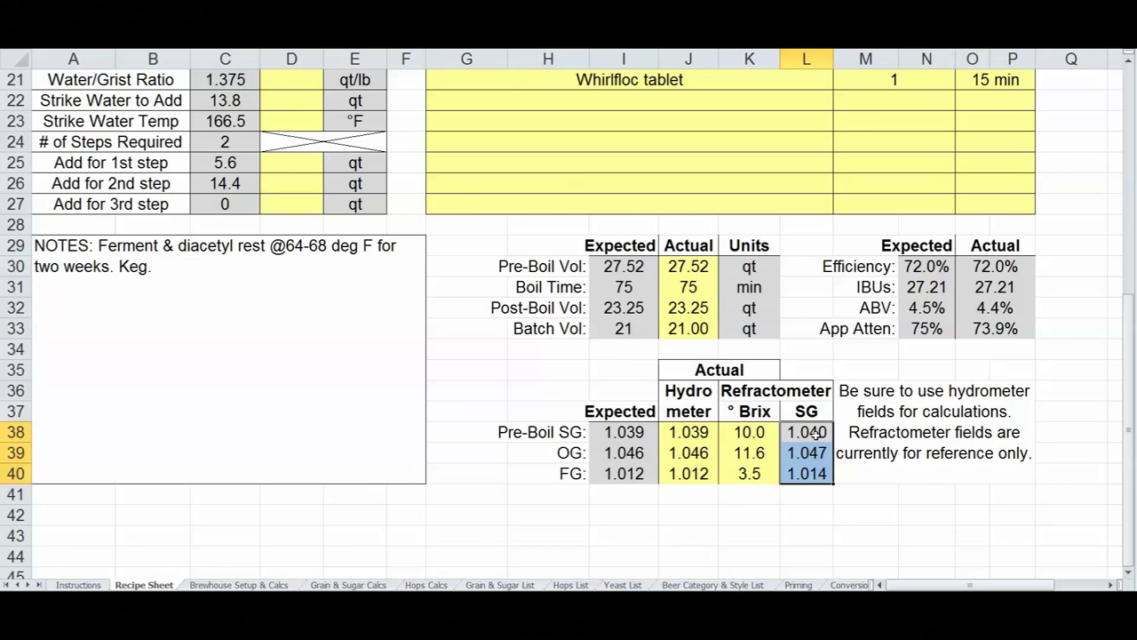
{"action": "left_click_drag", "start_coordinate": [816, 433], "coordinate": [815, 478]}
{"action": "left_click_drag", "start_coordinate": [679, 432], "coordinate": [695, 473]}
{"action": "left_click_drag", "start_coordinate": [638, 431], "coordinate": [640, 474]}
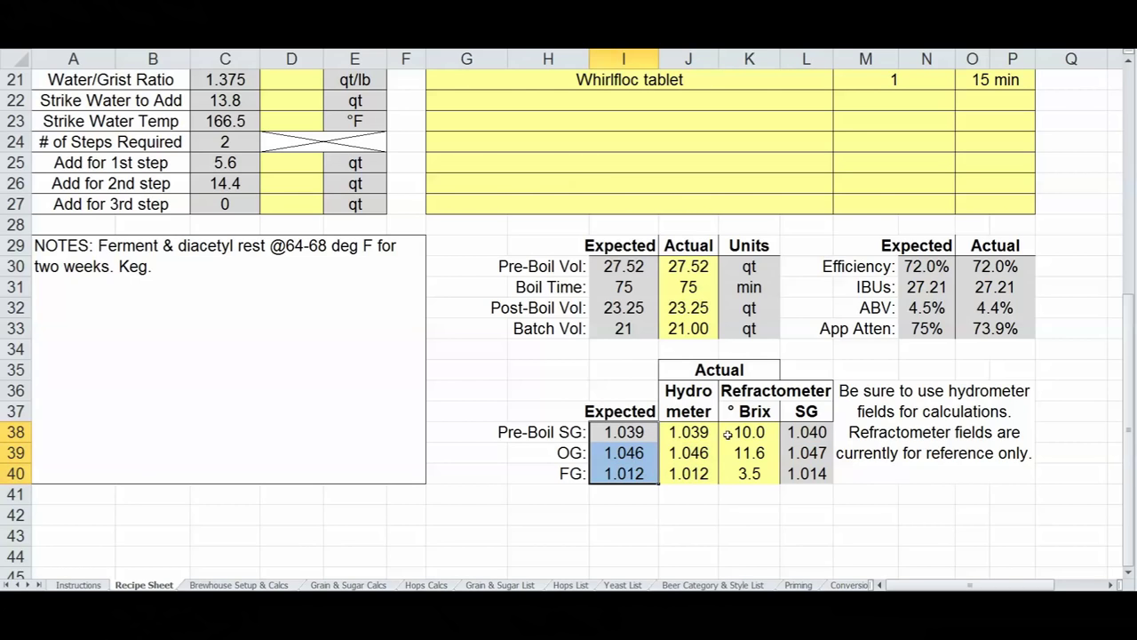
Look over the whole Recipe Sheet, from the grain and hop bills down to the fermentation notes
{"action": "scroll", "coordinate": [557, 444], "scroll_direction": "up", "scroll_amount": 1}
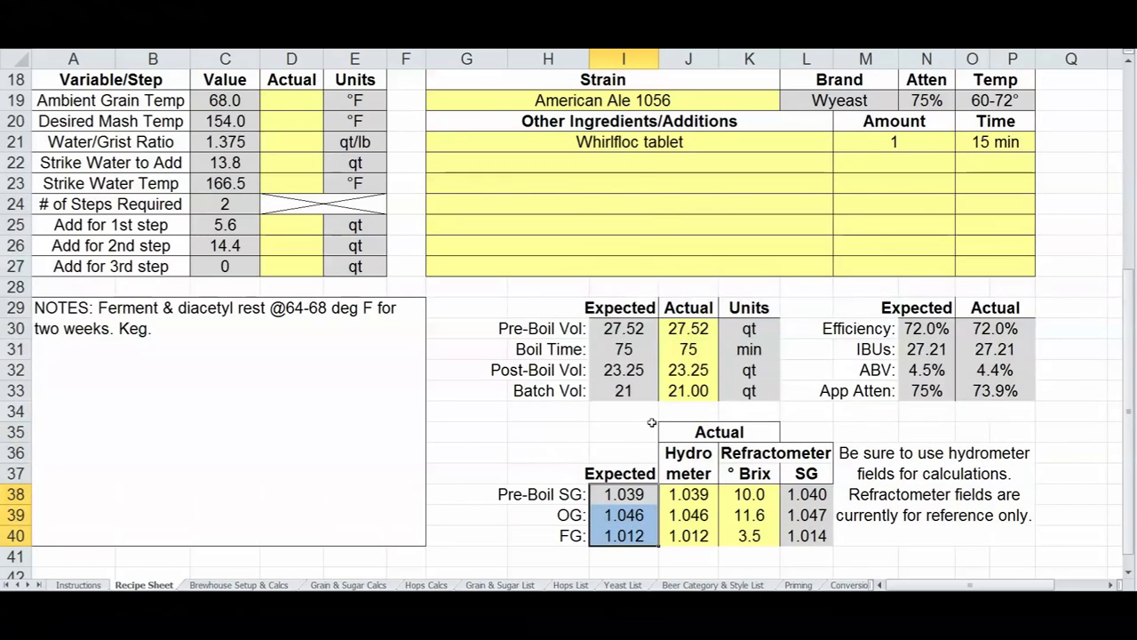
{"action": "left_click_drag", "start_coordinate": [1130, 374], "coordinate": [1129, 199]}
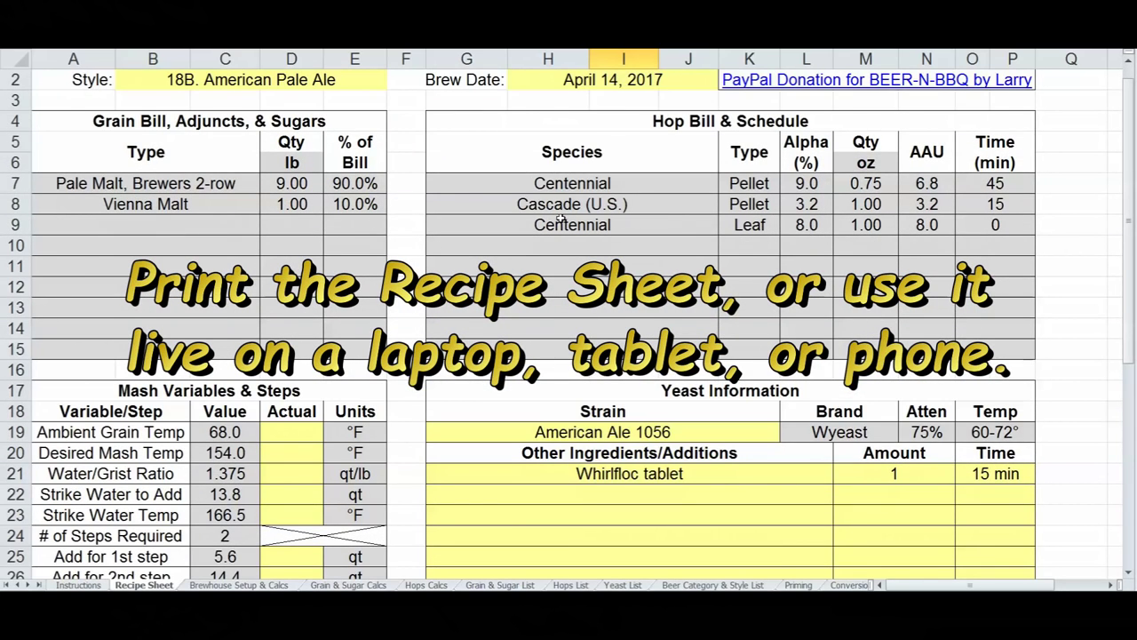
{"action": "left_click_drag", "start_coordinate": [1129, 327], "coordinate": [1123, 486]}
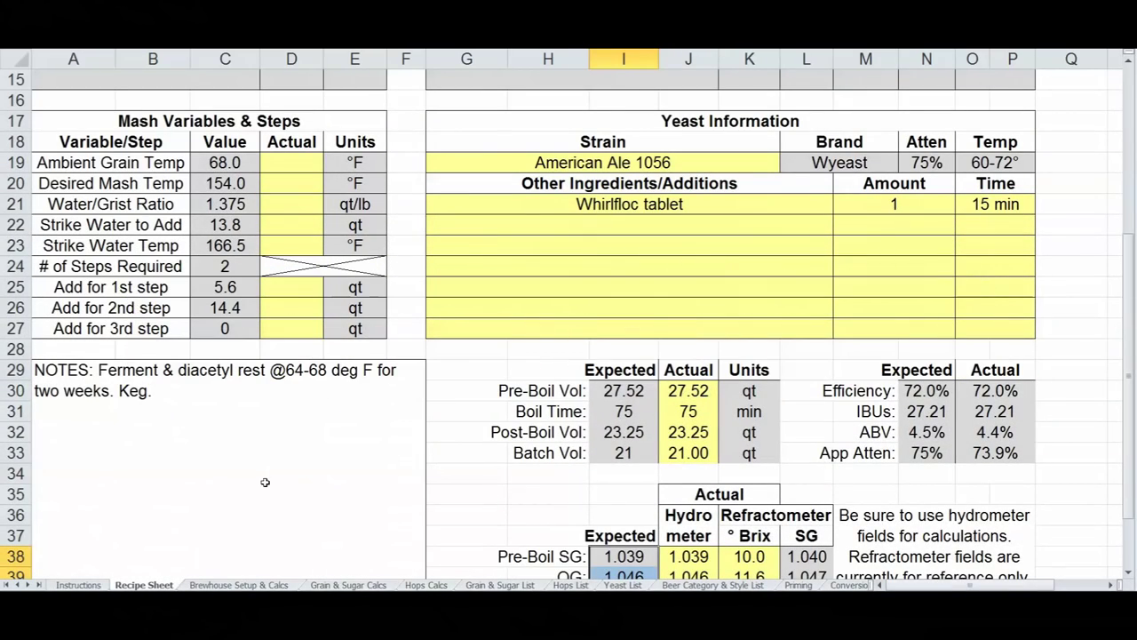
{"action": "left_click", "coordinate": [241, 374]}
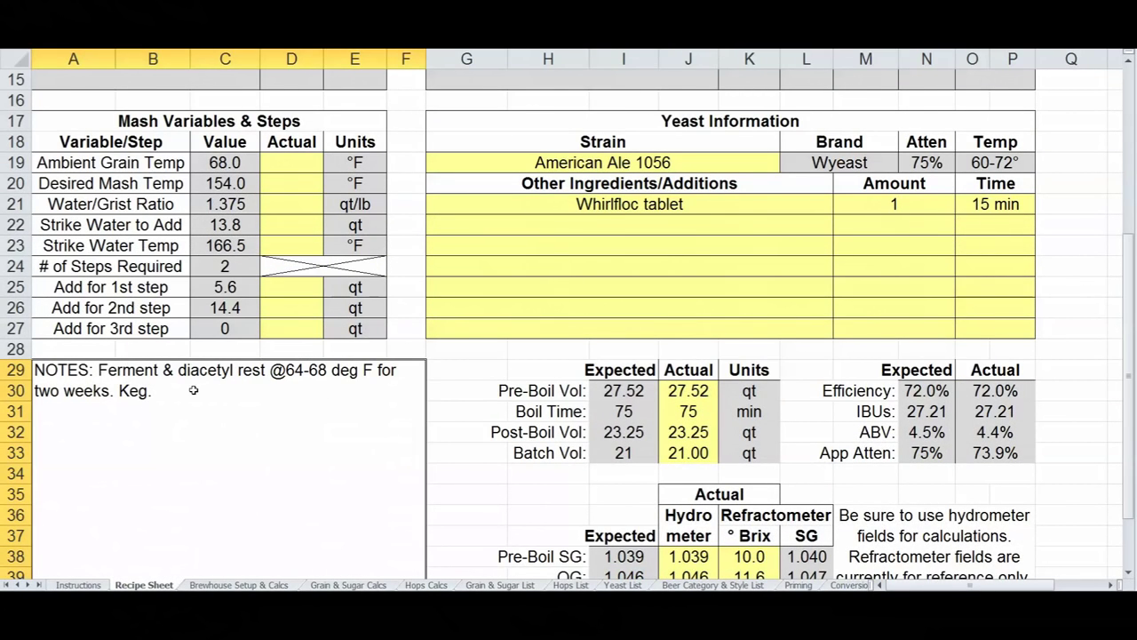
{"action": "left_click_drag", "start_coordinate": [1129, 277], "coordinate": [1132, 320]}
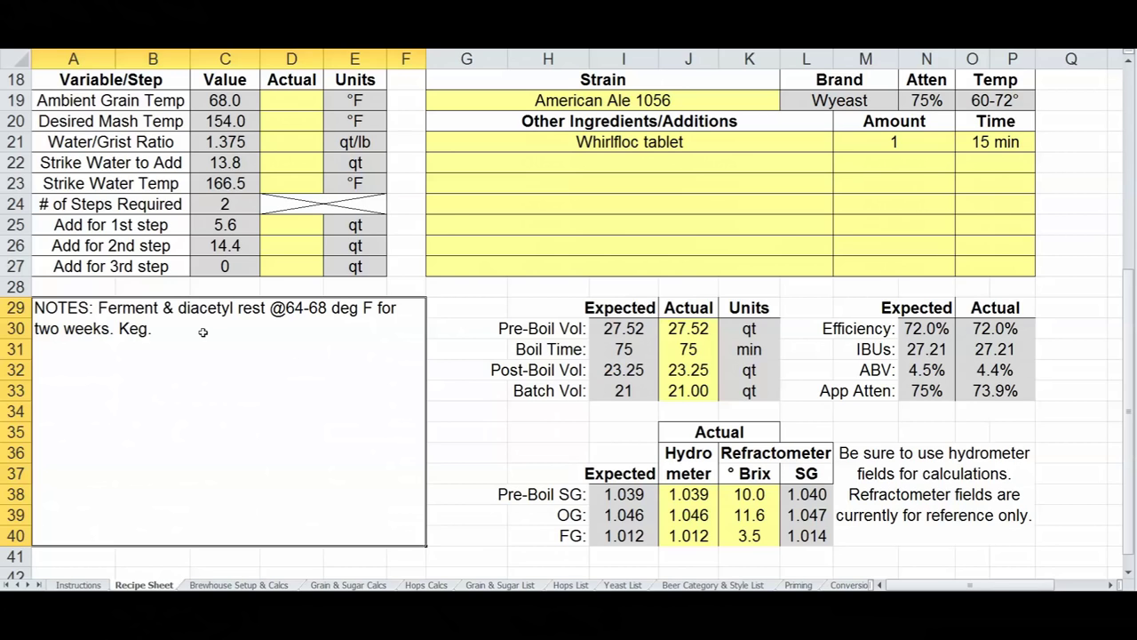
Review the Centennial hop additions and the malts in the grain bill
{"action": "left_click_drag", "start_coordinate": [1129, 291], "coordinate": [1129, 126]}
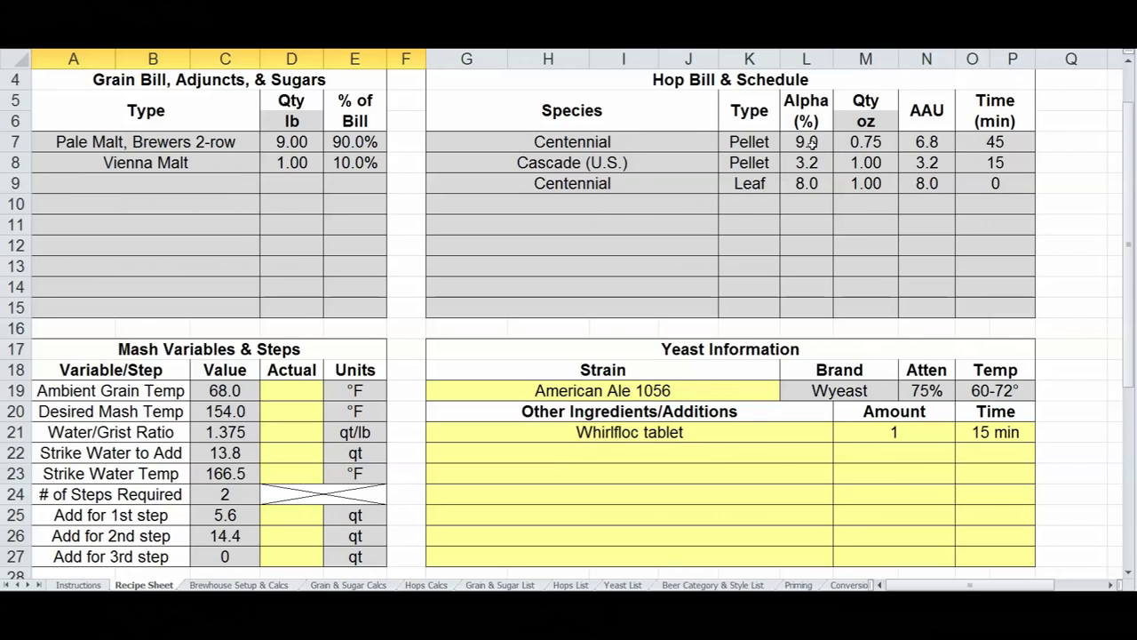
{"action": "left_click_drag", "start_coordinate": [933, 143], "coordinate": [751, 140]}
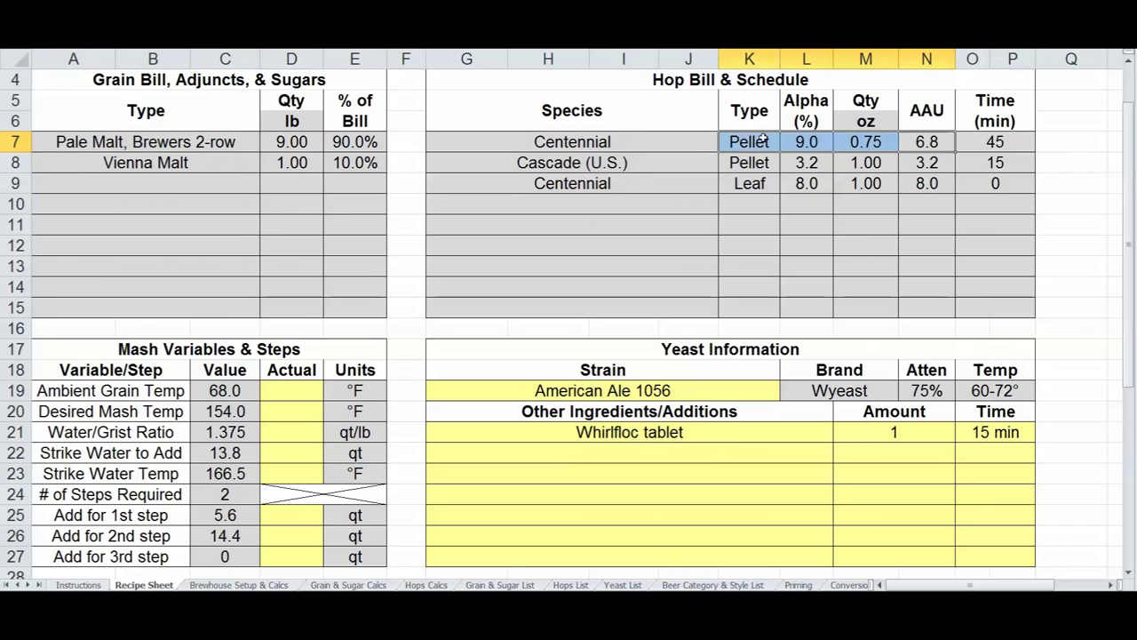
{"action": "left_click_drag", "start_coordinate": [797, 183], "coordinate": [933, 184]}
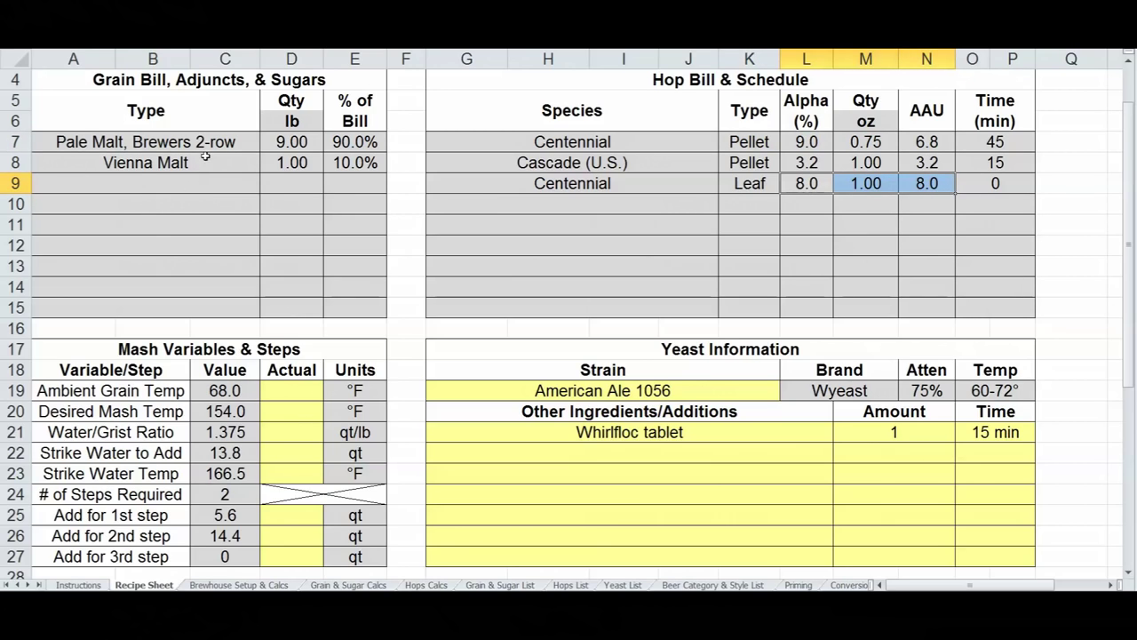
{"action": "left_click_drag", "start_coordinate": [215, 142], "coordinate": [219, 223]}
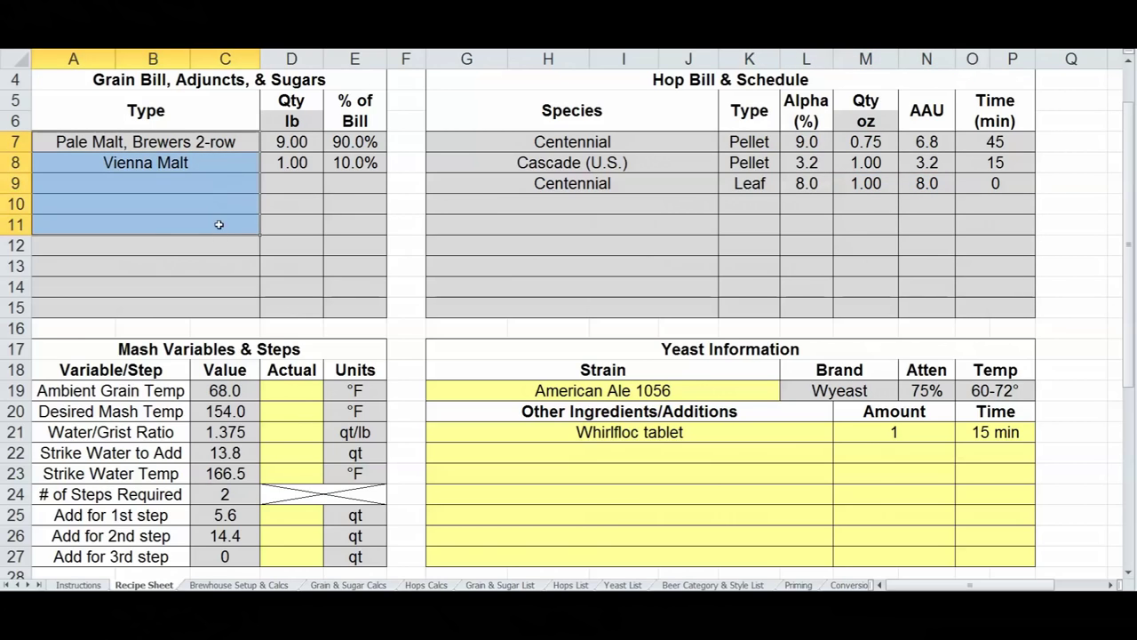
{"action": "left_click", "coordinate": [228, 167]}
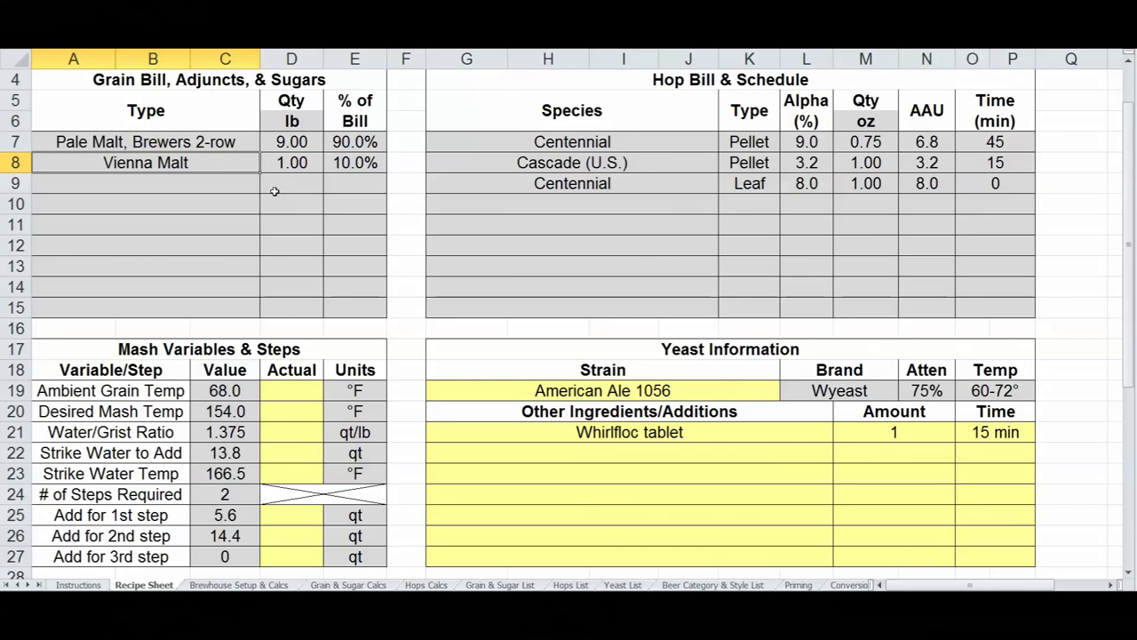